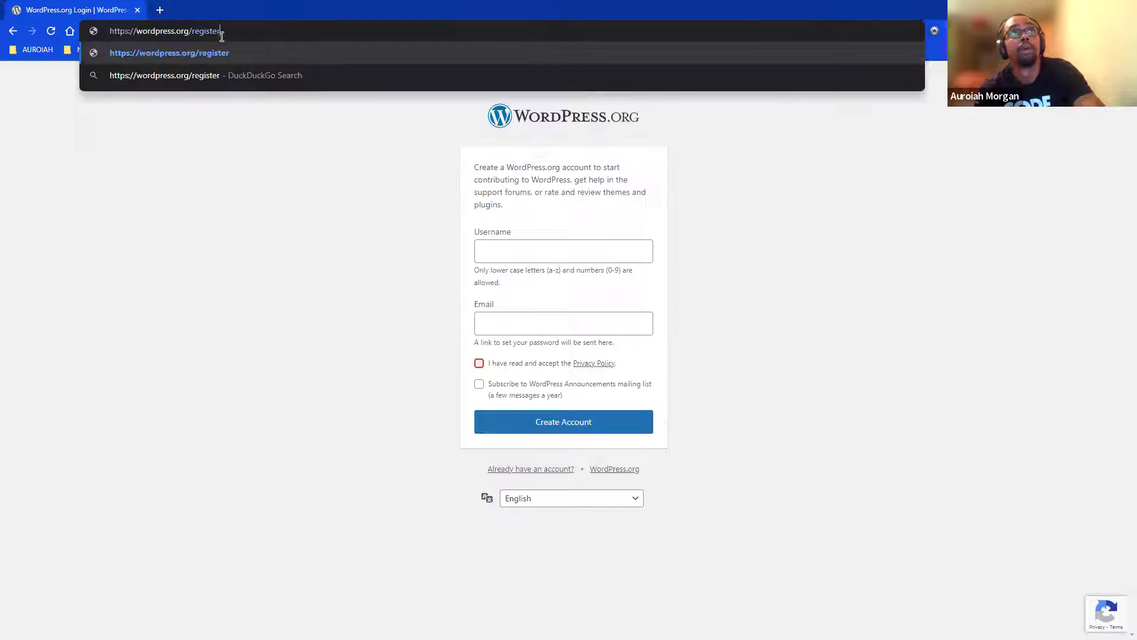
key("BackSpace")
key("BackSpace")
key("BackSpace")
key("BackSpace")
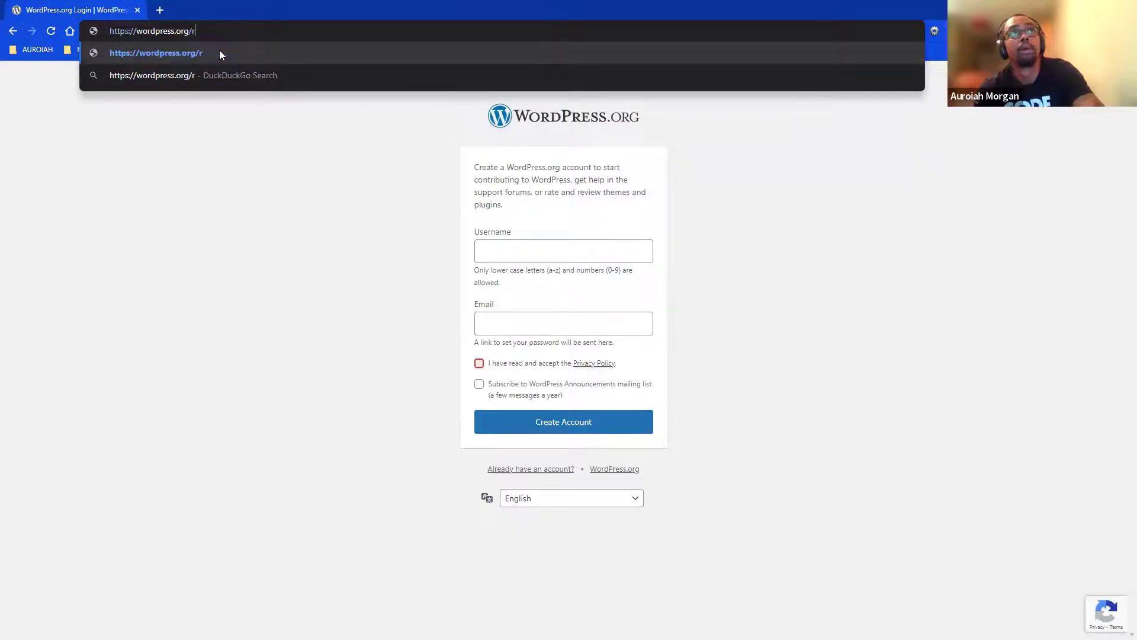
- Go to the wordpress.org home page and open the Get WordPress download page
left_click(221, 54)
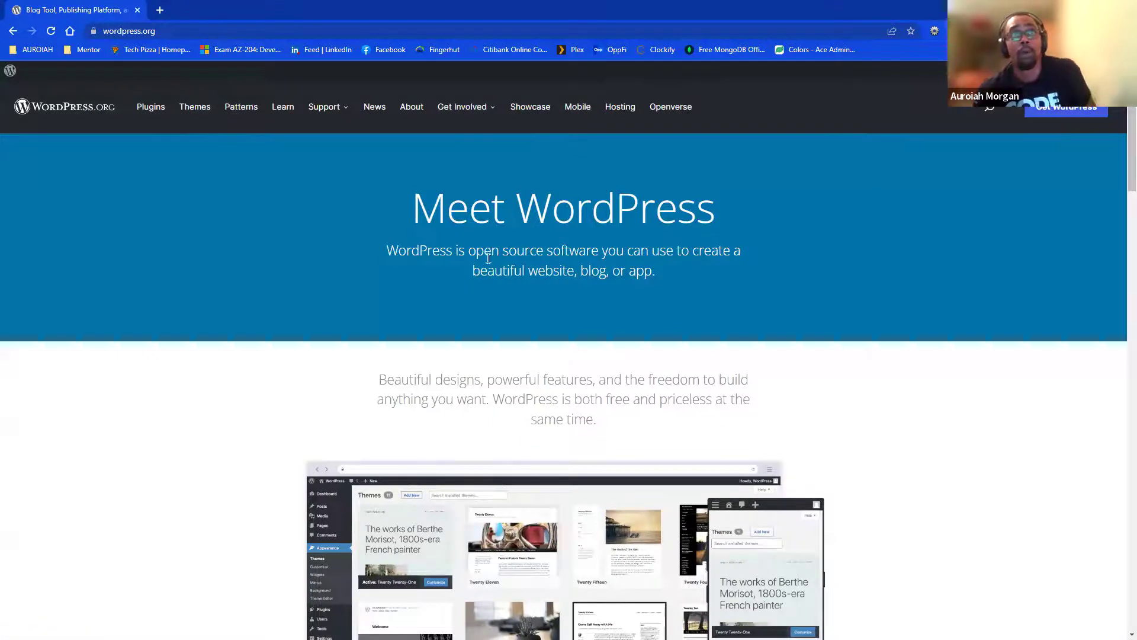
scroll(567, 336, "down", 3)
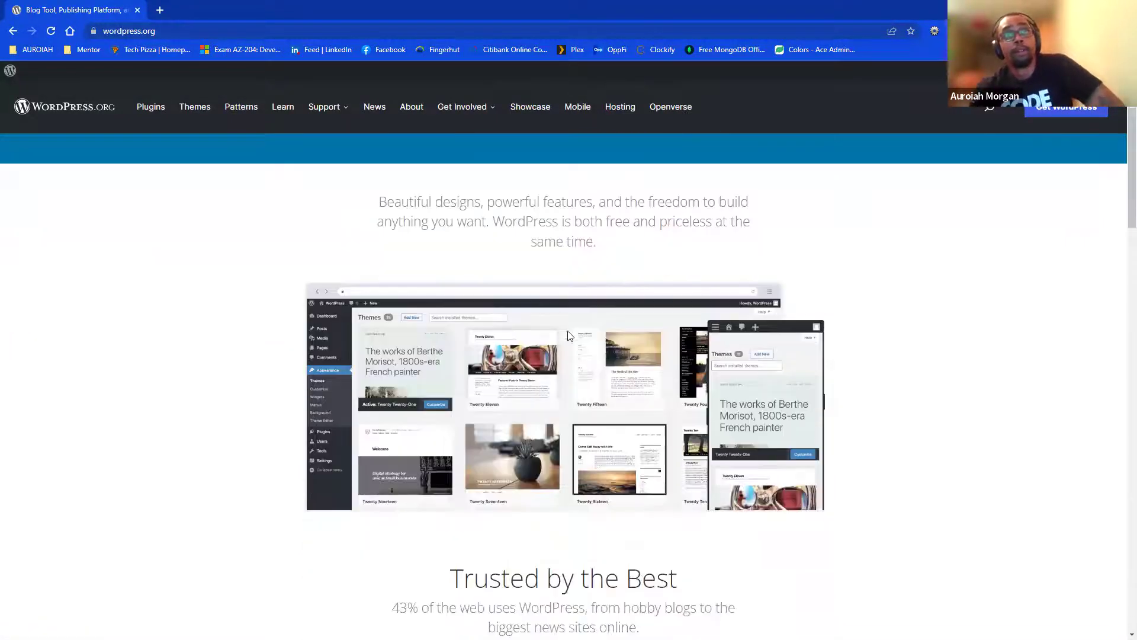
scroll(555, 261, "down", 6)
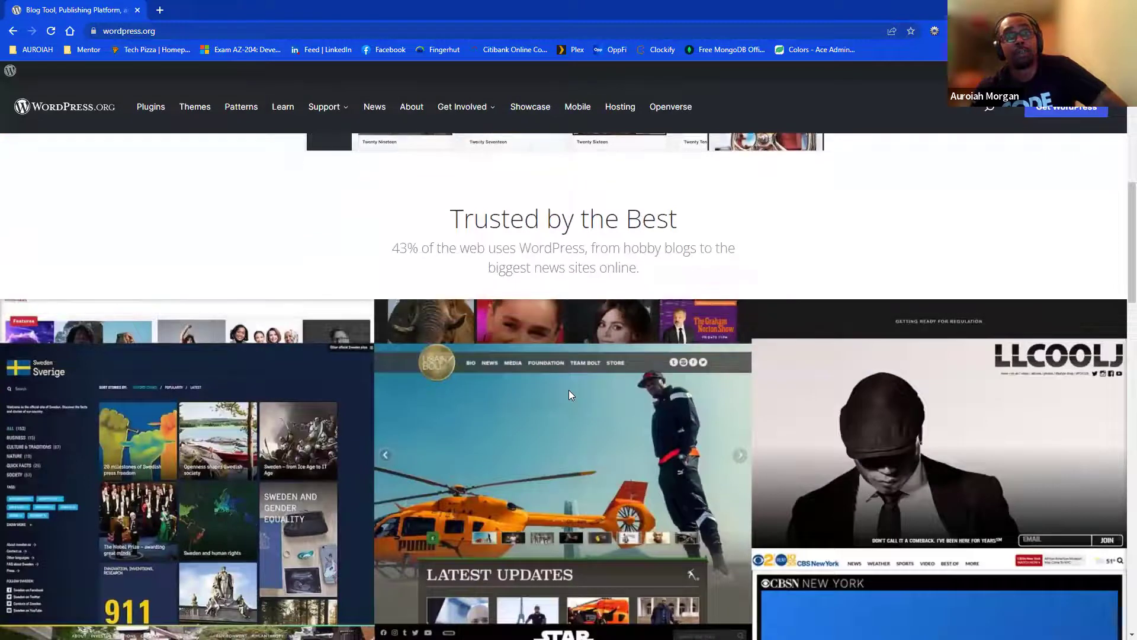
scroll(568, 395, "down", 10)
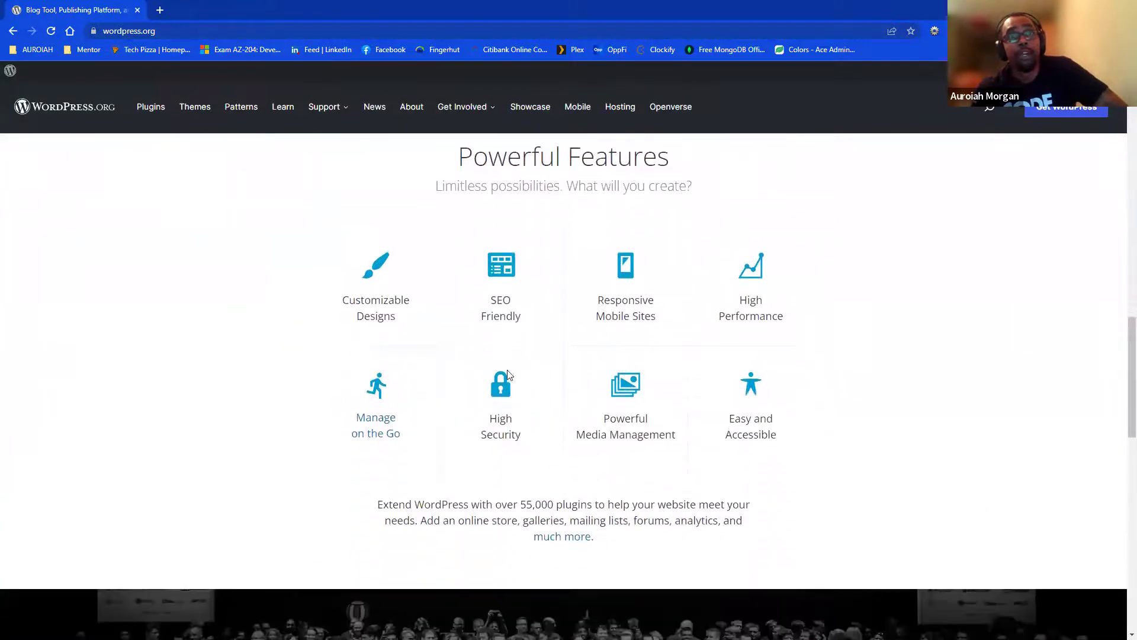
scroll(507, 374, "down", 9)
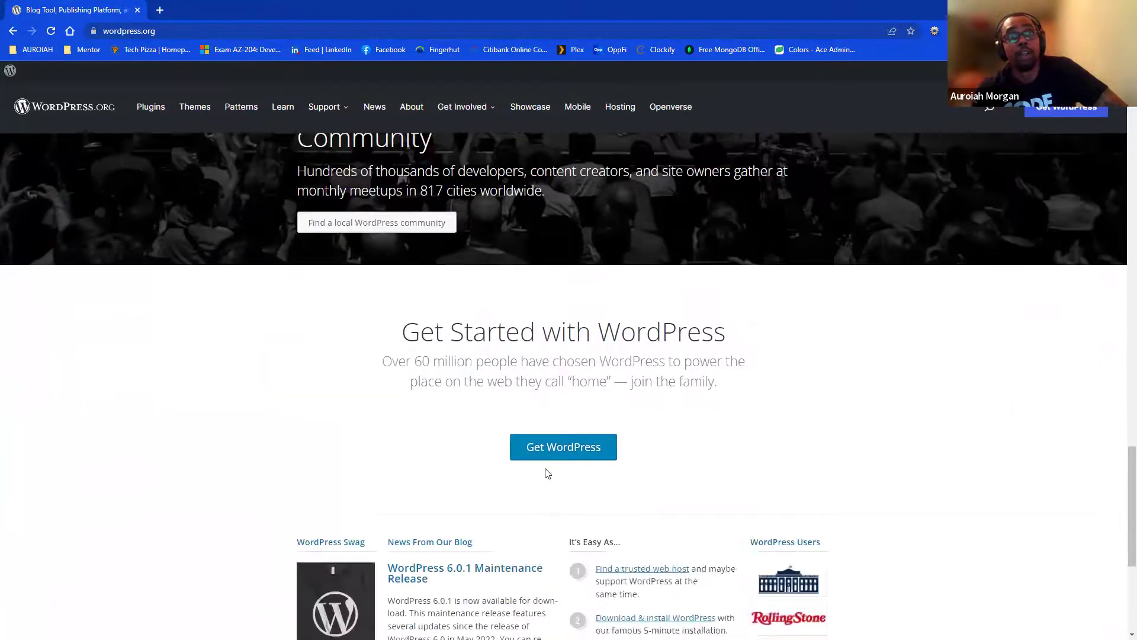
scroll(547, 473, "down", 4)
scroll(540, 320, "up", 2)
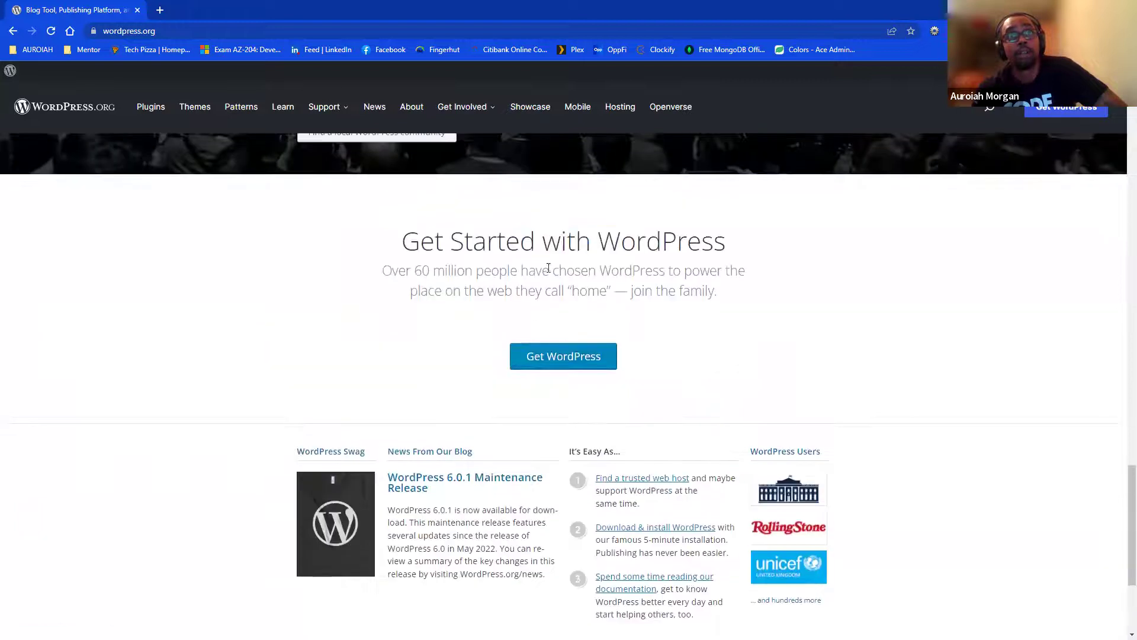
left_click(541, 358)
- Open SiteGround's recommended WordPress hosting page in a new tab
scroll(596, 452, "down", 3)
scroll(551, 396, "up", 4)
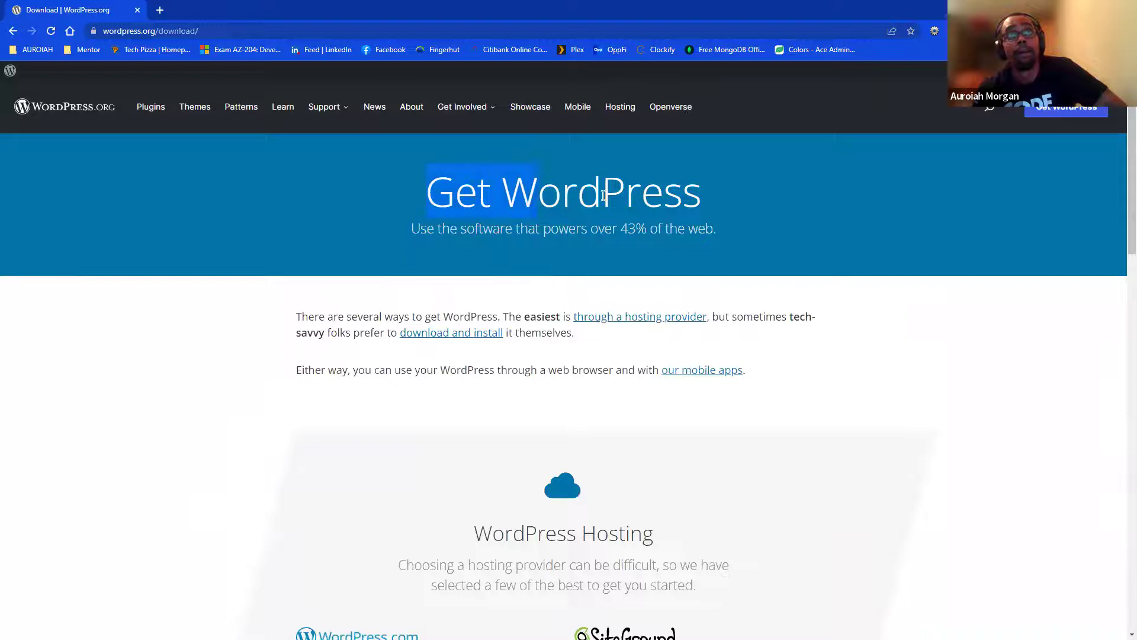
scroll(599, 334, "down", 2)
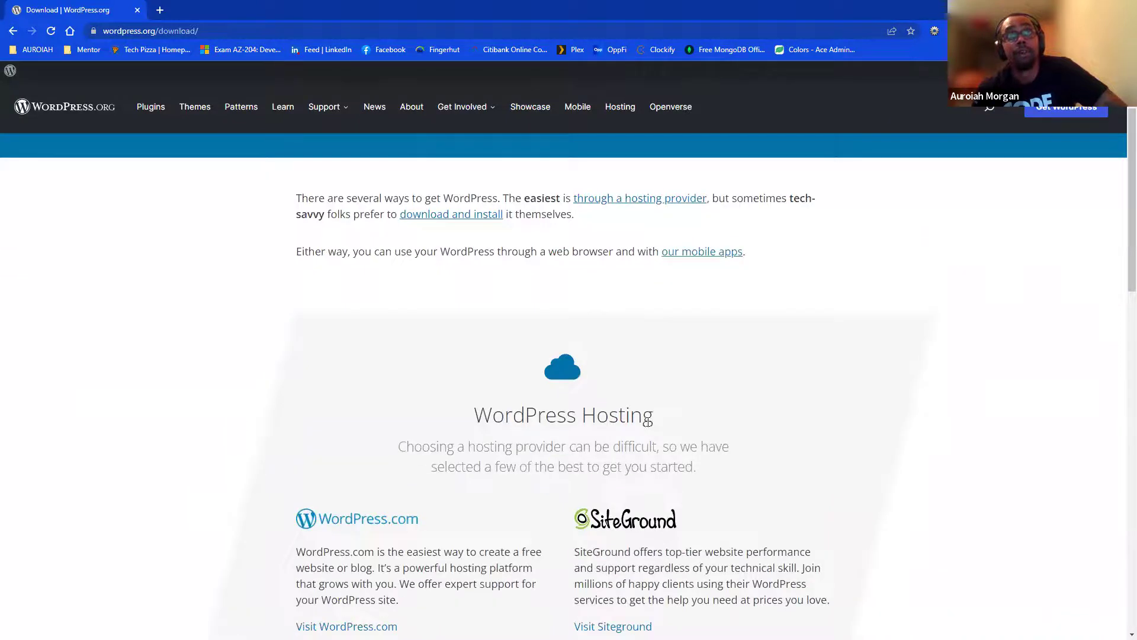
scroll(647, 421, "down", 2)
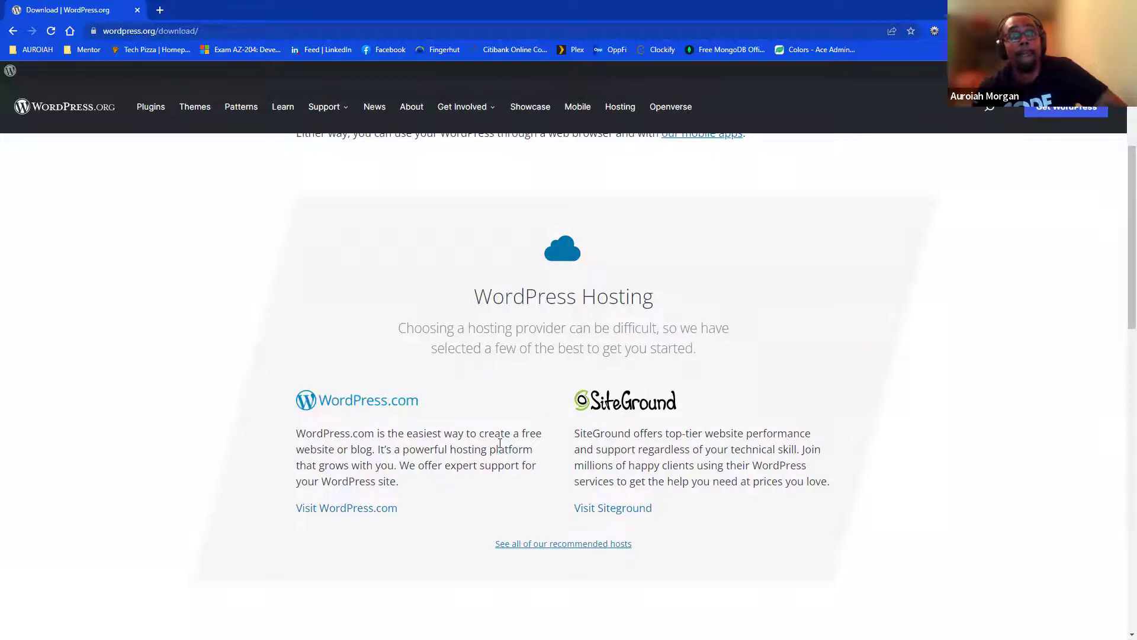
scroll(522, 314, "down", 1)
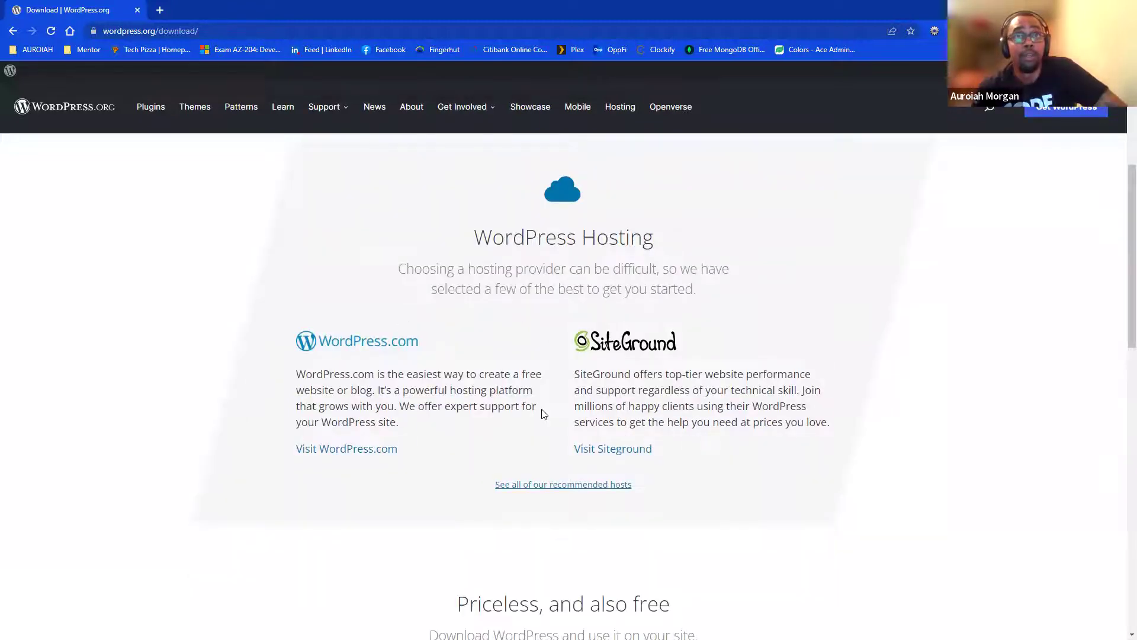
right_click(603, 450)
left_click(628, 458)
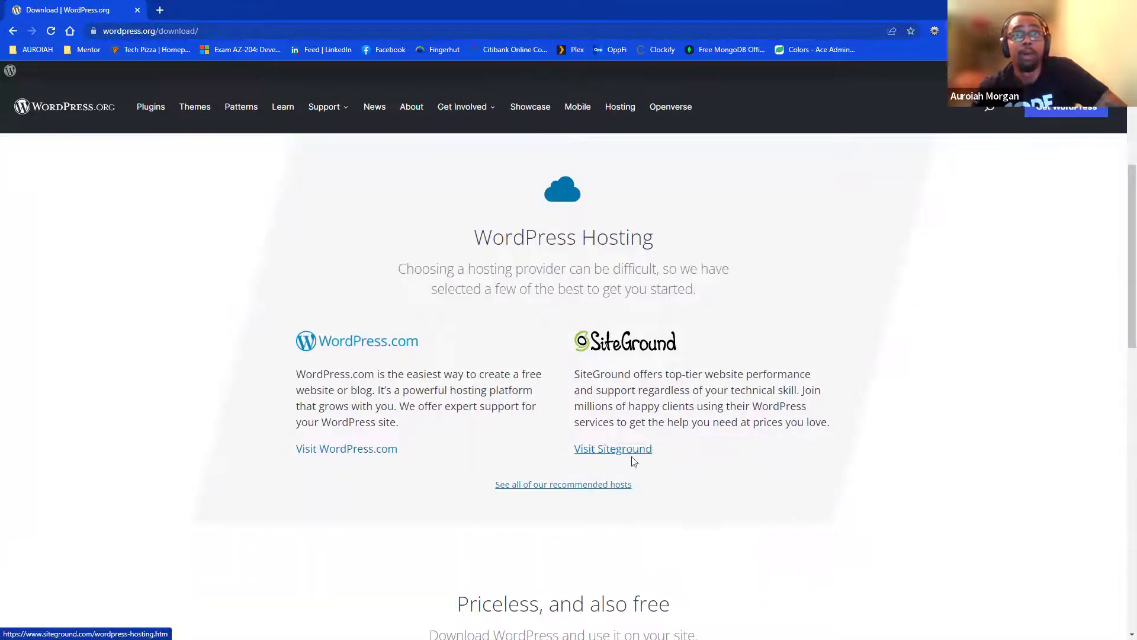
- In the SiteGround tab, review the hosting plans and highlight StartUp's 10 GB web space
left_click(230, 8)
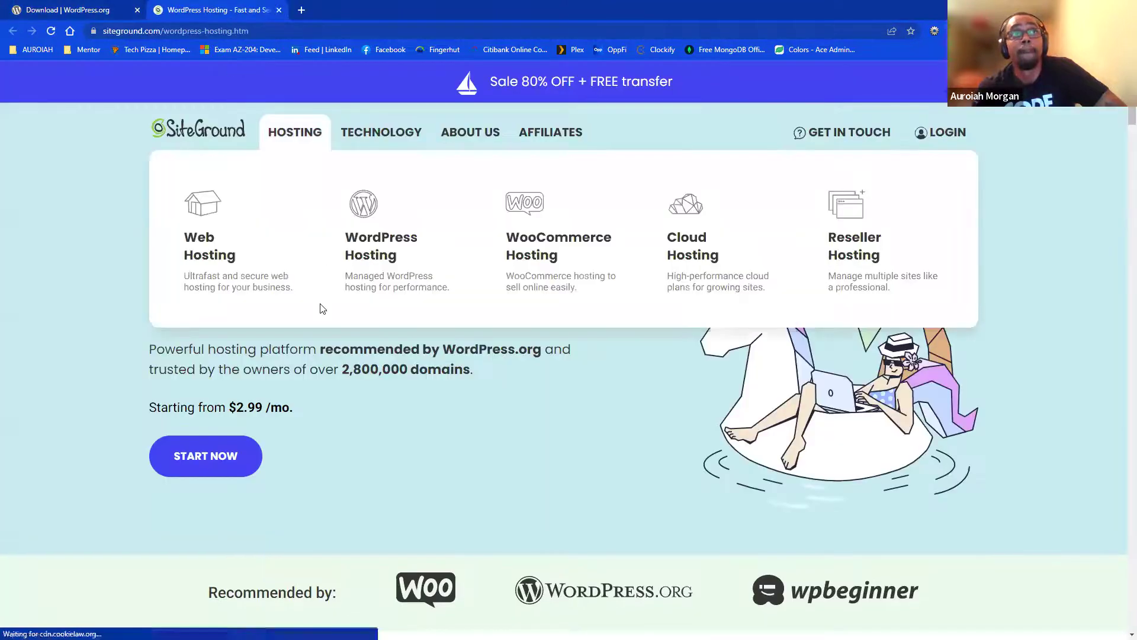
scroll(234, 465, "down", 10)
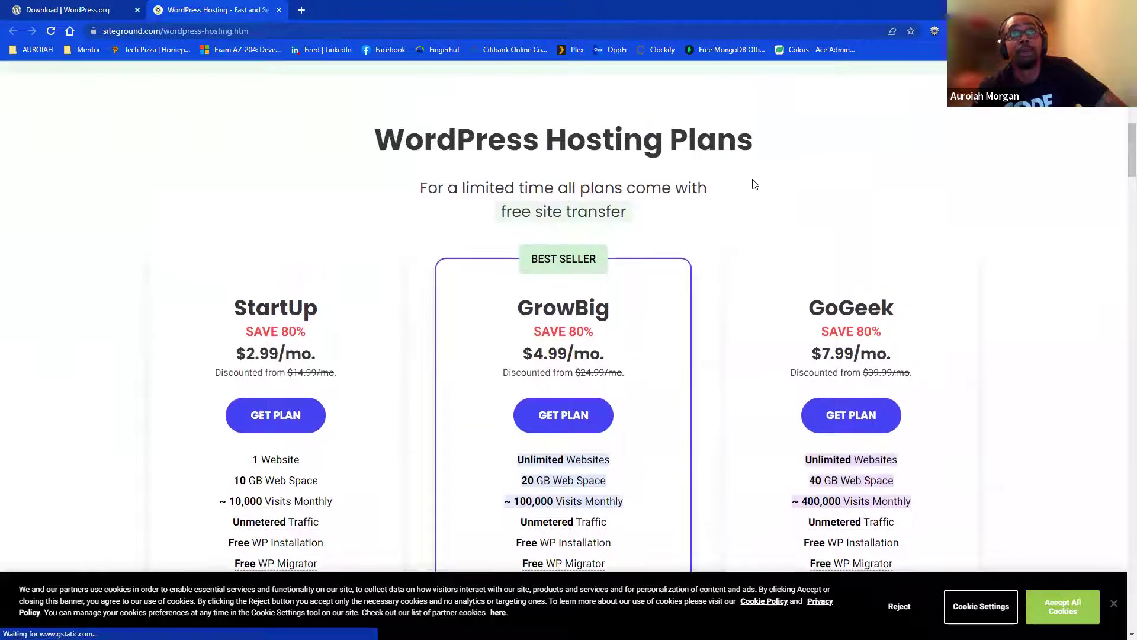
scroll(714, 219, "down", 3)
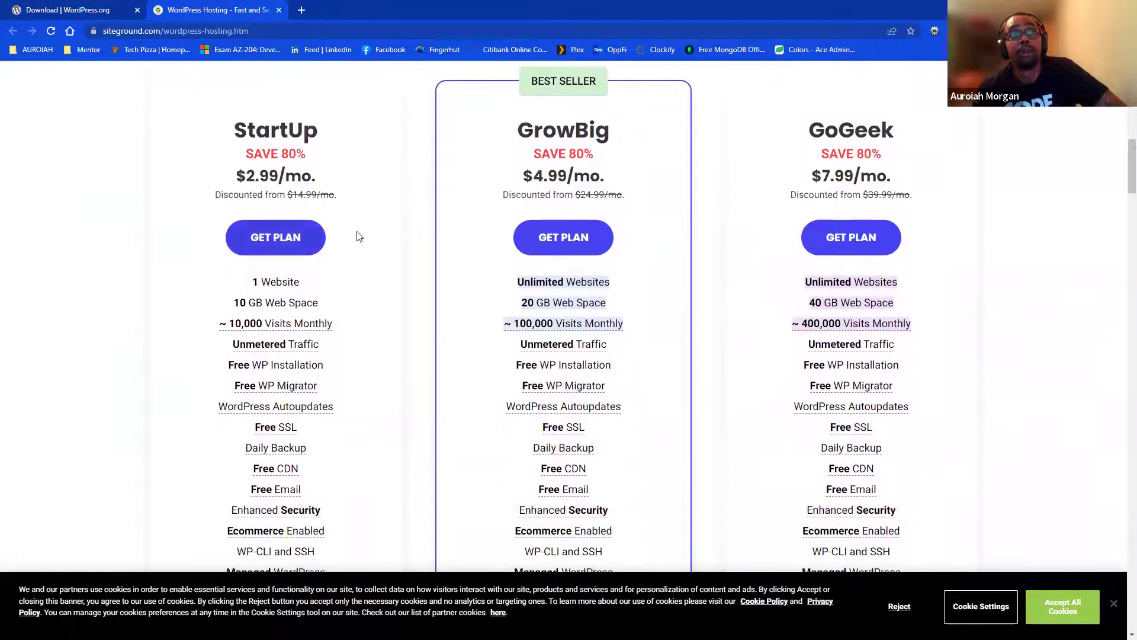
scroll(287, 434, "down", 4)
scroll(287, 237, "up", 4)
scroll(259, 243, "down", 1)
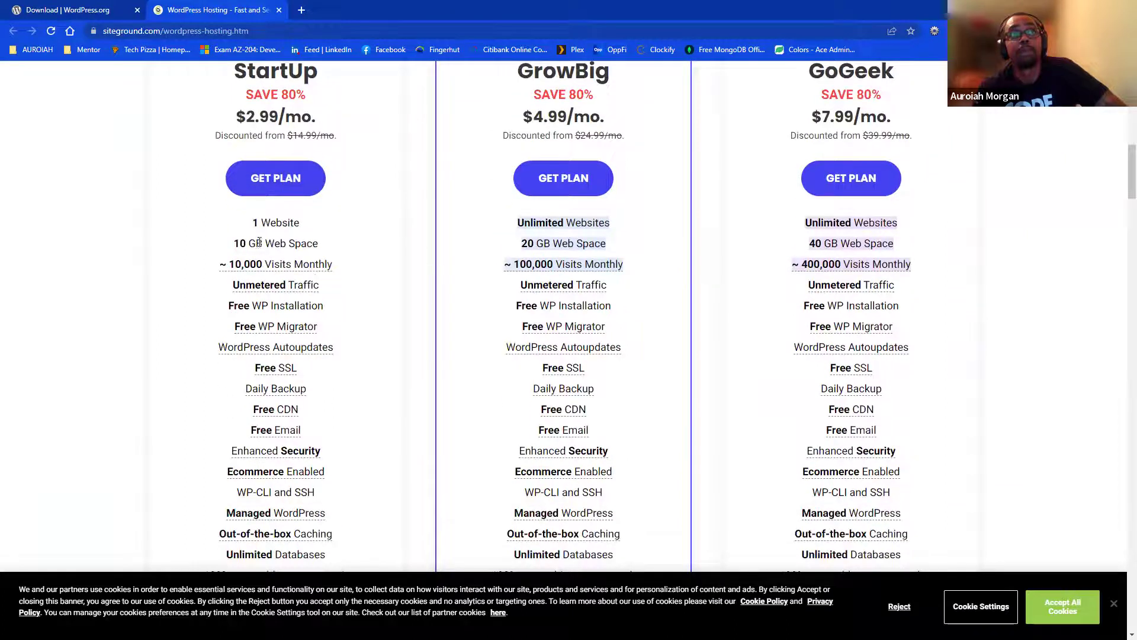
left_click_drag(231, 250, 360, 248)
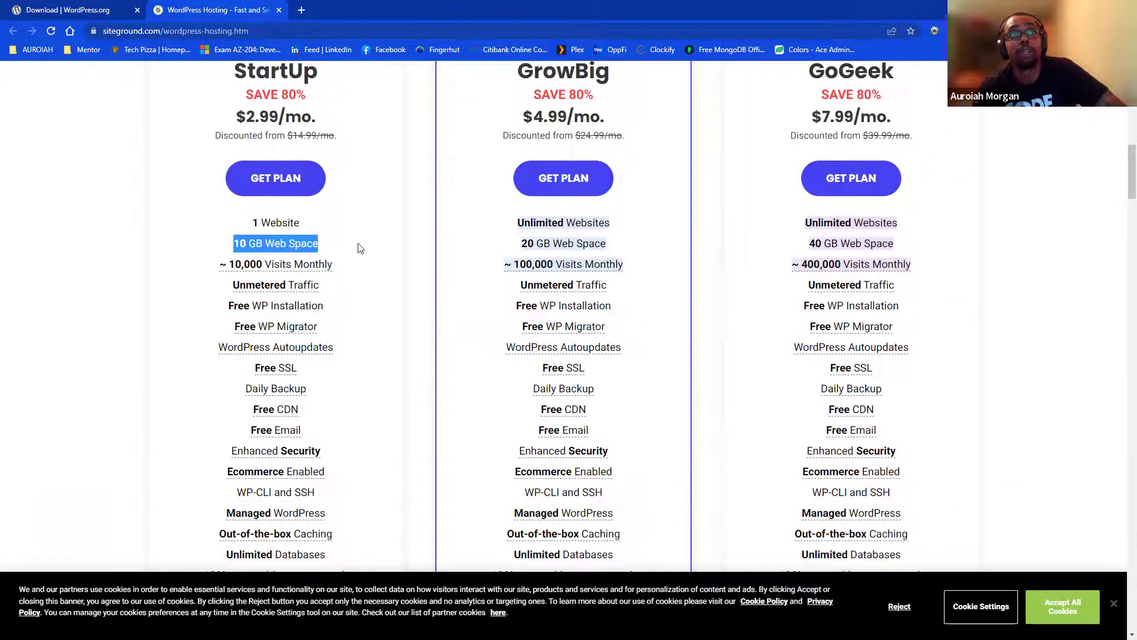
scroll(272, 221, "down", 1)
scroll(349, 210, "down", 1)
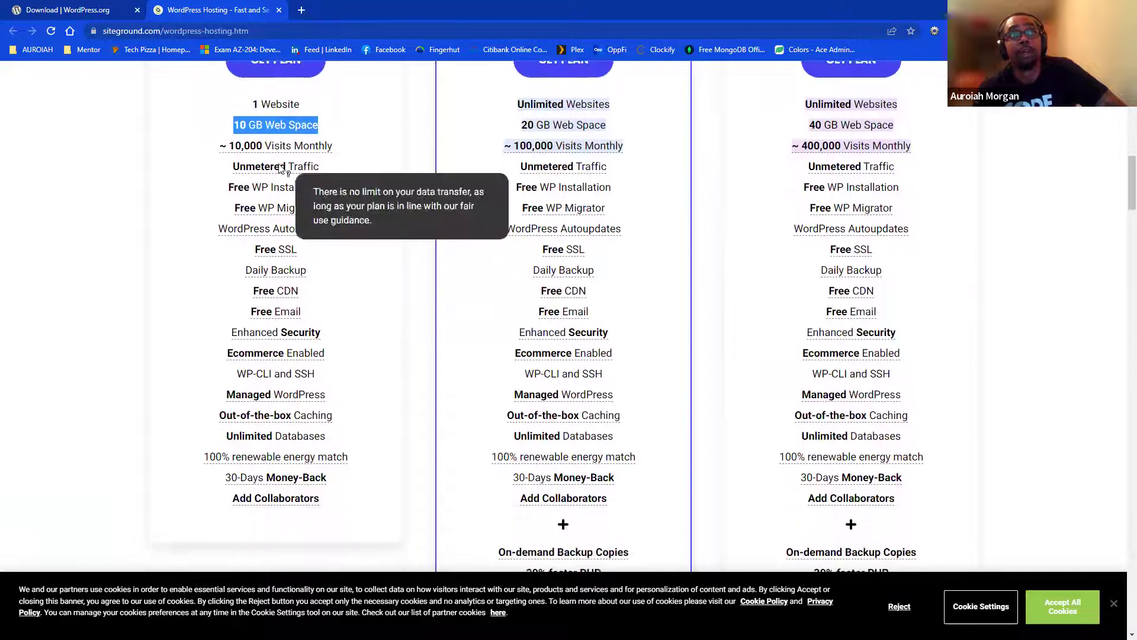
- Scroll through more SiteGround hosting details and dismiss the chat invitation popup
mouse_move(328, 154)
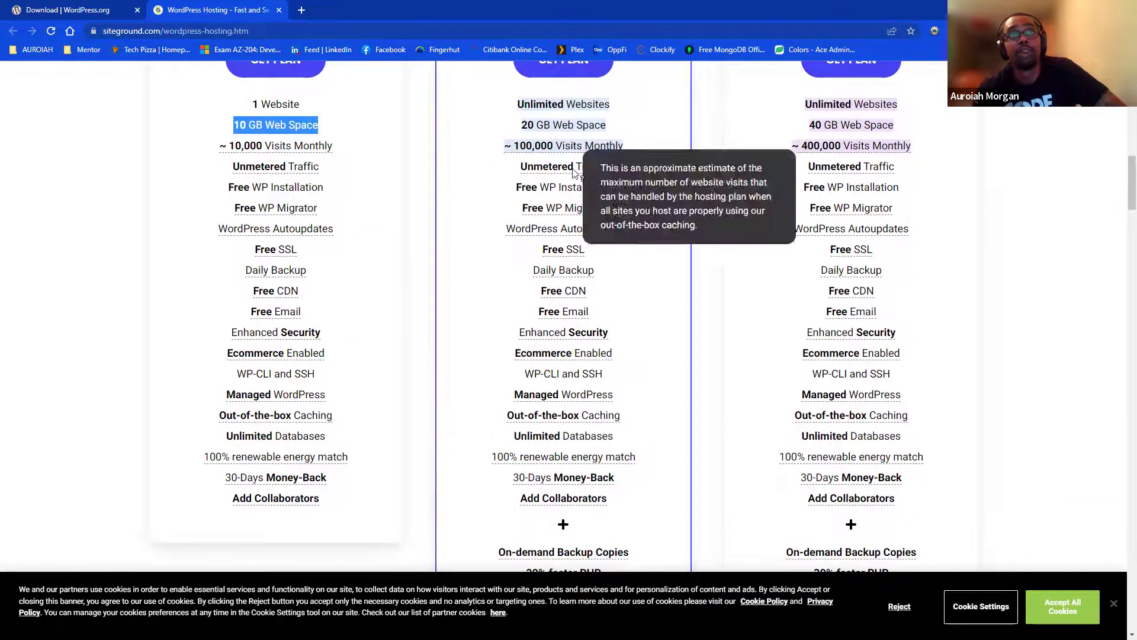
scroll(590, 279, "down", 1)
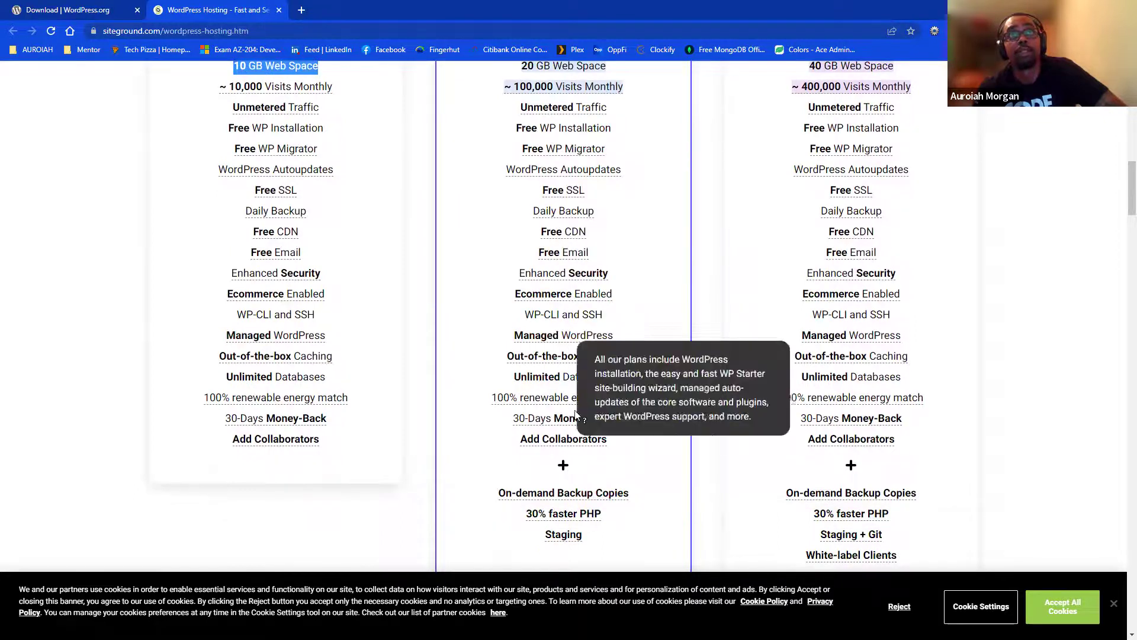
scroll(829, 451, "down", 1)
scroll(894, 461, "up", 2)
scroll(891, 459, "up", 5)
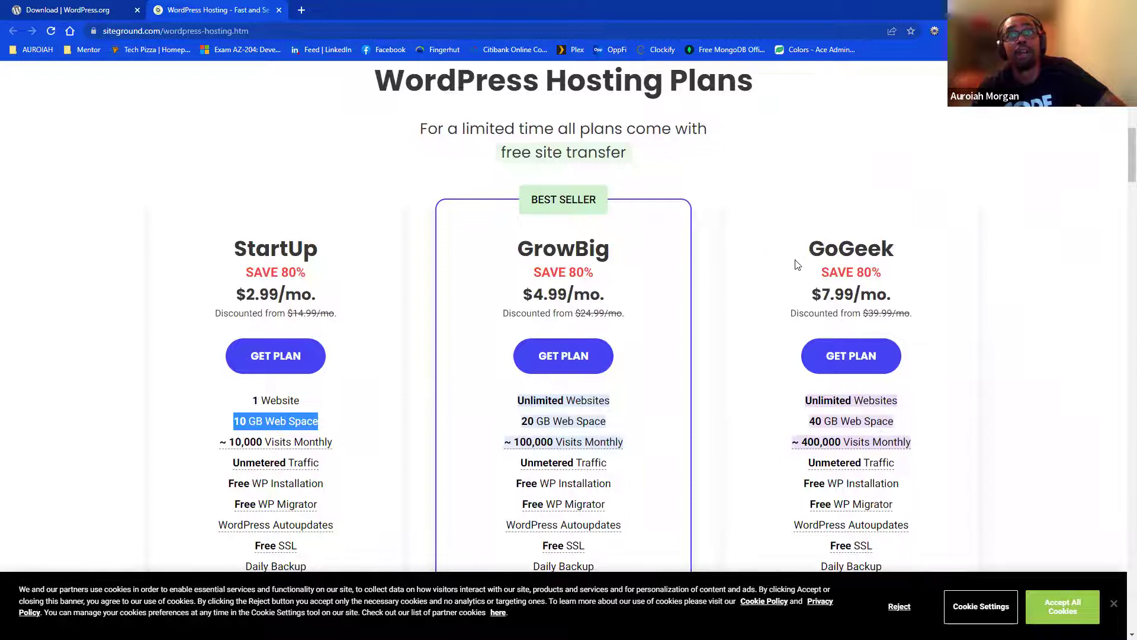
scroll(797, 265, "down", 1)
scroll(797, 265, "down", 7)
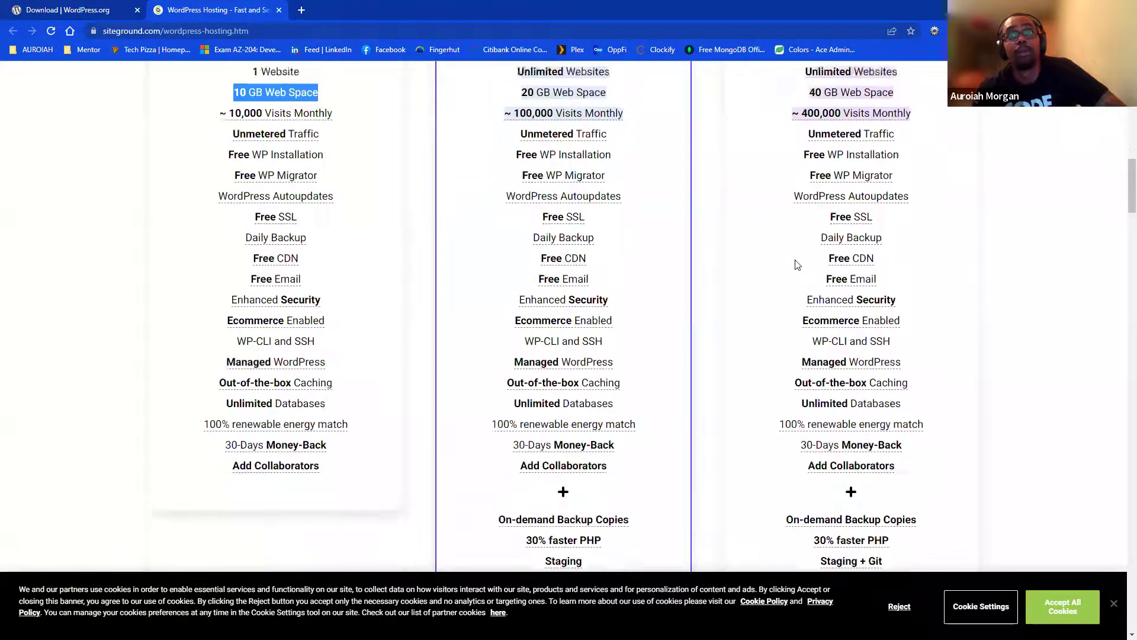
mouse_move(836, 489)
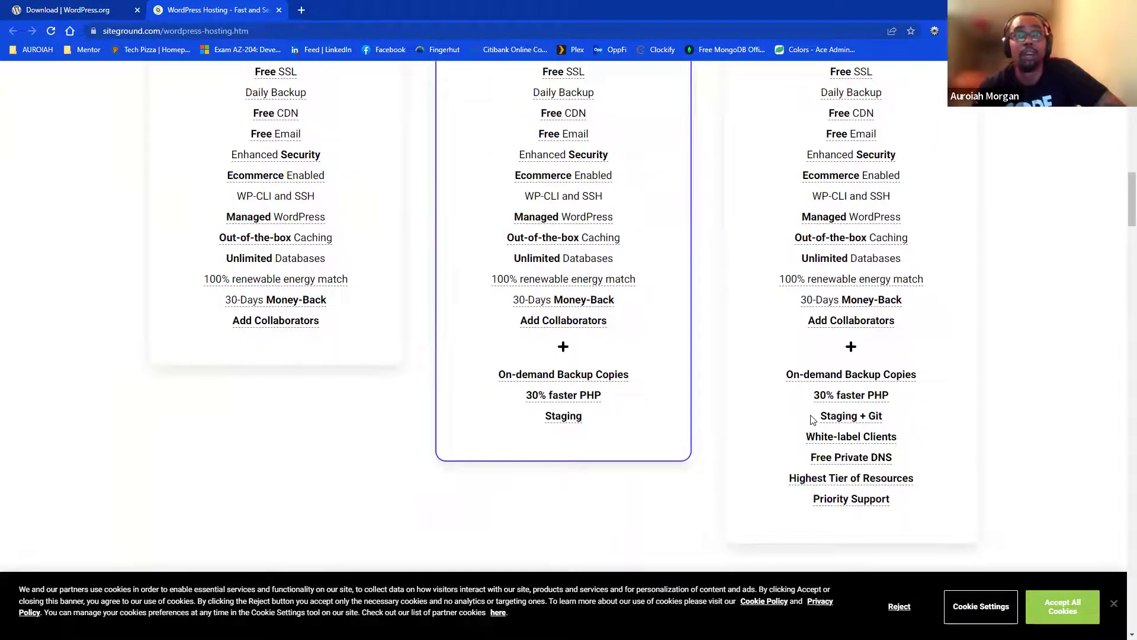
scroll(824, 418, "up", 4)
scroll(812, 419, "up", 2)
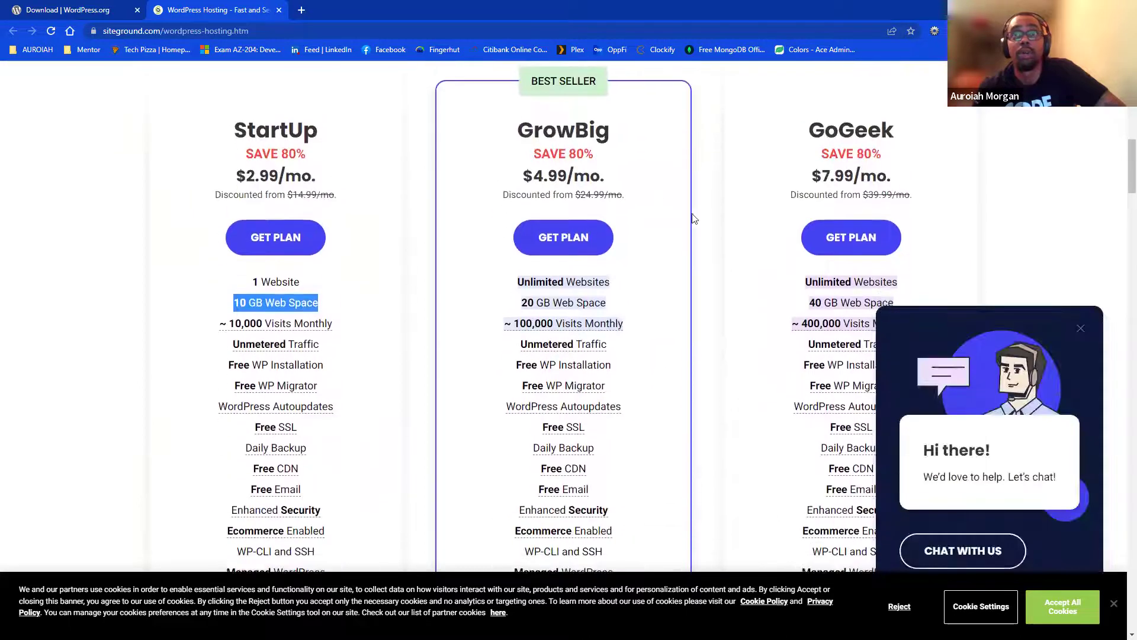
left_click(1077, 328)
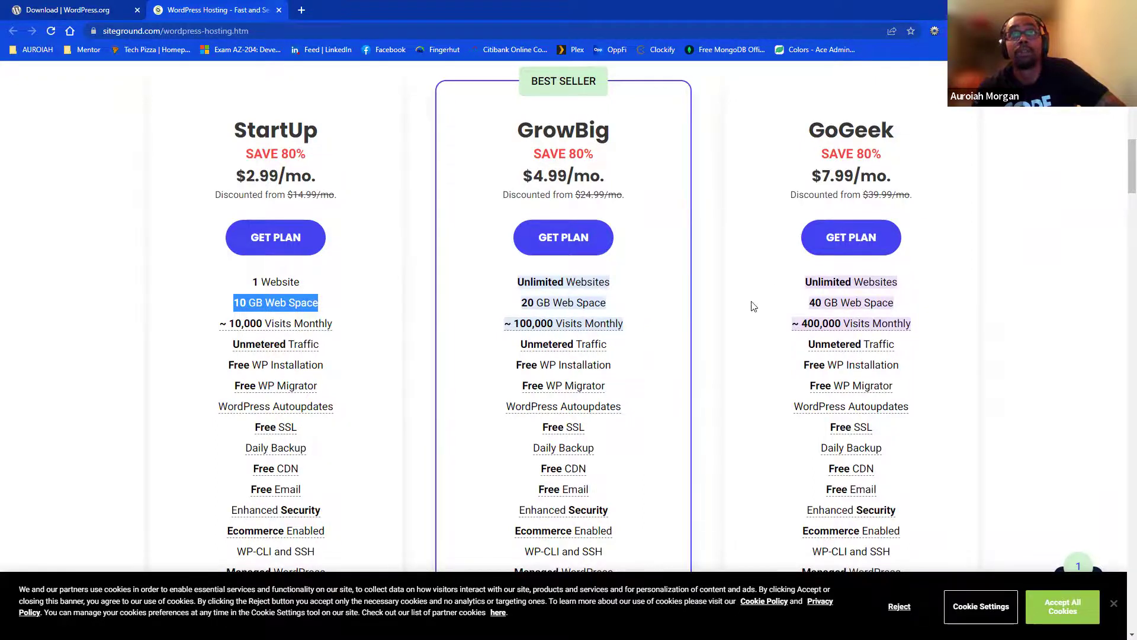
- Recheck the SiteGround plans, then return to the WordPress.org download tab
scroll(639, 386, "down", 6)
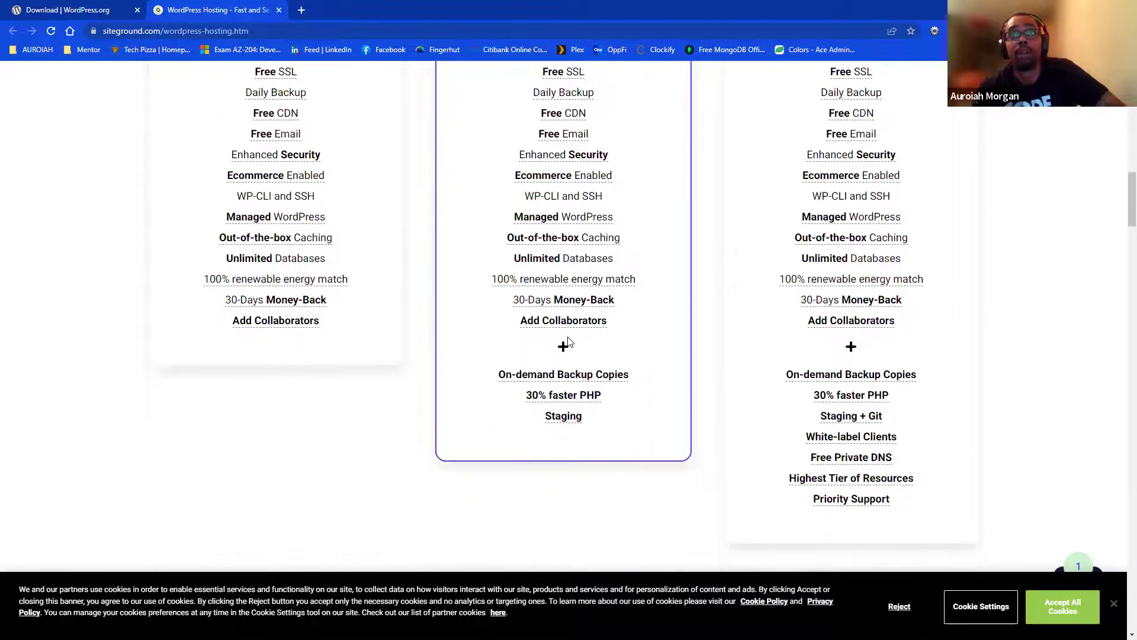
scroll(568, 341, "up", 2)
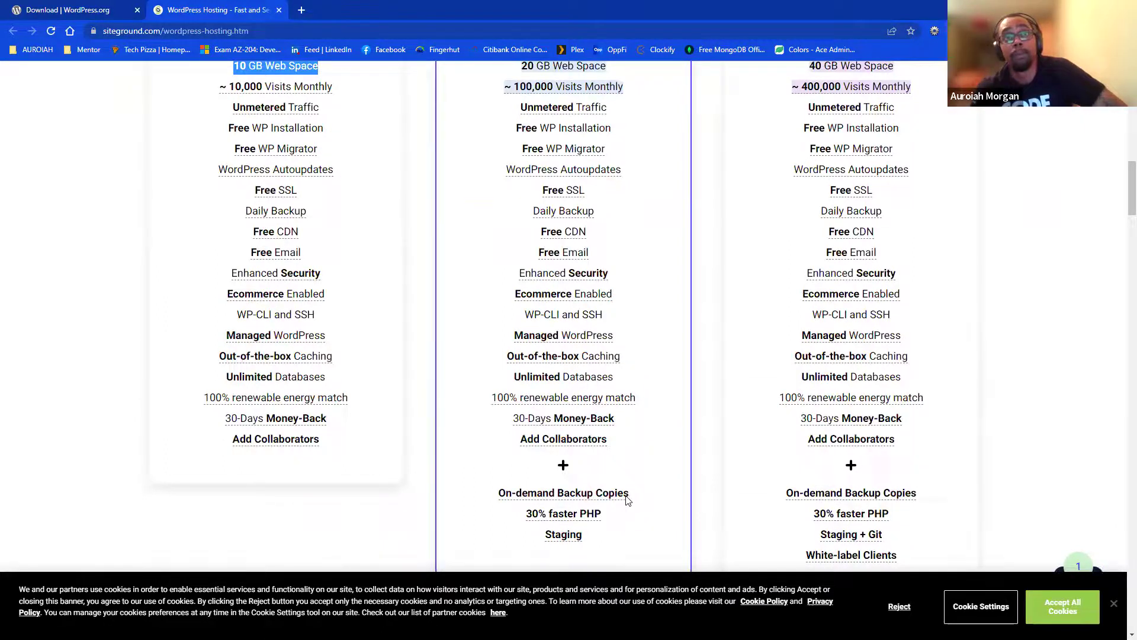
scroll(628, 500, "up", 10)
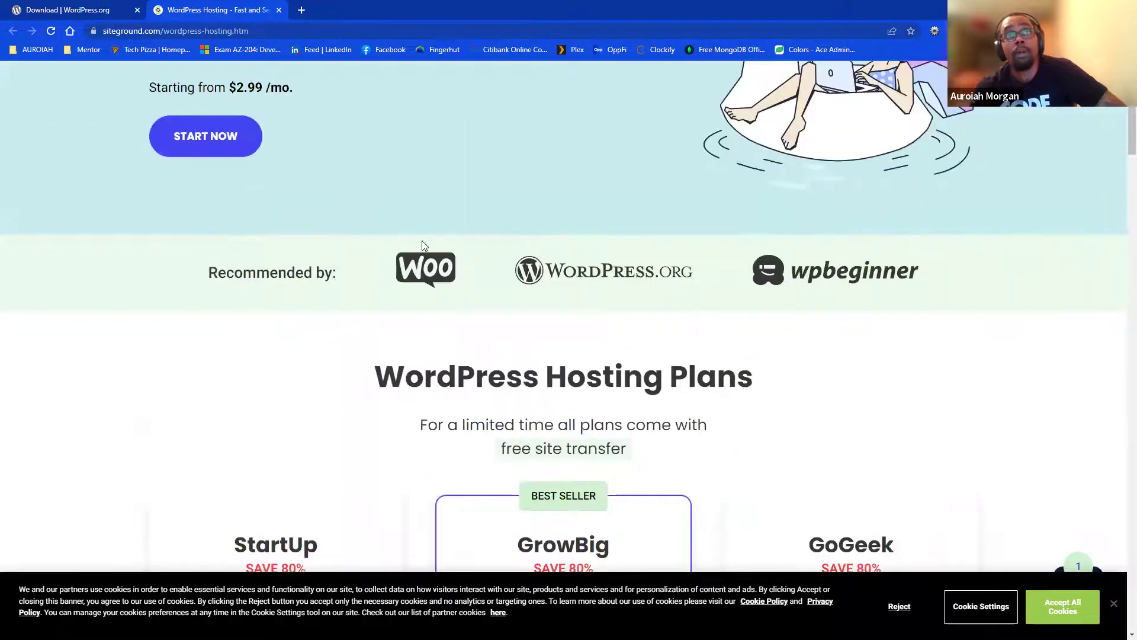
scroll(421, 241, "up", 5)
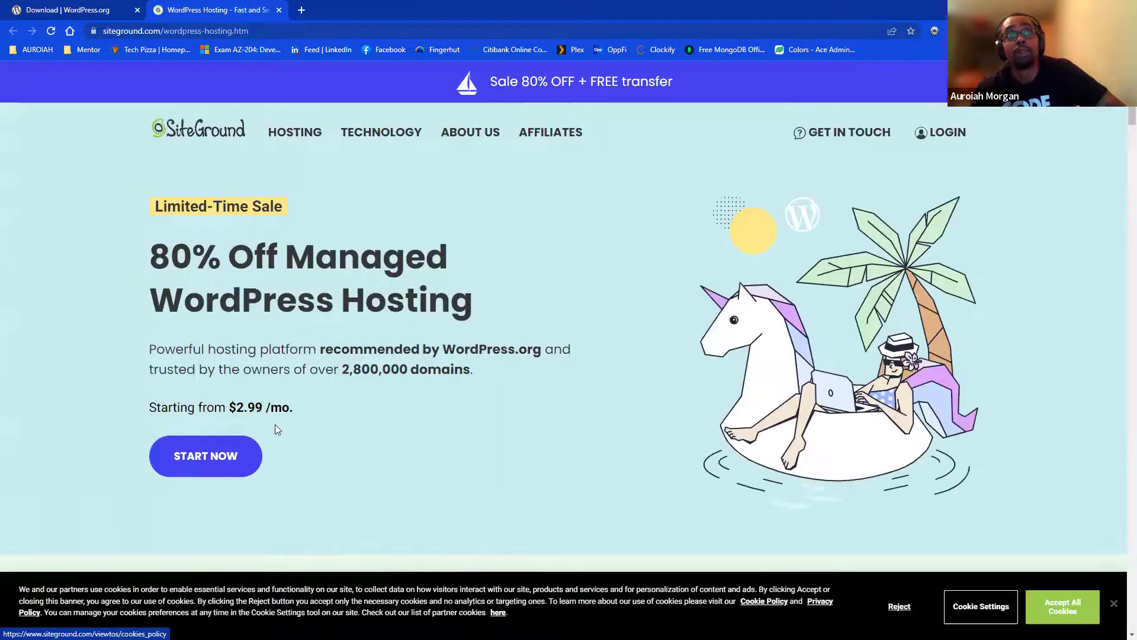
scroll(275, 424, "down", 7)
scroll(526, 406, "down", 14)
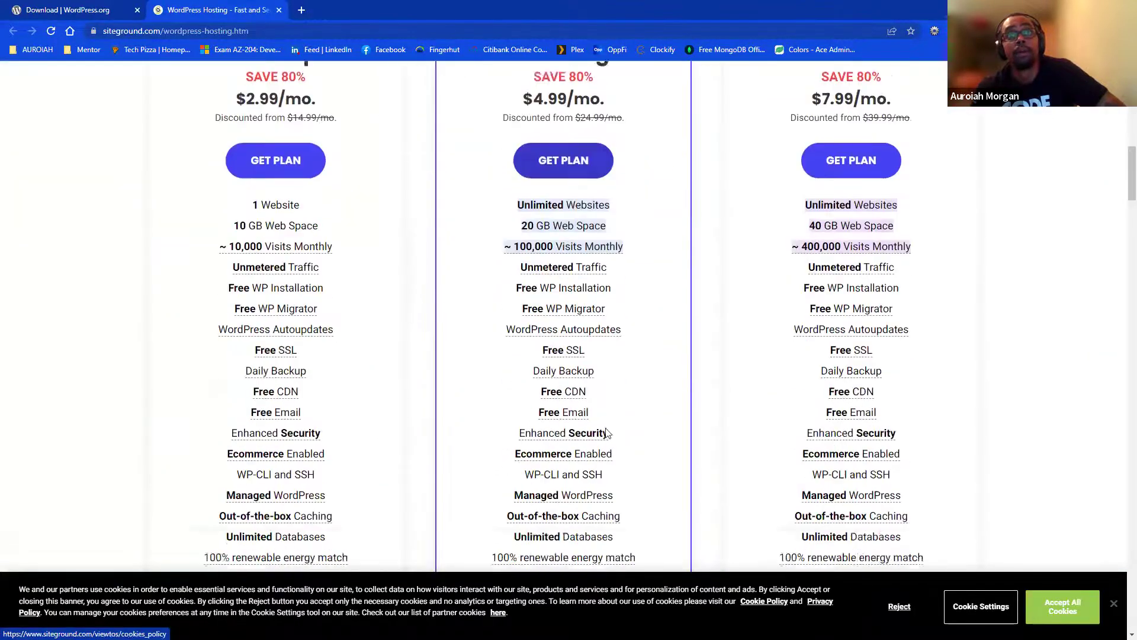
scroll(622, 421, "up", 9)
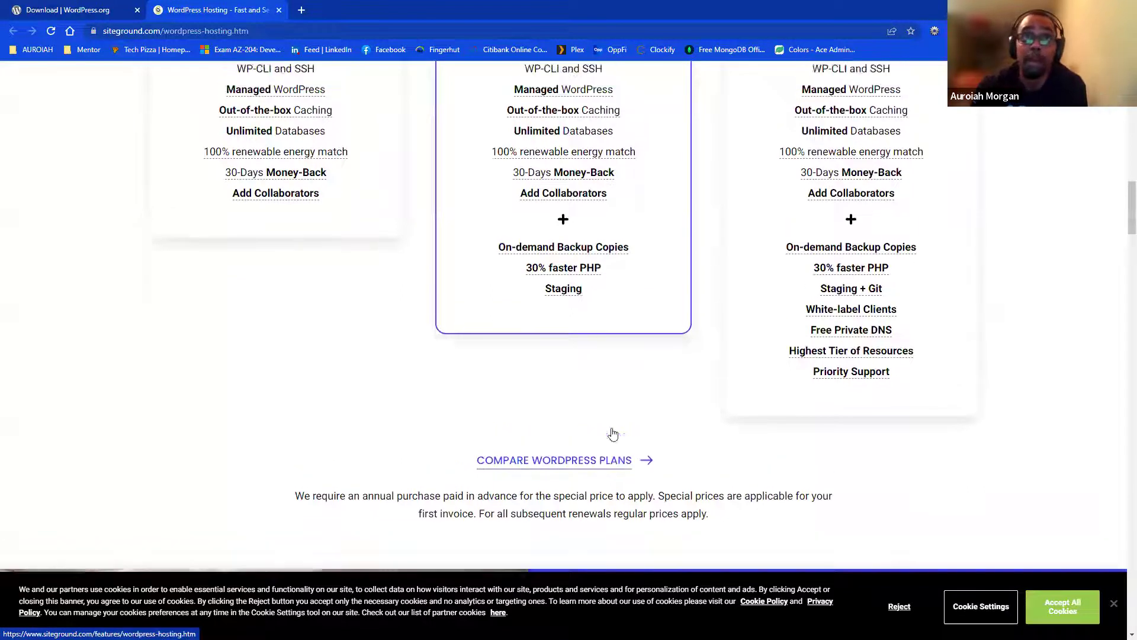
left_click(70, 8)
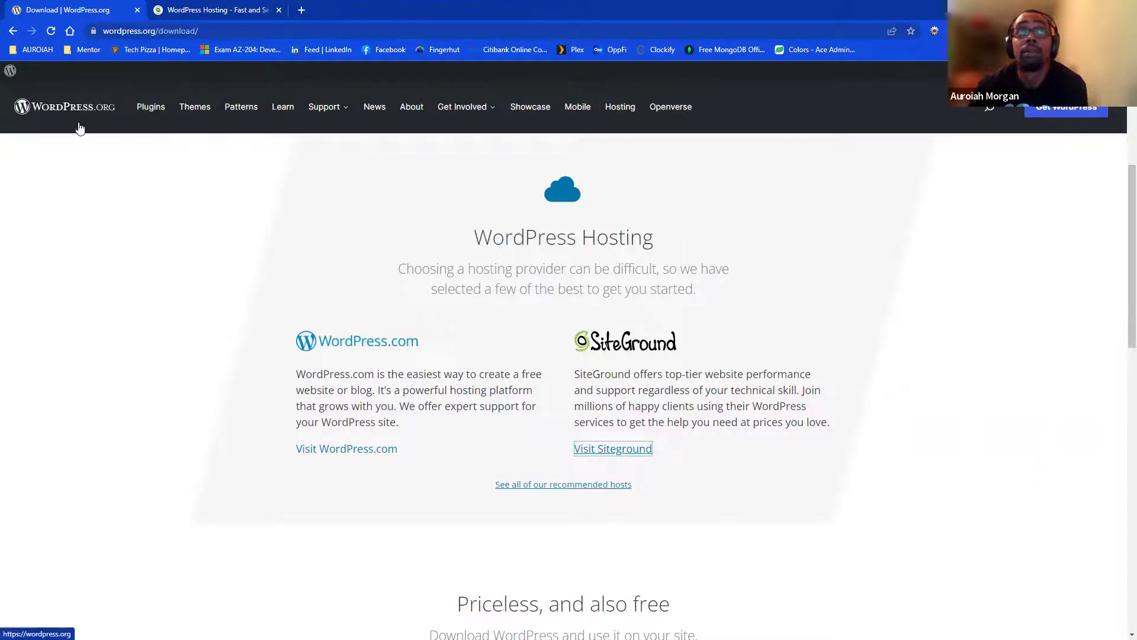
left_click(161, 108)
left_click(84, 110)
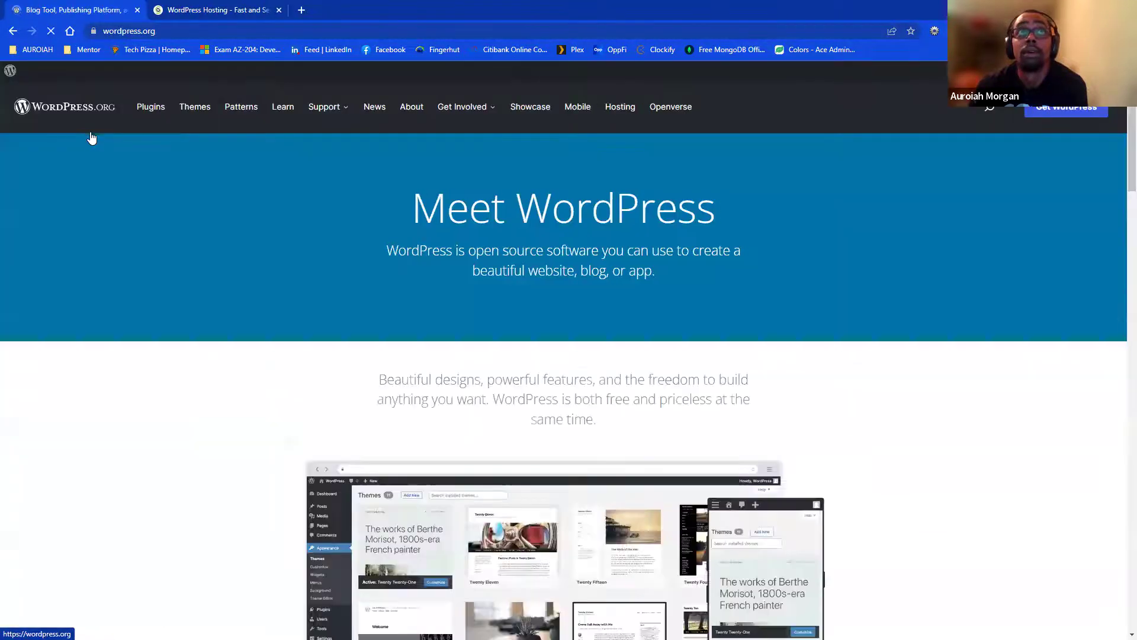
scroll(565, 330, "down", 10)
scroll(526, 384, "up", 9)
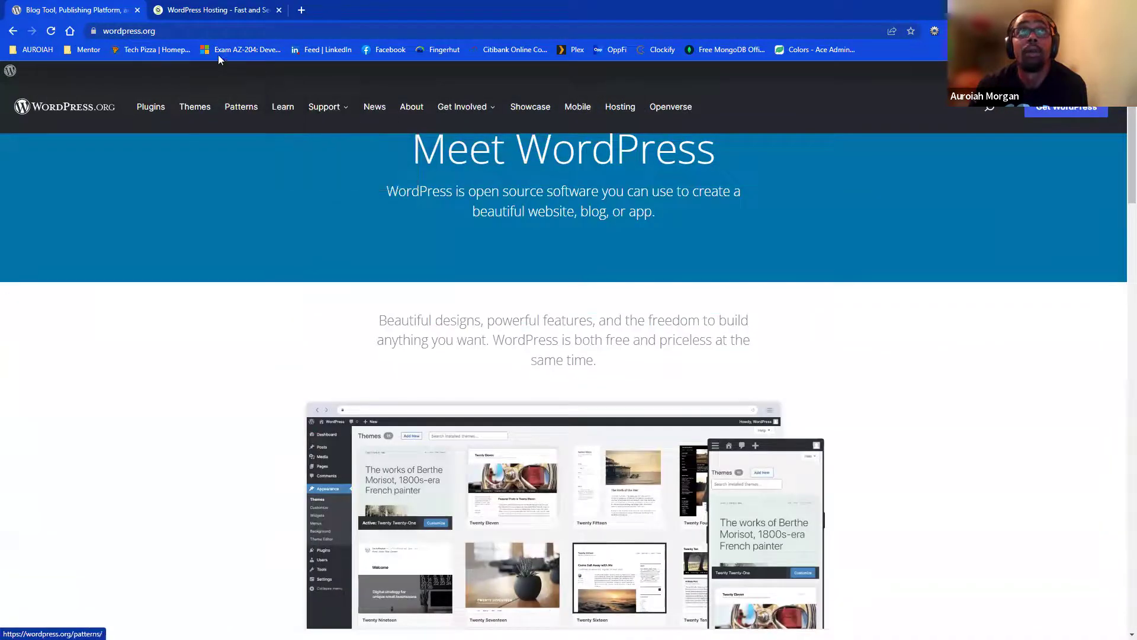
left_click(218, 30)
double_click(218, 30)
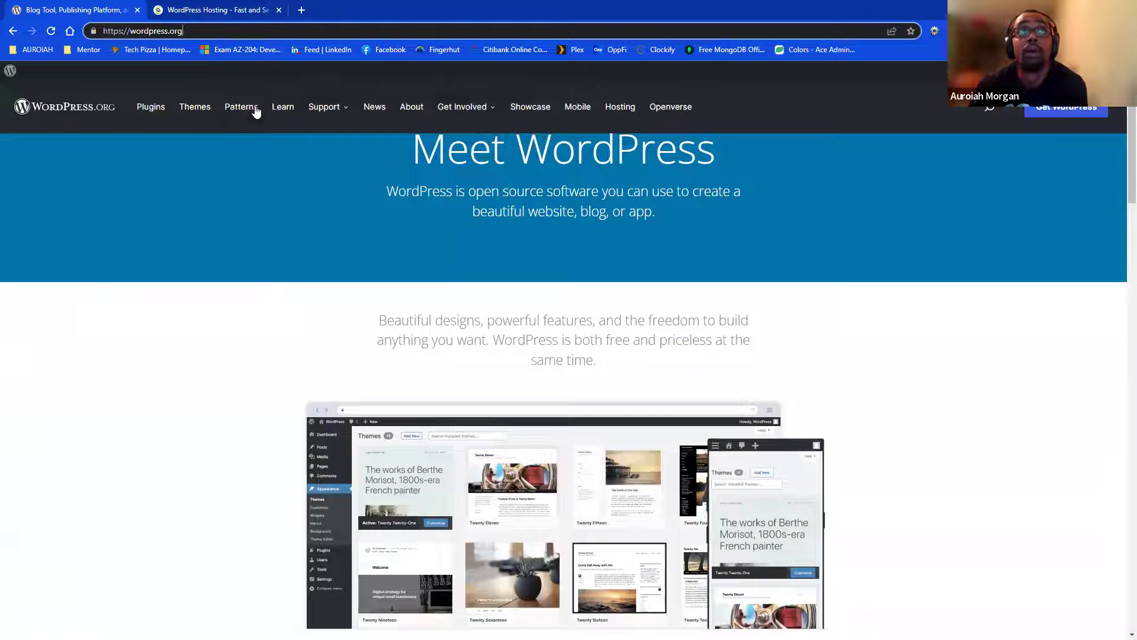
mouse_move(481, 111)
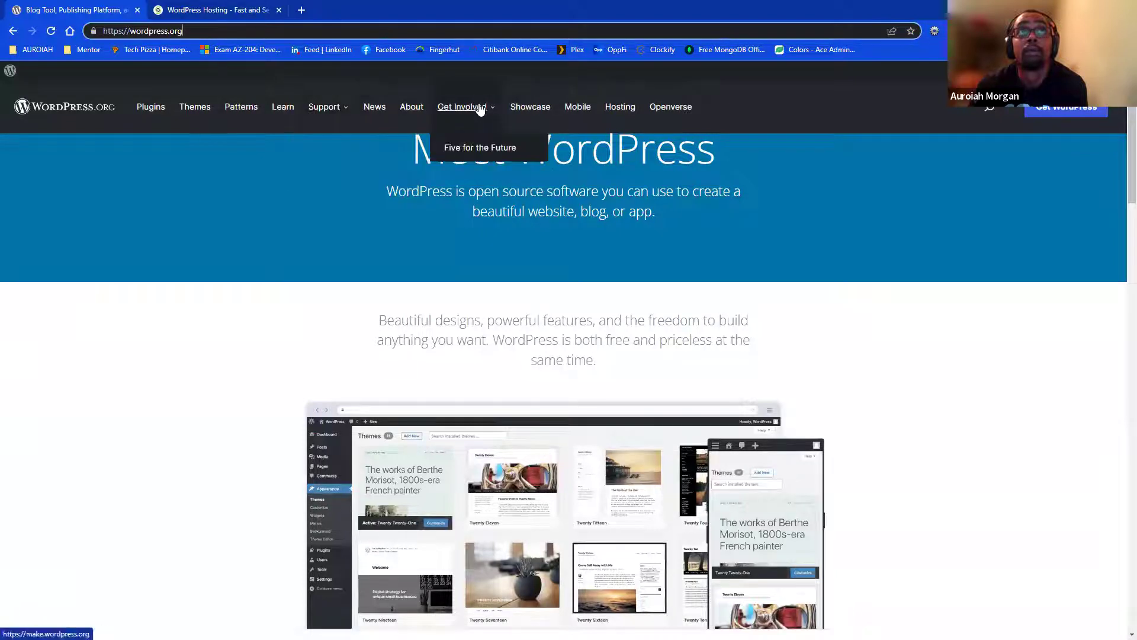
scroll(481, 294, "down", 12)
scroll(498, 302, "down", 10)
left_click(561, 298)
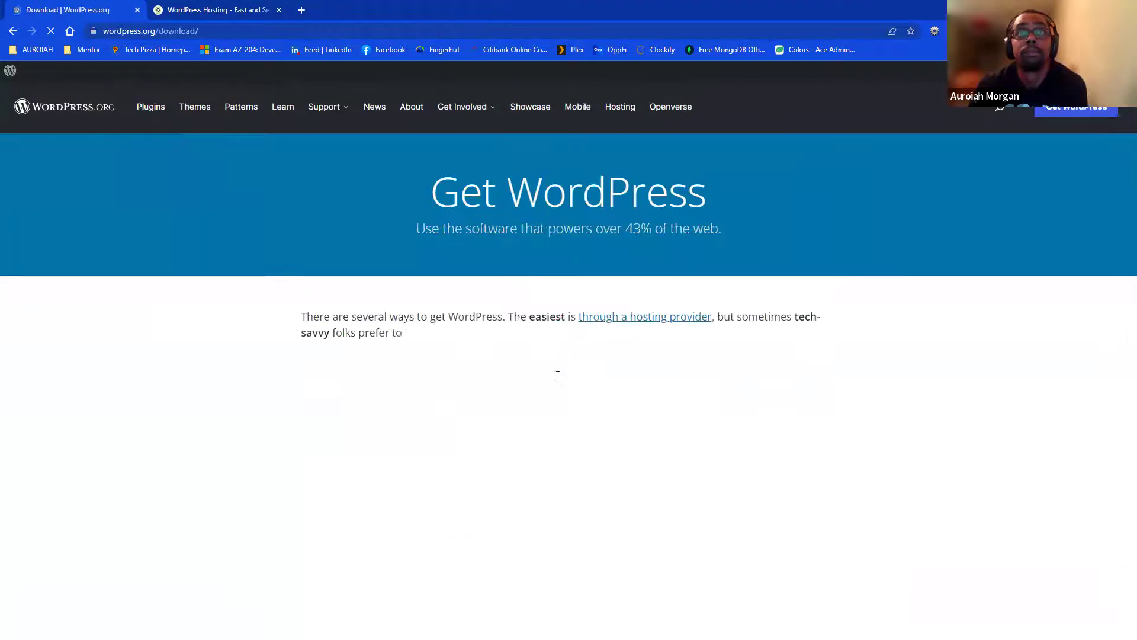
scroll(557, 379, "down", 10)
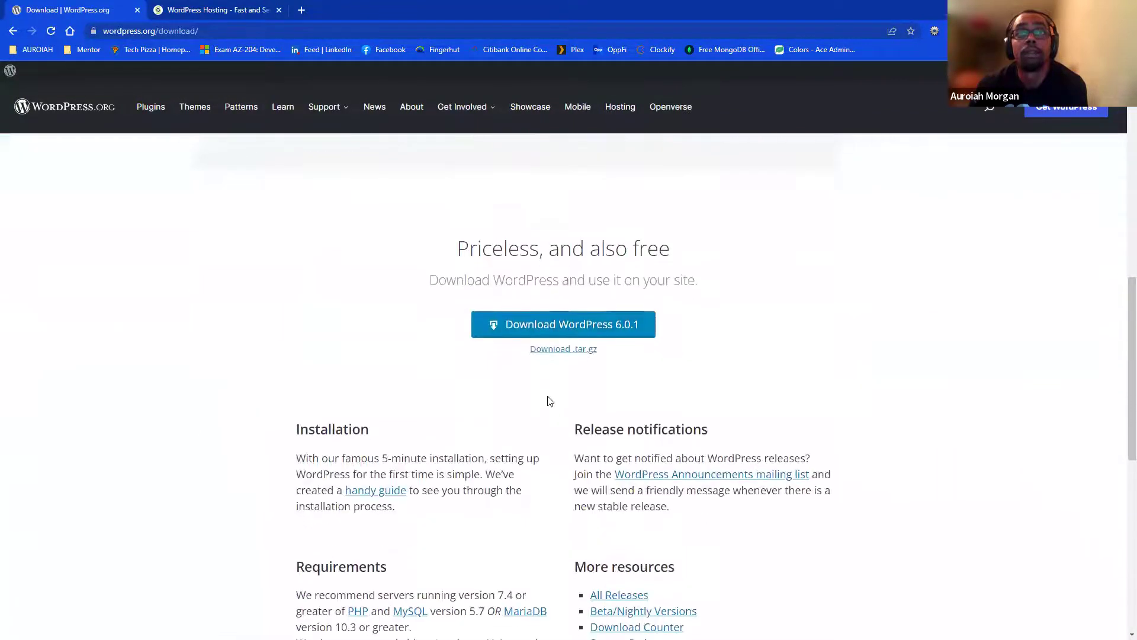
- Download and save the wordpress-6.0.1 zip, then close the Hooray! confirmation
left_click(645, 332)
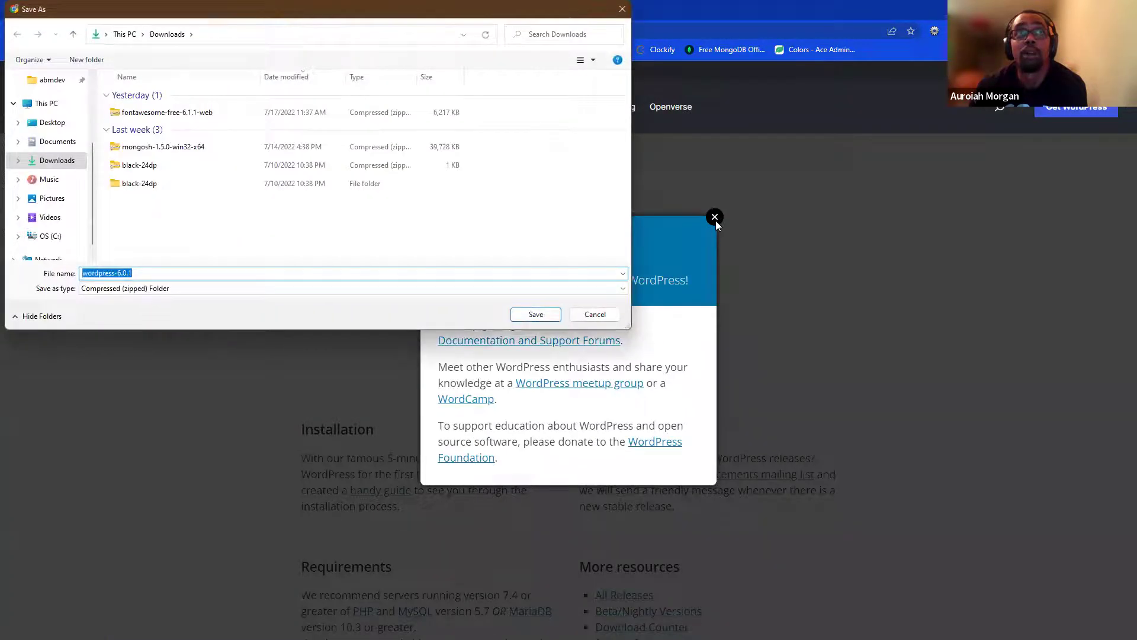
key("Return")
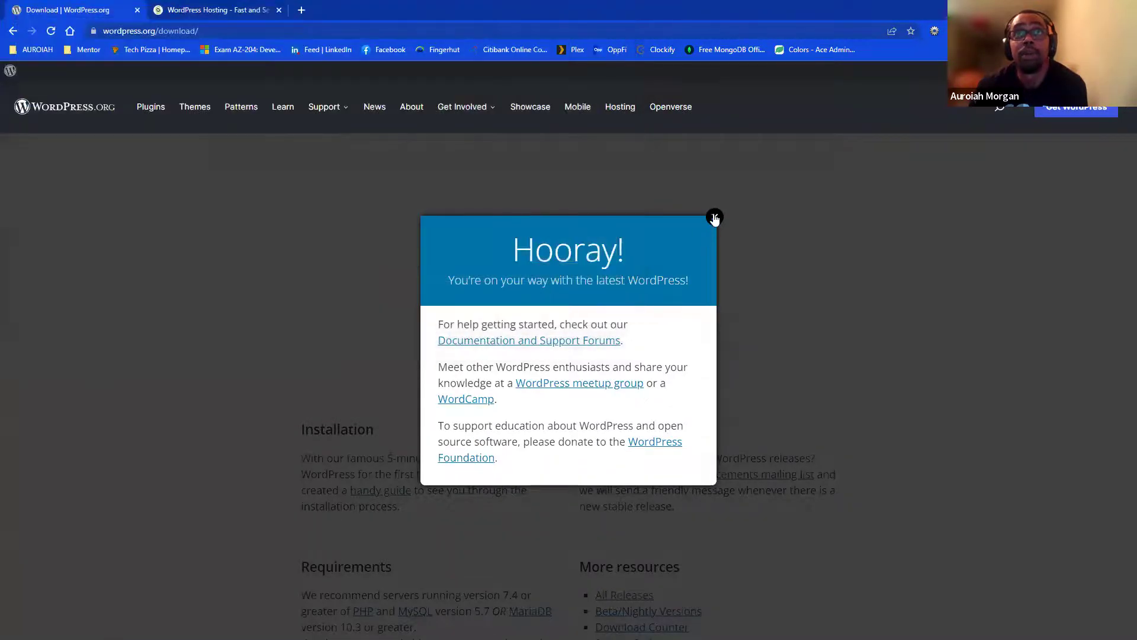
left_click(715, 218)
scroll(570, 391, "up", 5)
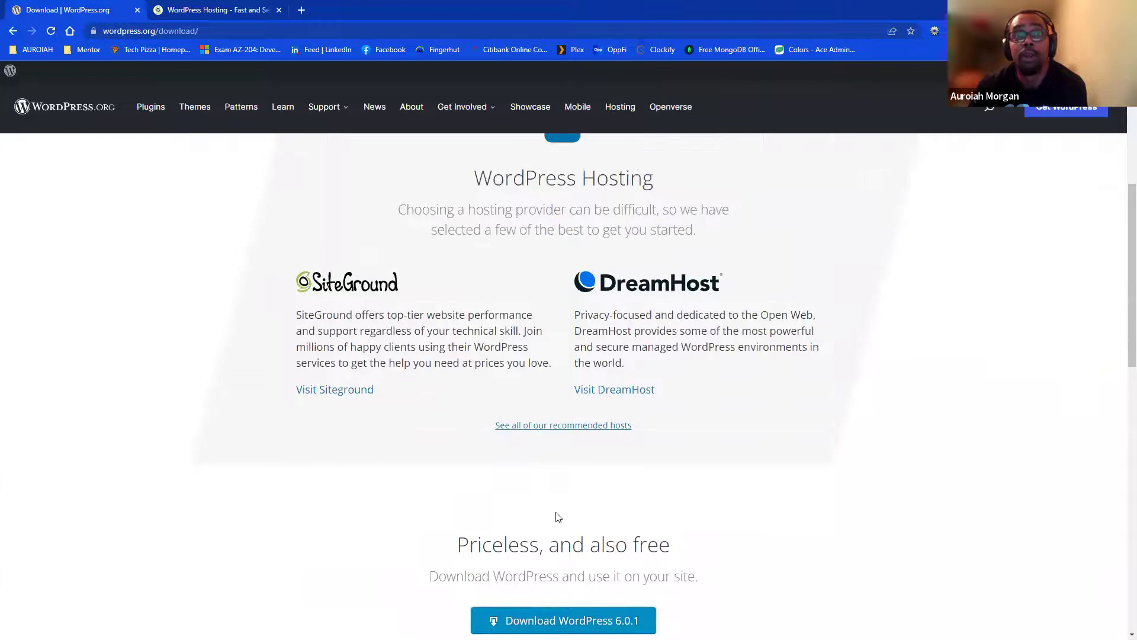
scroll(557, 516, "down", 3)
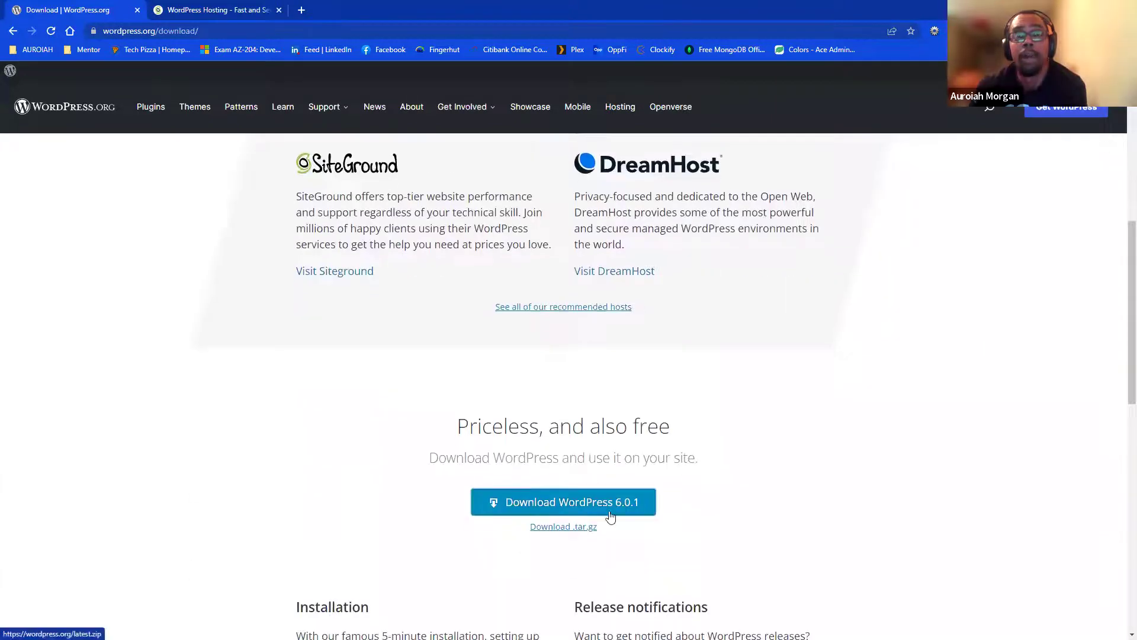
scroll(599, 514, "down", 3)
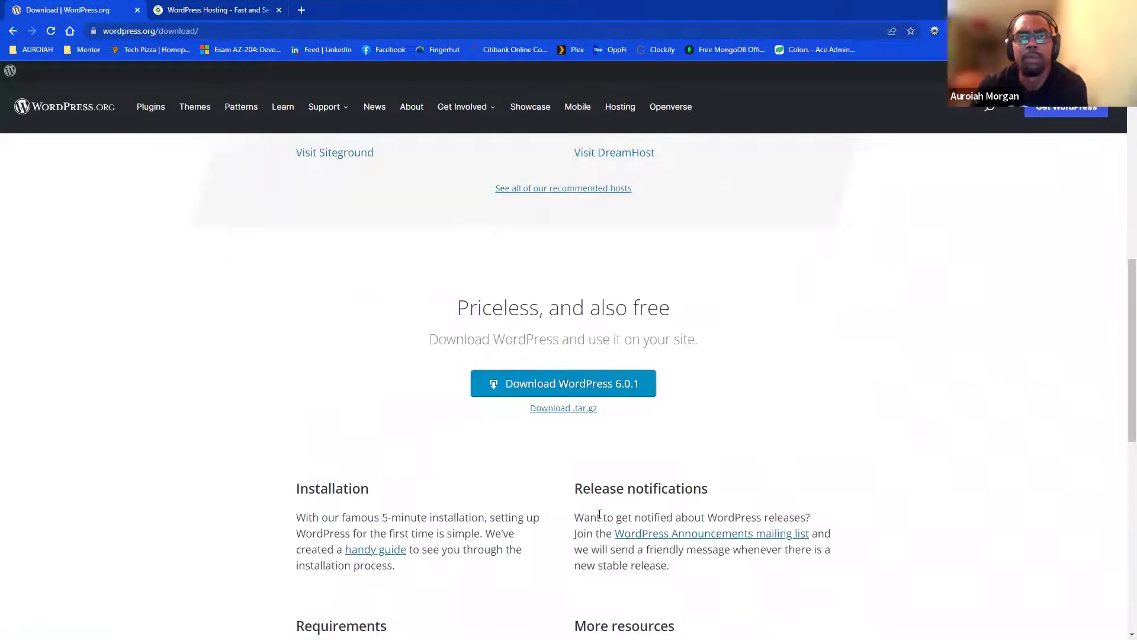
scroll(600, 515, "down", 7)
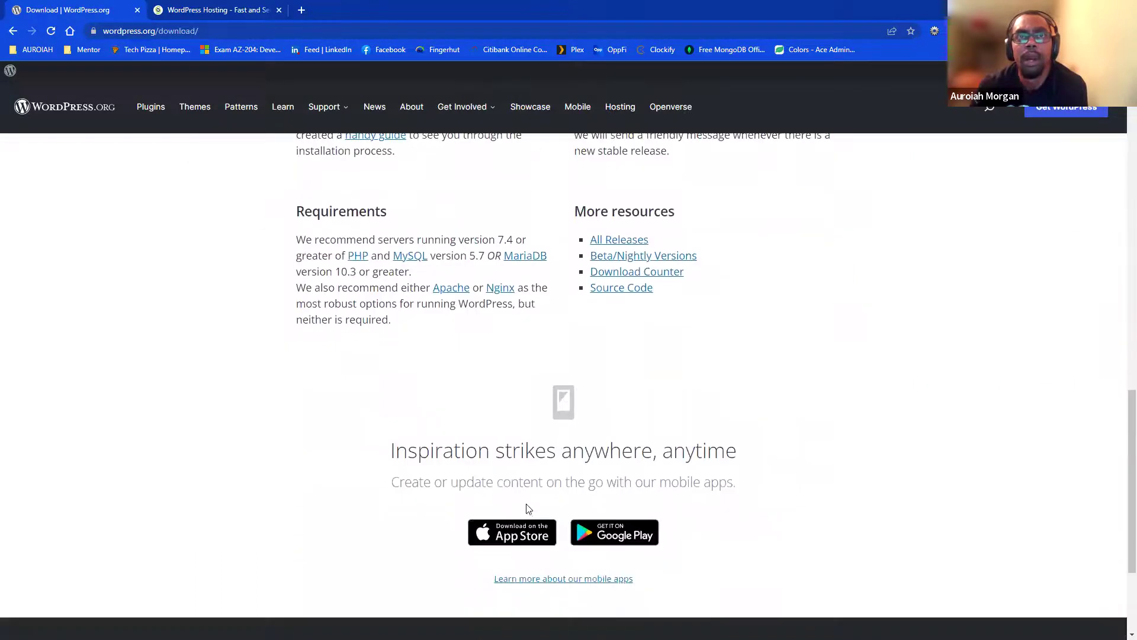
scroll(661, 458, "up", 6)
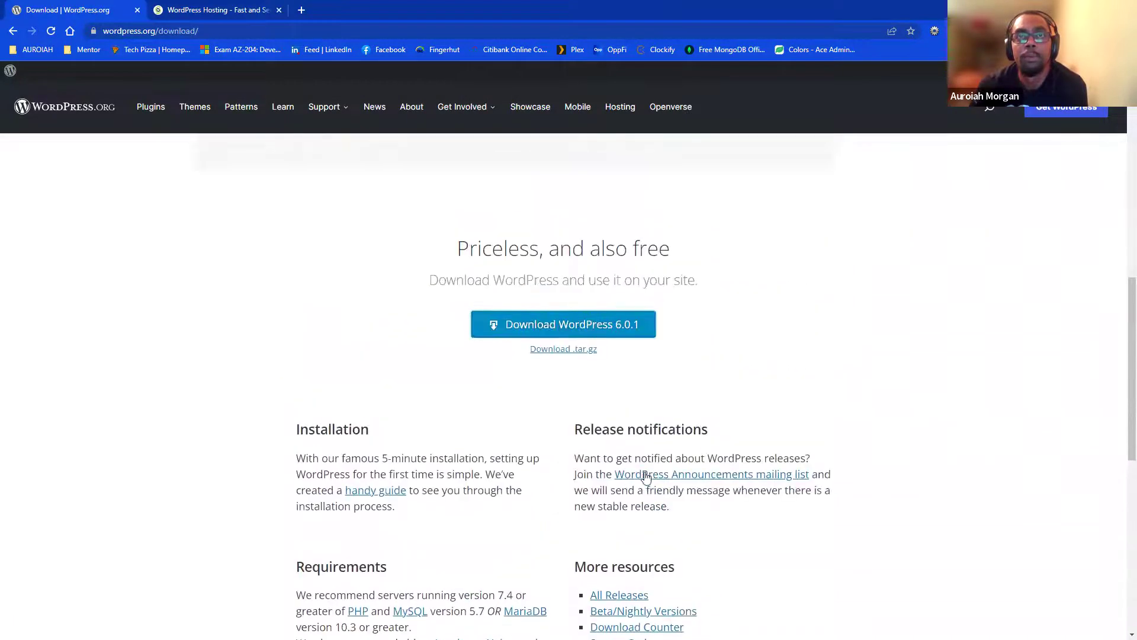
scroll(605, 368, "up", 4)
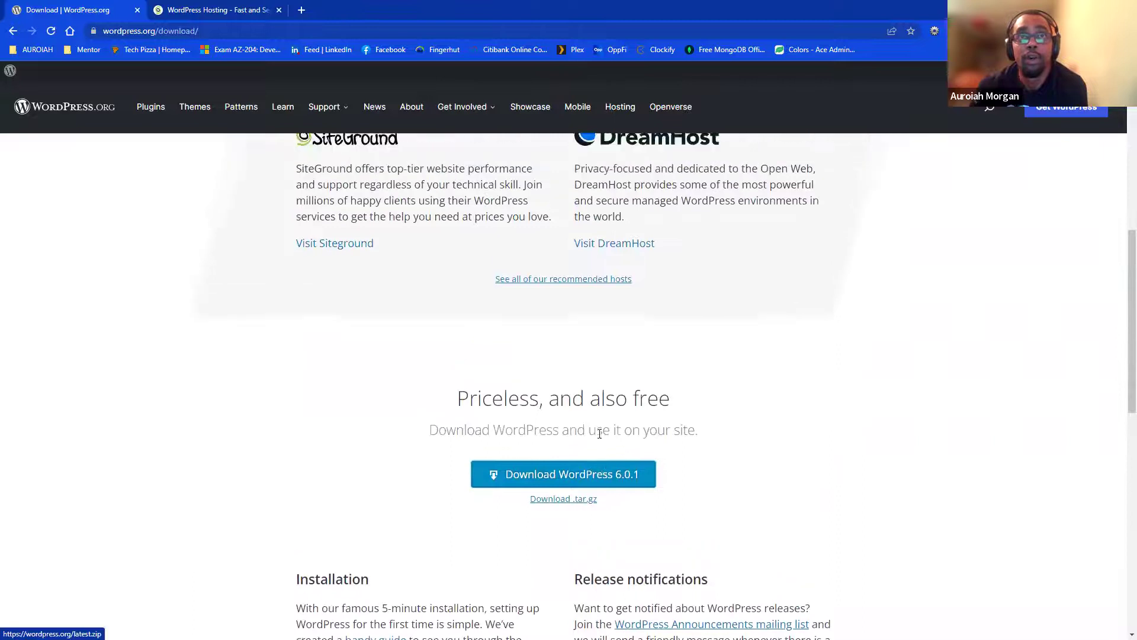
- View the empty WordPress.org Create Account form, then go back to the download page
scroll(500, 479, "up", 7)
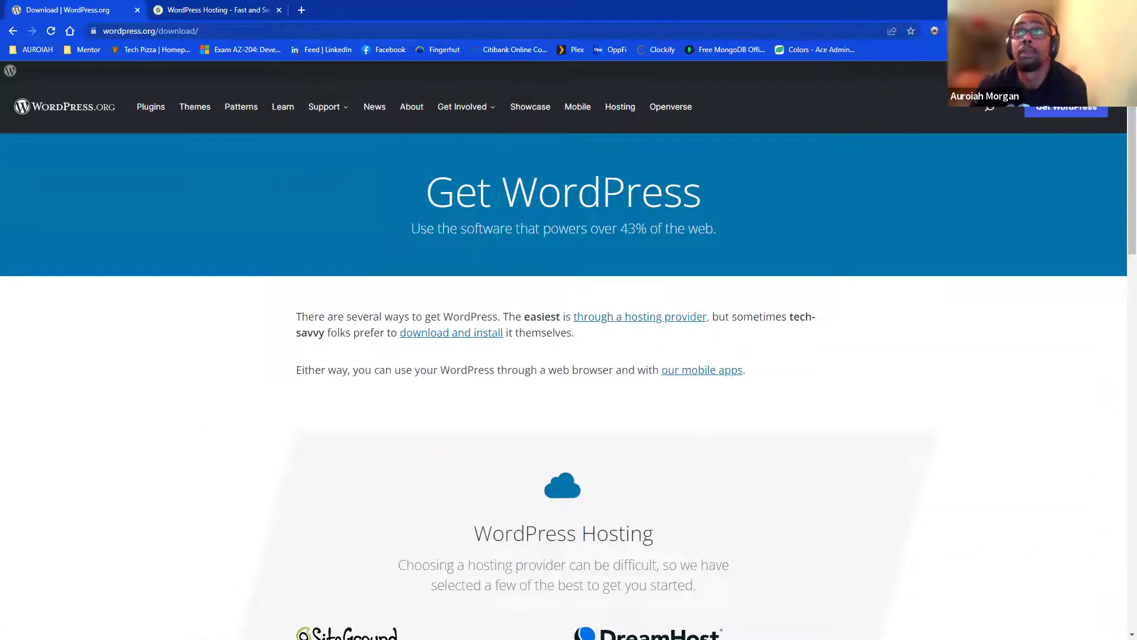
left_click(1113, 71)
left_click(491, 250)
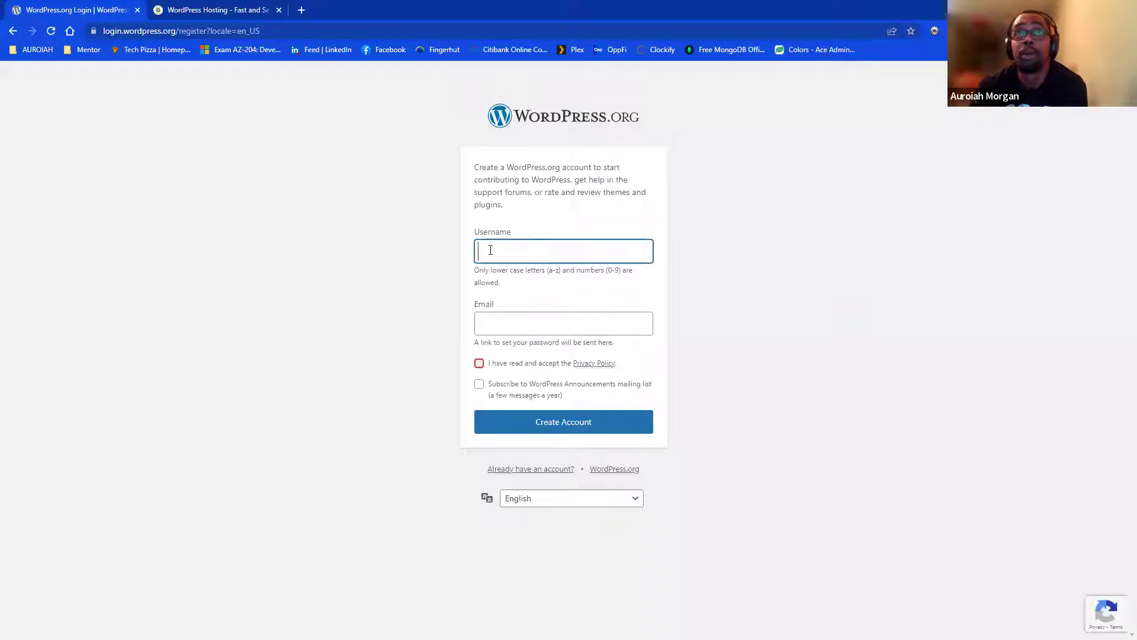
left_click(441, 332)
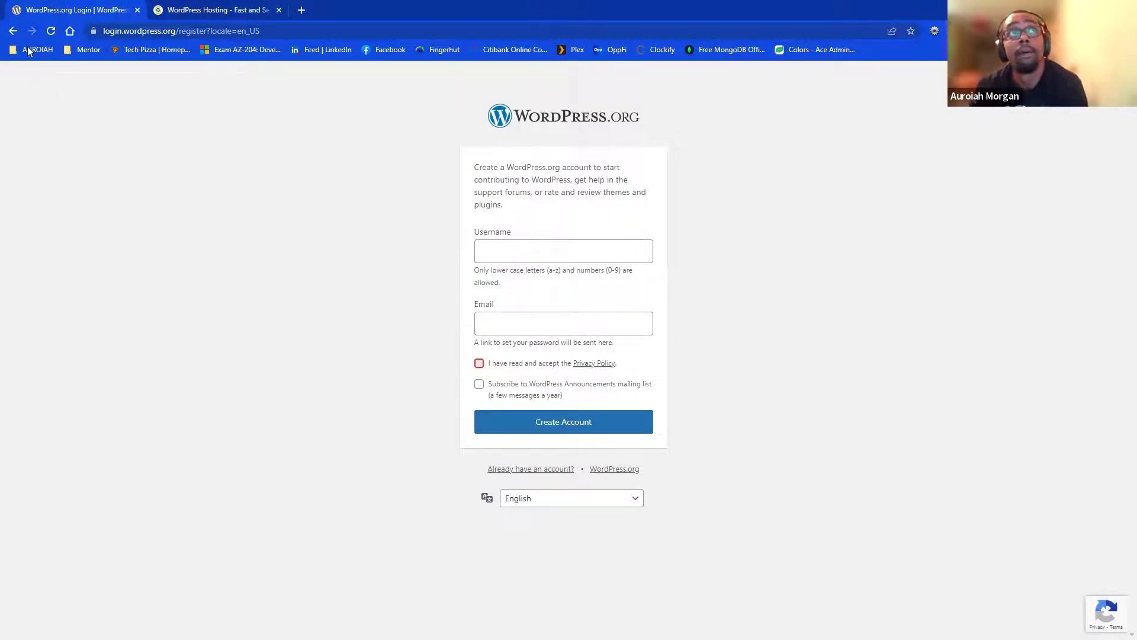
left_click(15, 31)
- Log in to WordPress.org and open the account's profile editor
left_click(1046, 160)
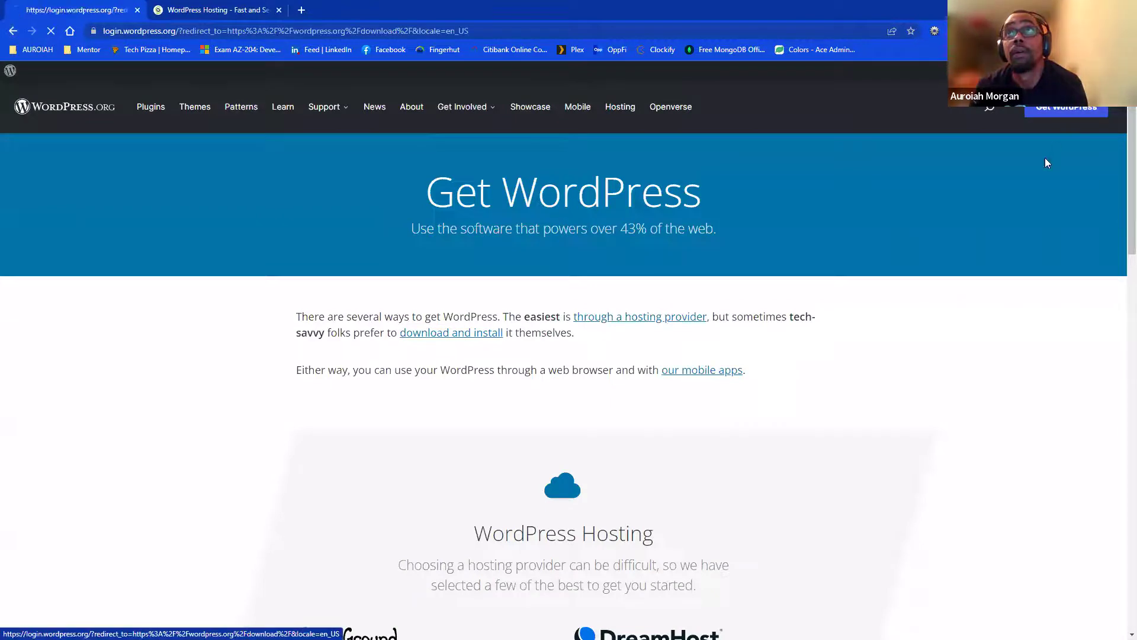
left_click(584, 413)
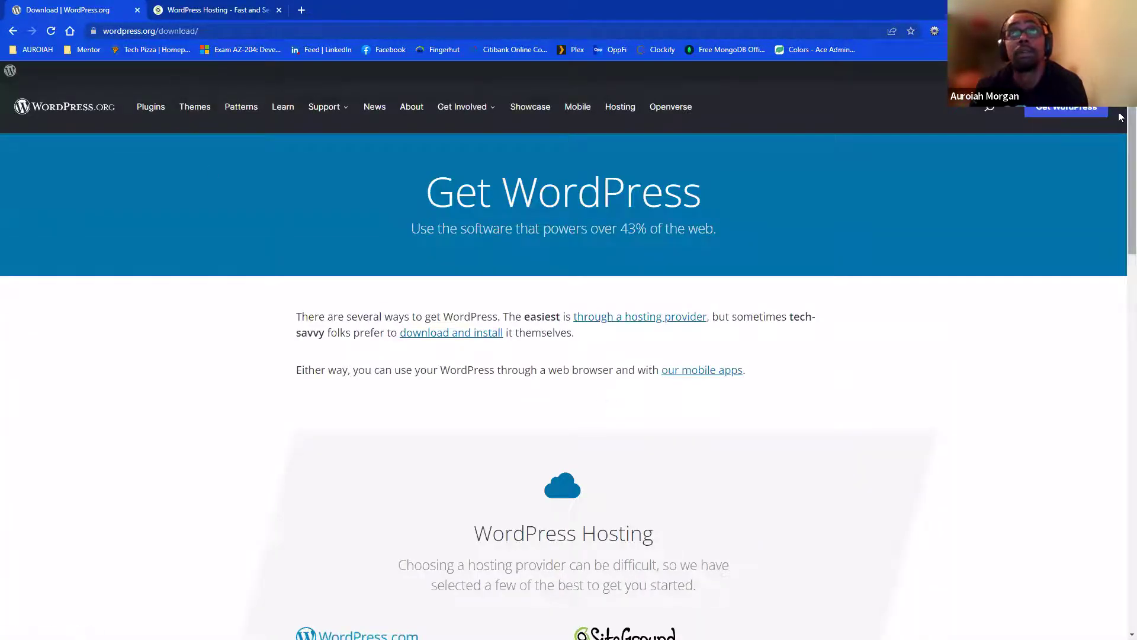
mouse_move(1084, 71)
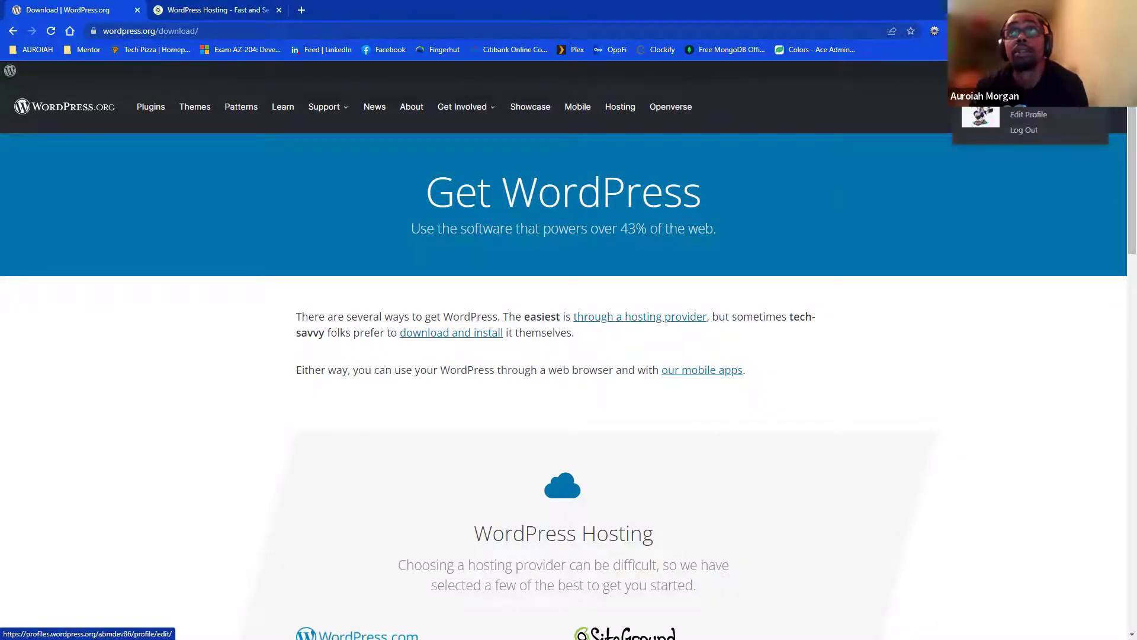
left_click(1021, 121)
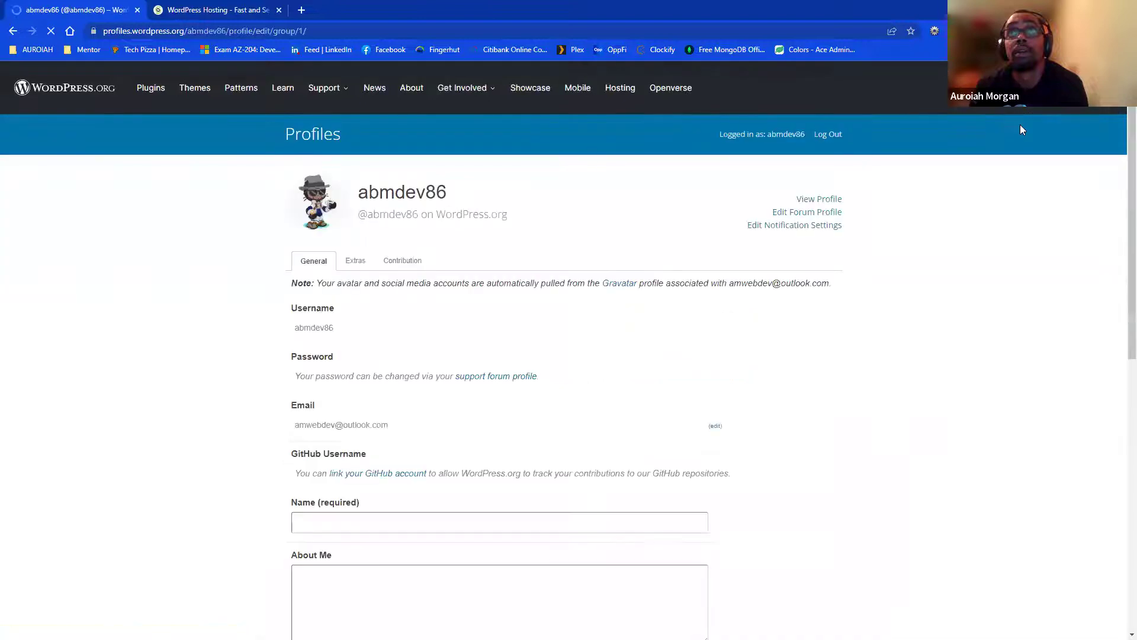
scroll(368, 273, "down", 1)
scroll(327, 195, "up", 1)
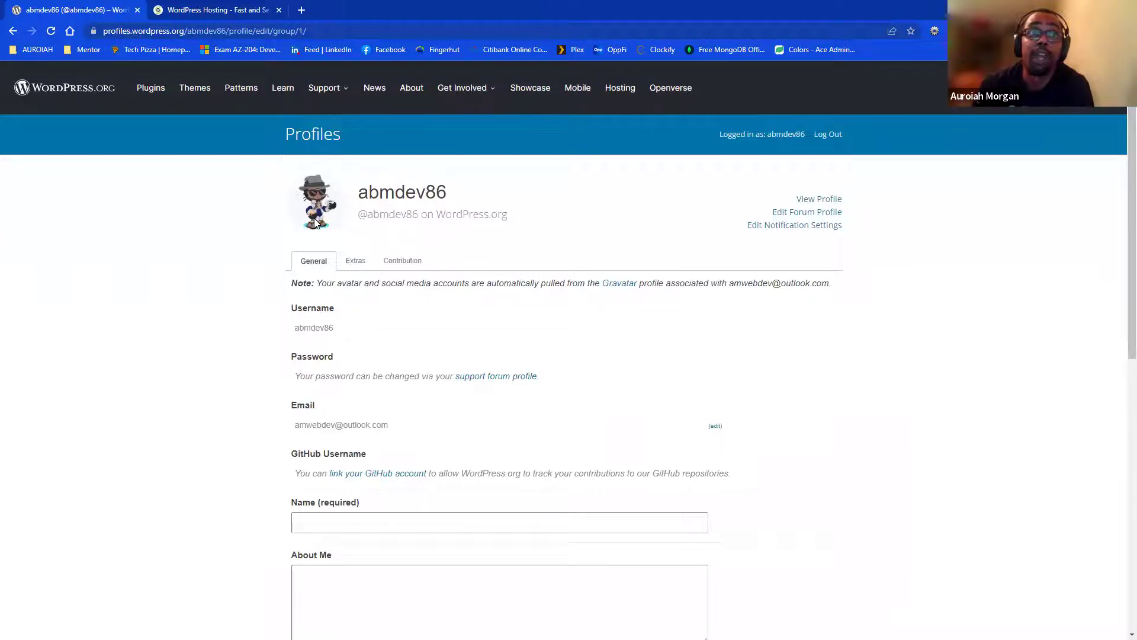
scroll(341, 380, "down", 1)
scroll(341, 382, "down", 2)
scroll(342, 385, "down", 1)
scroll(341, 386, "up", 3)
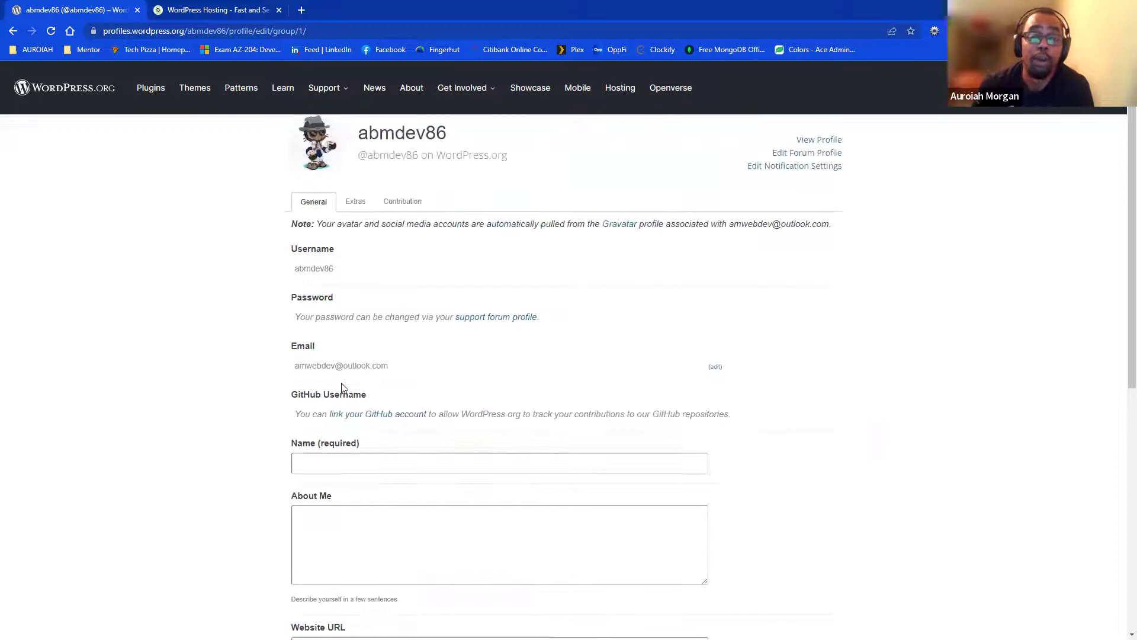
scroll(298, 370, "up", 1)
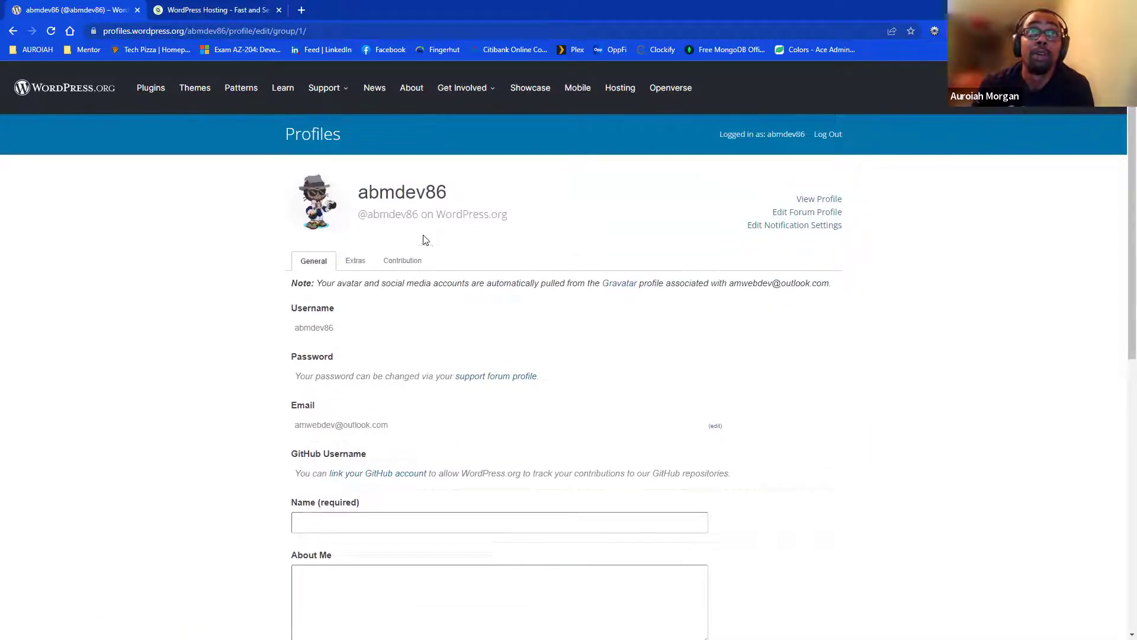
- Browse the Contribution, Extras and General profile tabs, then reach Get WordPress
left_click(405, 264)
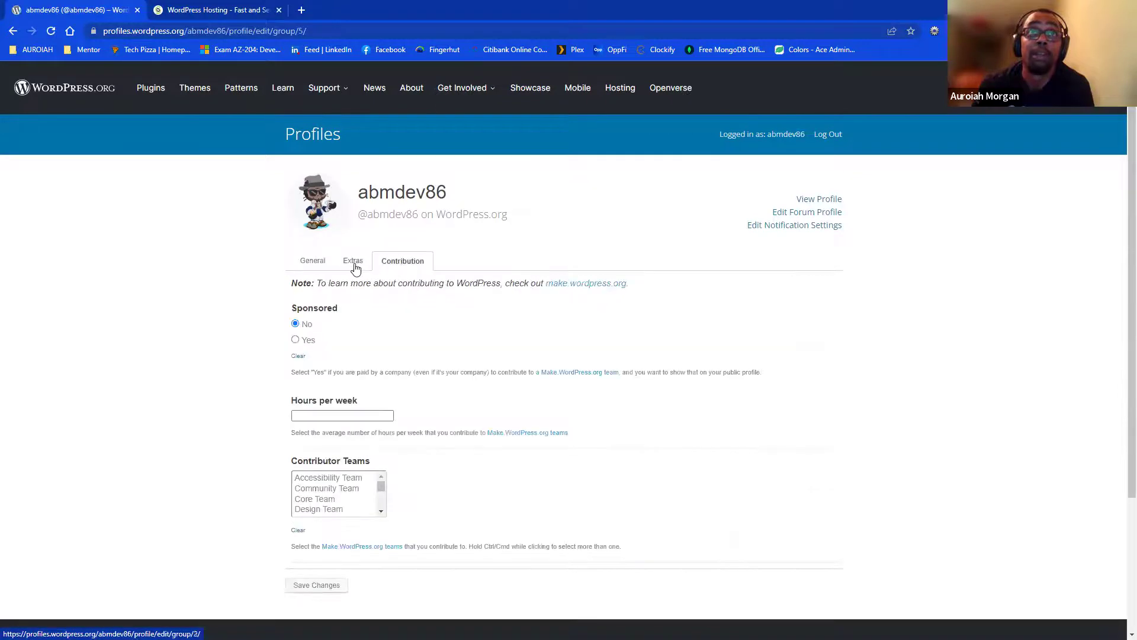
left_click(355, 268)
left_click(394, 264)
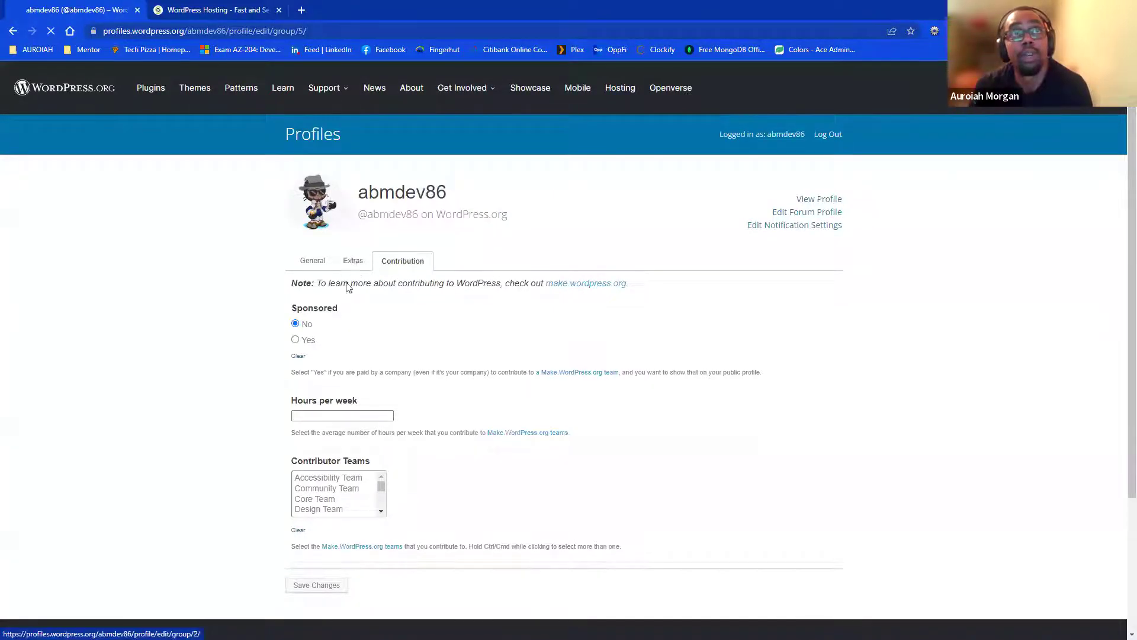
left_click(309, 268)
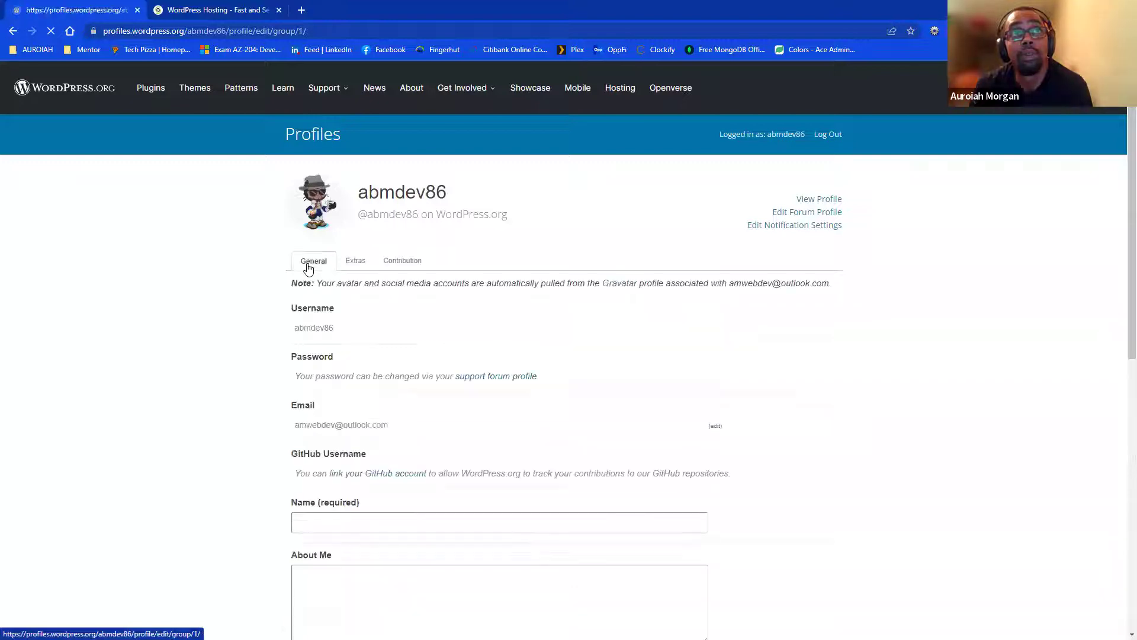
scroll(350, 391, "down", 8)
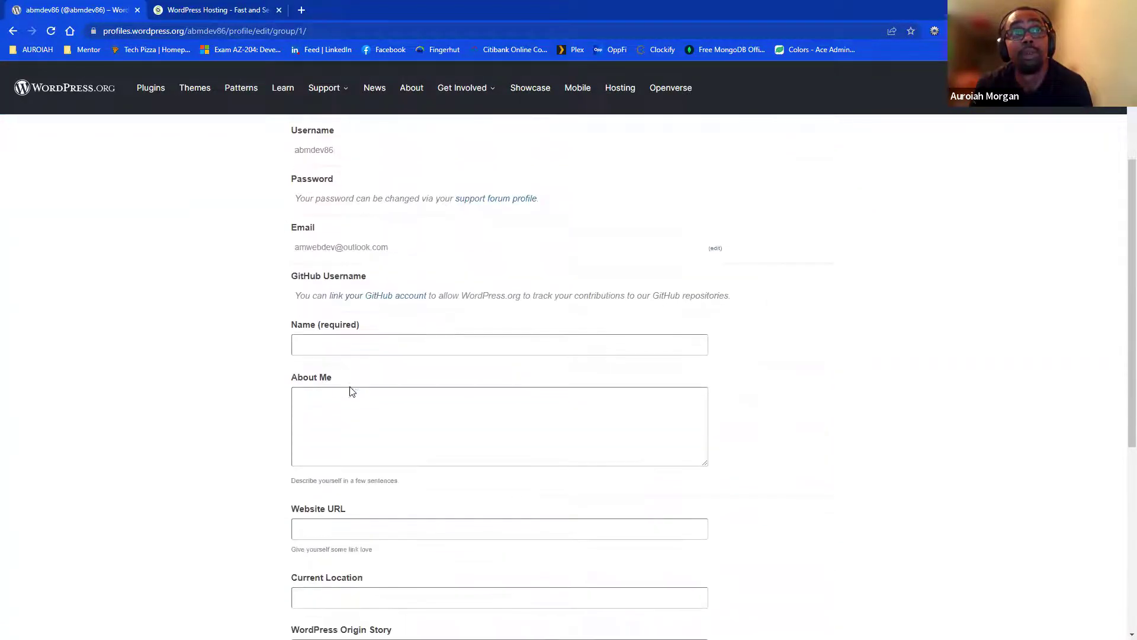
scroll(545, 476, "up", 4)
scroll(545, 476, "up", 4)
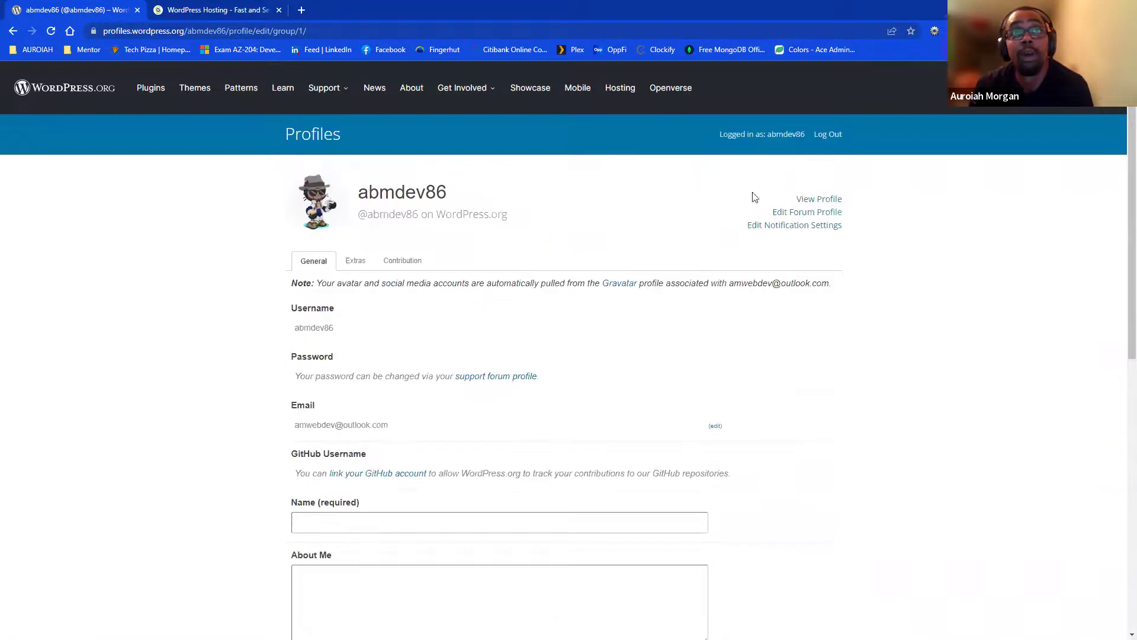
left_click(1067, 88)
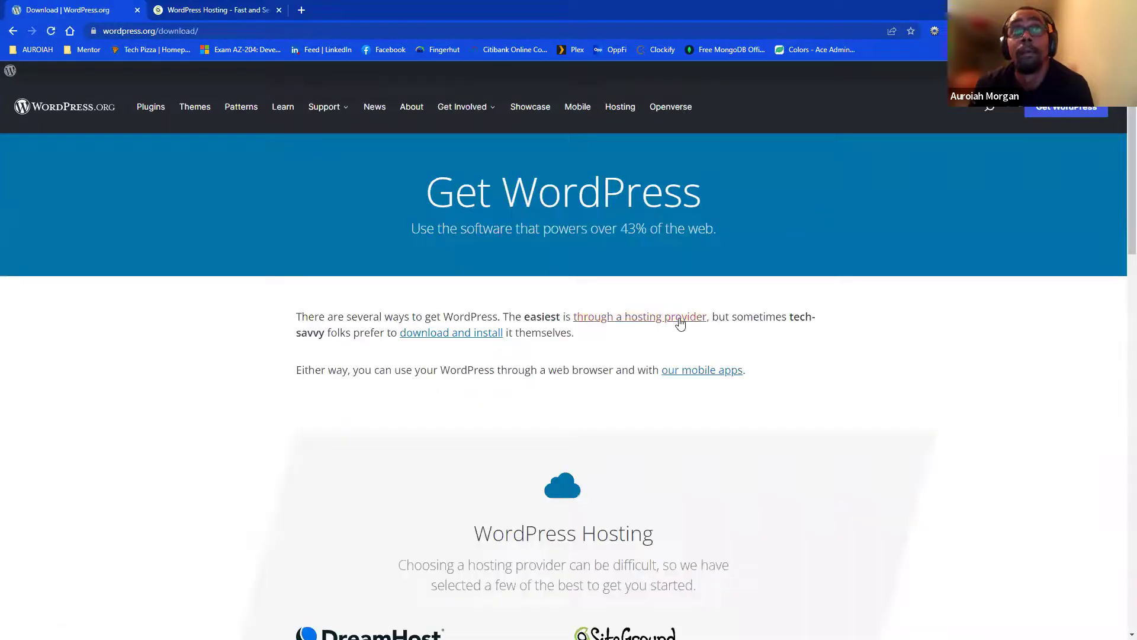
- View the recommended hosting providers and SiteGround's plan prices, then open a blank tab
left_click(680, 319)
scroll(592, 418, "down", 8)
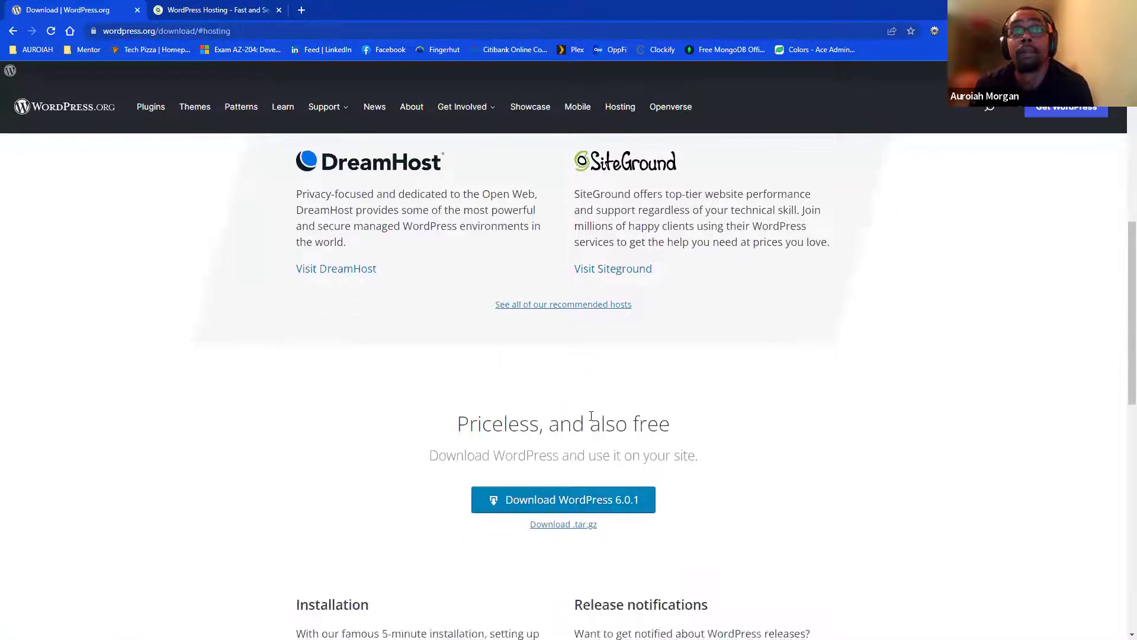
scroll(605, 427, "up", 5)
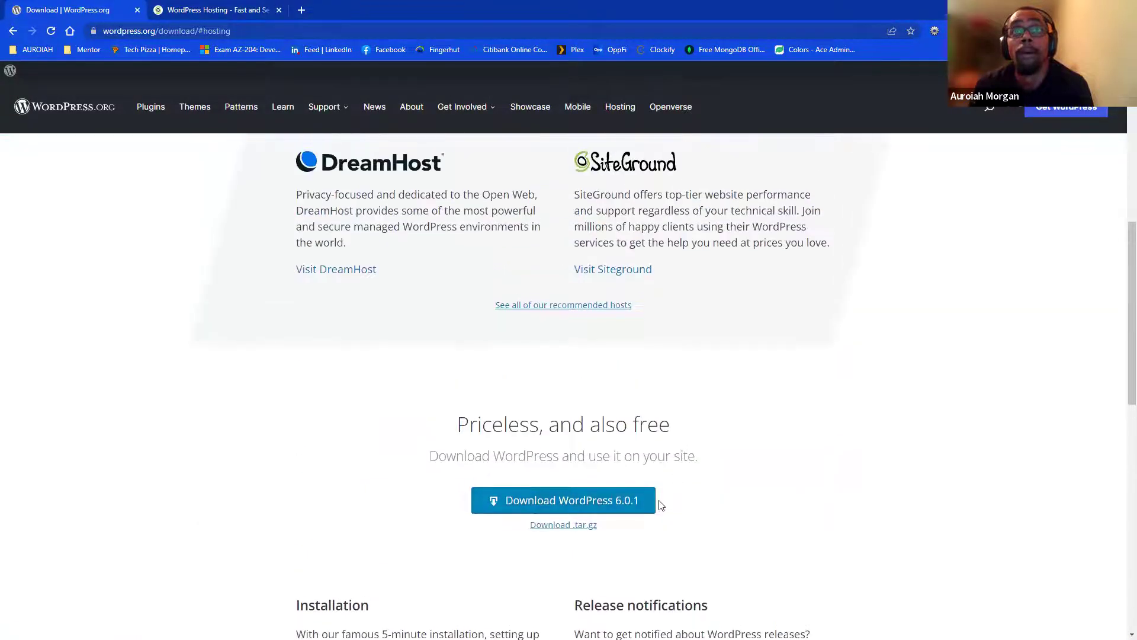
scroll(658, 503, "down", 5)
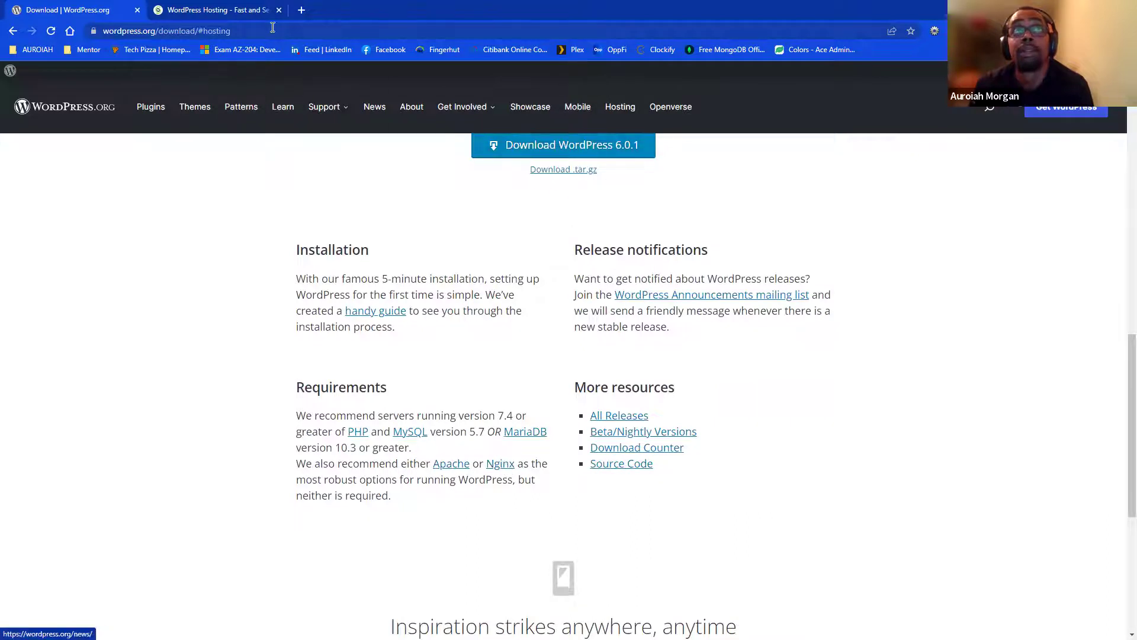
left_click(222, 12)
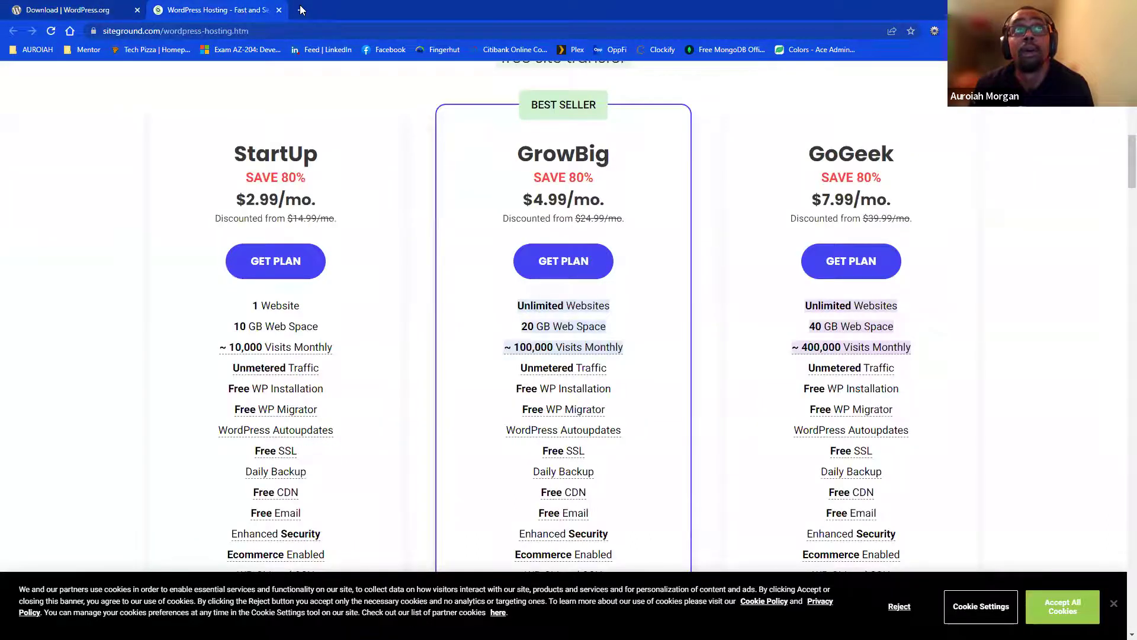
left_click(300, 10)
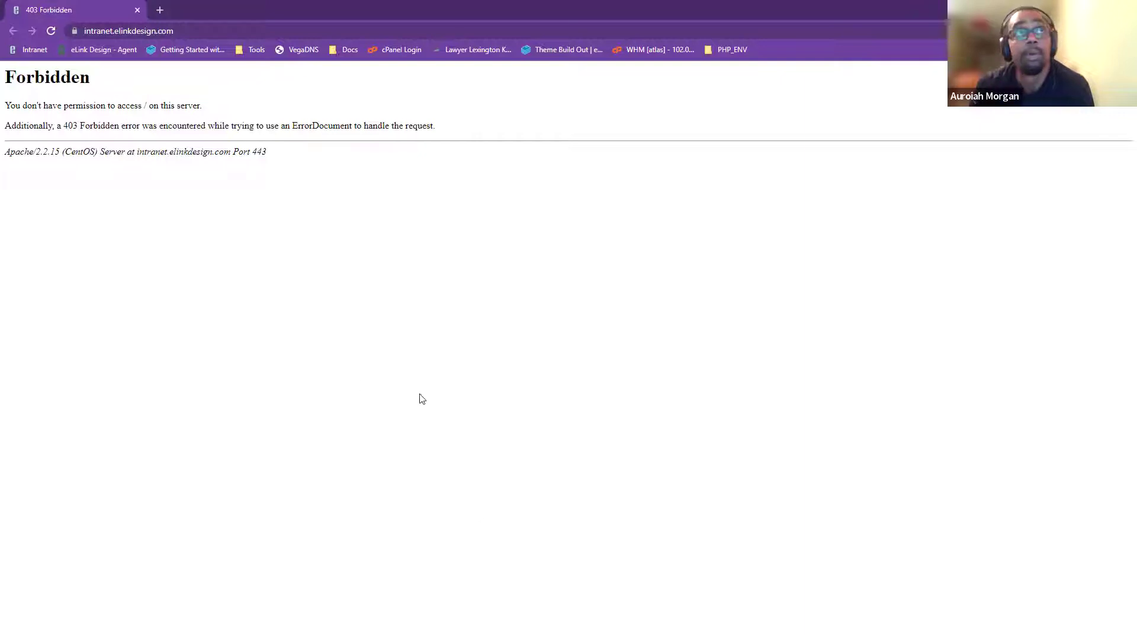
- Sign in to the eLink Design intranet, then load lexarts.org/login/ in a new tab
left_click(52, 30)
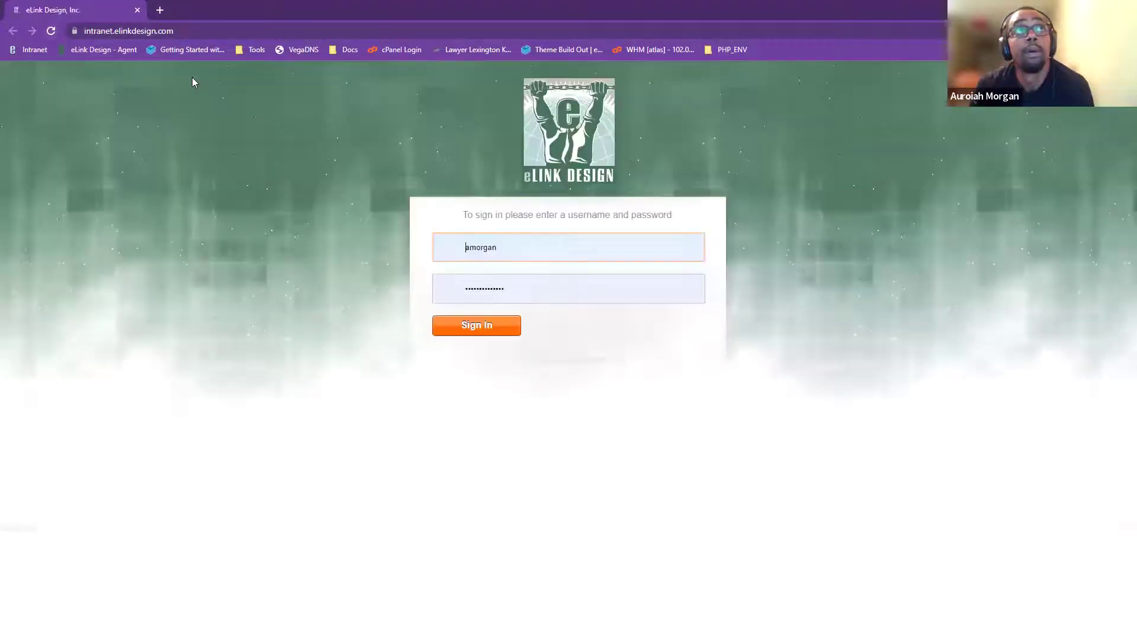
left_click(459, 330)
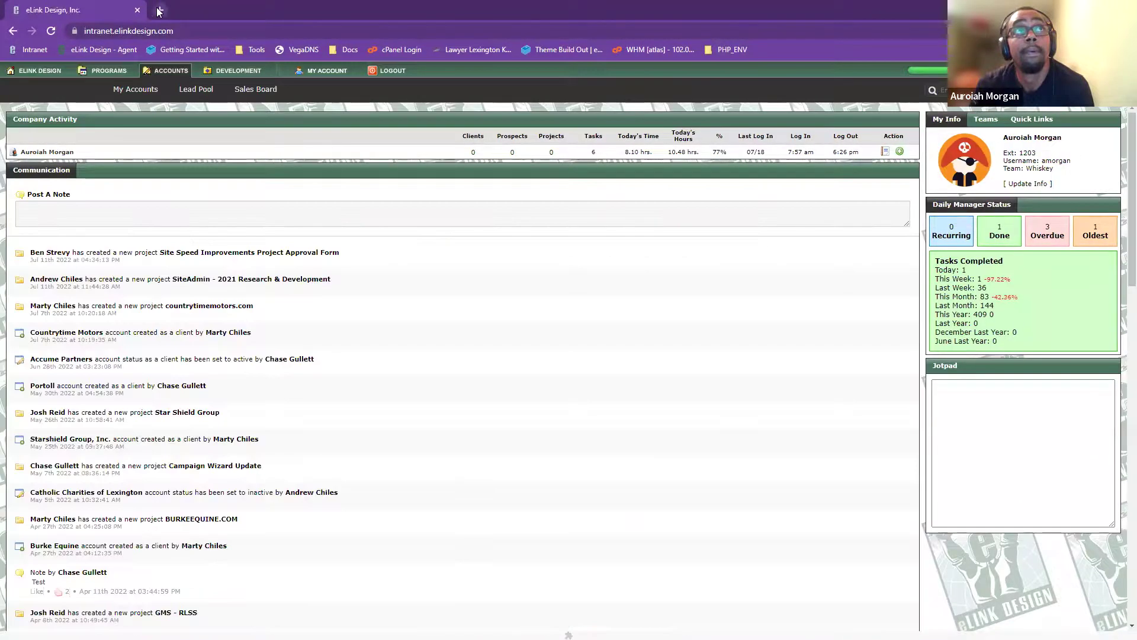
left_click(160, 10)
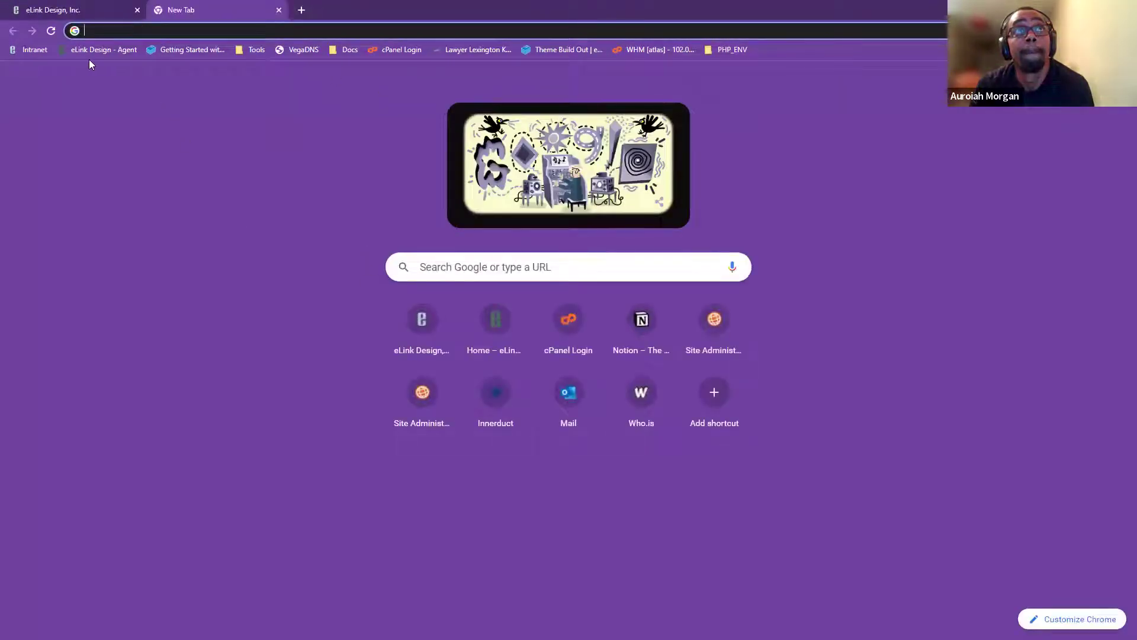
key("alt+Tab")
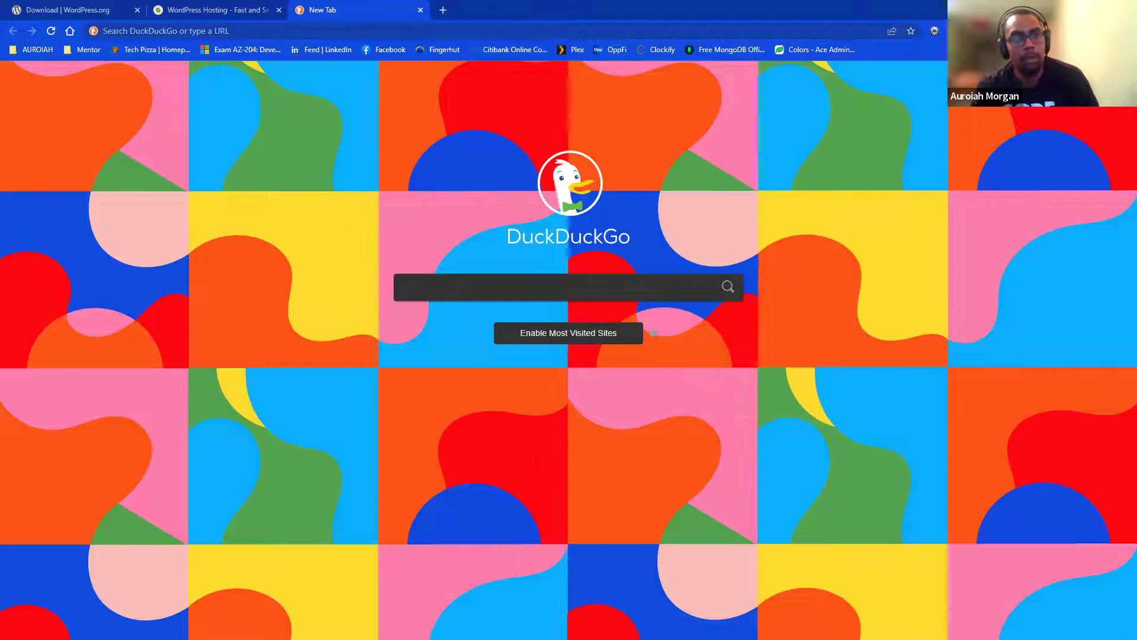
key("alt+Tab")
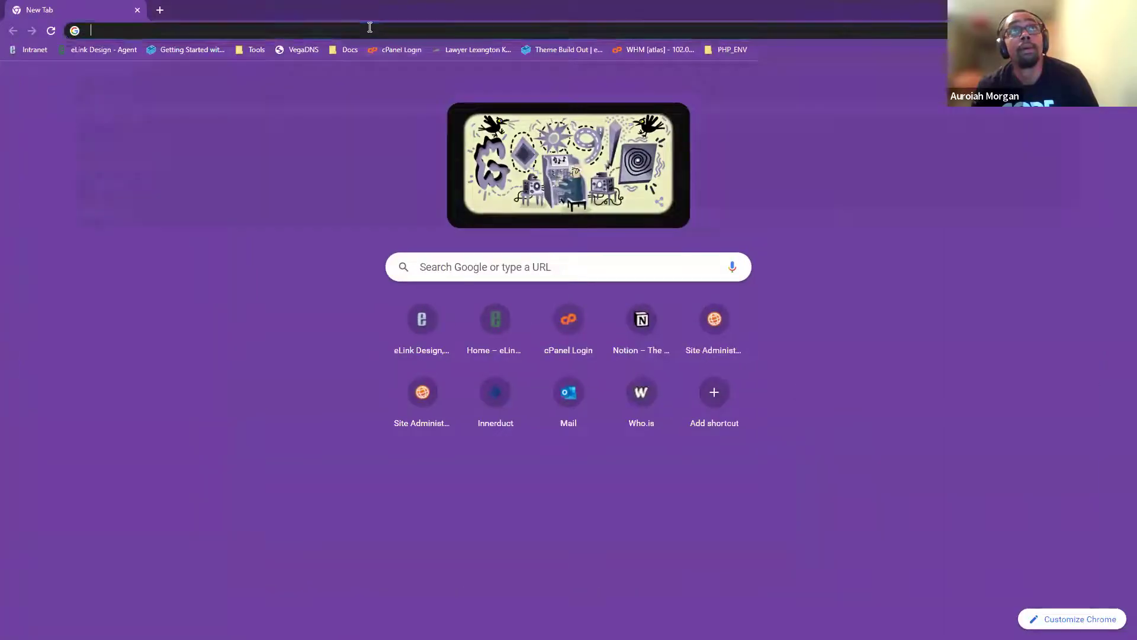
left_click(370, 27)
type("https://lexarts.org/login/")
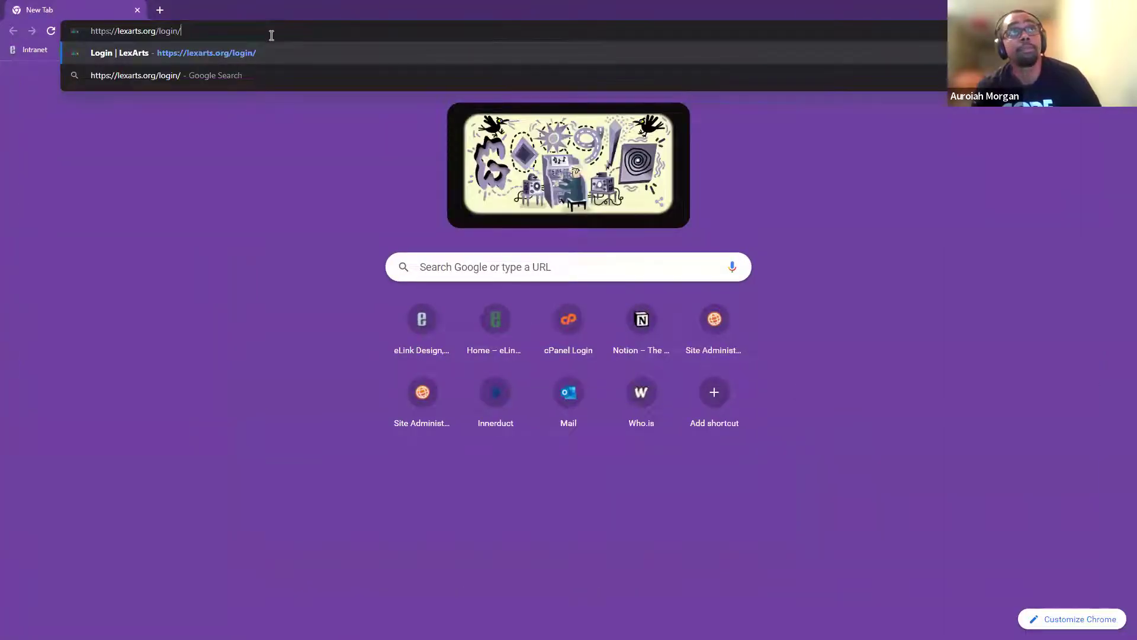
key("Return")
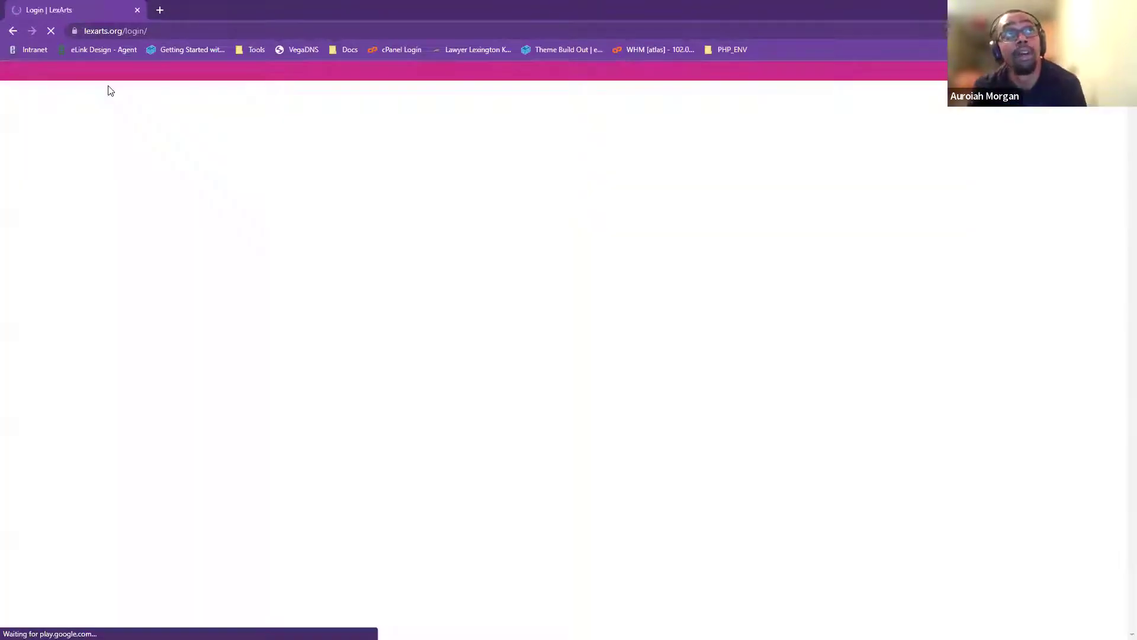
- Replace login/ with wp-admin in the LexArts address, fixing a typo, and load it
double_click(104, 30)
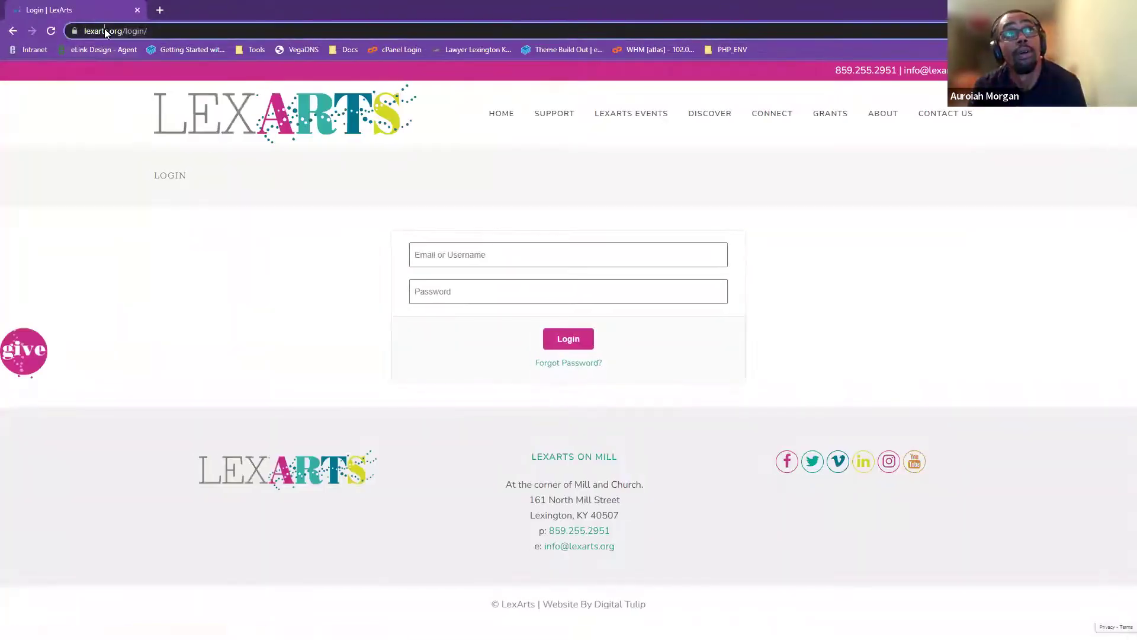
left_click(154, 224)
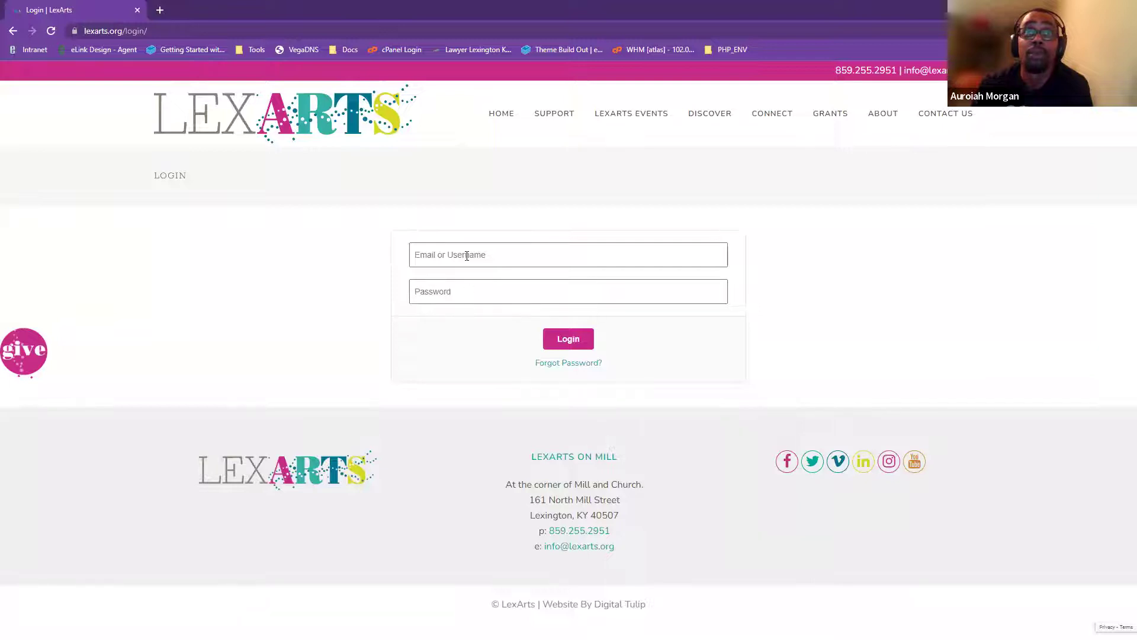
left_click(154, 32)
key("End")
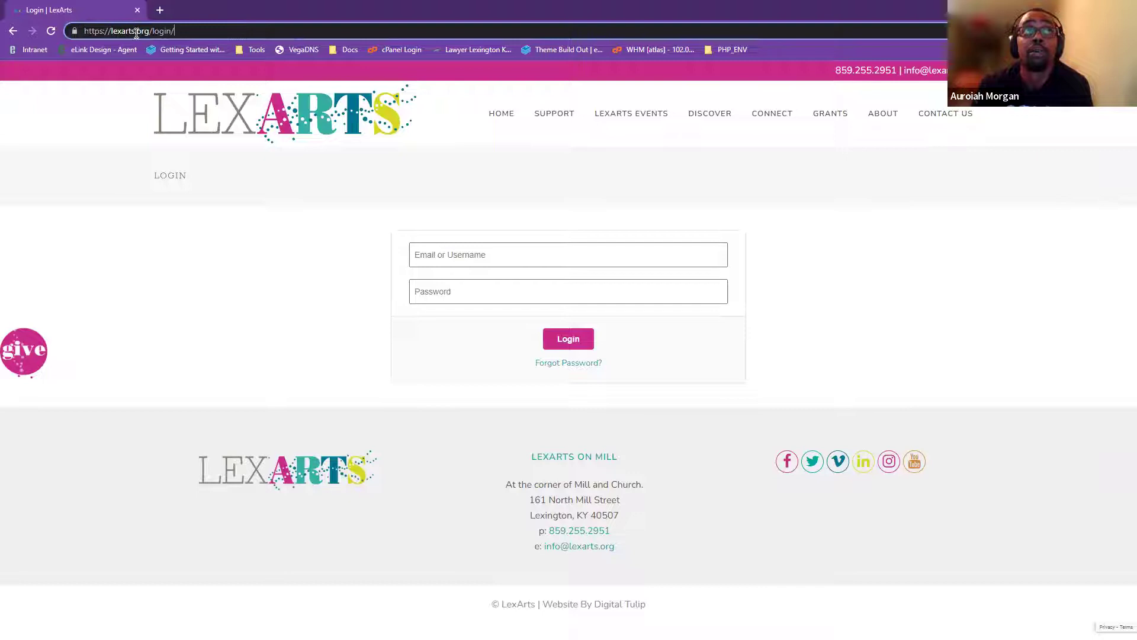
left_click_drag(153, 33, 181, 33)
left_click(183, 32)
left_click_drag(154, 33, 195, 34)
left_click(151, 30)
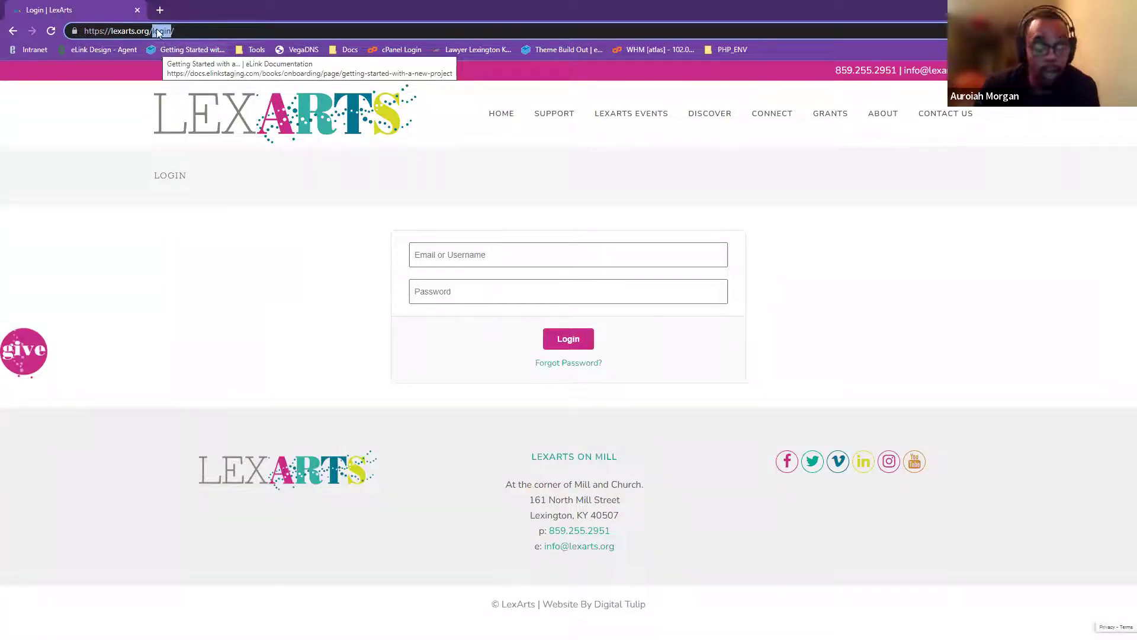
left_click_drag(181, 29, 153, 31)
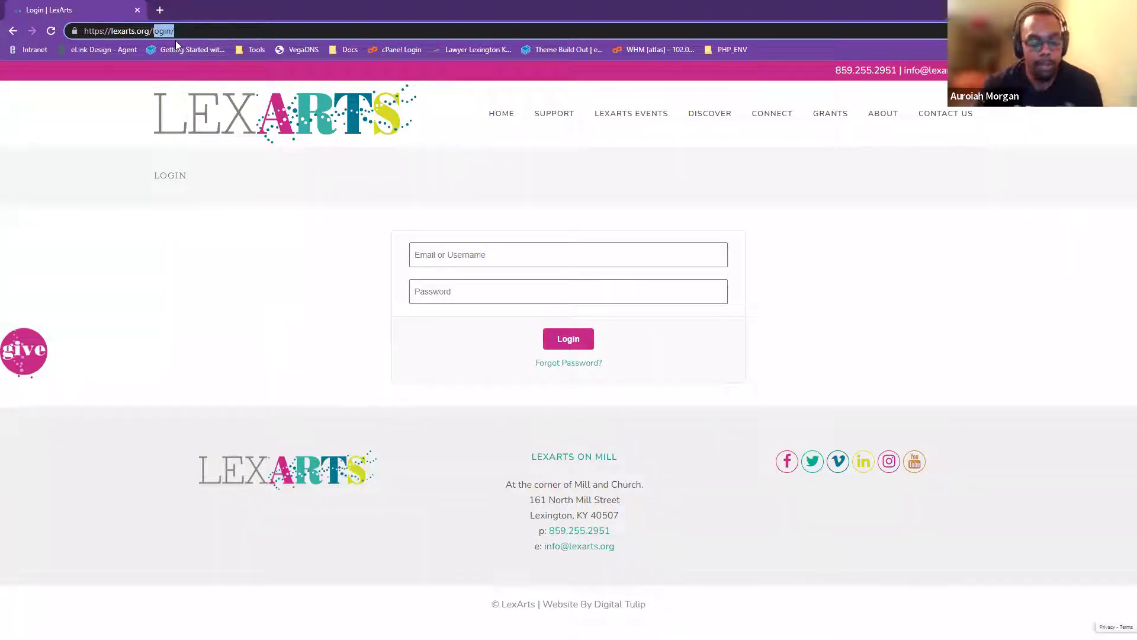
type("lwp-admin")
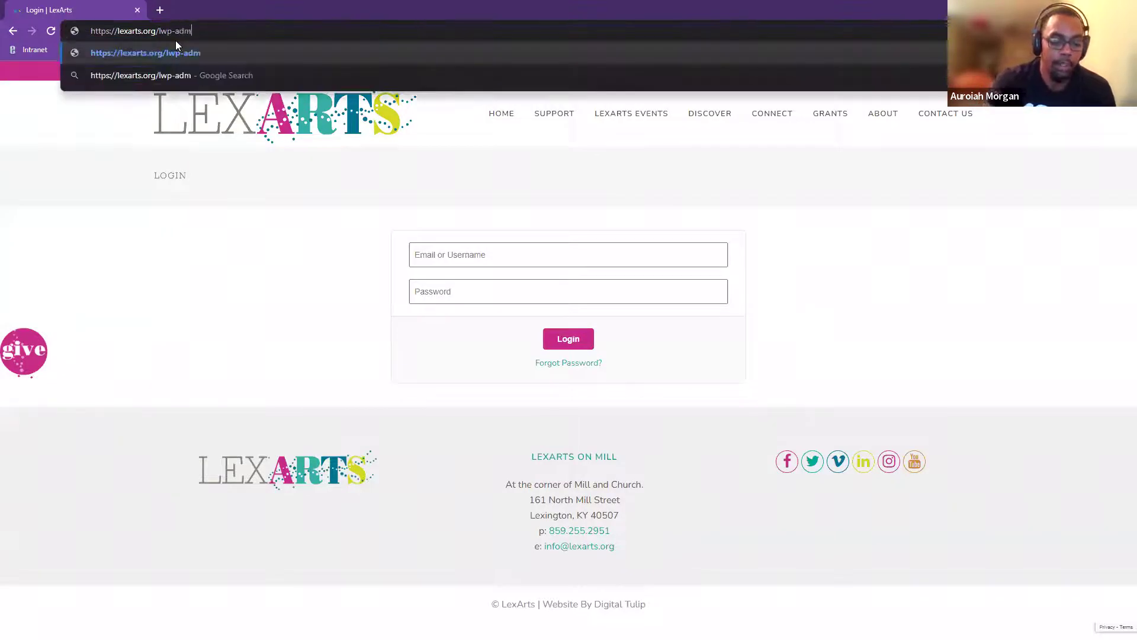
key("Return")
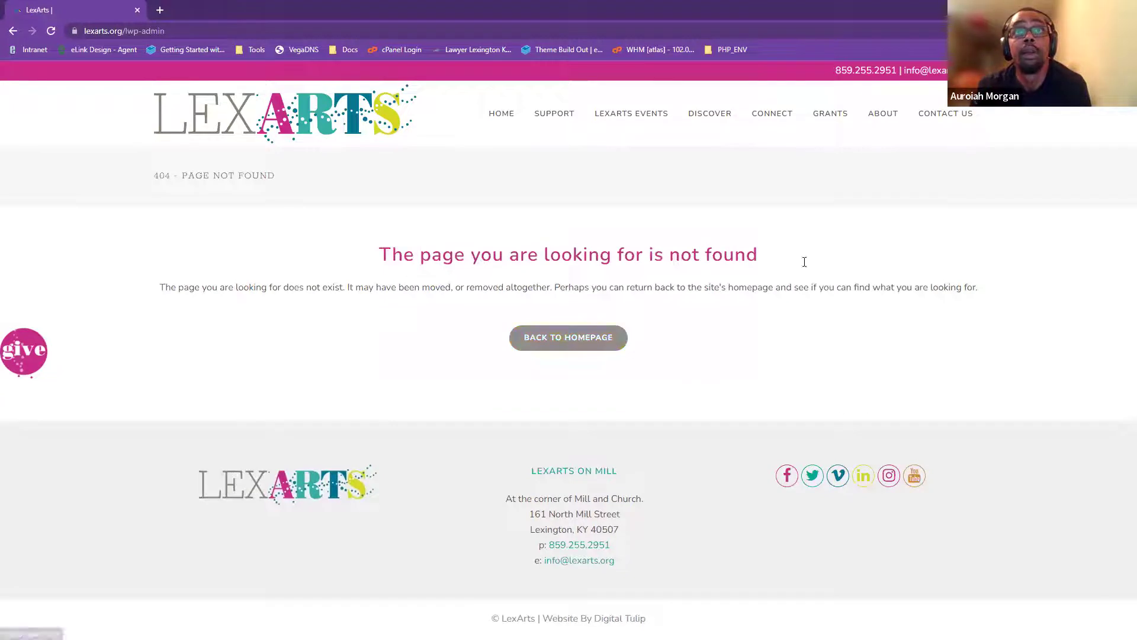
left_click(126, 31)
key("Left")
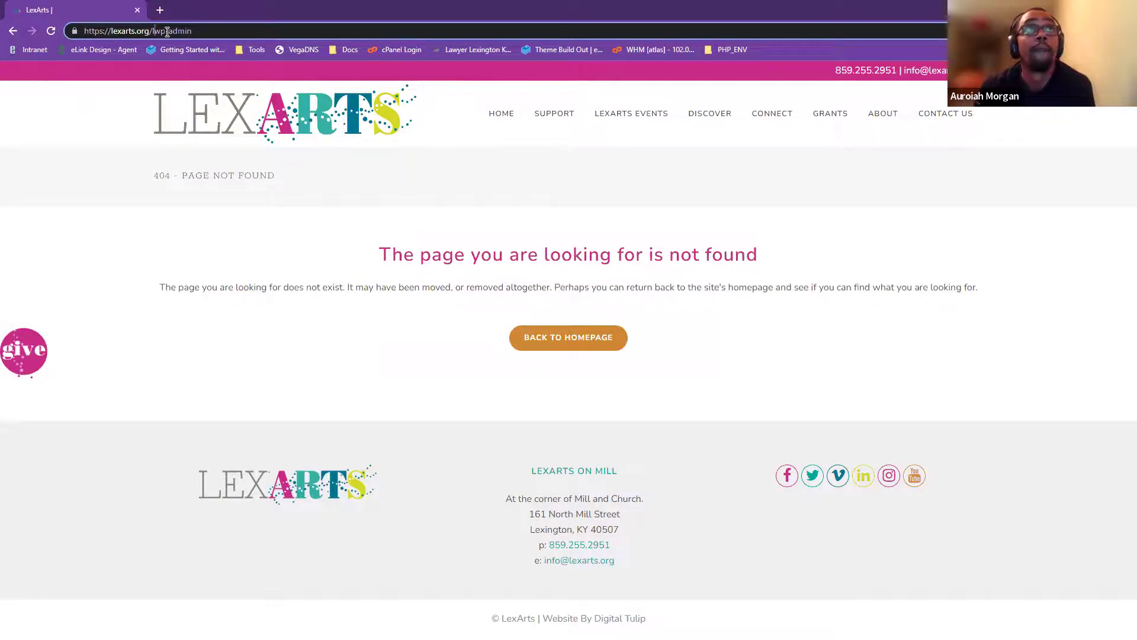
key("BackSpace")
key("Return")
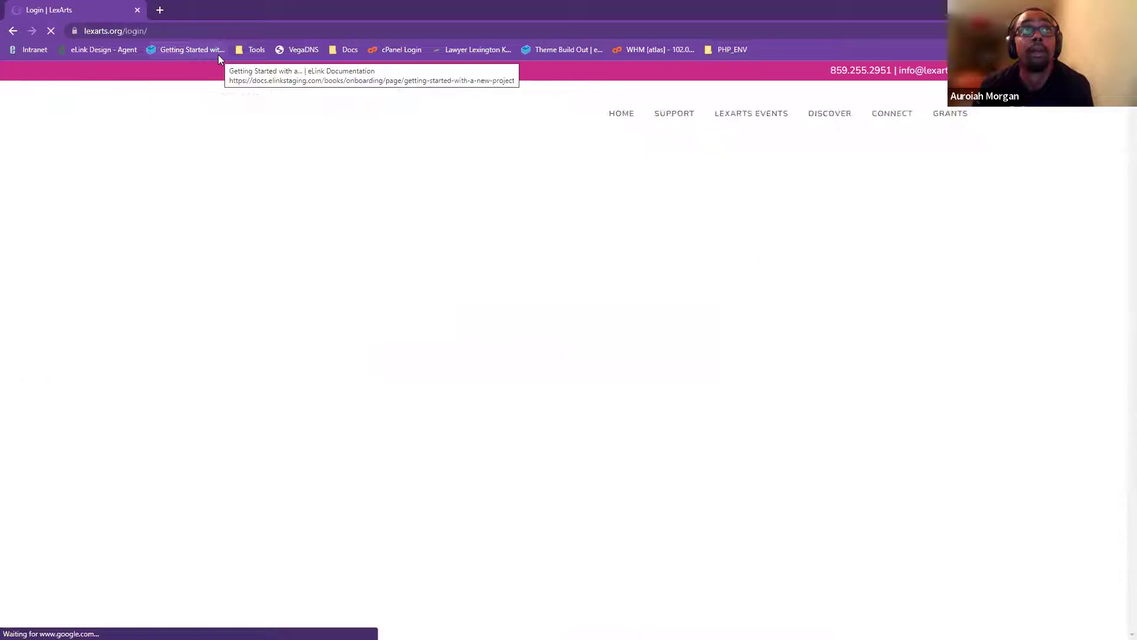
- Sign in with the saved admin username and the account password
left_click(603, 250)
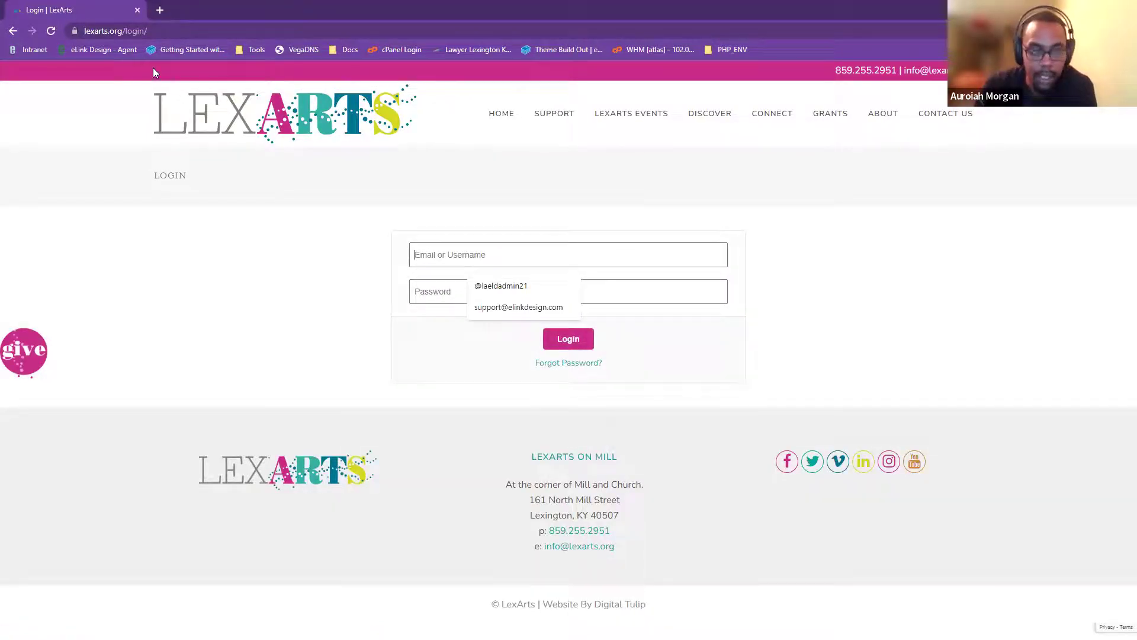
left_click(389, 277)
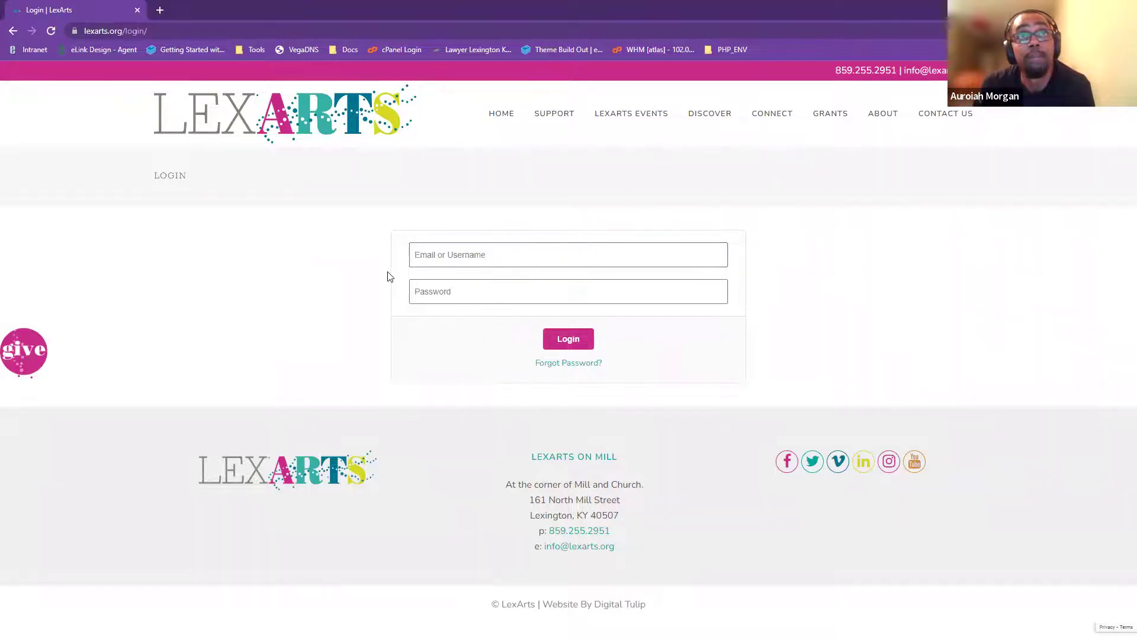
left_click(450, 255)
left_click(472, 278)
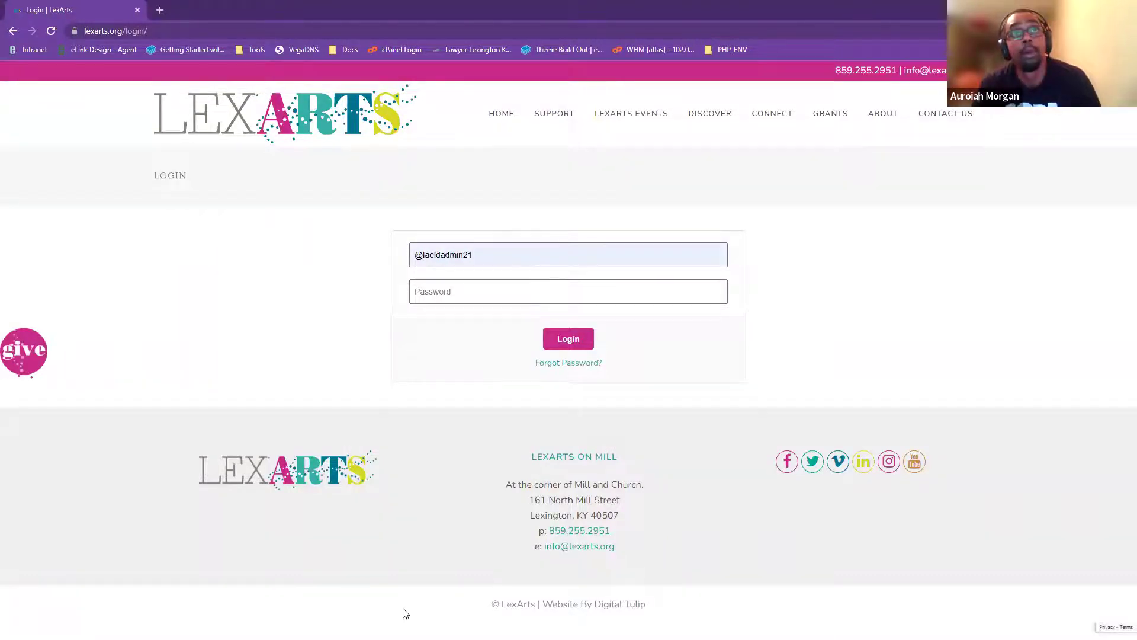
left_click(474, 300)
key("ctrl+v")
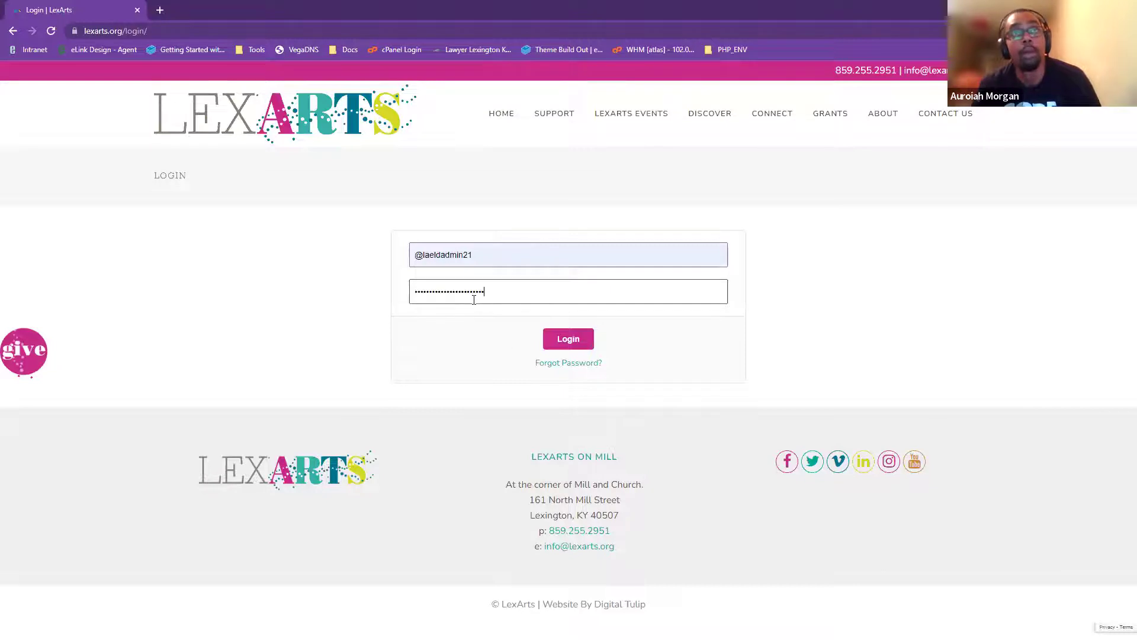
left_click(580, 339)
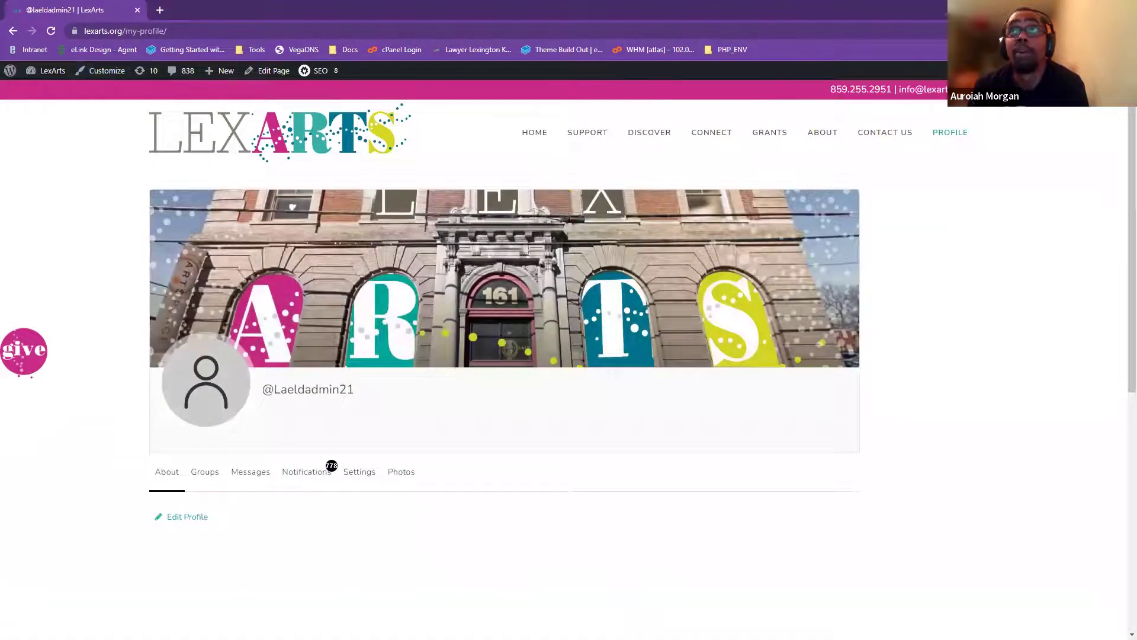
mouse_move(1066, 70)
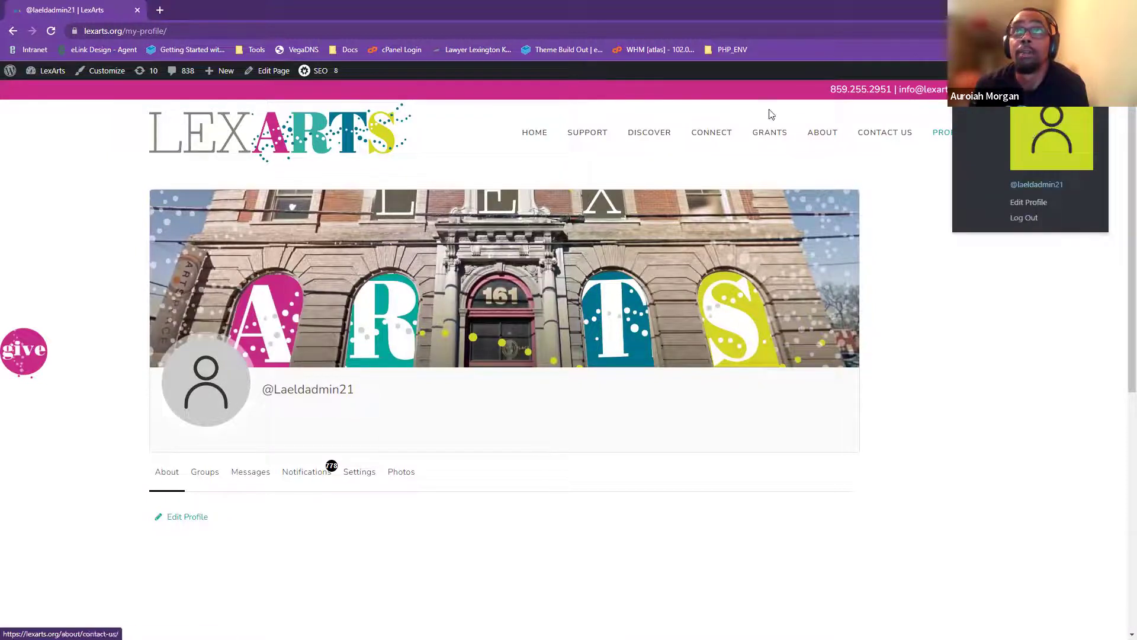
mouse_move(332, 76)
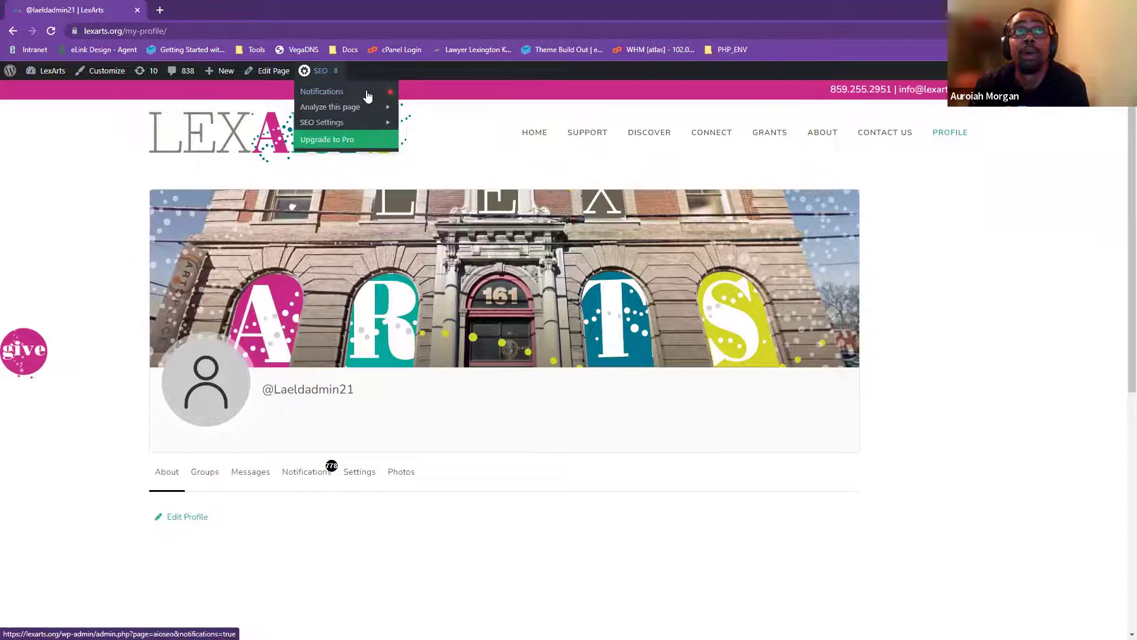
mouse_move(363, 112)
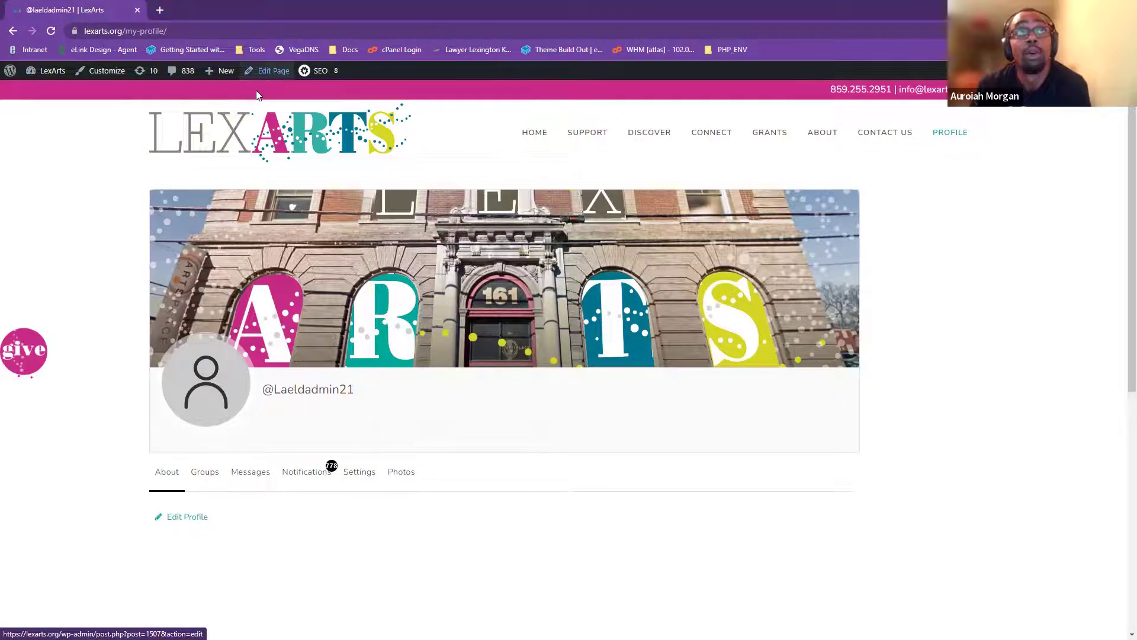
scroll(264, 95, "down", 1)
scroll(270, 71, "up", 1)
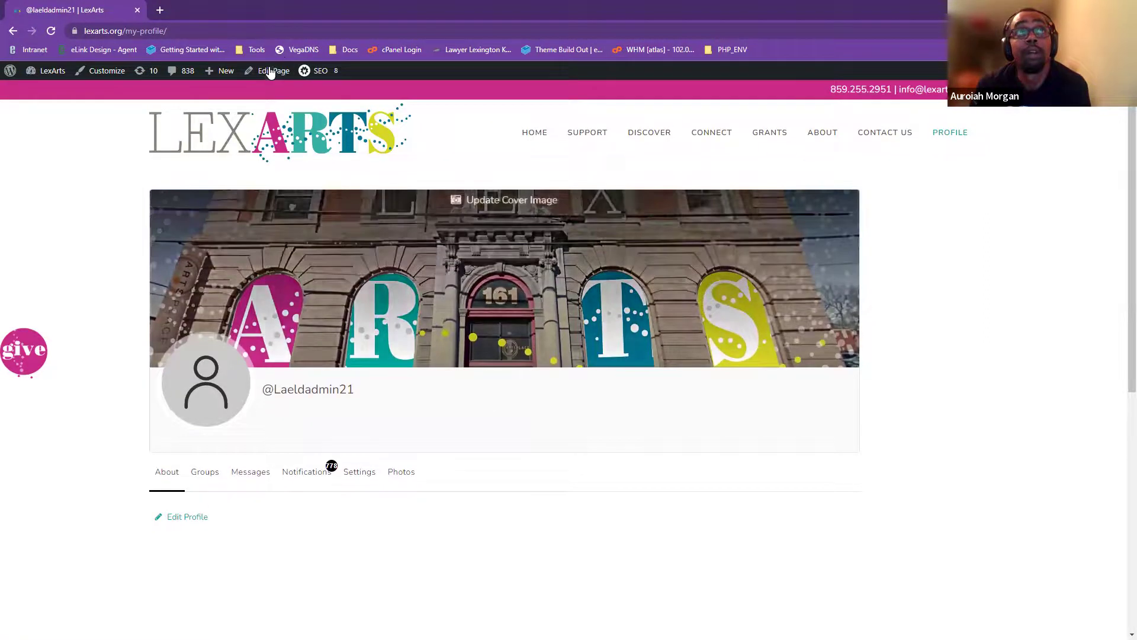
mouse_move(214, 80)
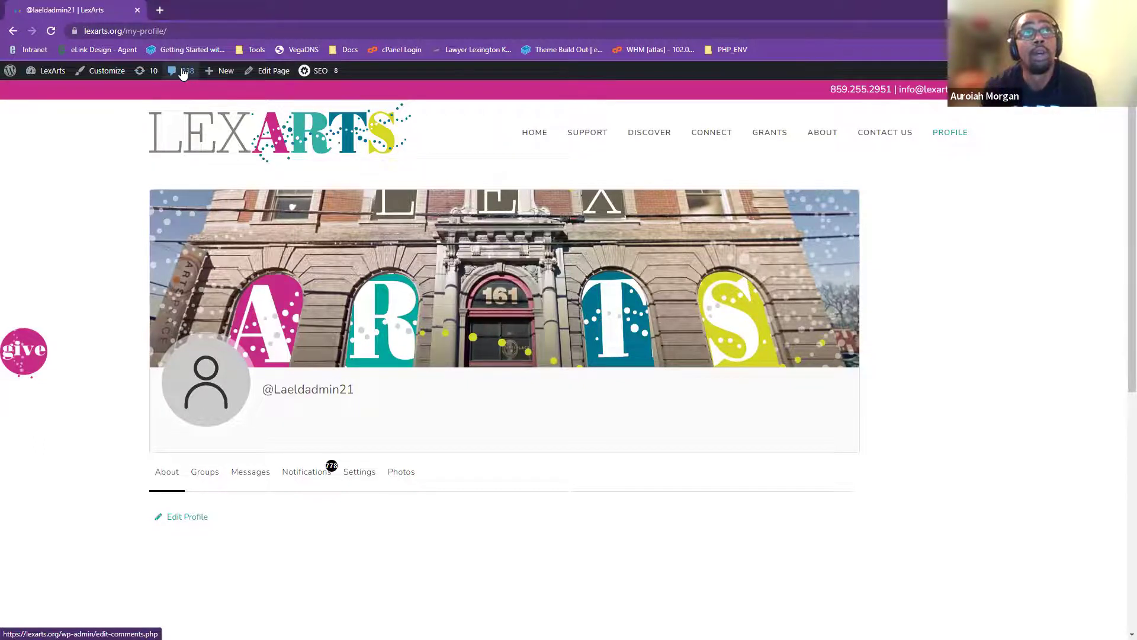
left_click(188, 74)
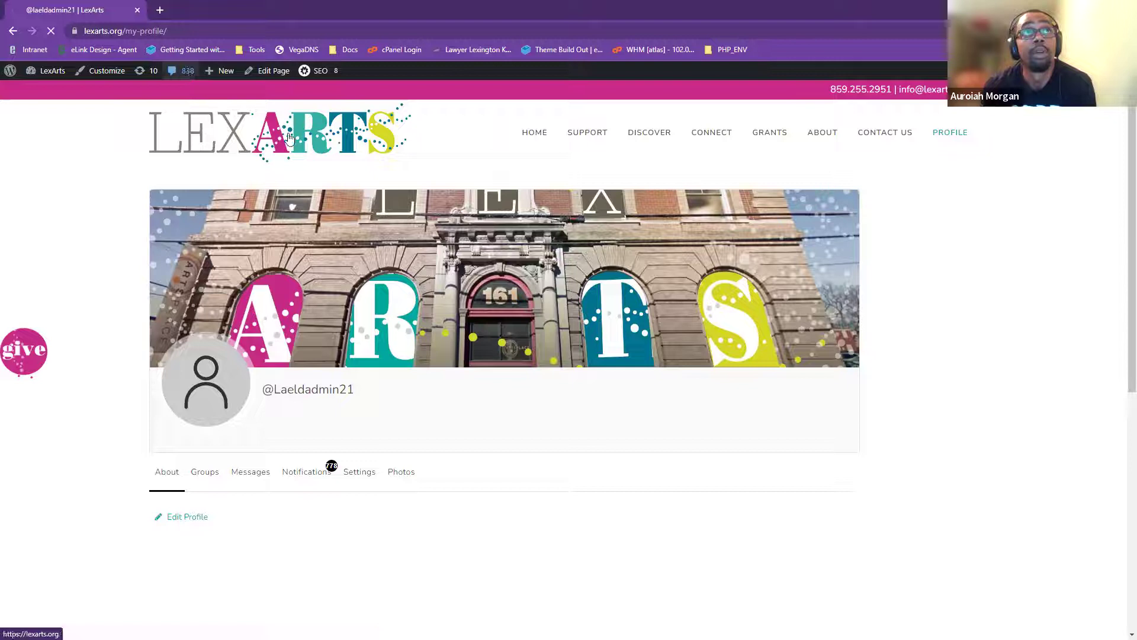
key("alt+Left")
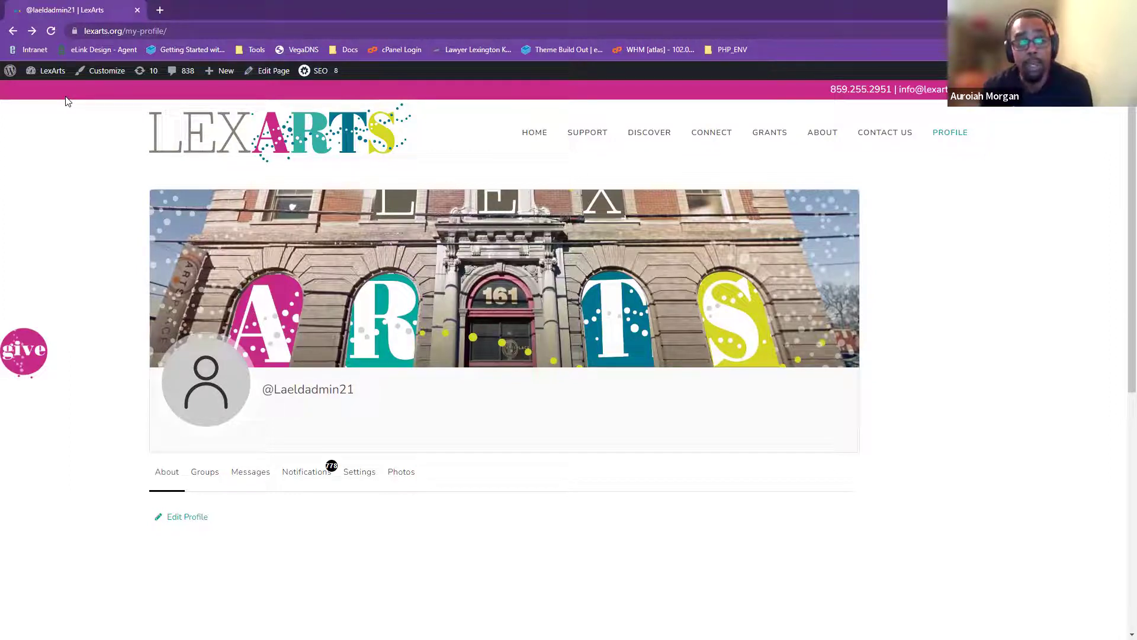
mouse_move(47, 71)
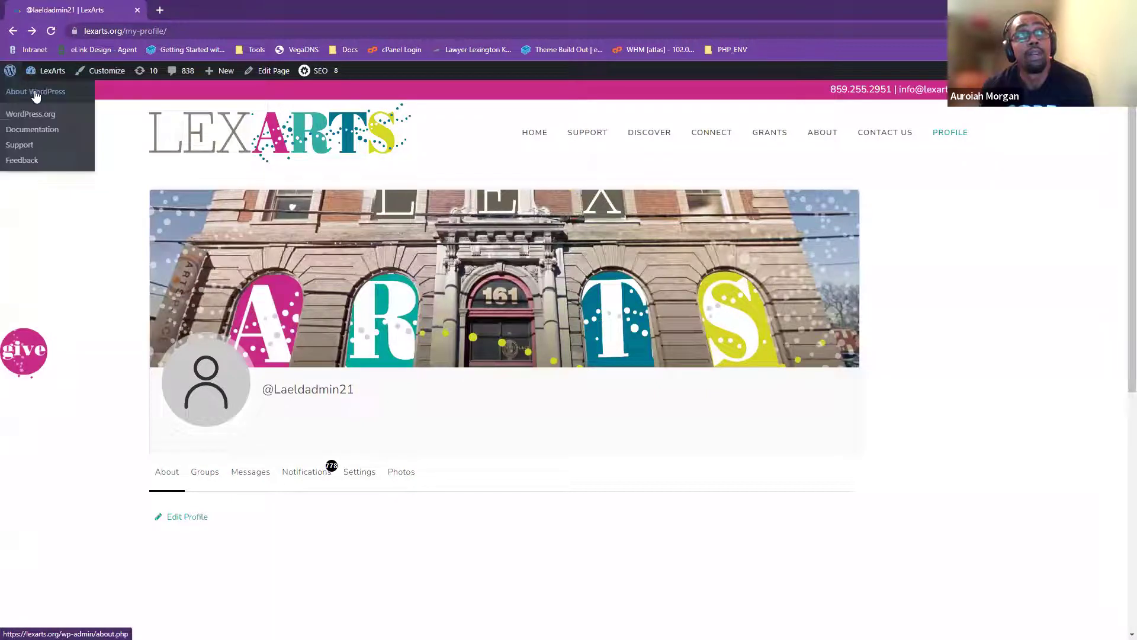
- Open the LexArts admin Dashboard home, showing 839 comments awaiting moderation
left_click(48, 93)
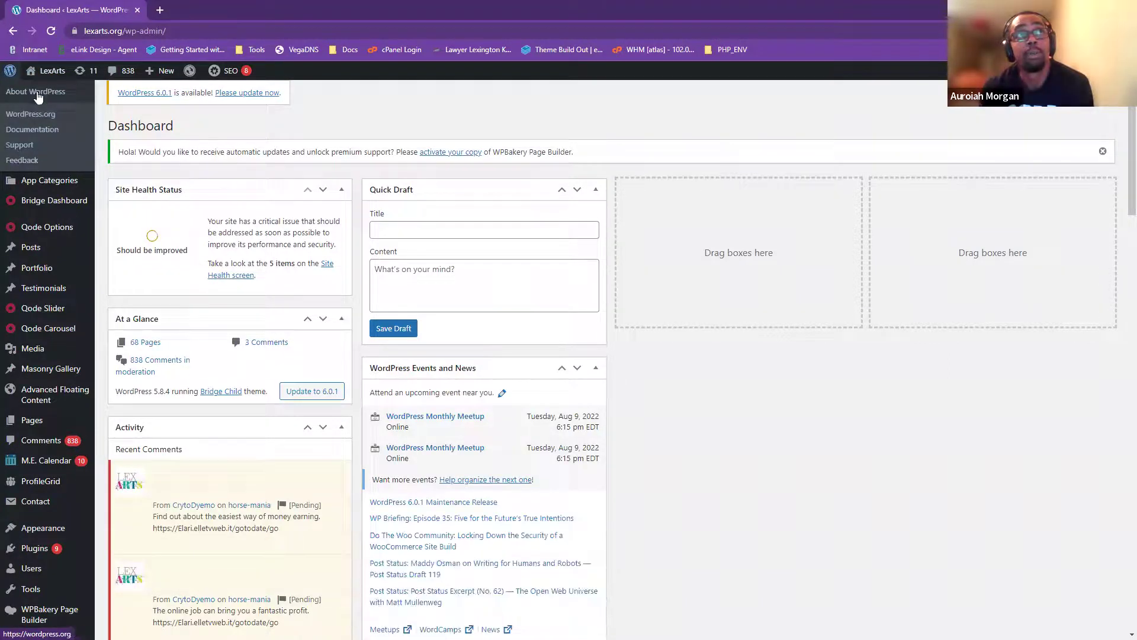
mouse_move(45, 75)
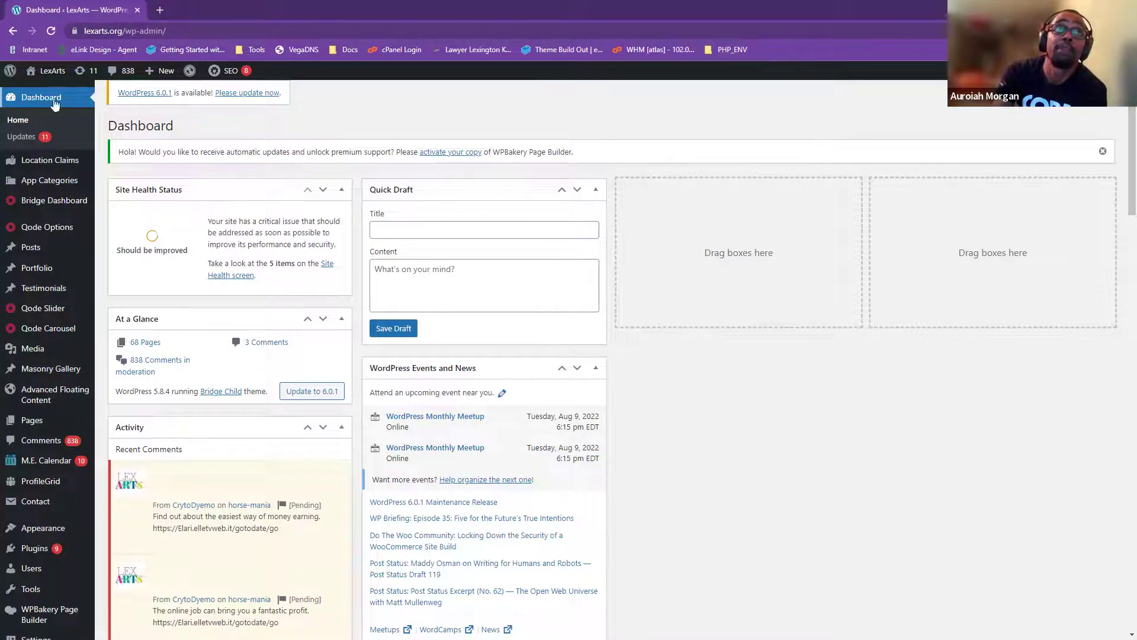
left_click(26, 122)
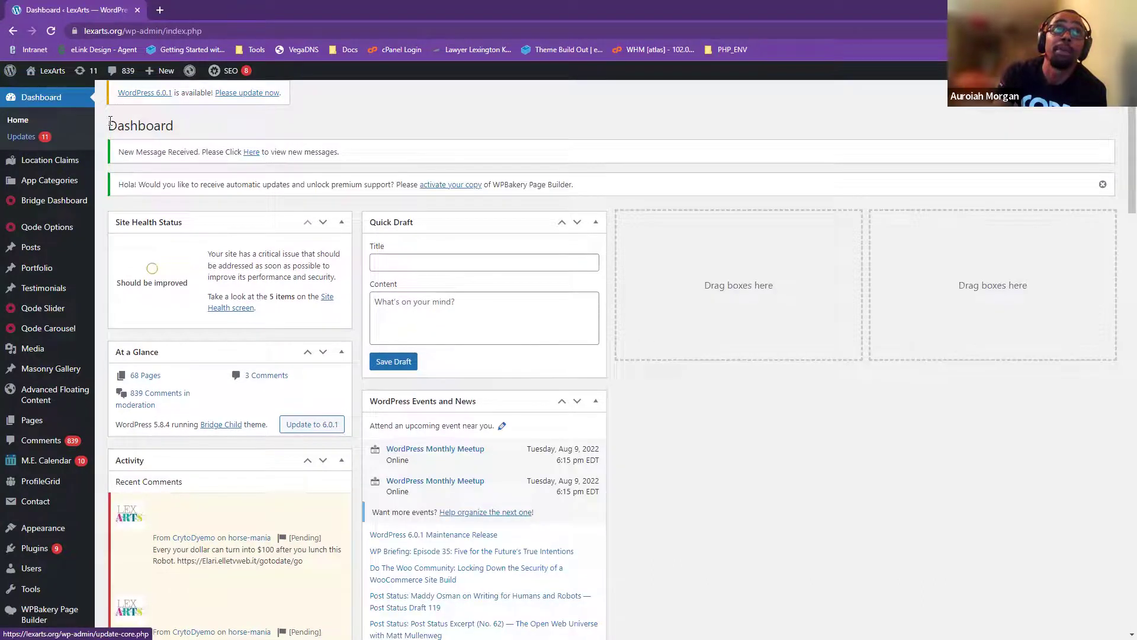
- Open the Updates page and review the notice about updating WordPress 5.8.4 to 6.0.1
left_click(30, 141)
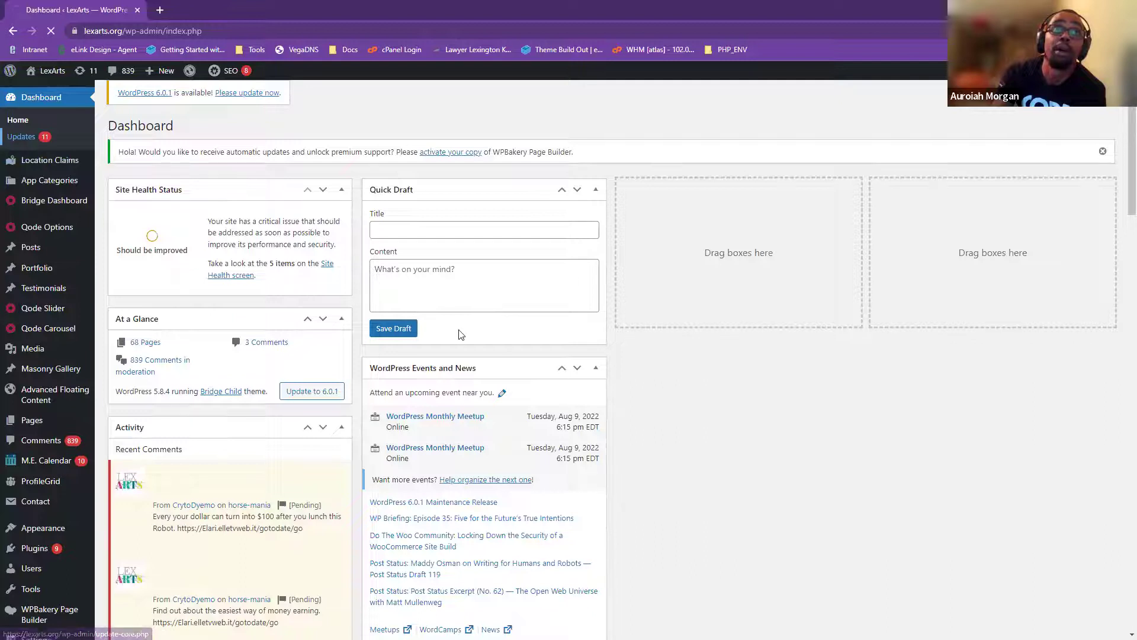
scroll(419, 391, "down", 2)
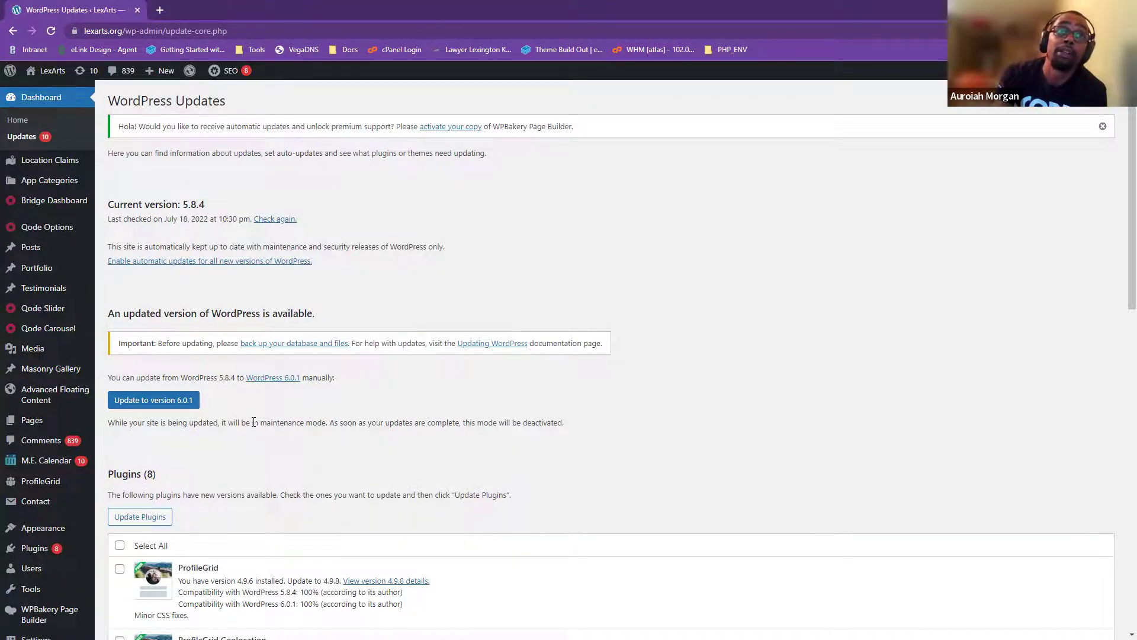
scroll(254, 422, "down", 4)
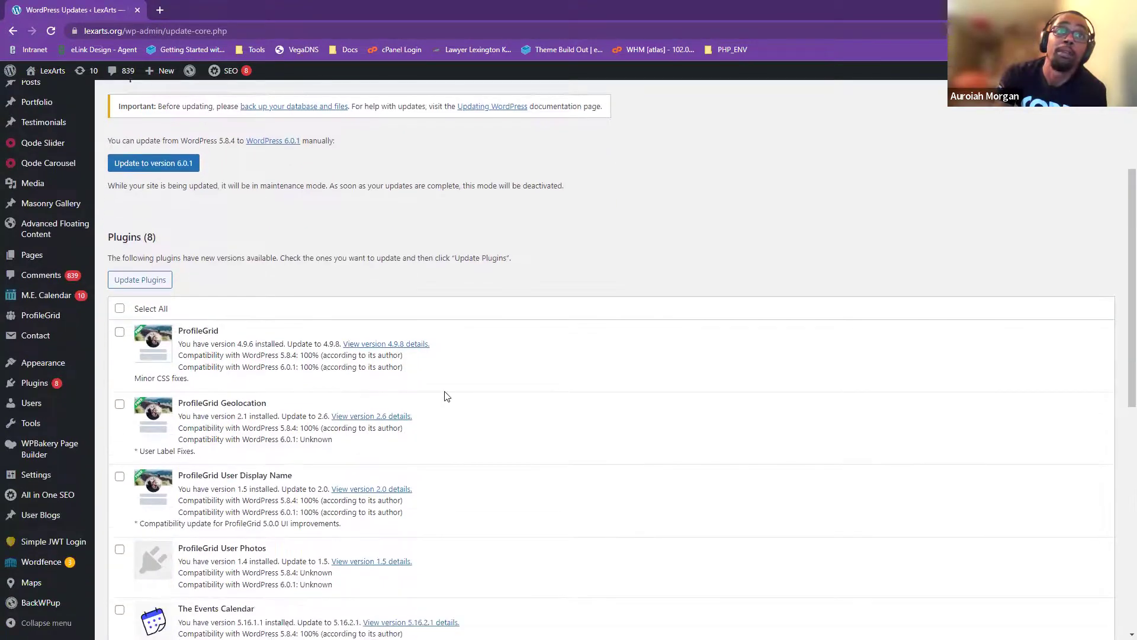
scroll(446, 397, "down", 6)
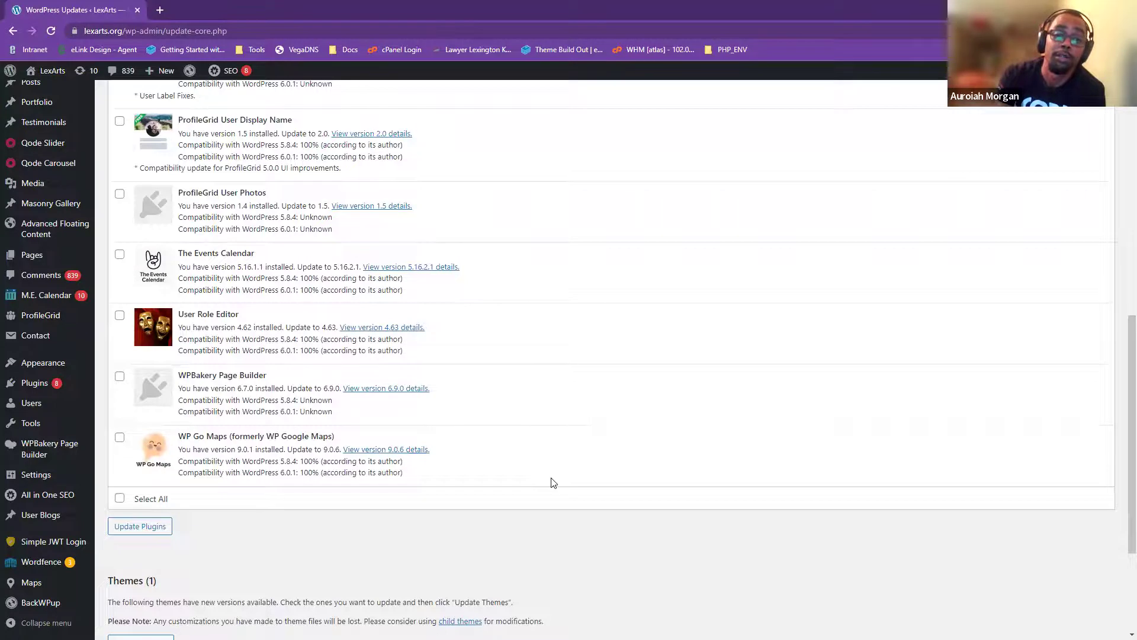
scroll(406, 464, "up", 3)
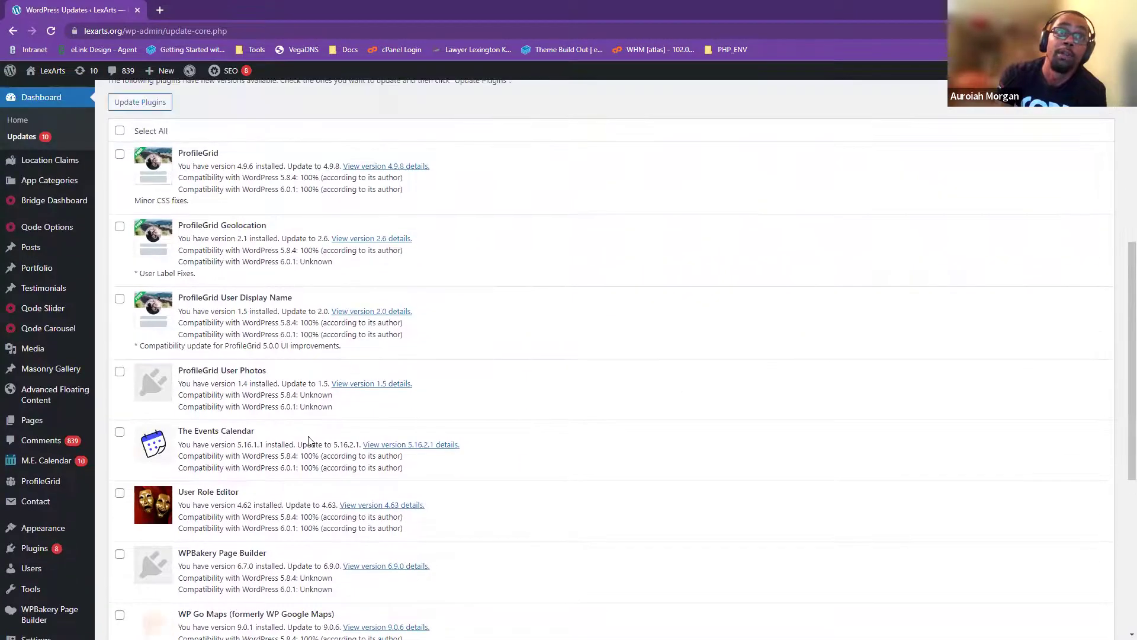
scroll(244, 503, "down", 2)
scroll(210, 526, "up", 4)
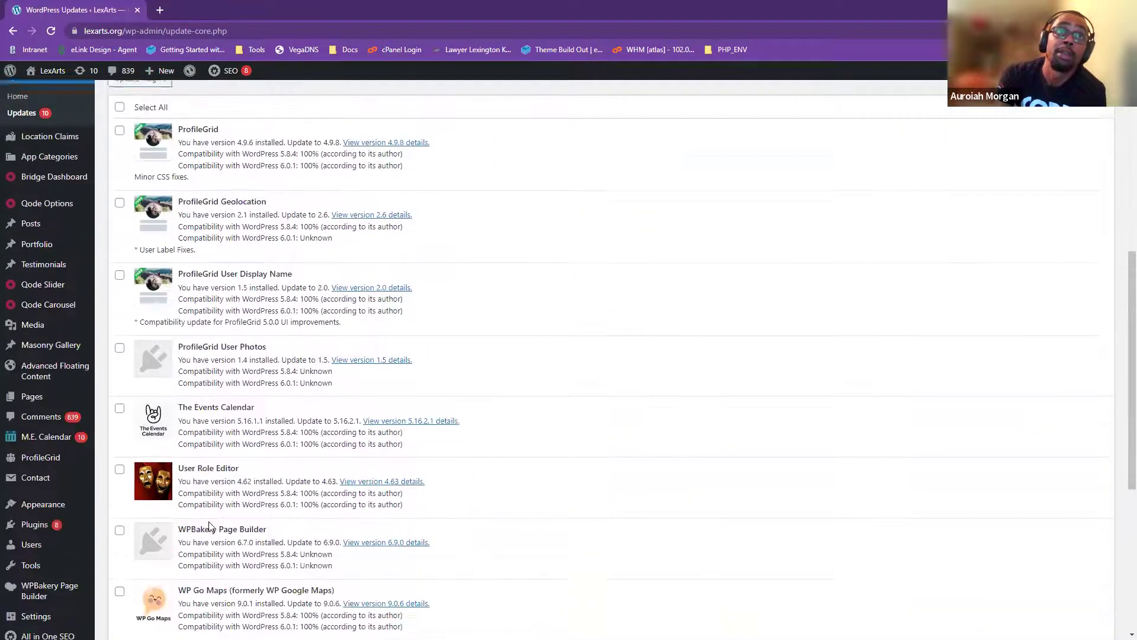
scroll(210, 526, "up", 1)
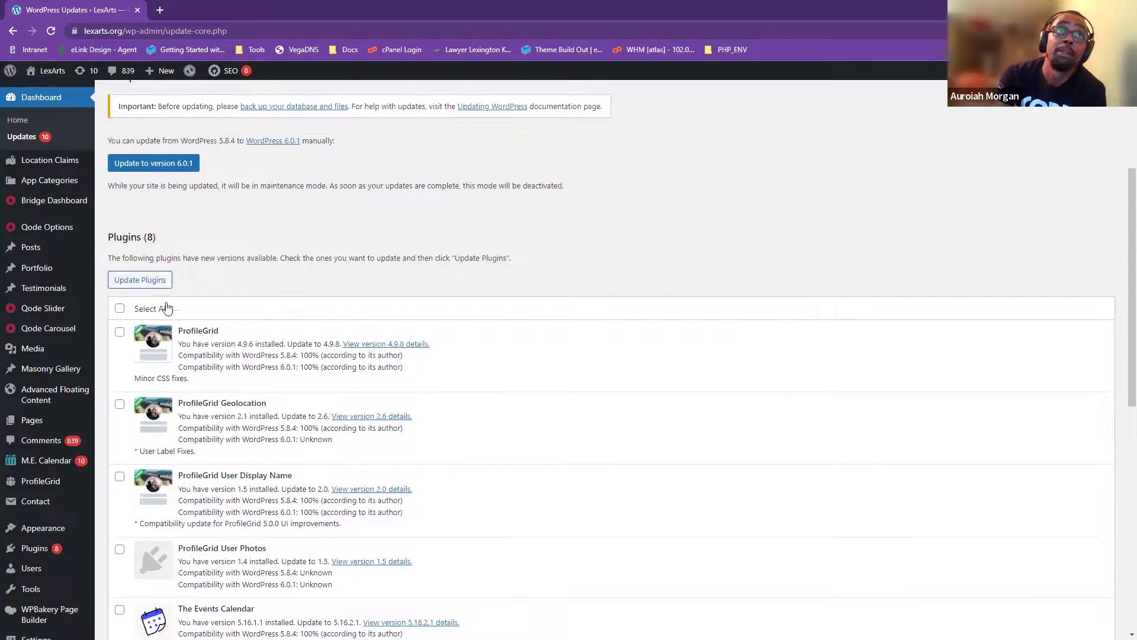
scroll(219, 336, "up", 2)
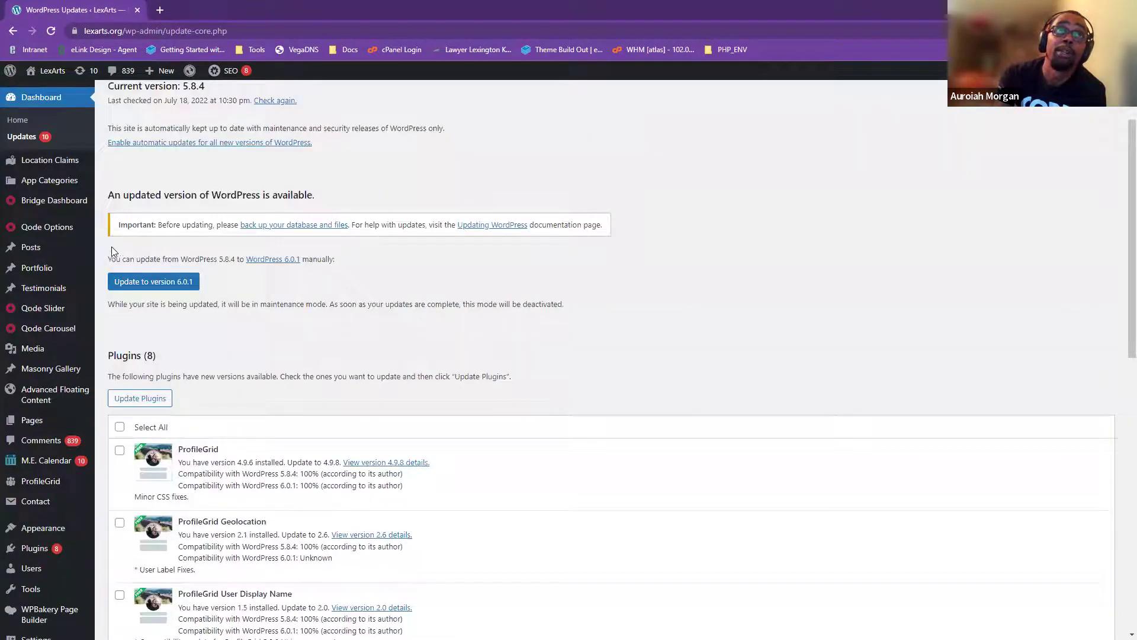
left_click_drag(108, 254, 363, 251)
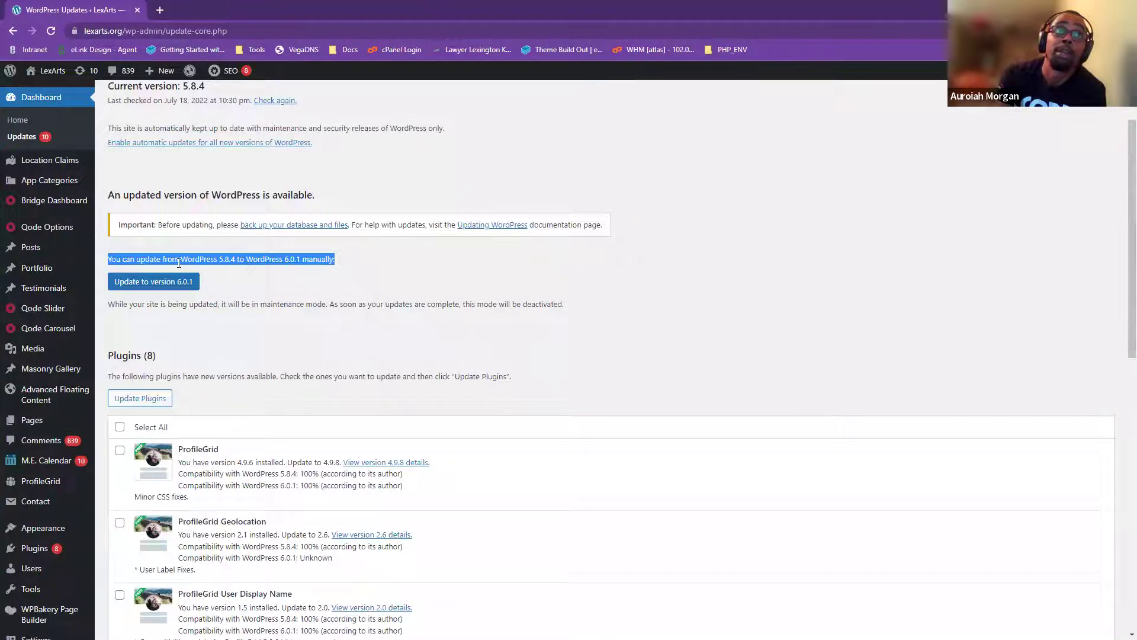
left_click(228, 271)
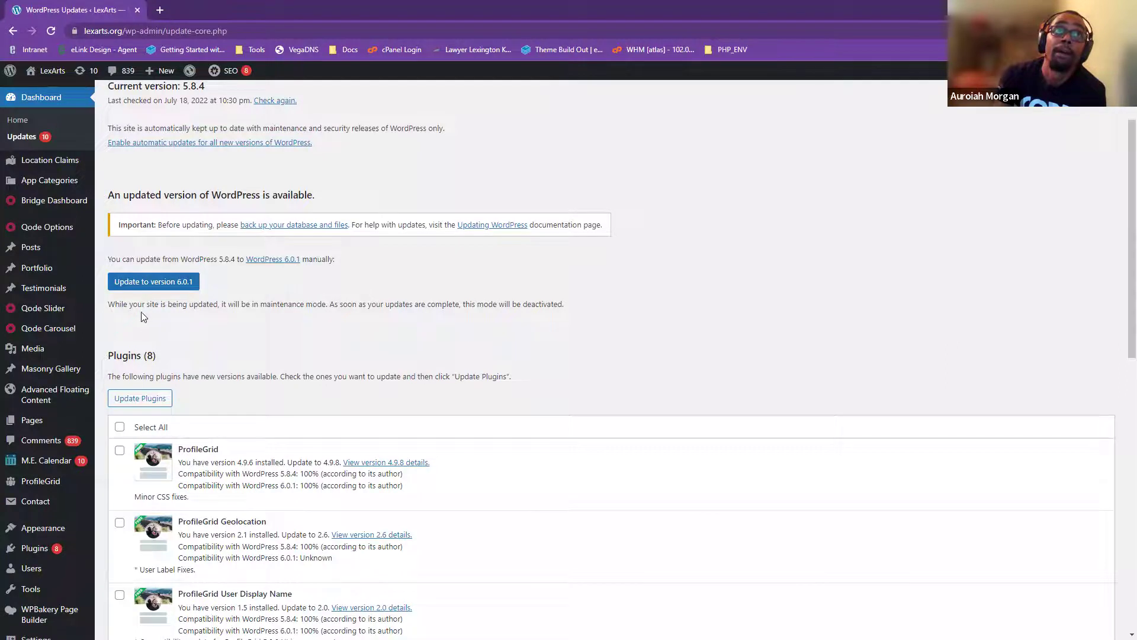
- Review the Themes section and the Plugins (8) updates further down the Updates page
scroll(180, 337, "down", 1)
scroll(180, 337, "down", 6)
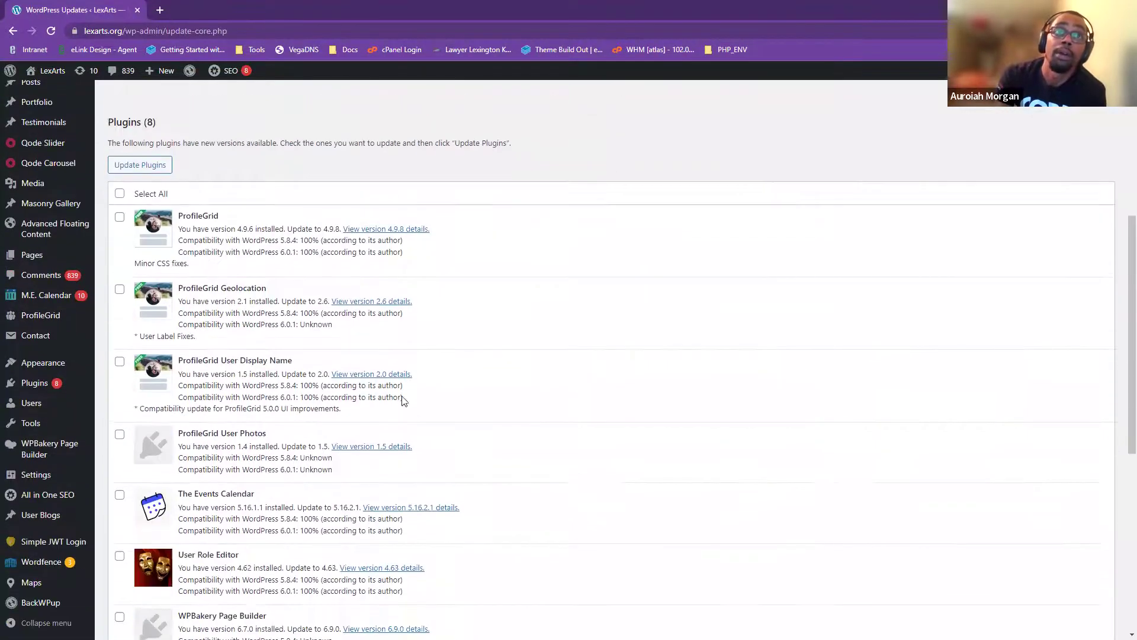
scroll(332, 429, "down", 3)
left_click_drag(1119, 477, 1120, 510)
scroll(1120, 510, "down", 1)
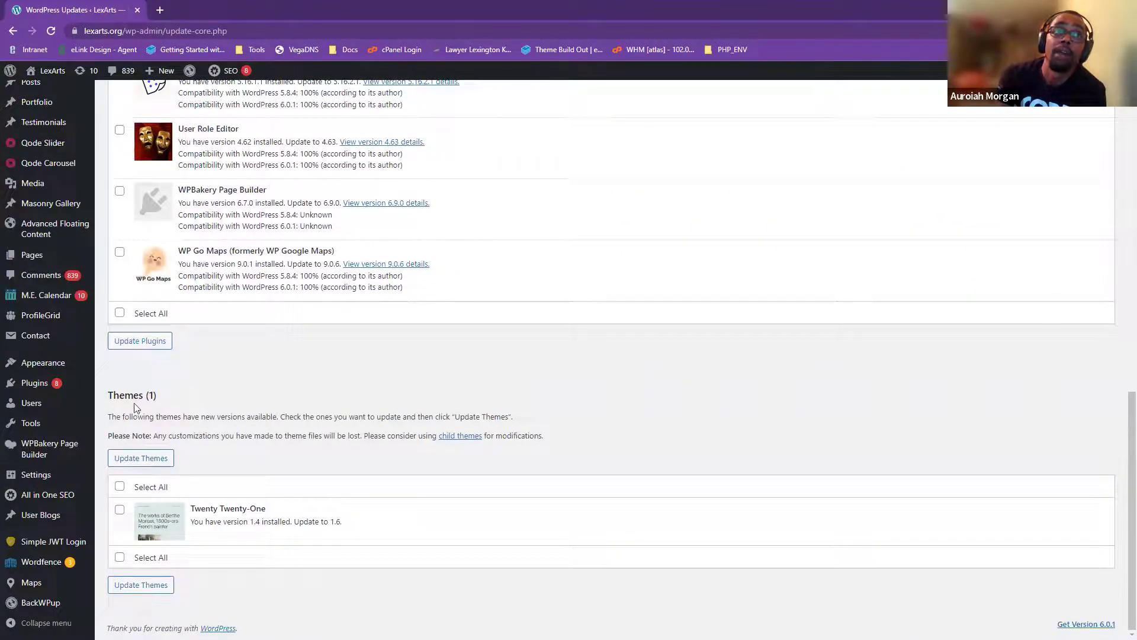
left_click_drag(120, 396, 179, 402)
scroll(239, 406, "up", 10)
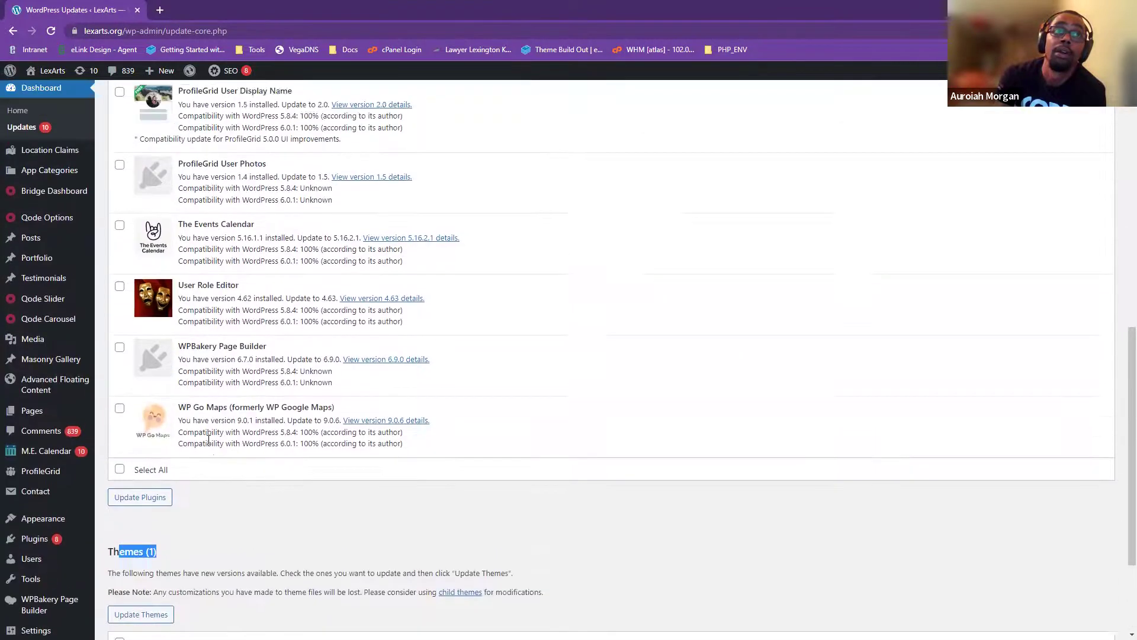
left_click_drag(166, 344, 111, 351)
left_click(190, 368)
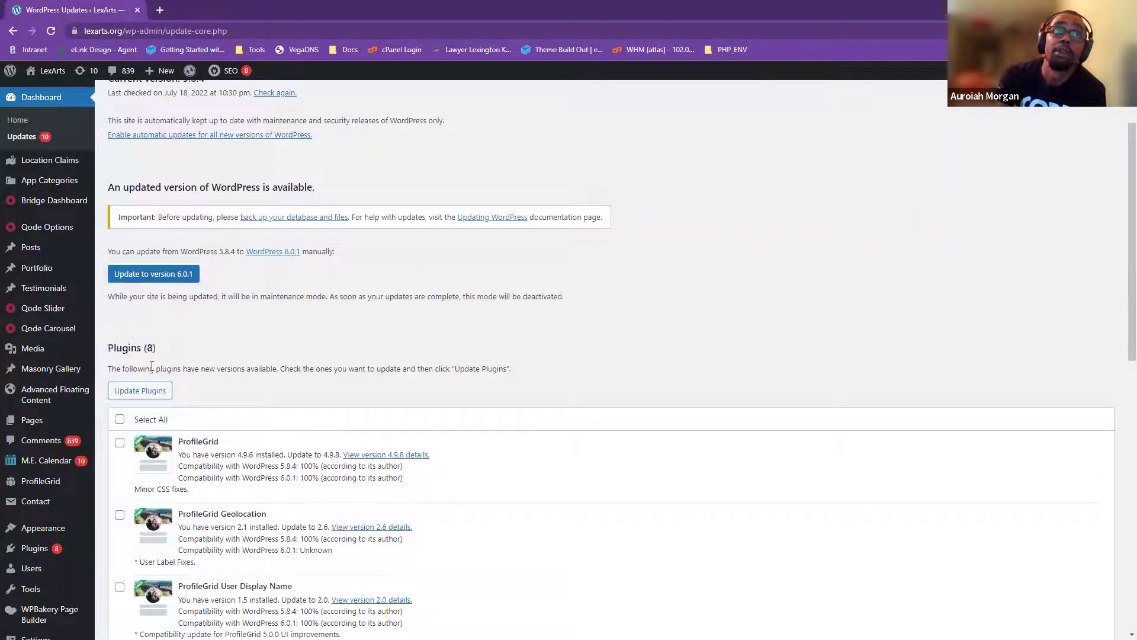
scroll(260, 476, "down", 3)
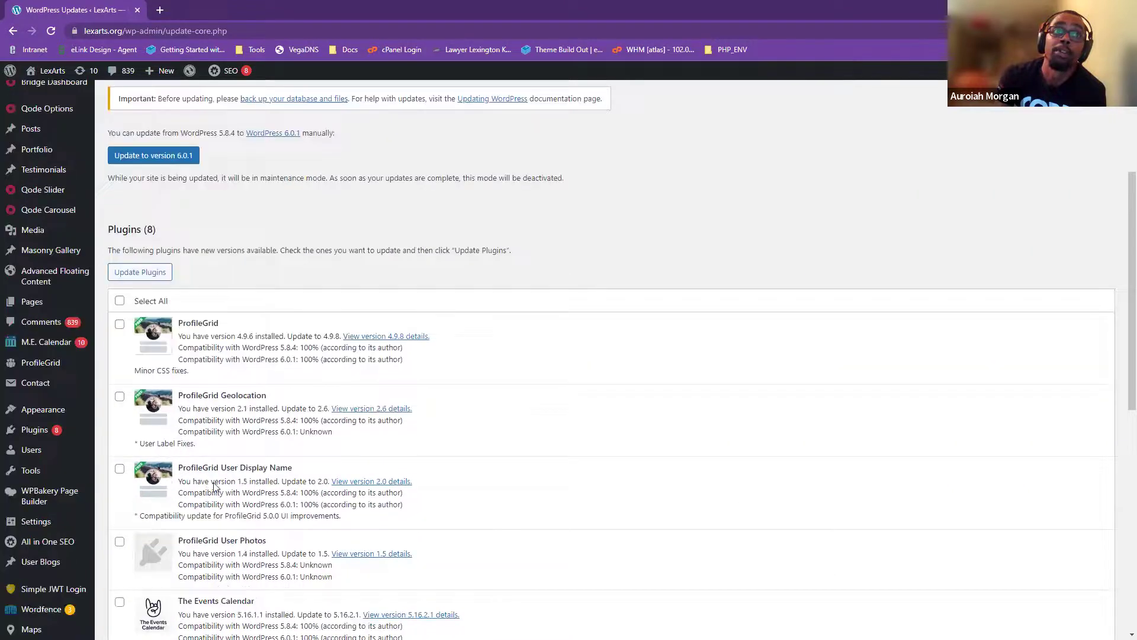
scroll(53, 171, "up", 2)
scroll(53, 171, "up", 3)
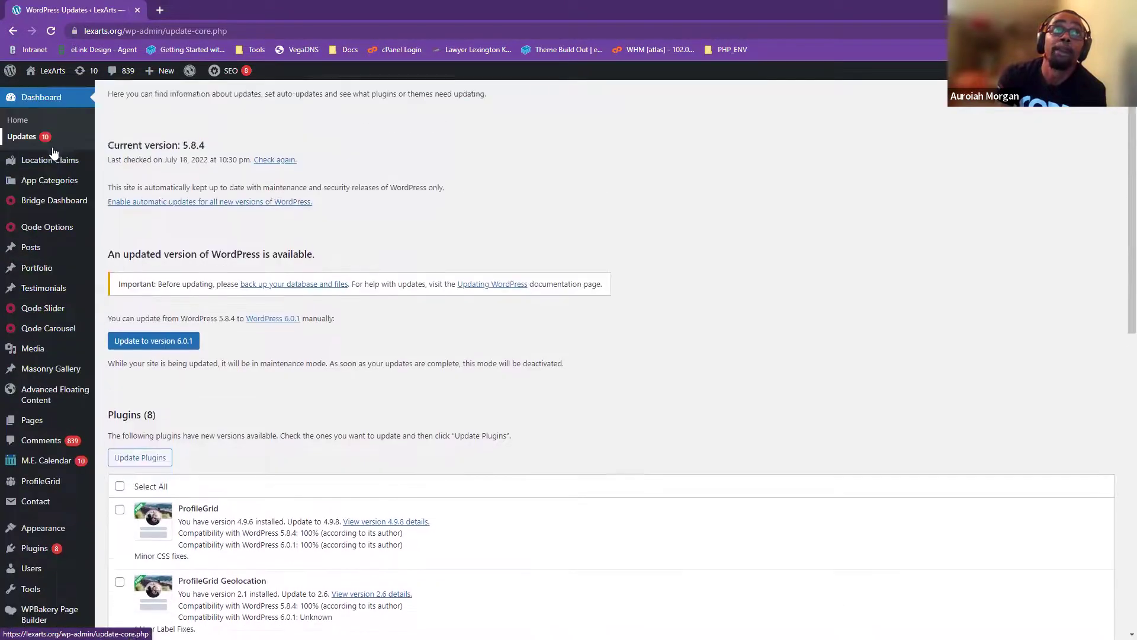
scroll(35, 503, "down", 5)
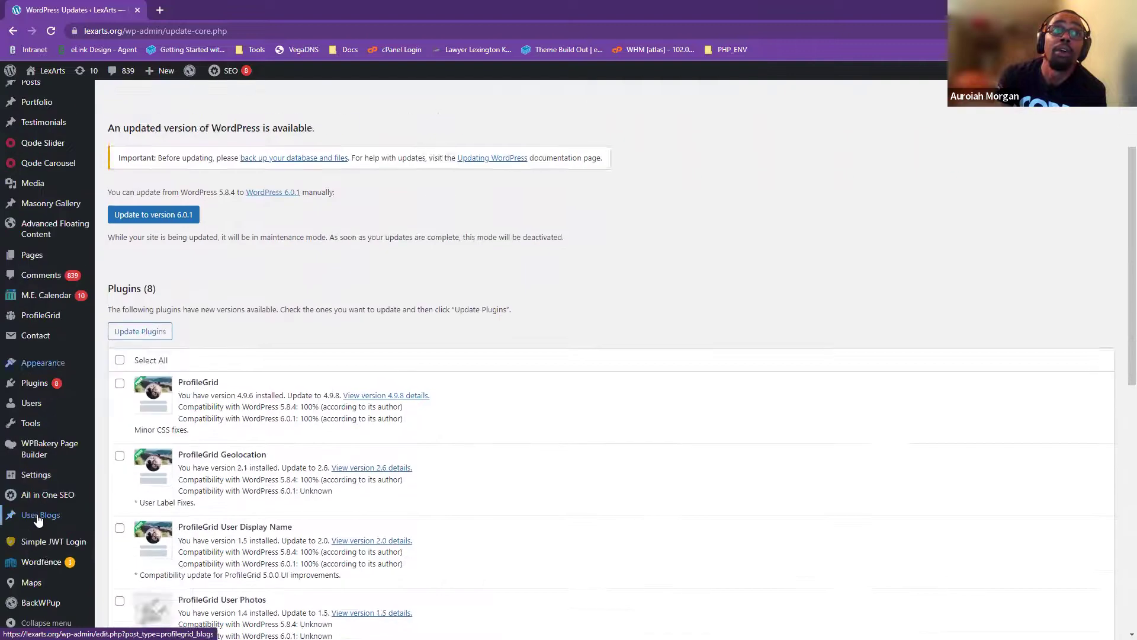
scroll(43, 438, "up", 4)
scroll(41, 378, "up", 2)
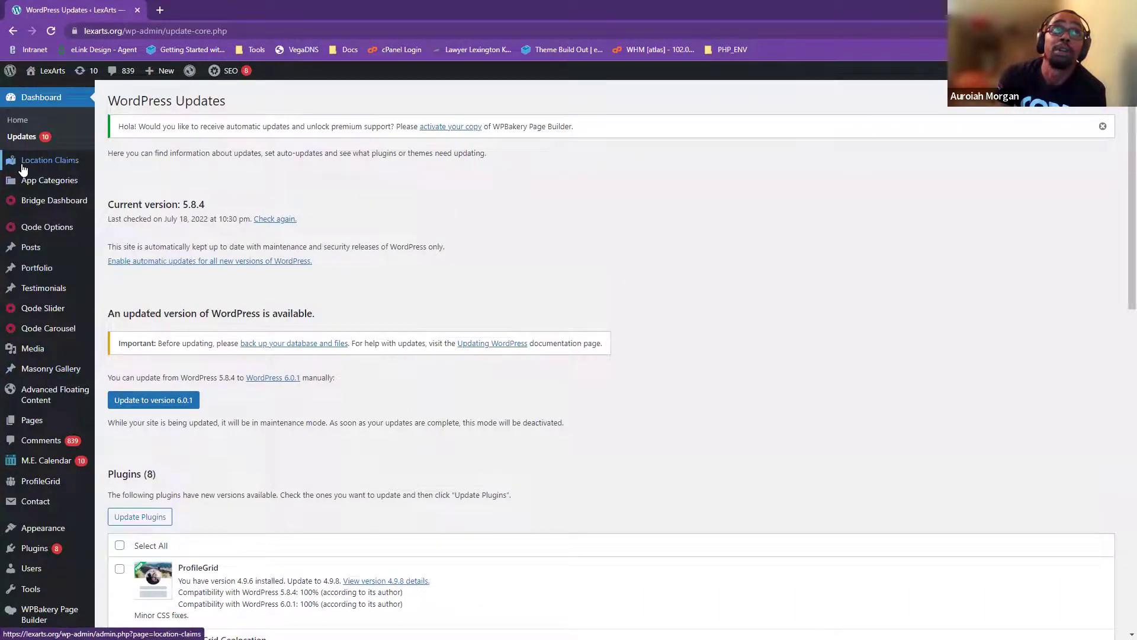
mouse_move(48, 209)
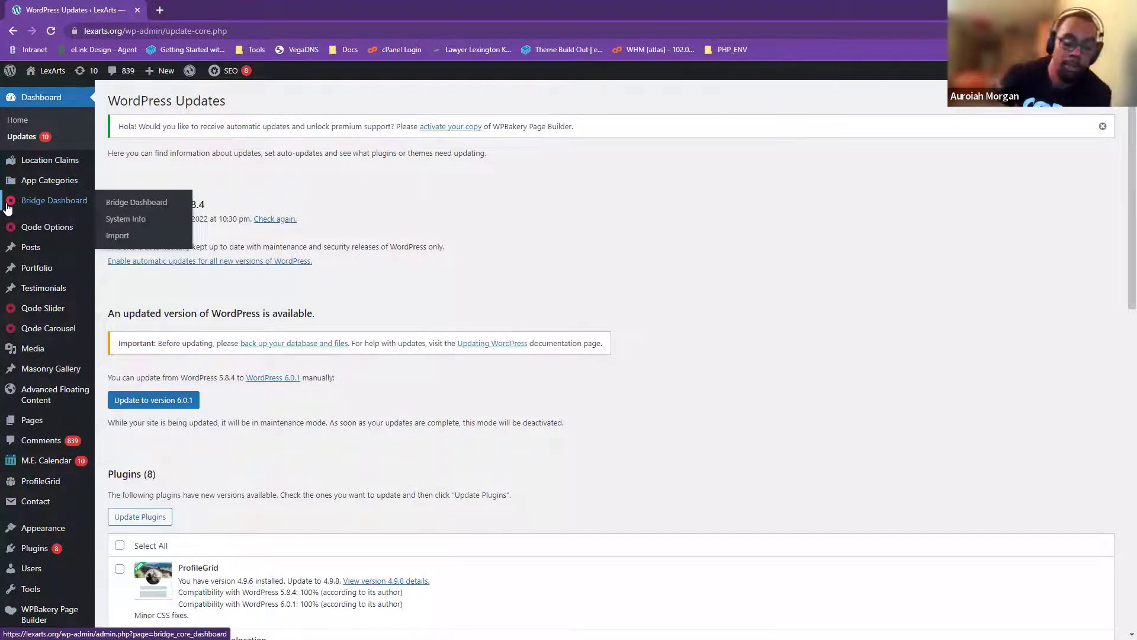
mouse_move(55, 319)
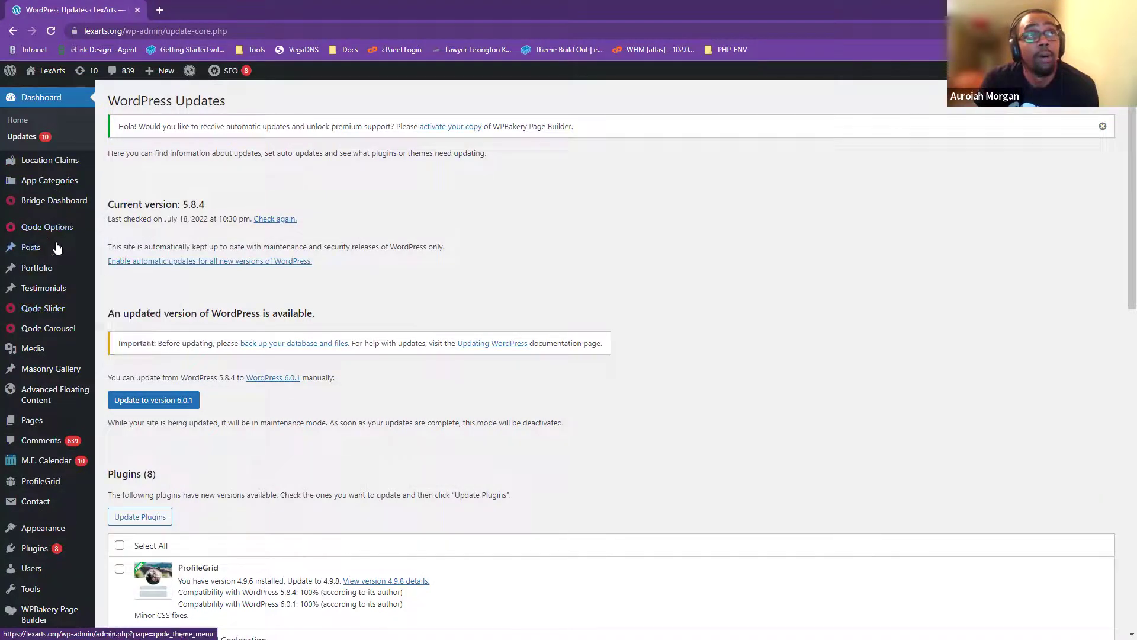
mouse_move(37, 257)
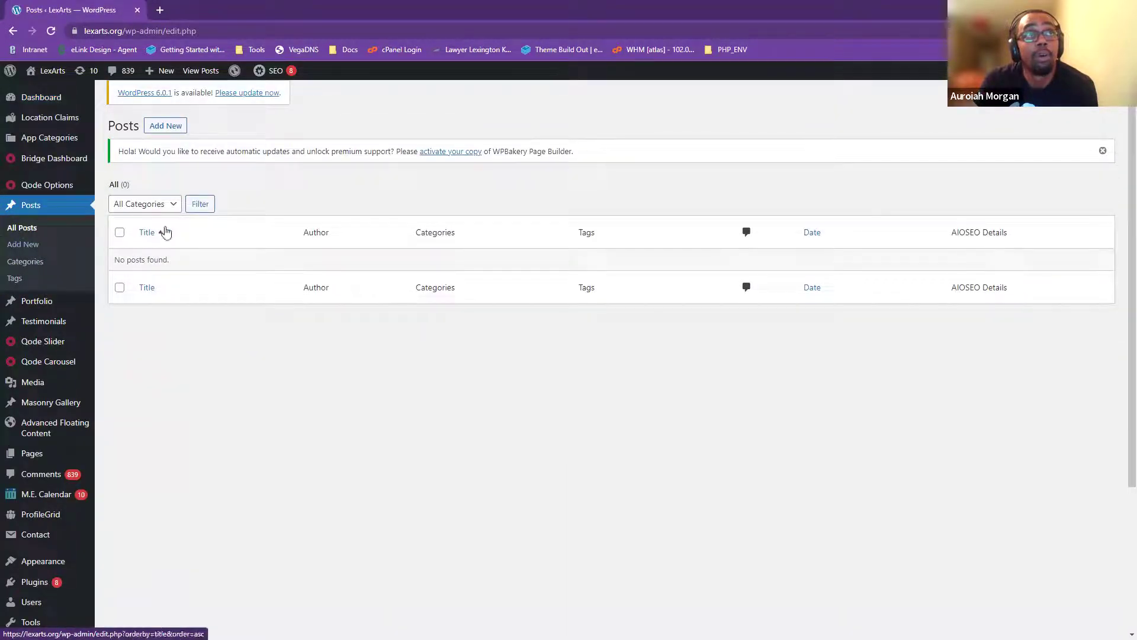
- Check post Categories and All Posts, then open the Portfolio list of seven items
left_click(30, 267)
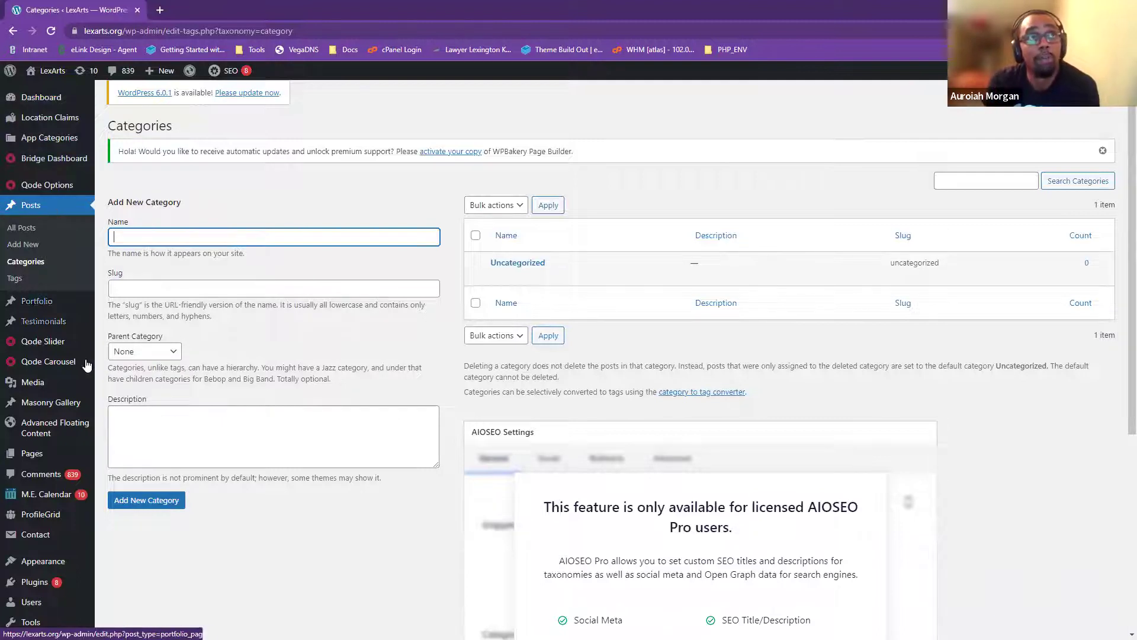
left_click(27, 227)
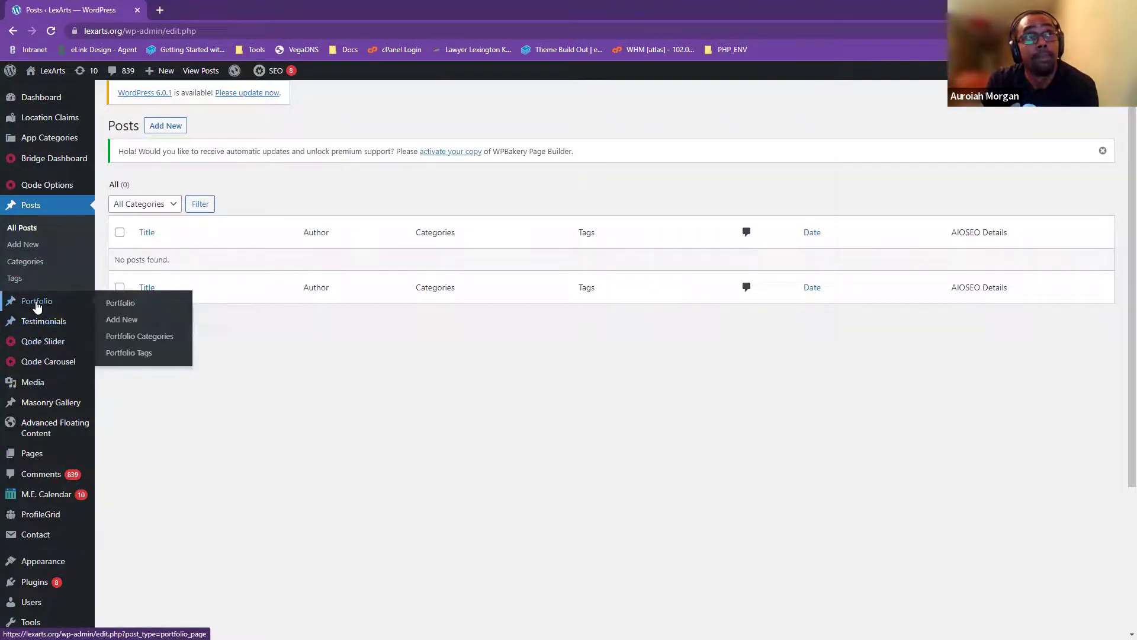
mouse_move(25, 306)
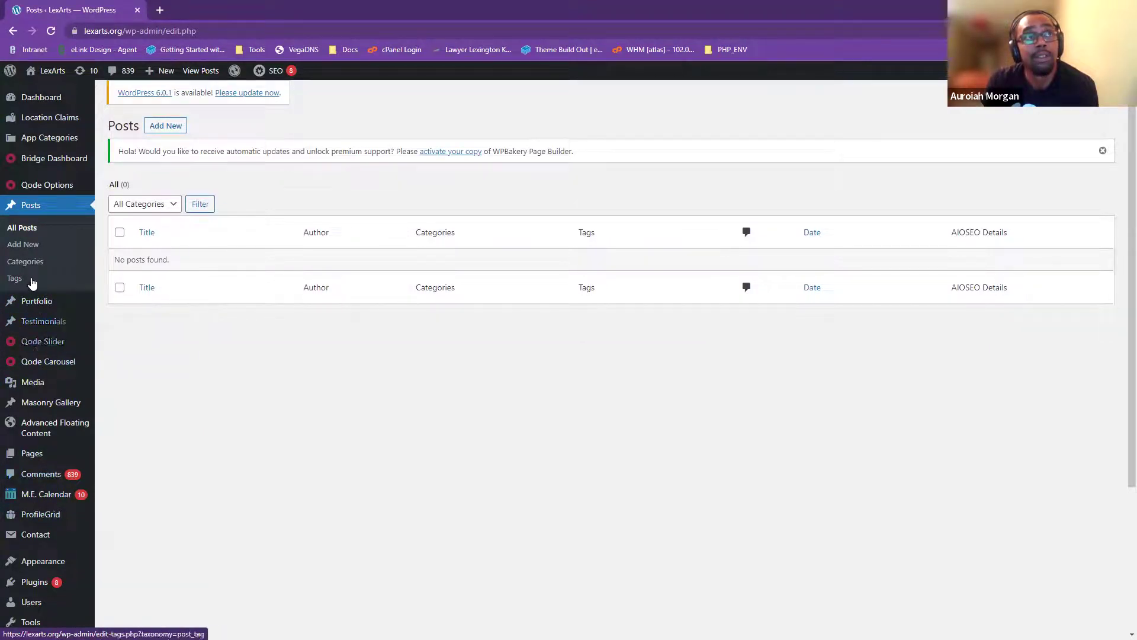
left_click(29, 303)
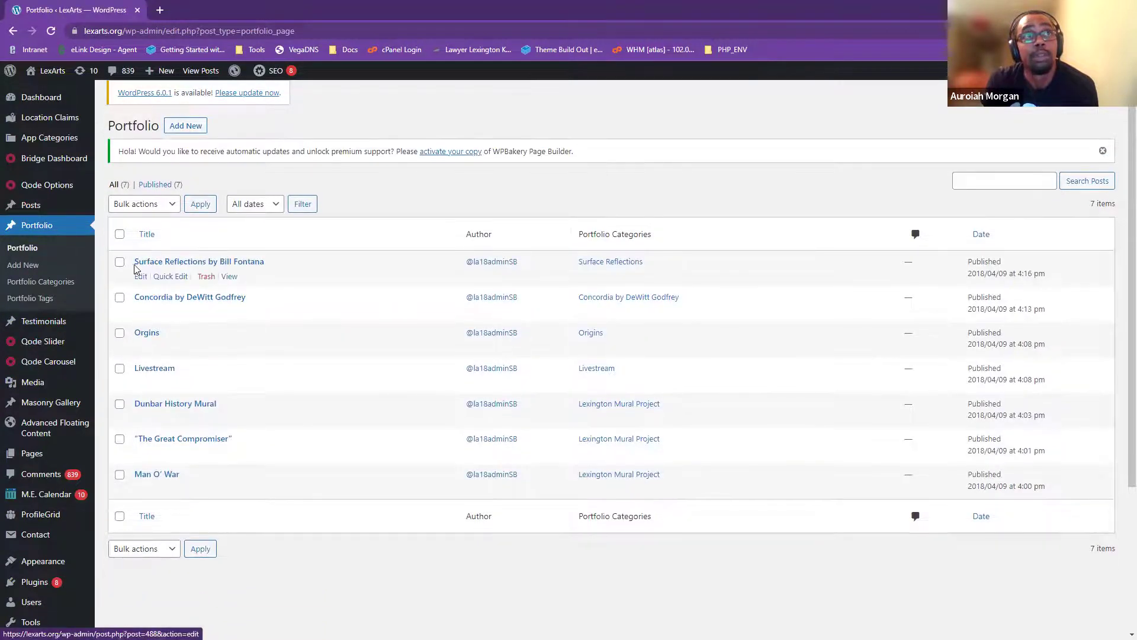
- Open 'Surface Reflections by Bill Fontana' in the Edit Portfolio Item screen and inspect its title
left_click(168, 264)
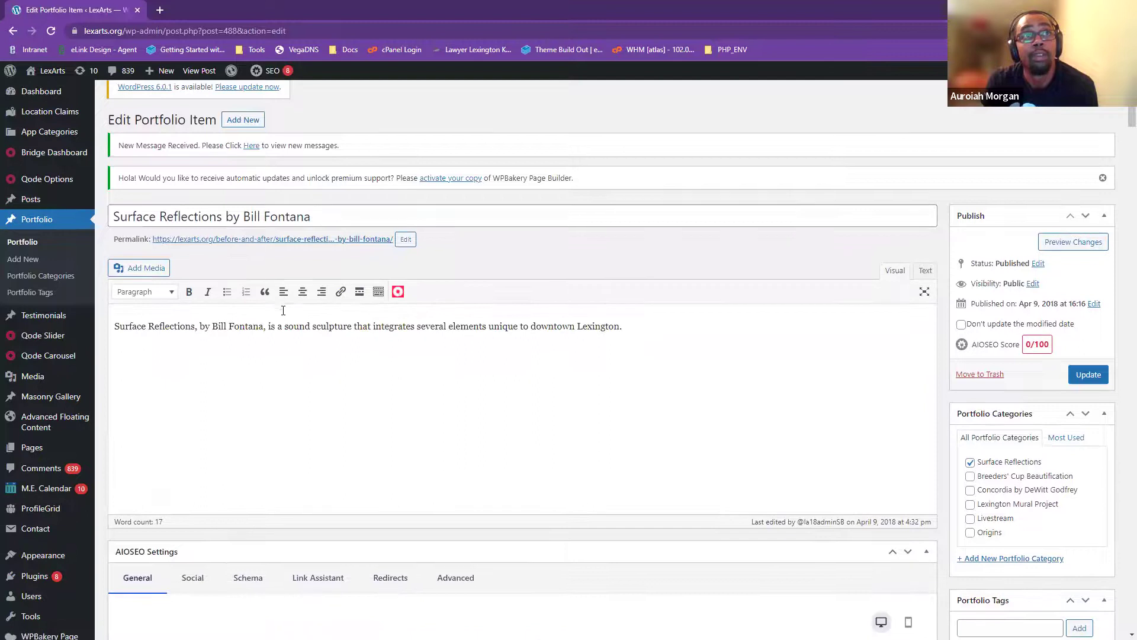
scroll(489, 527, "down", 1)
scroll(489, 526, "down", 3)
scroll(182, 236, "up", 5)
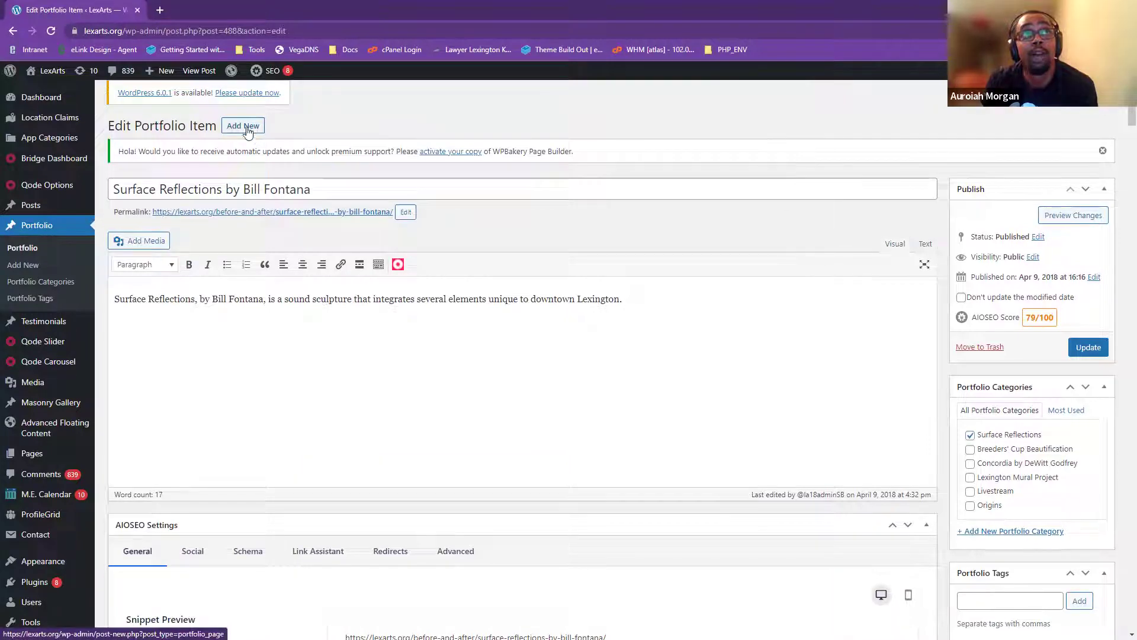
left_click_drag(108, 126, 205, 119)
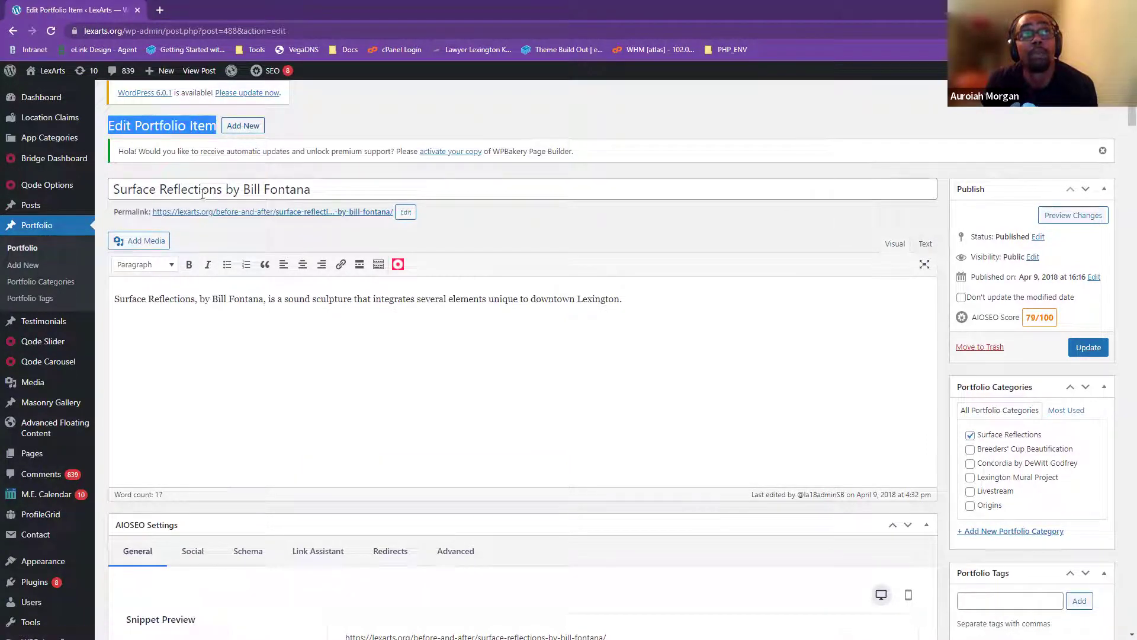
left_click_drag(119, 188, 967, 194)
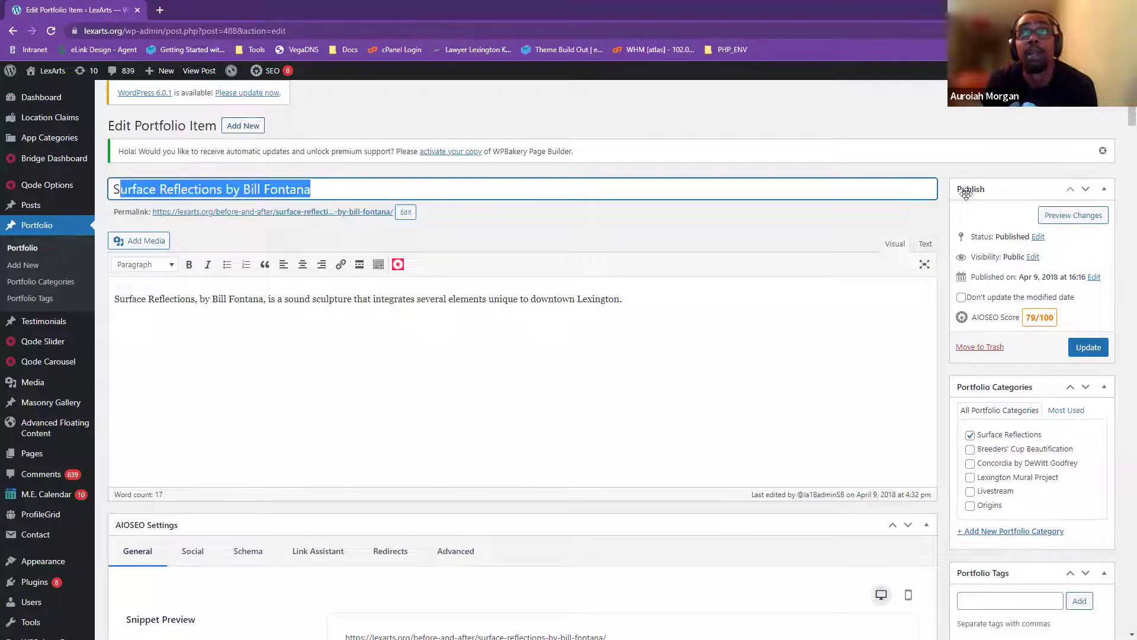
left_click(911, 185)
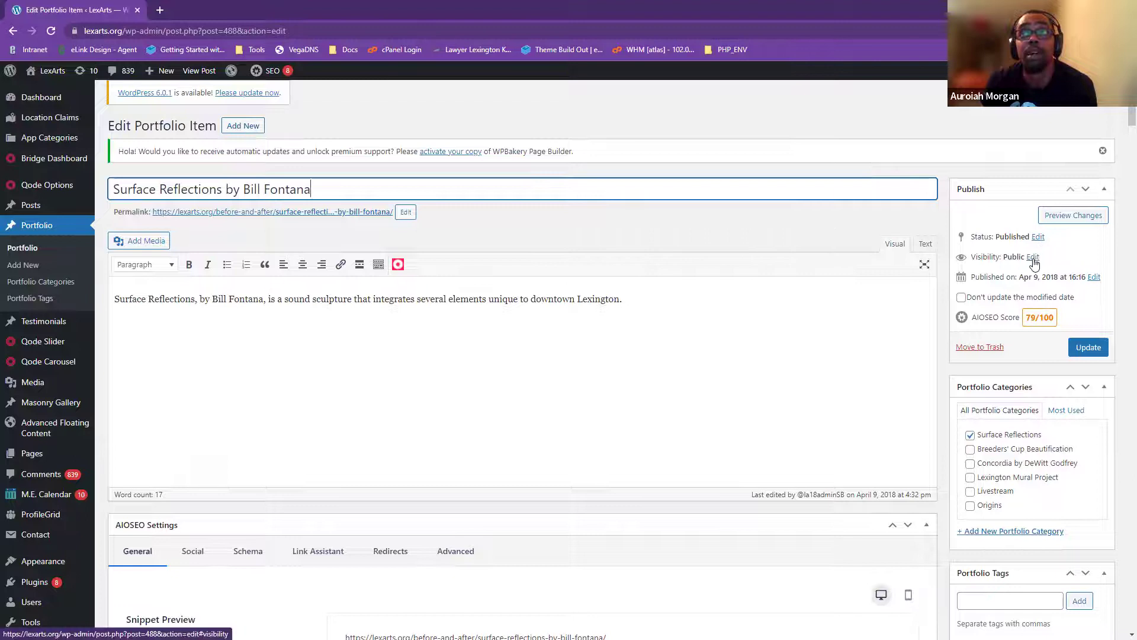
- Preview the Surface Reflections item and note the preview=true part of its address
left_click(1059, 222)
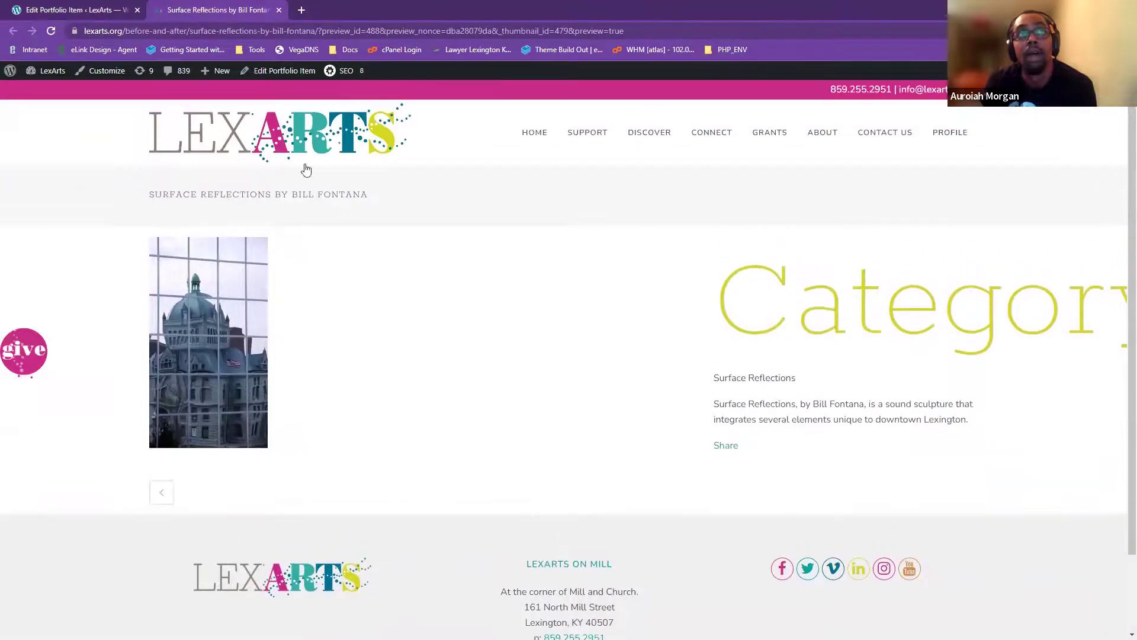
left_click(279, 32)
left_click(616, 32)
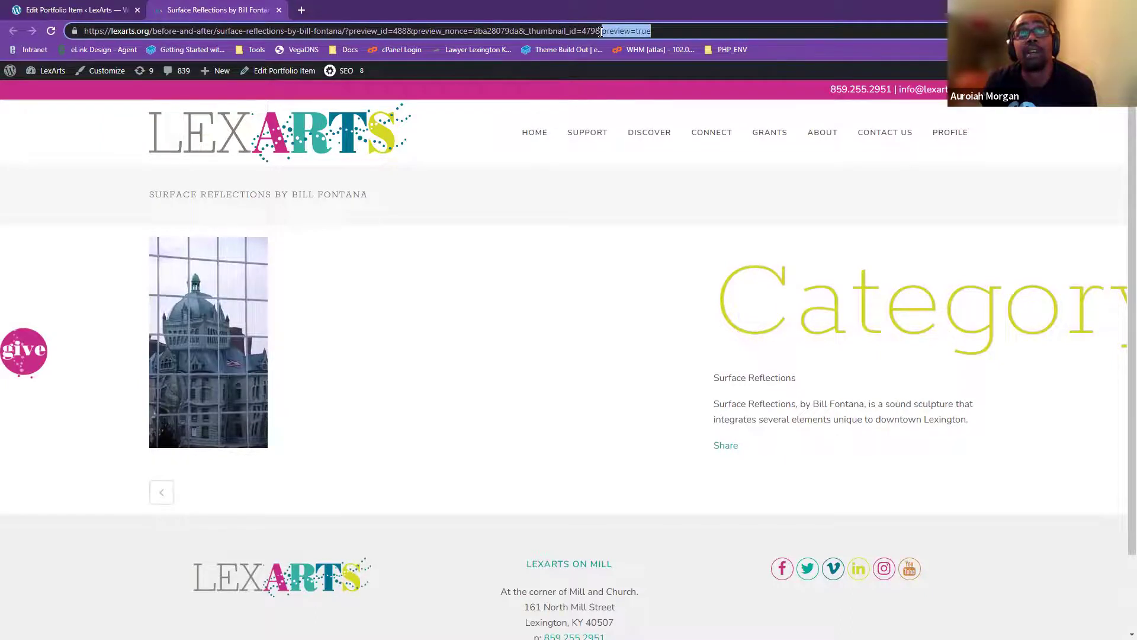
left_click(671, 34)
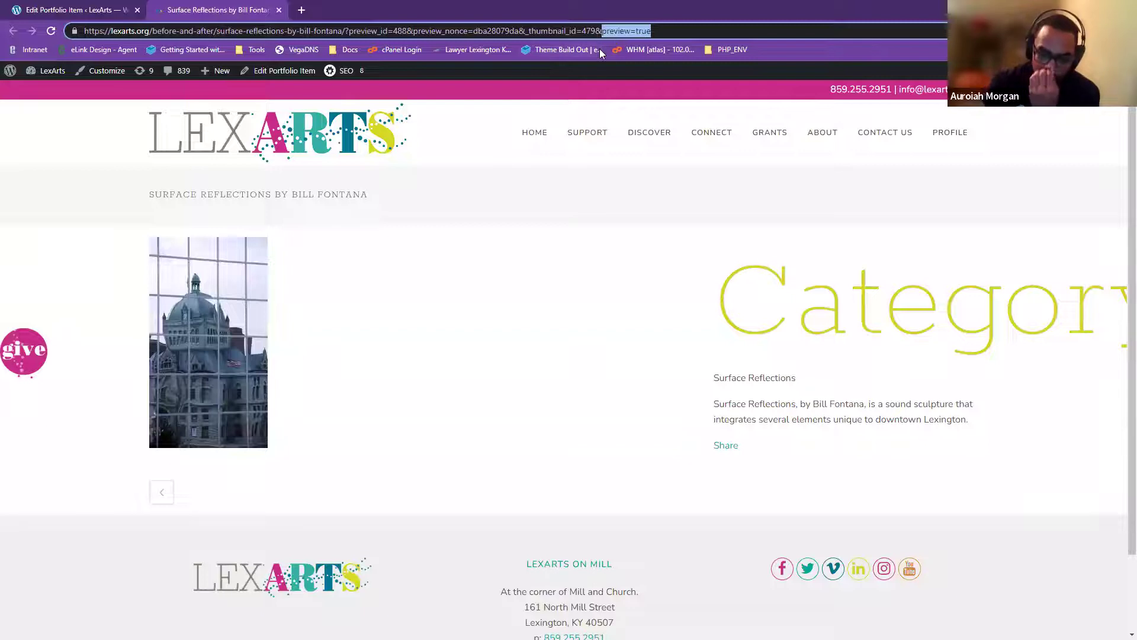
left_click(673, 35)
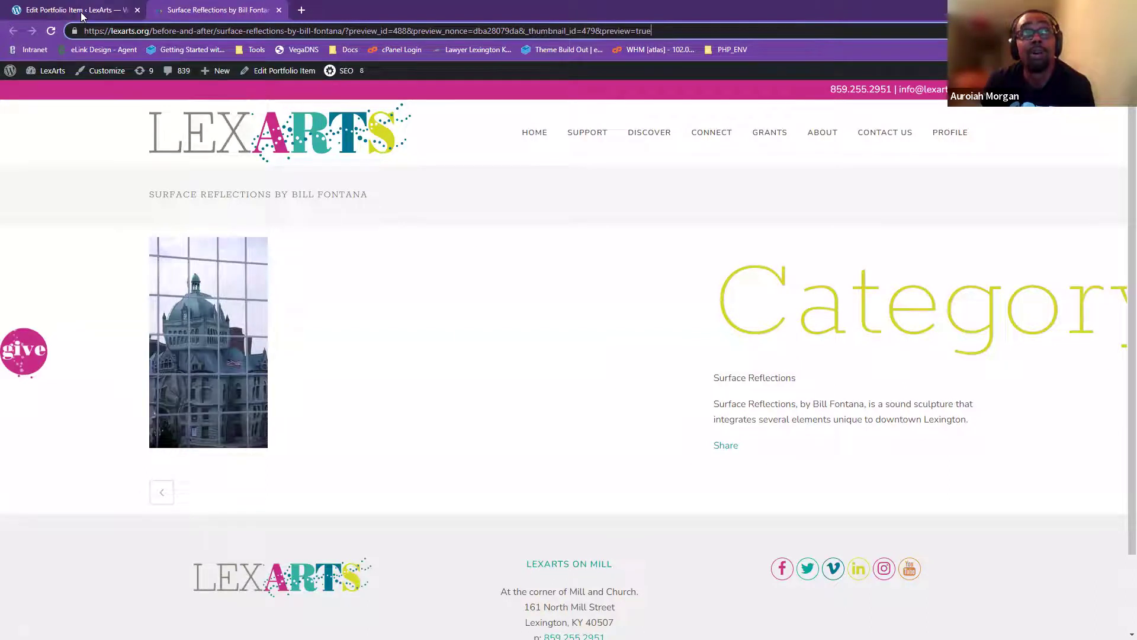
- Snap the preview and editor windows side by side, compare them, then go to All Pages
left_click_drag(216, 18, 1127, 210)
left_click_drag(1036, 114, 1134, 115)
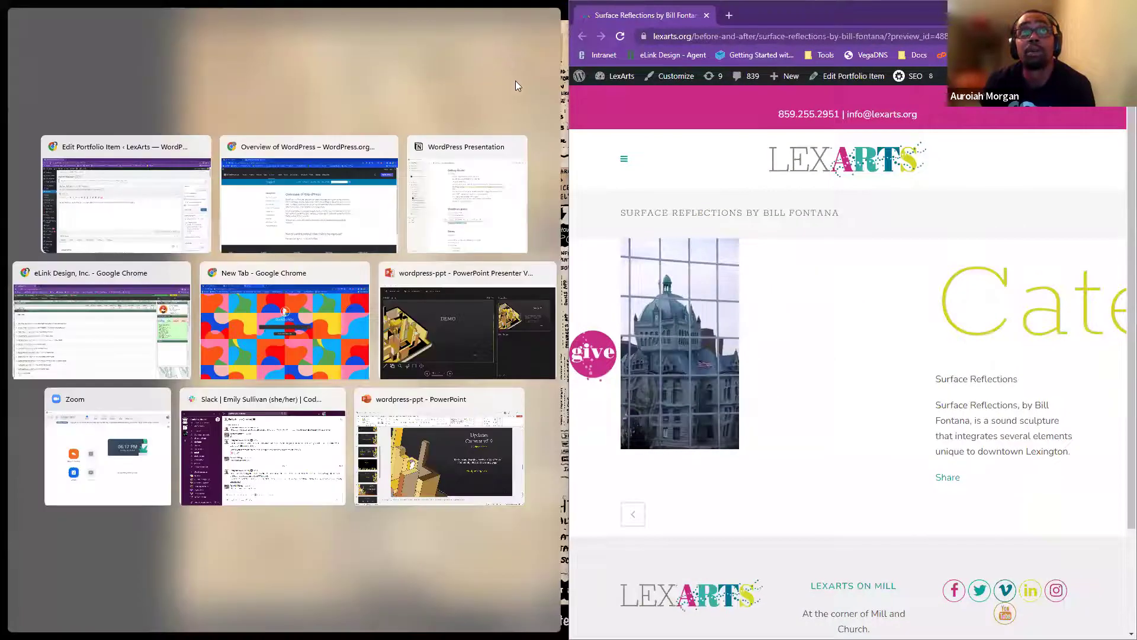
left_click(125, 196)
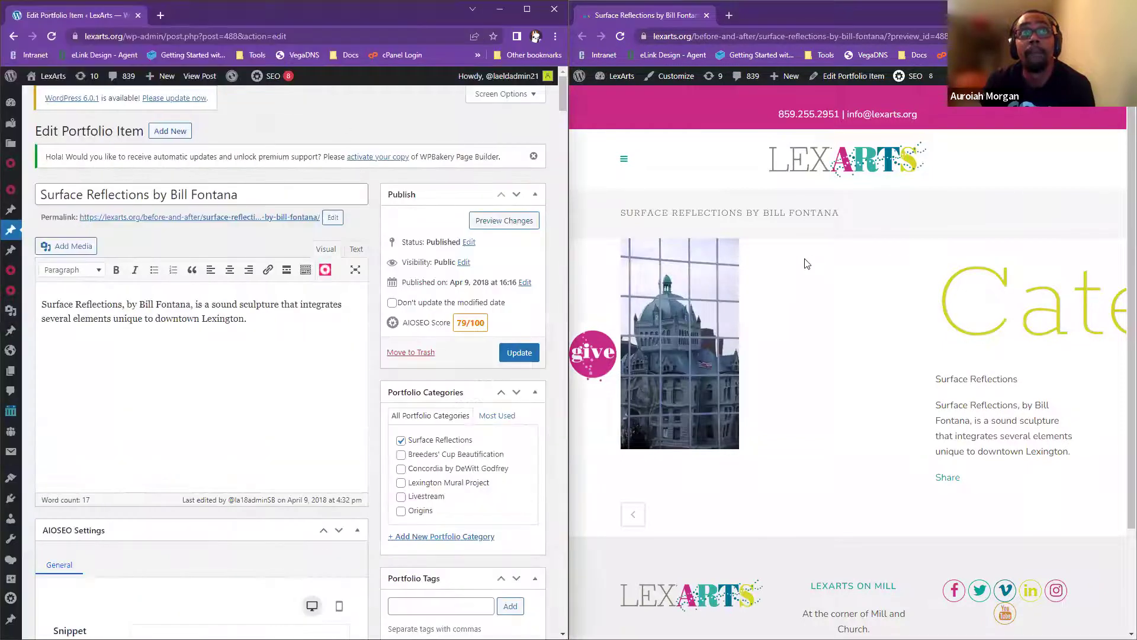
scroll(806, 263, "down", 2)
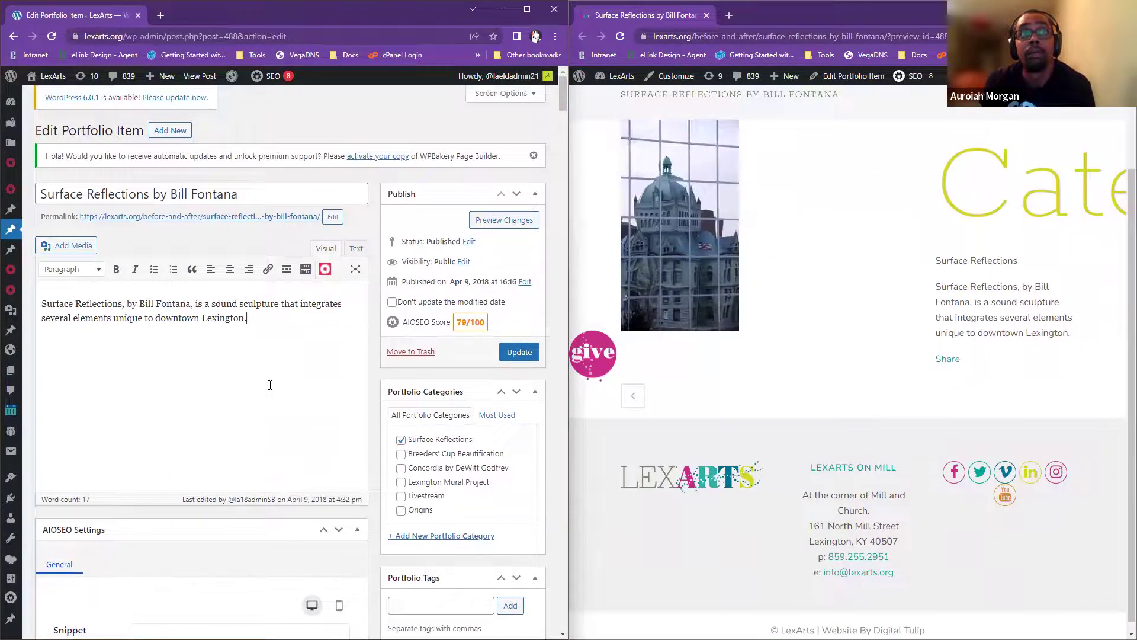
scroll(327, 333, "down", 10)
scroll(301, 484, "up", 10)
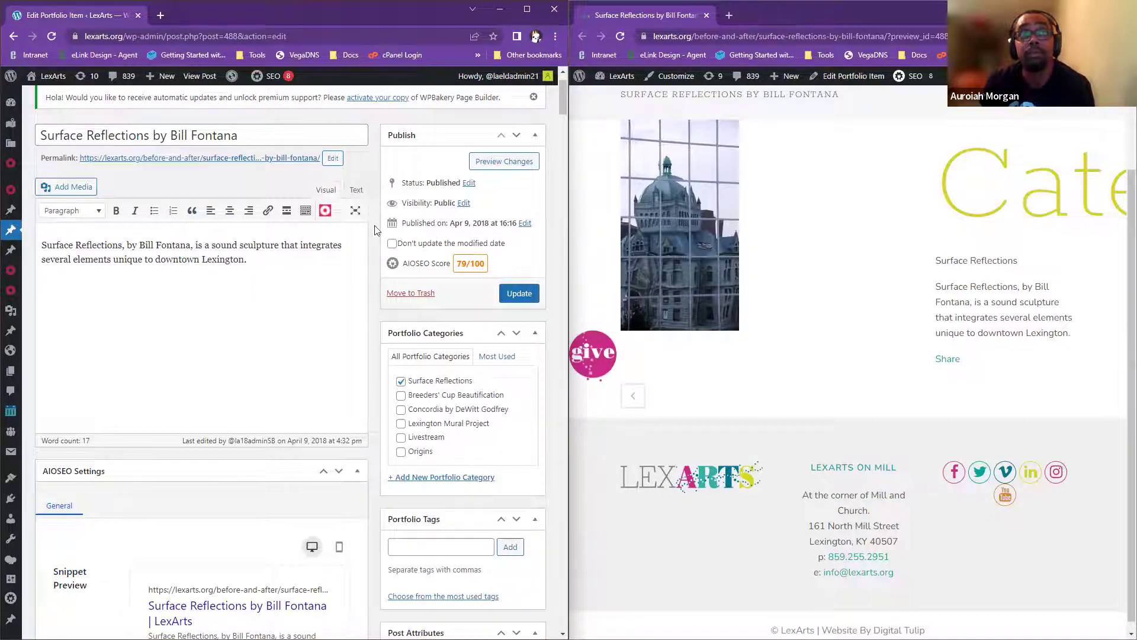
scroll(503, 236, "down", 2)
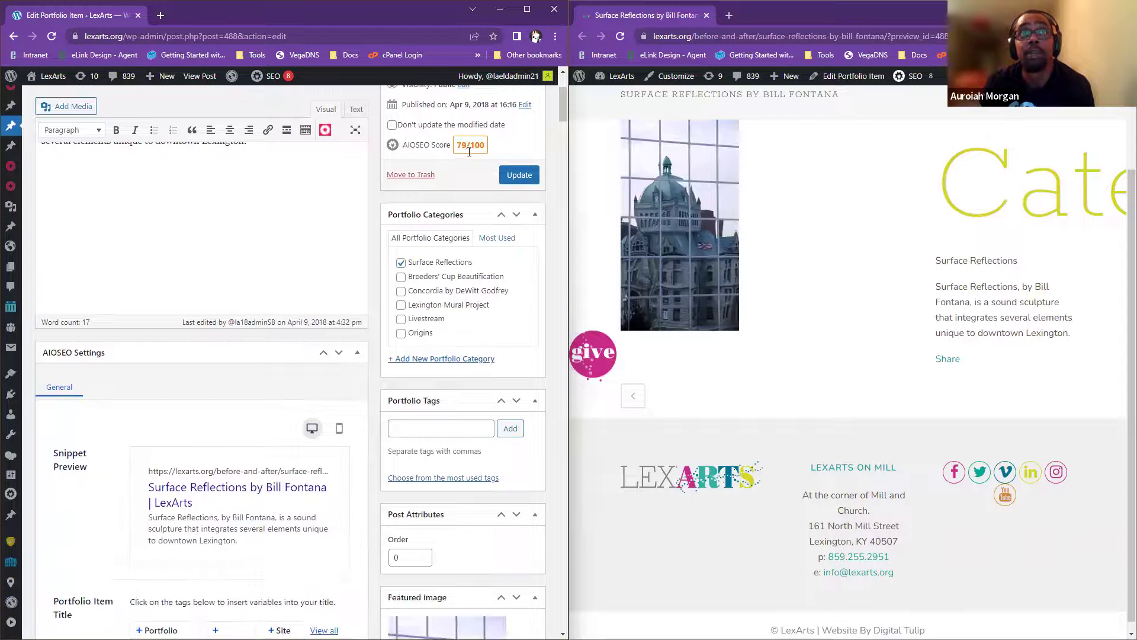
scroll(477, 176, "down", 3)
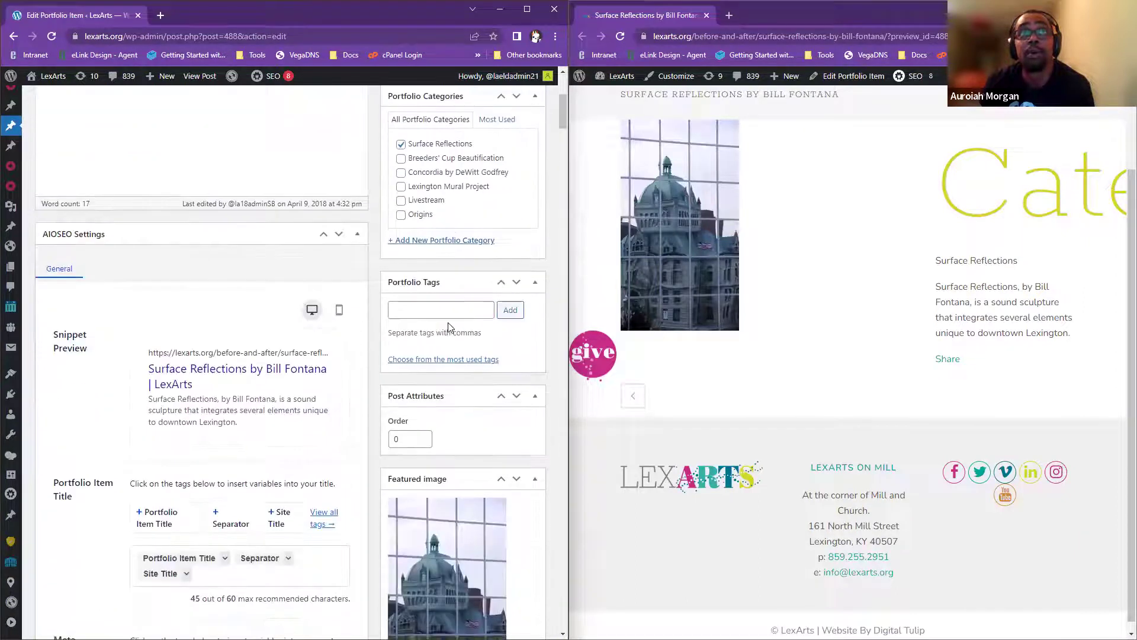
scroll(448, 322, "up", 4)
scroll(450, 310, "down", 8)
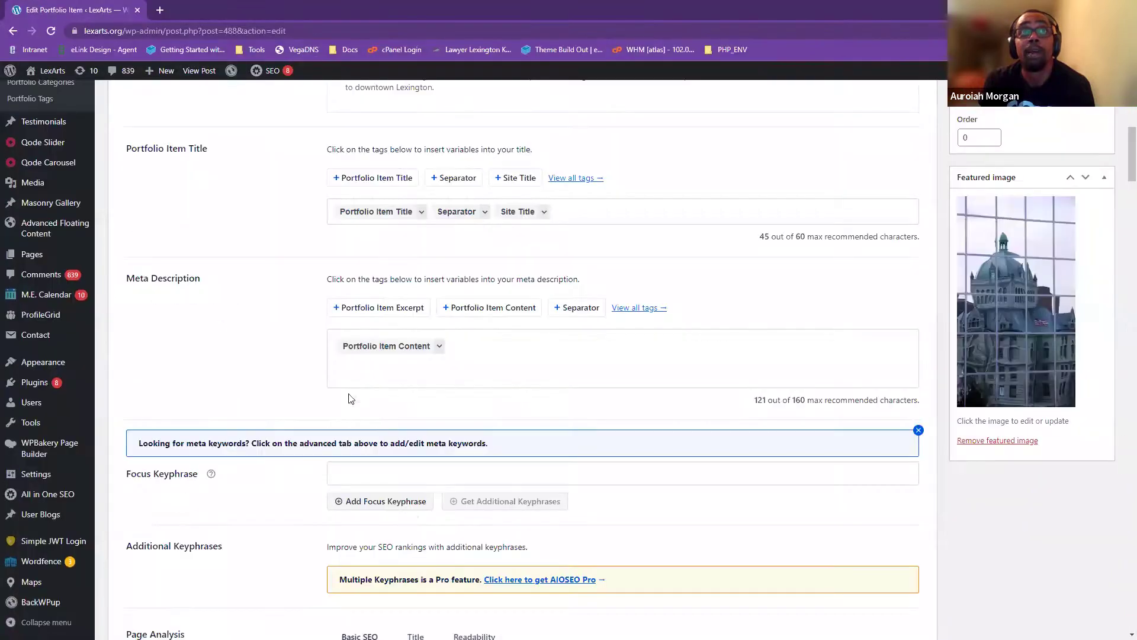
scroll(349, 398, "up", 10)
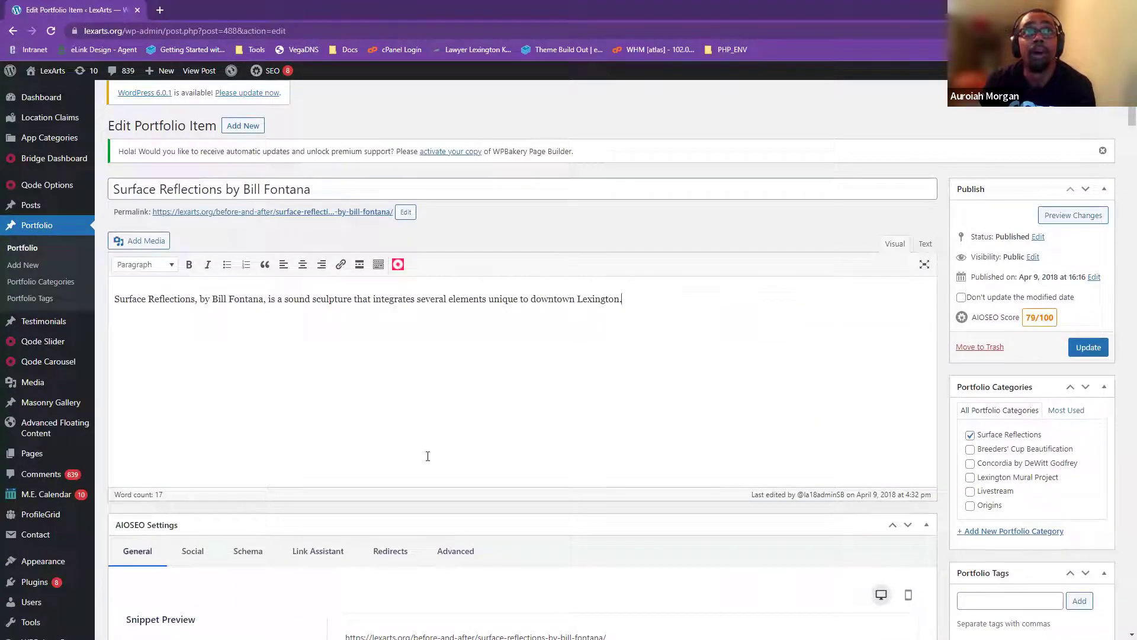
scroll(422, 464, "down", 7)
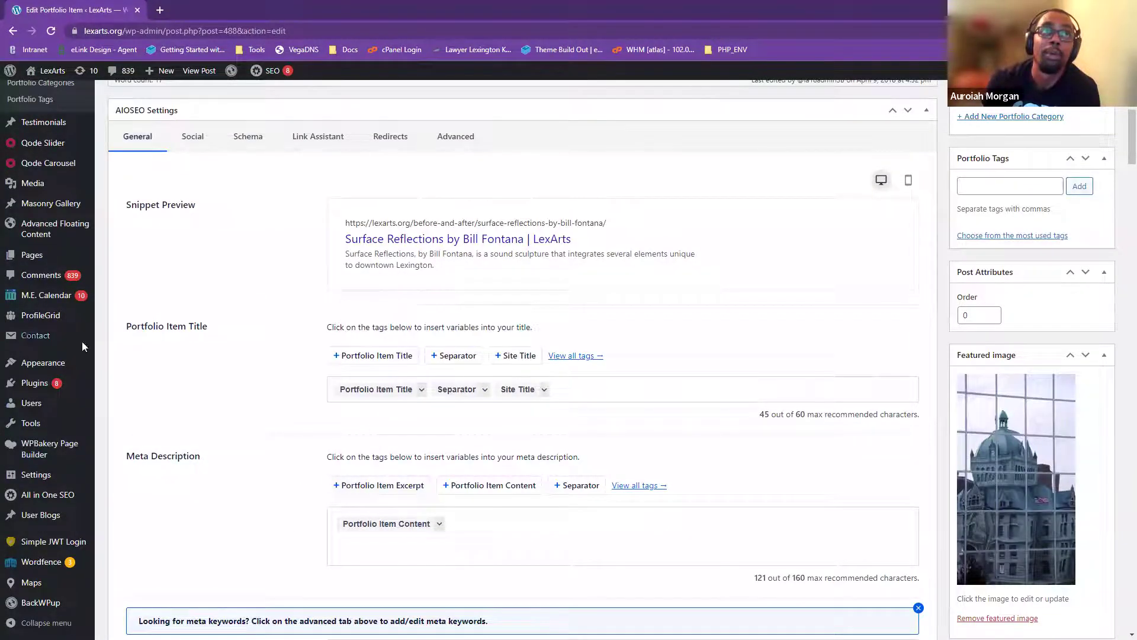
mouse_move(33, 260)
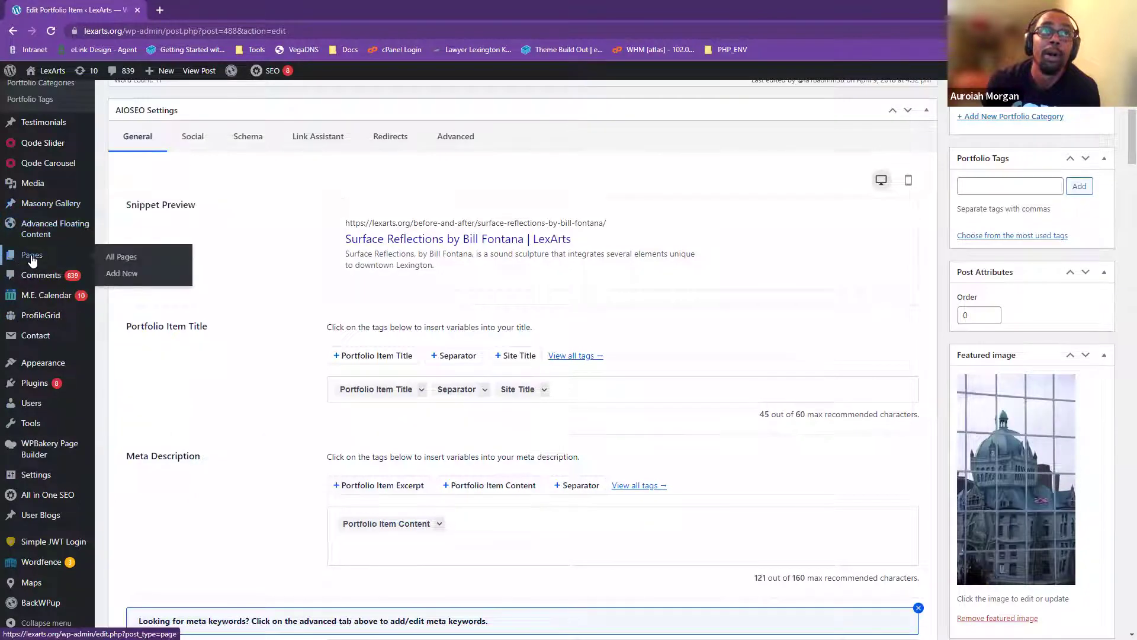
left_click(123, 258)
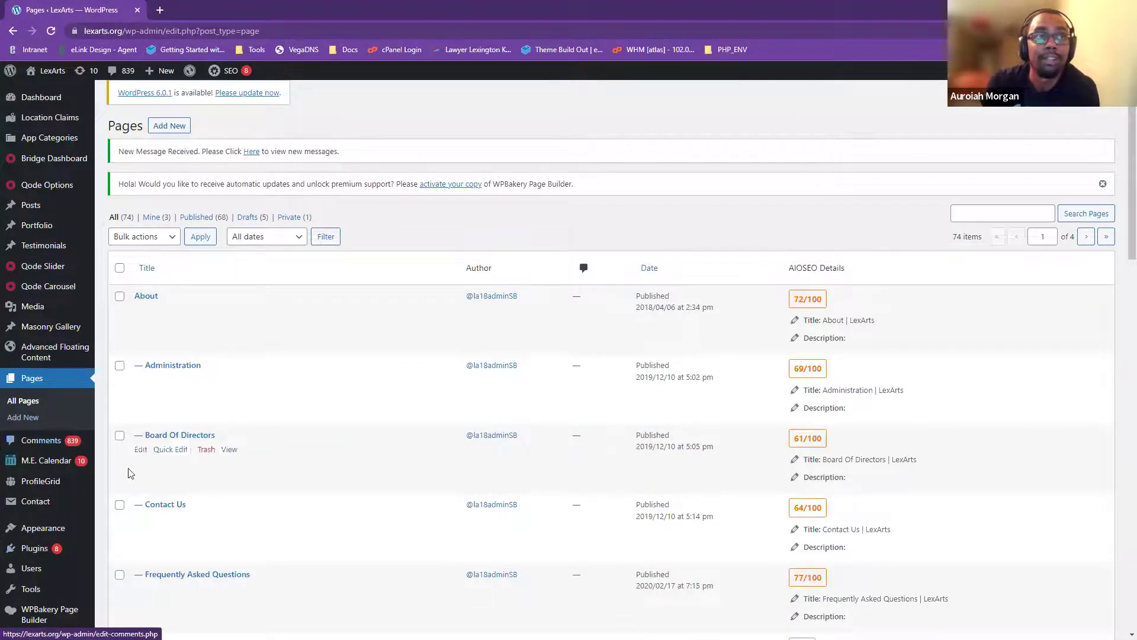
scroll(282, 447, "down", 2)
scroll(148, 545, "up", 2)
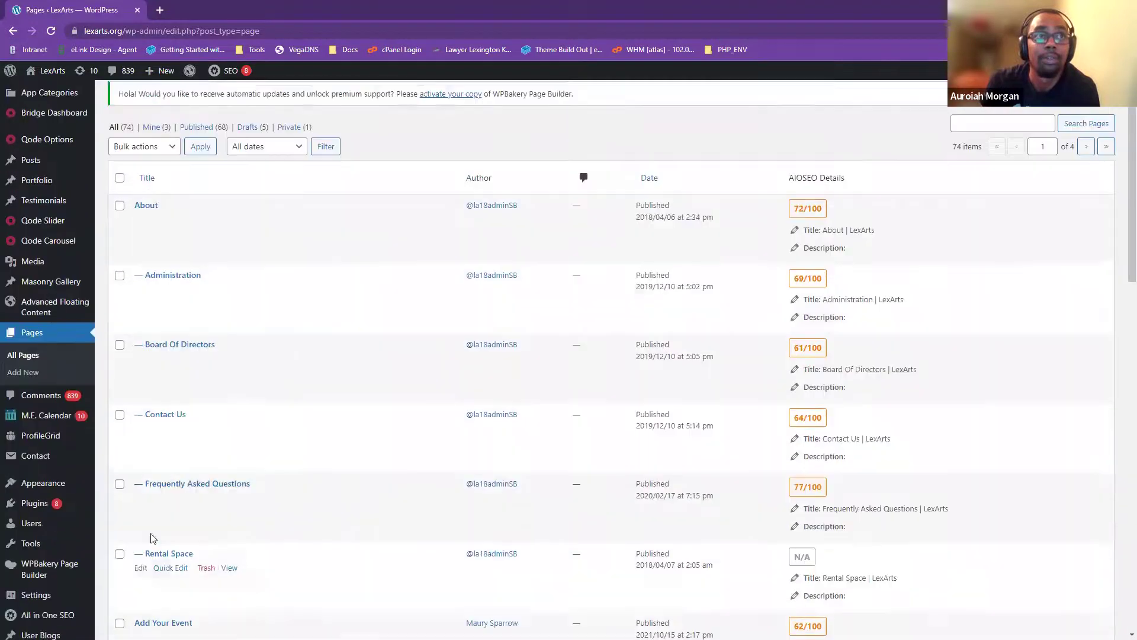
mouse_move(65, 472)
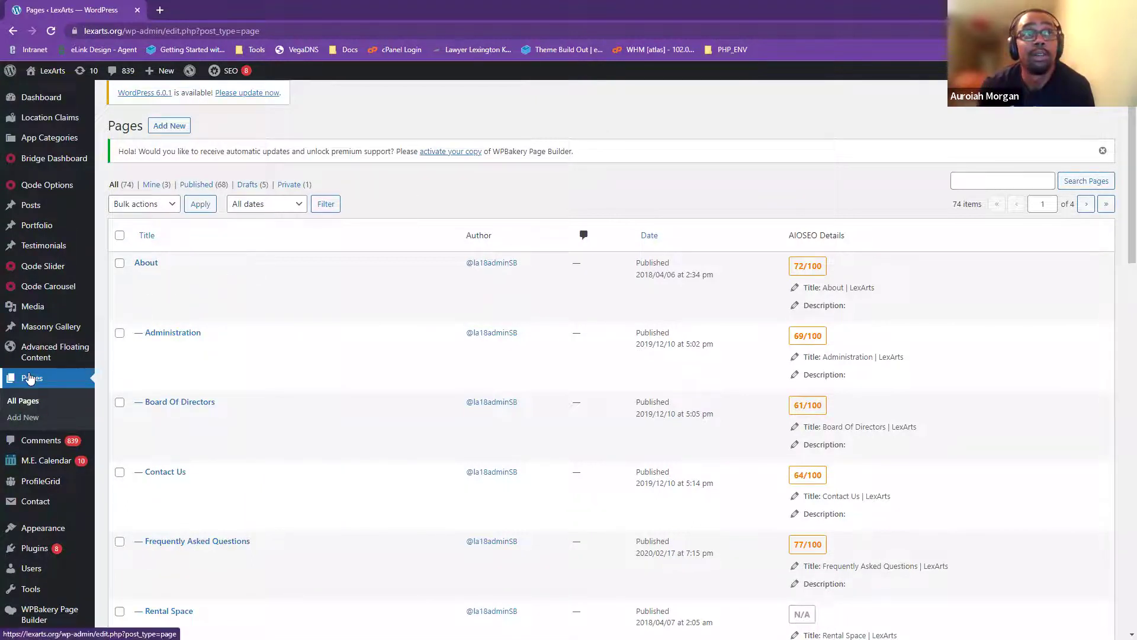
mouse_move(150, 272)
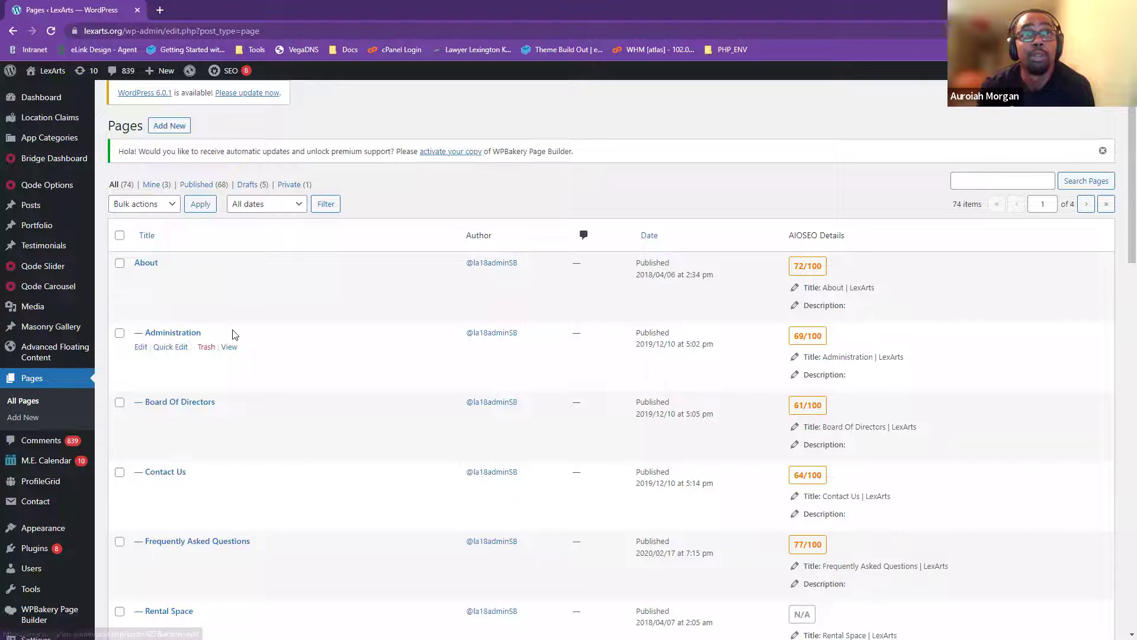
scroll(228, 296, "down", 1)
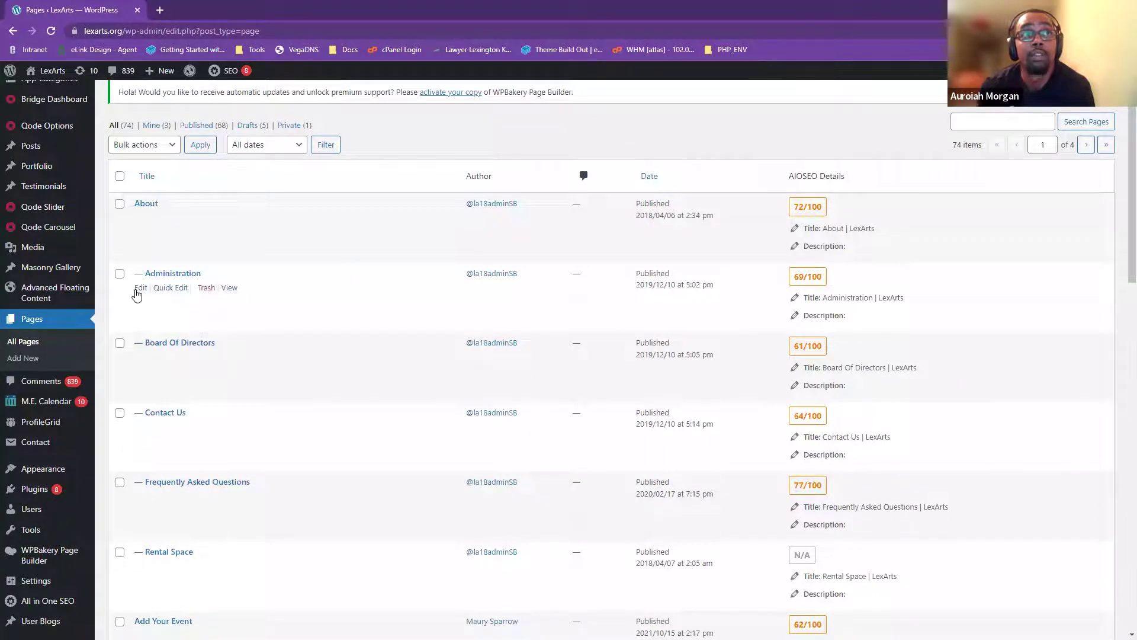
scroll(137, 319, "down", 2)
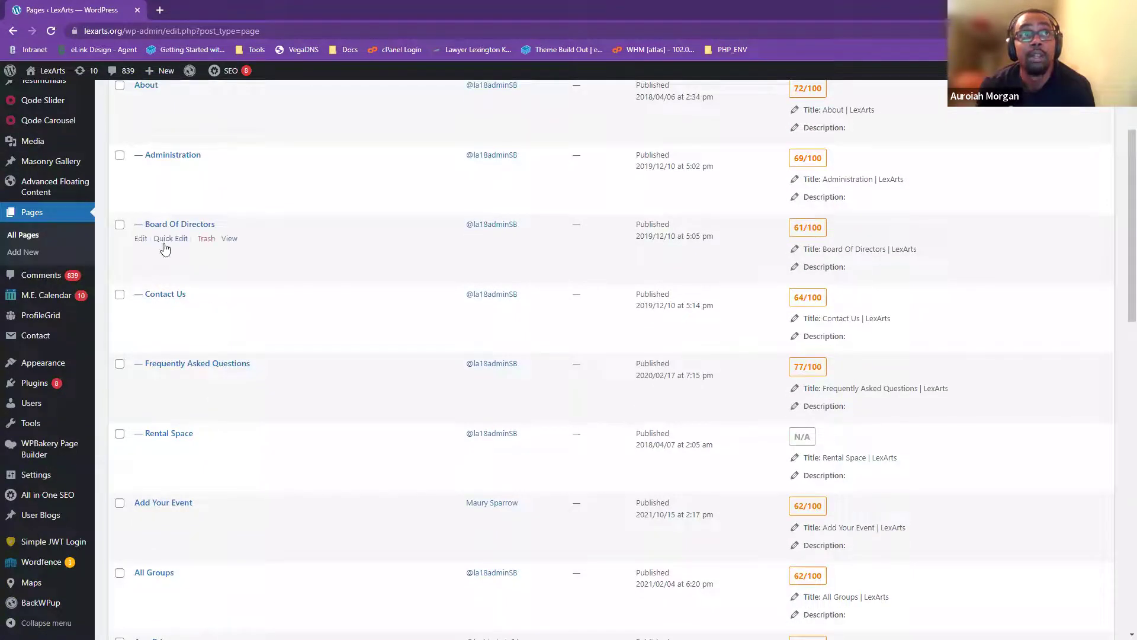
scroll(165, 526, "down", 4)
scroll(191, 532, "down", 6)
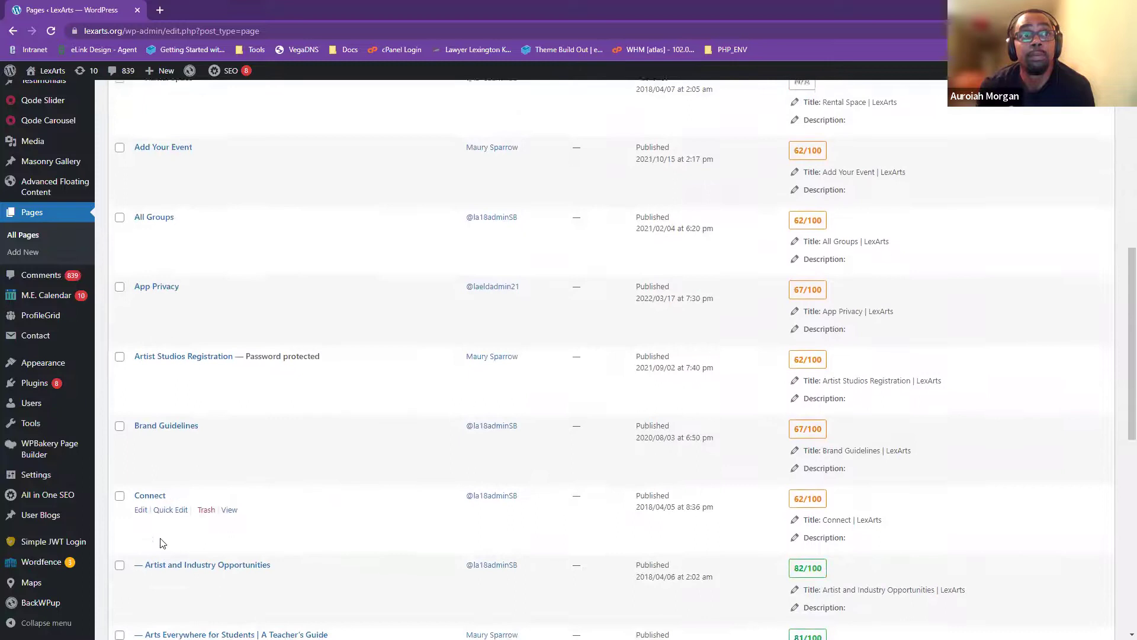
scroll(347, 536, "down", 6)
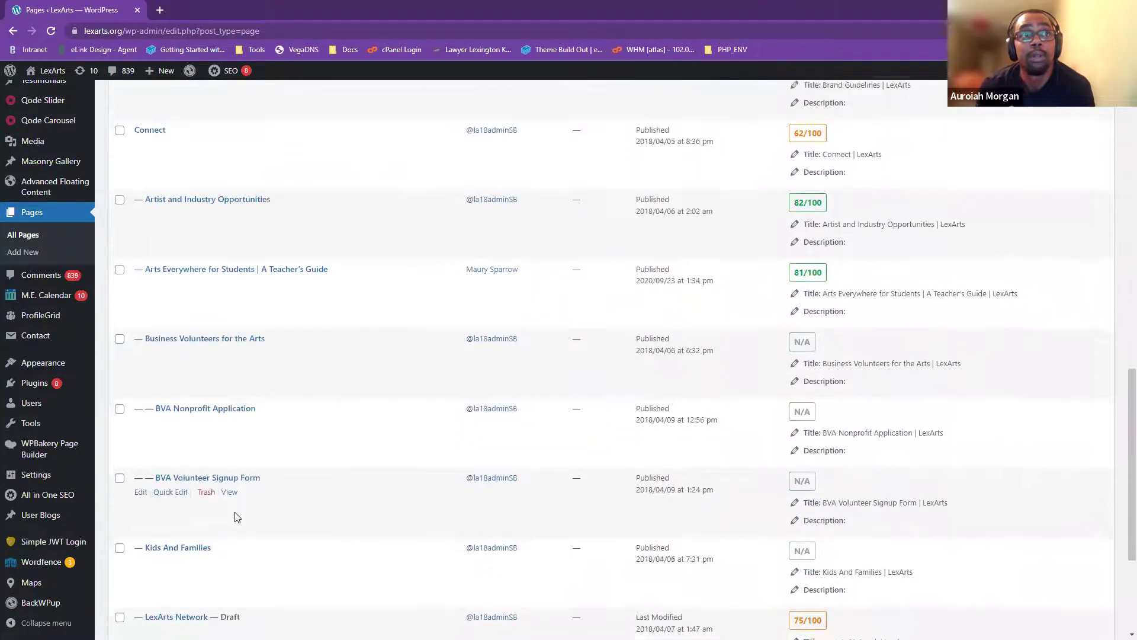
scroll(233, 482, "up", 3)
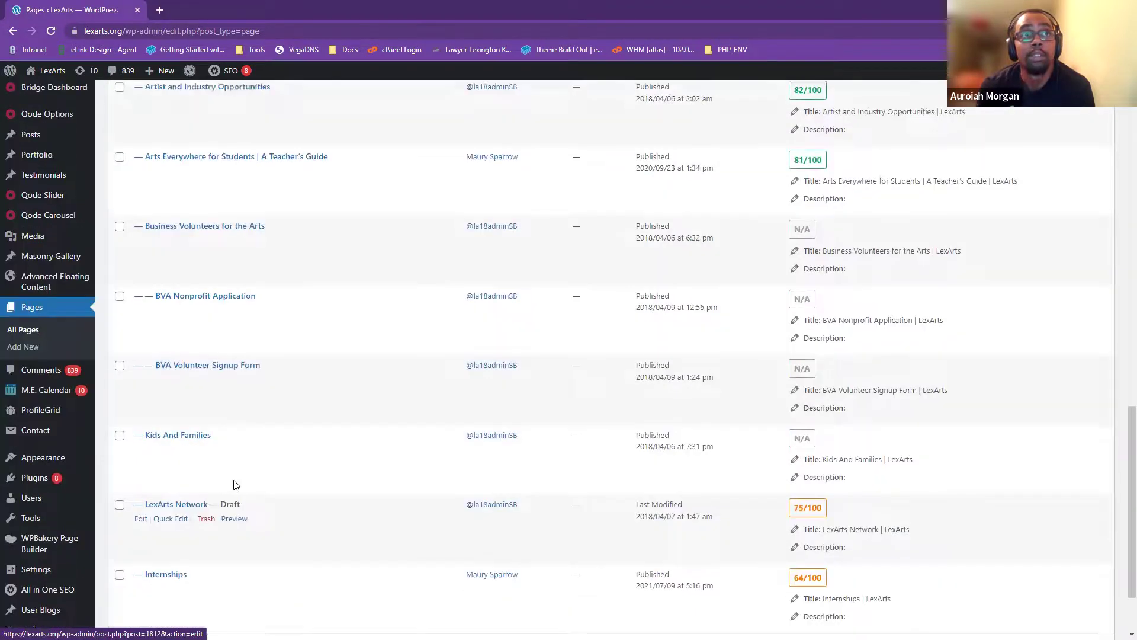
scroll(290, 503, "down", 3)
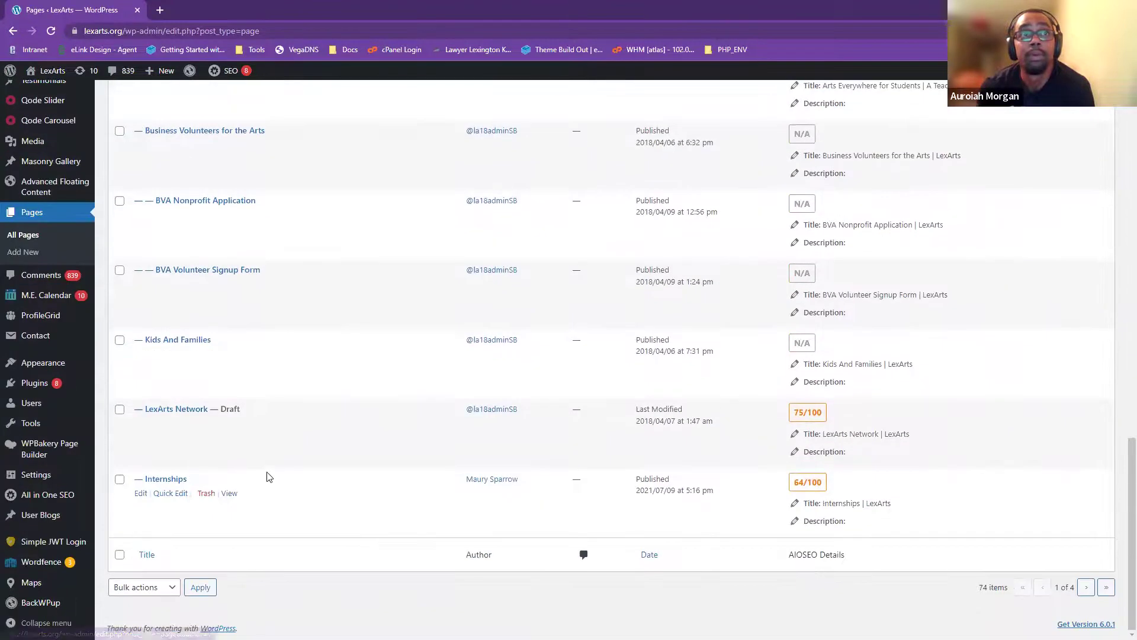
scroll(211, 533, "up", 6)
scroll(251, 569, "up", 12)
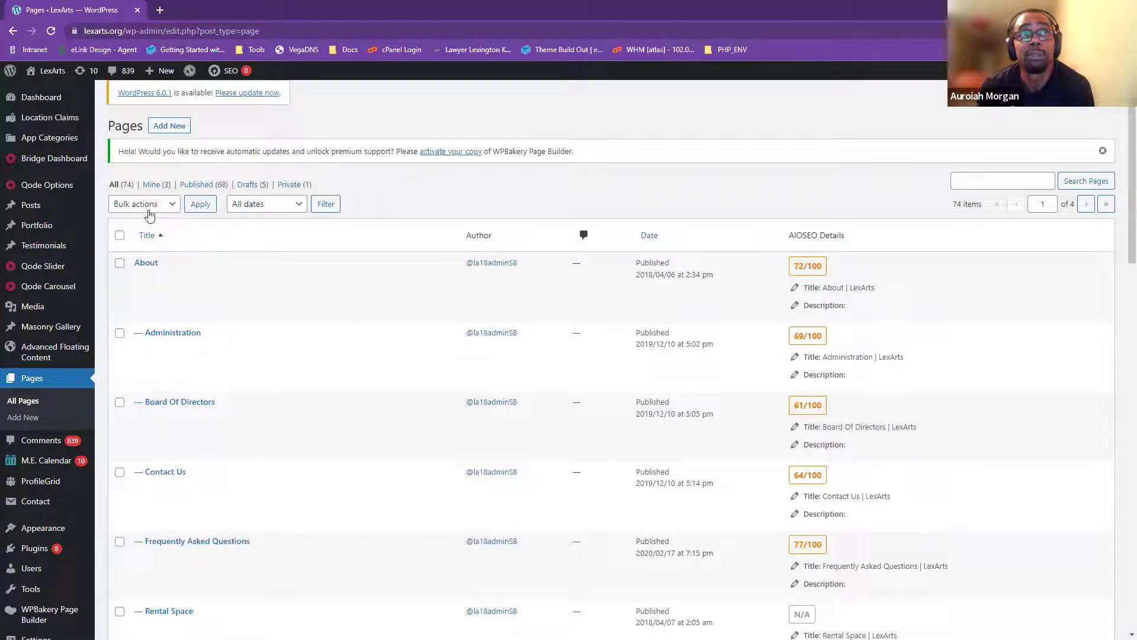
scroll(240, 465, "down", 9)
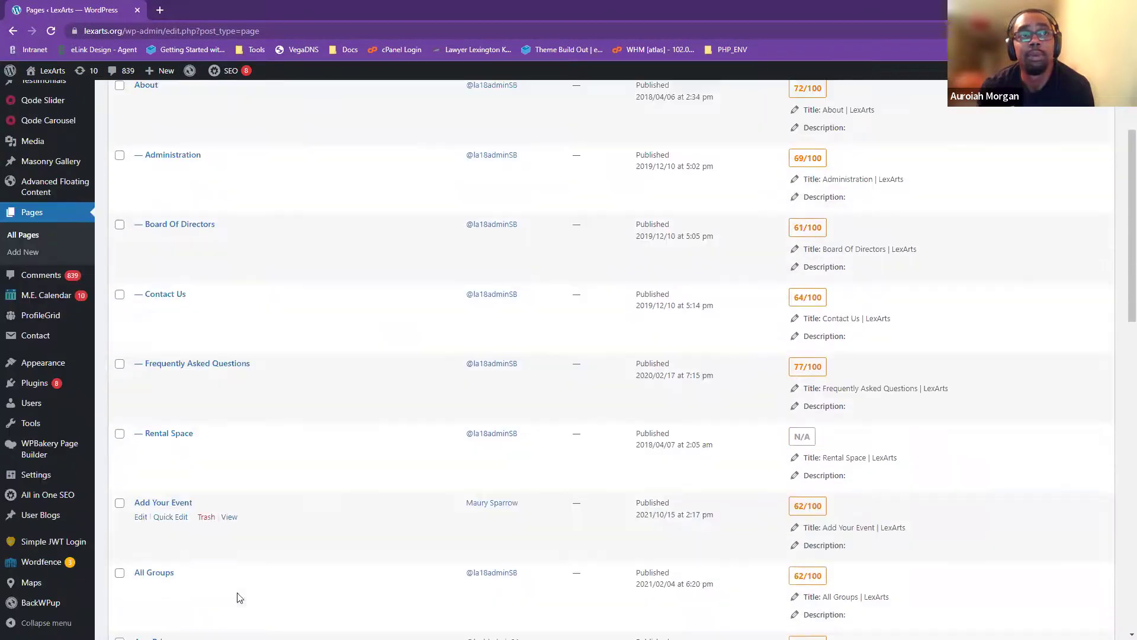
scroll(341, 524, "up", 5)
scroll(341, 525, "up", 4)
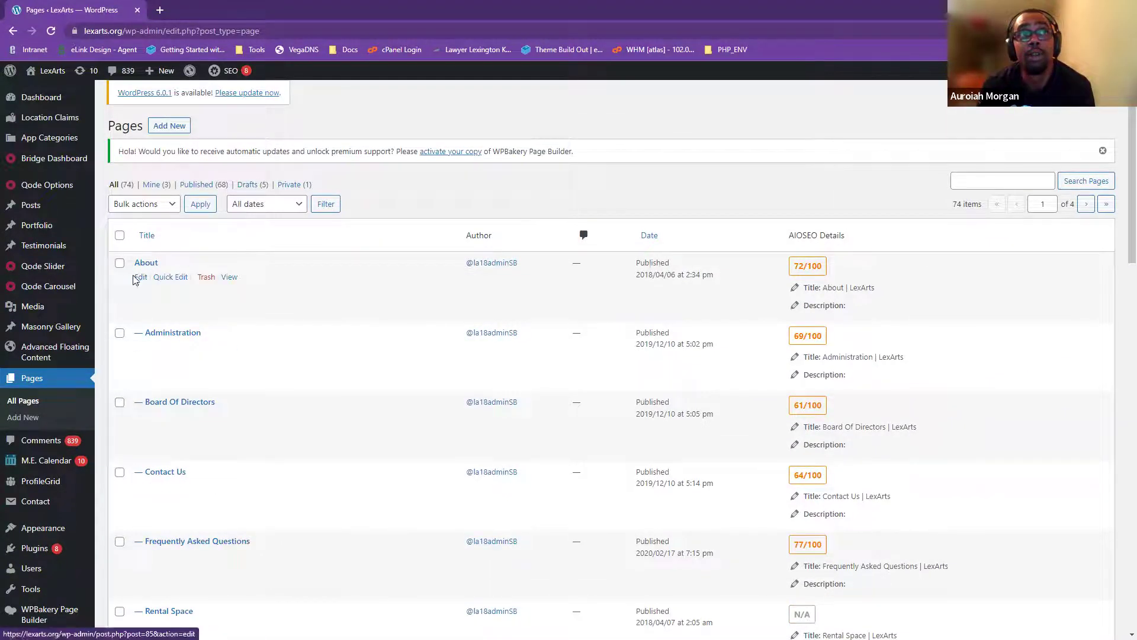
- Open the About page in the editor and look over its title and permalink
left_click(151, 268)
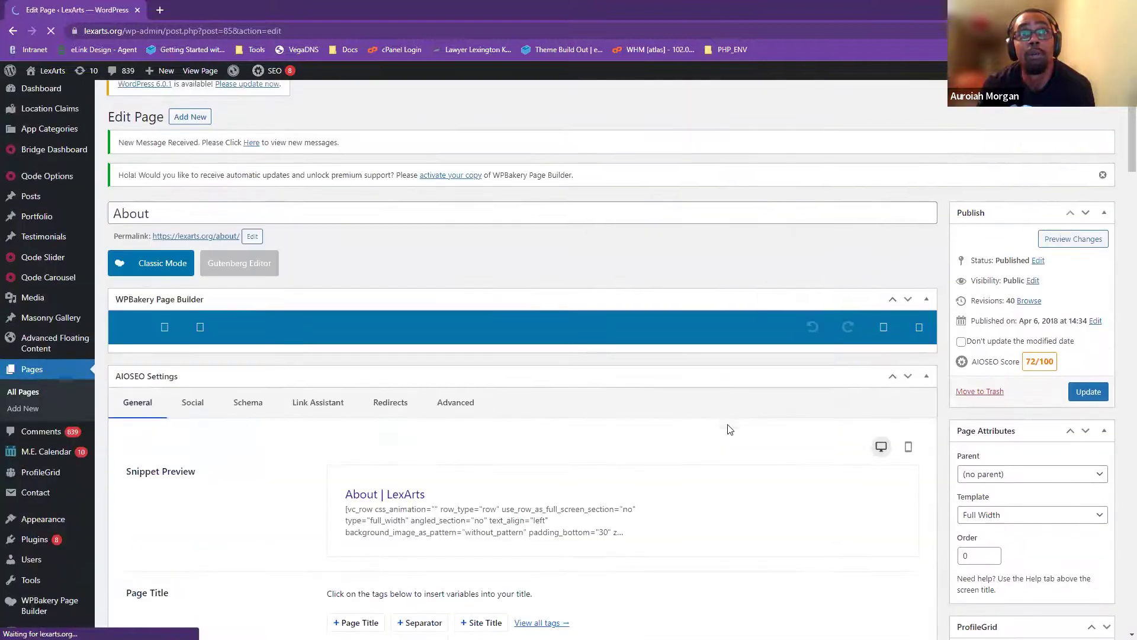
double_click(190, 214)
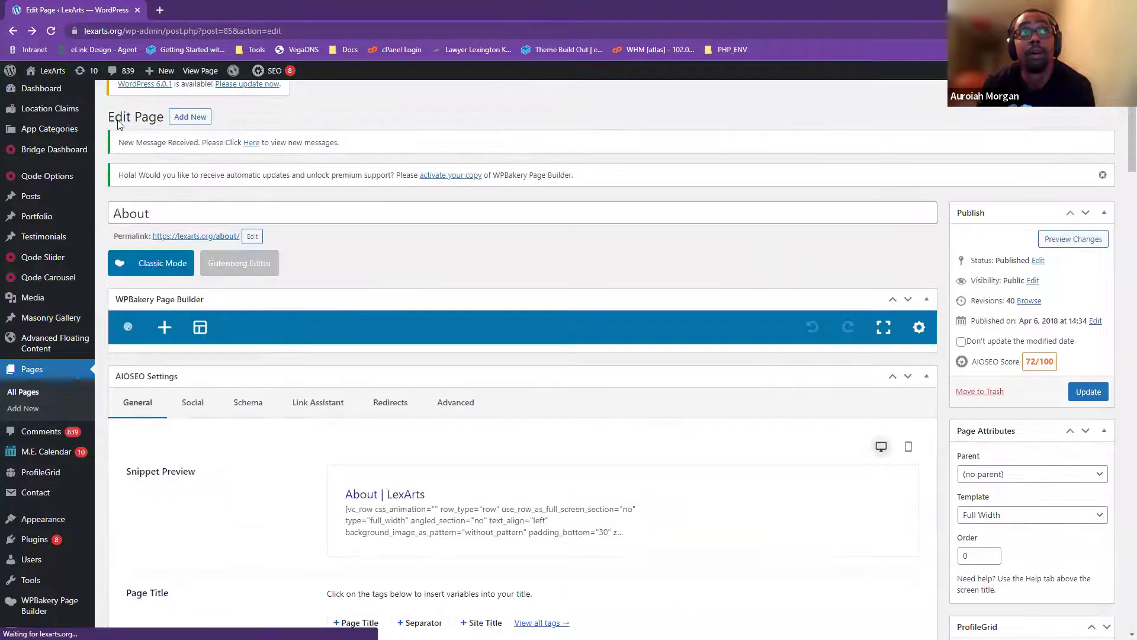
double_click(118, 118)
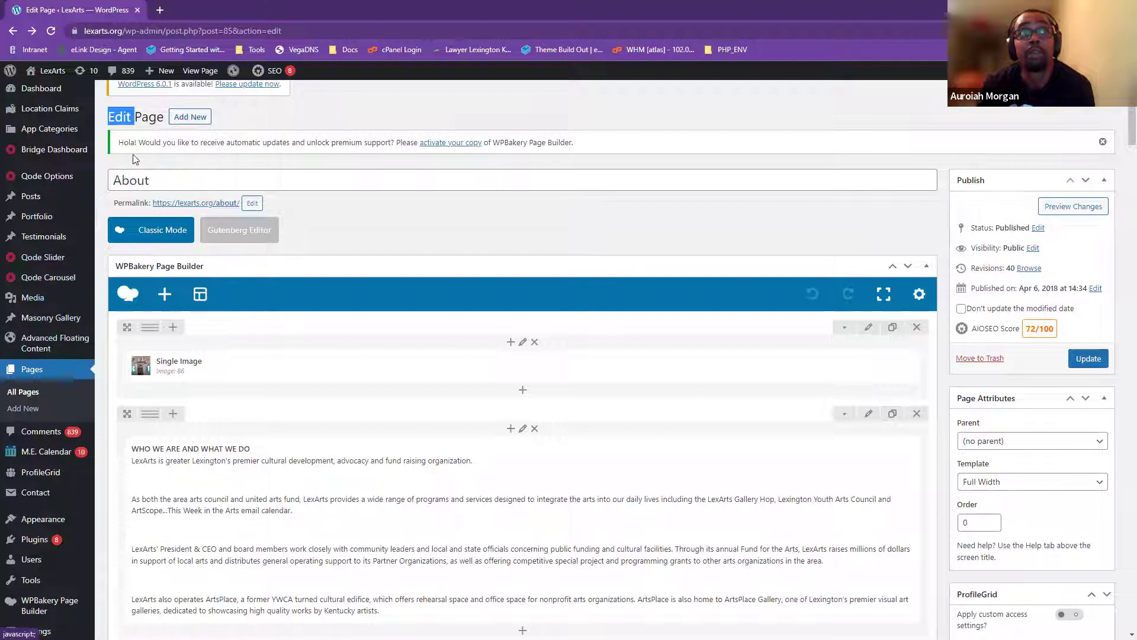
left_click(176, 183)
left_click_drag(293, 206, 115, 206)
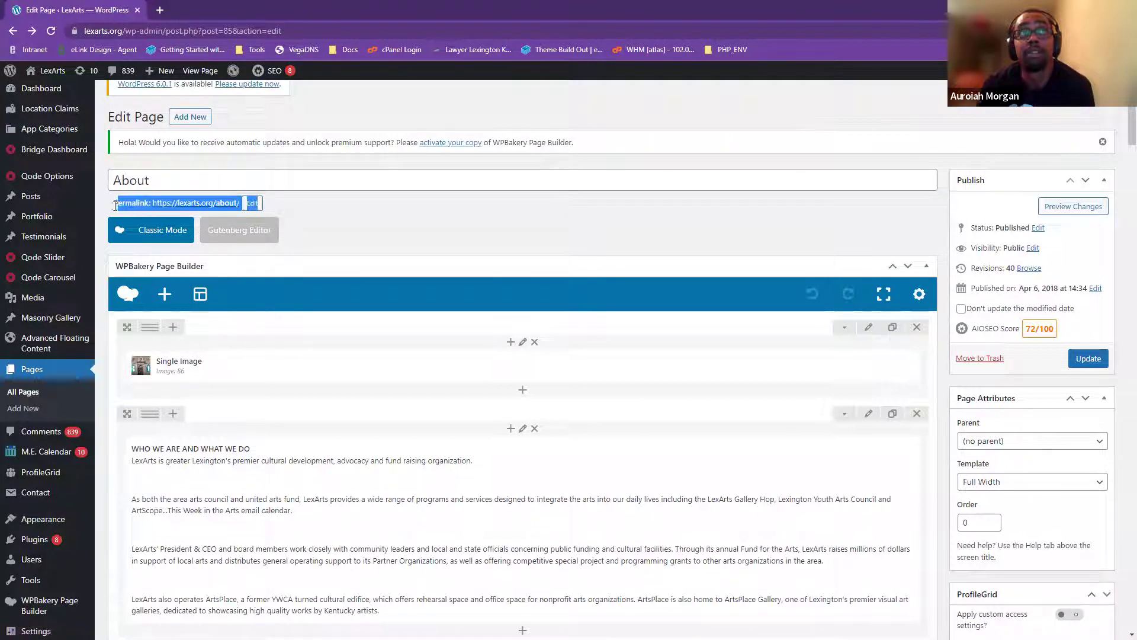
left_click(214, 210)
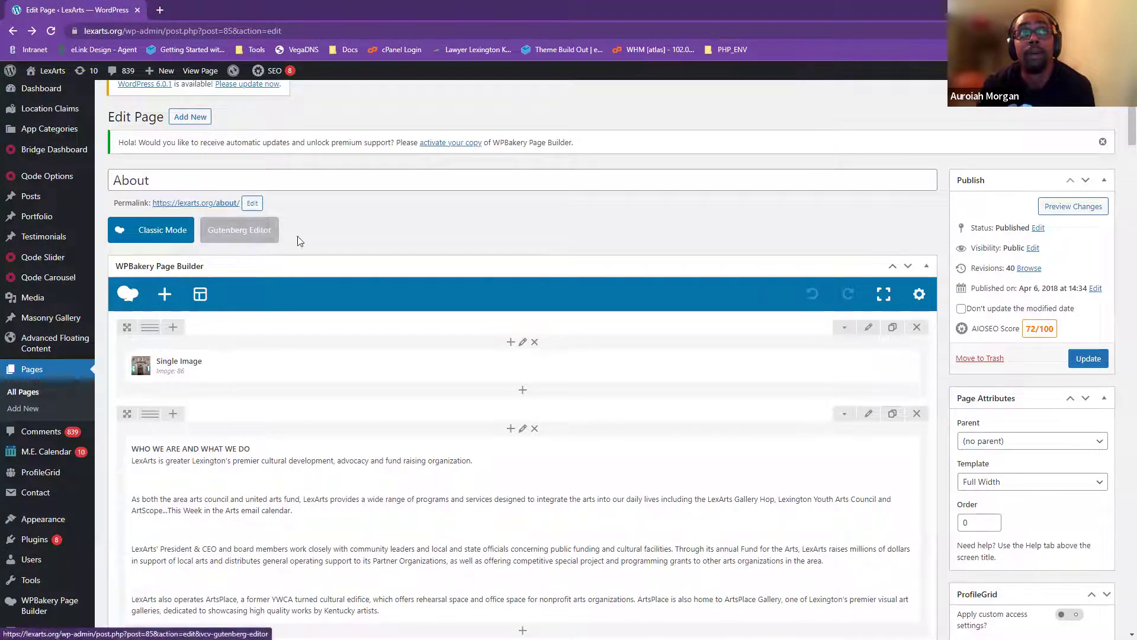
- Scroll through the About page's builder sections such as Who We Are and Event Space Rental
scroll(626, 331, "down", 1)
scroll(626, 330, "down", 2)
scroll(465, 489, "up", 3)
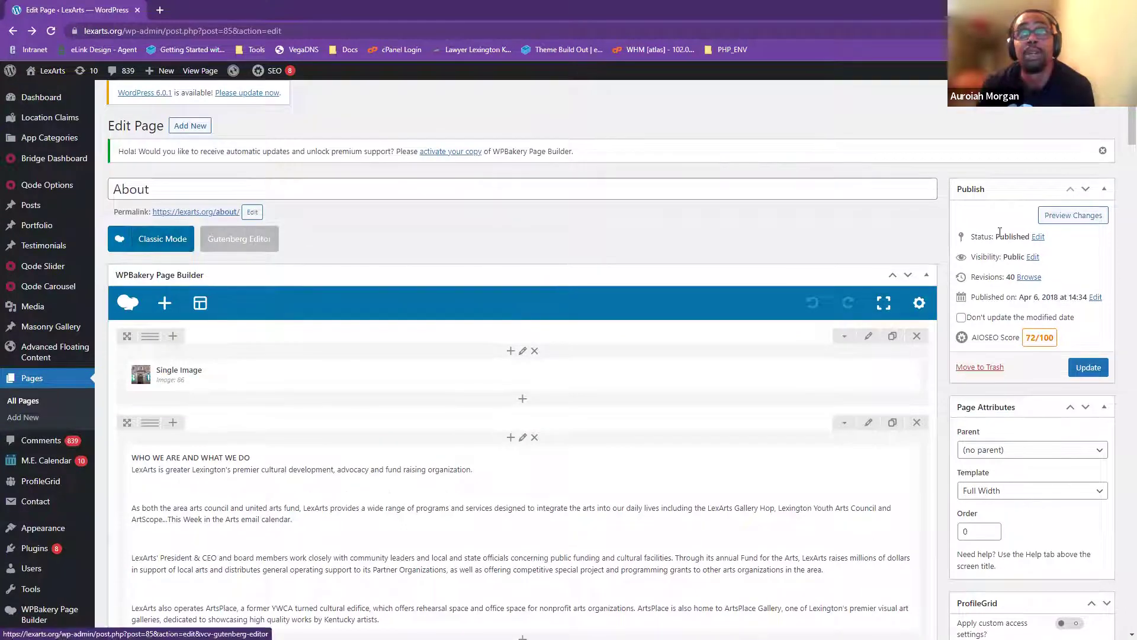
scroll(1122, 137, "down", 3)
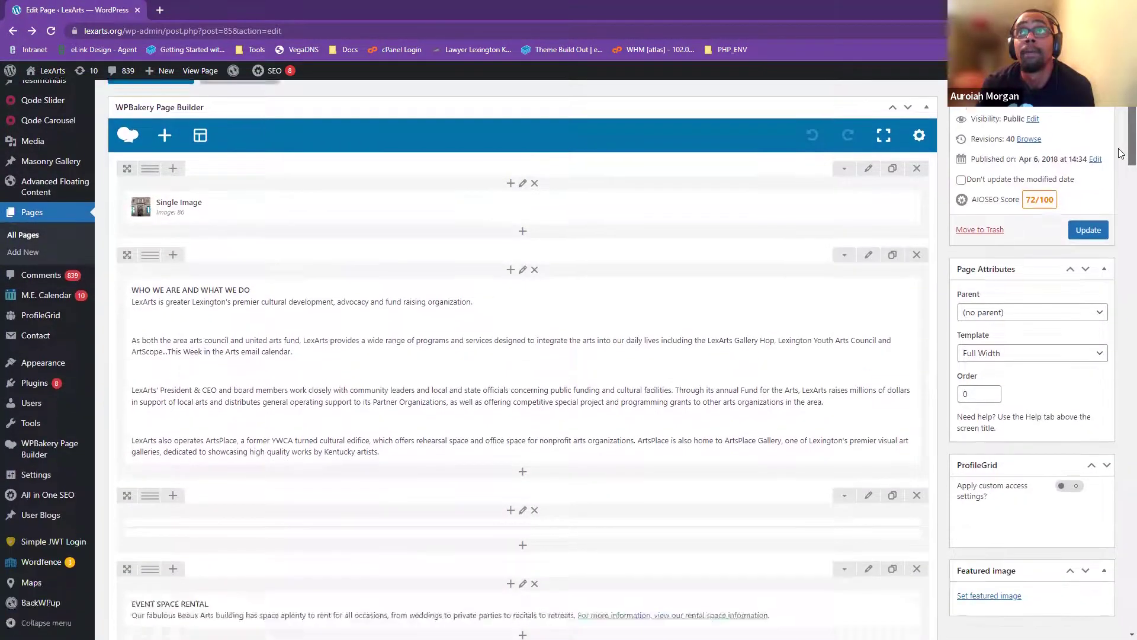
scroll(1067, 134, "up", 2)
scroll(1019, 130, "down", 2)
scroll(1044, 150, "up", 1)
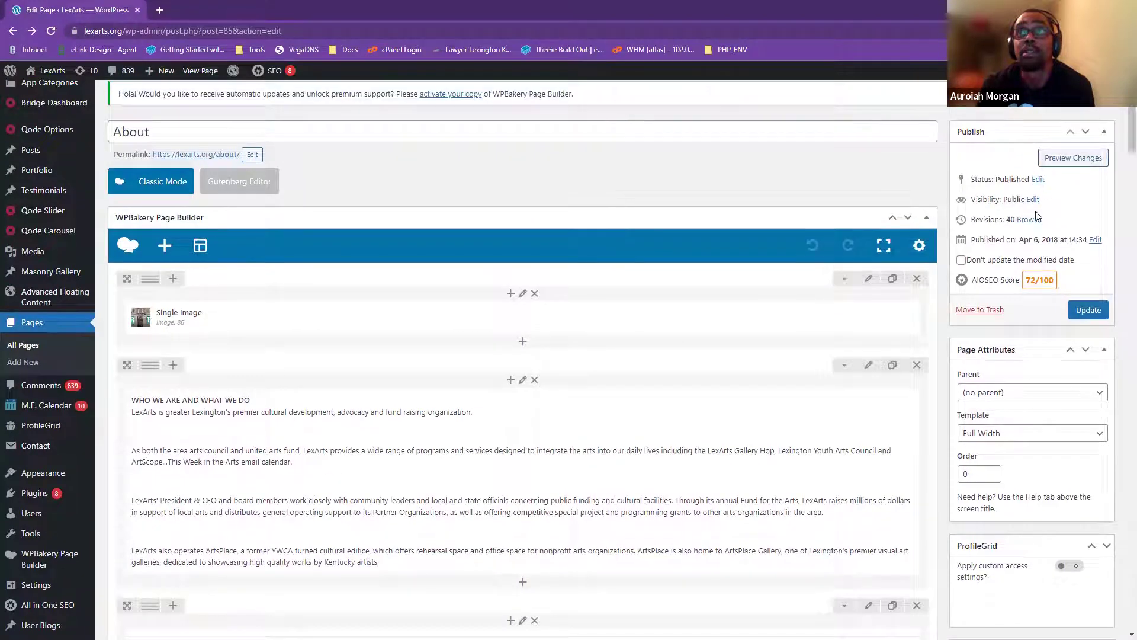
scroll(980, 303, "down", 5)
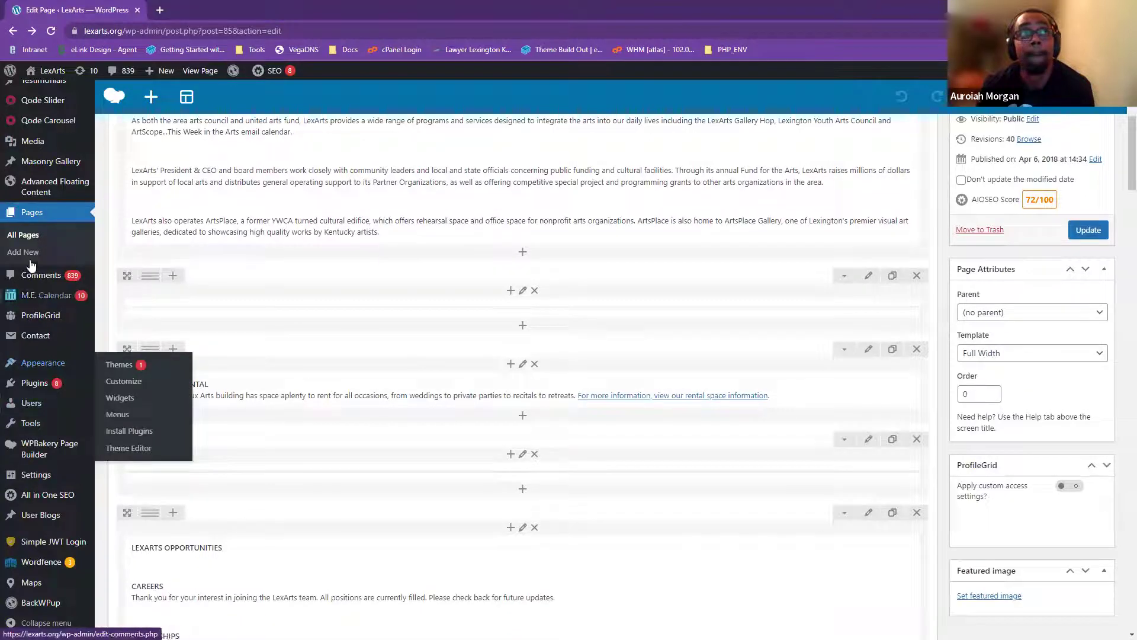
mouse_move(26, 142)
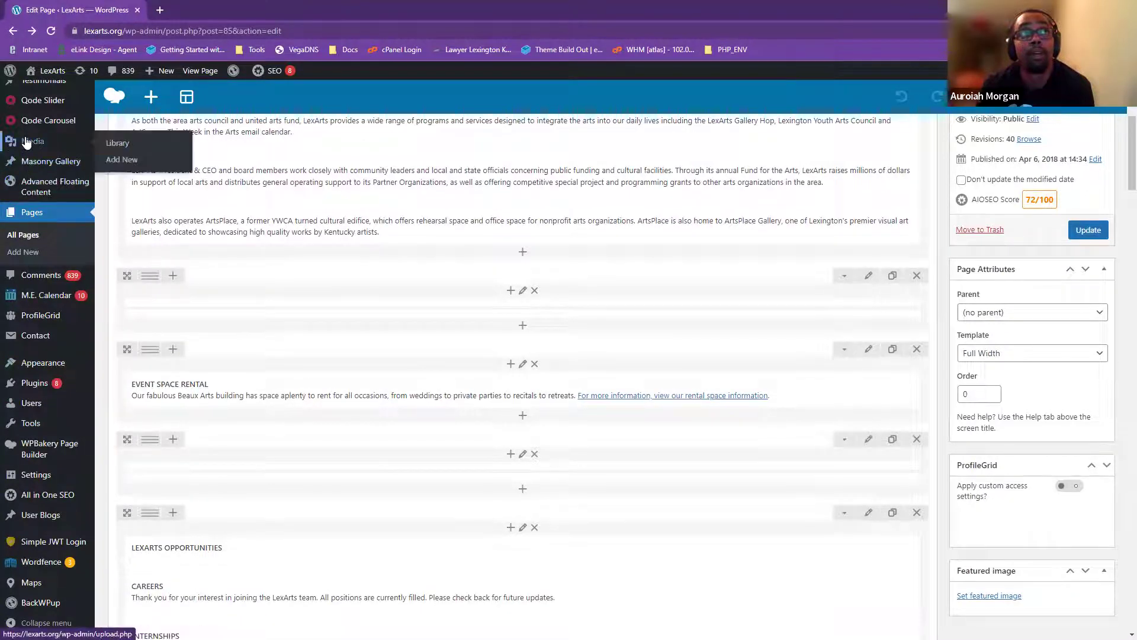
left_click(26, 142)
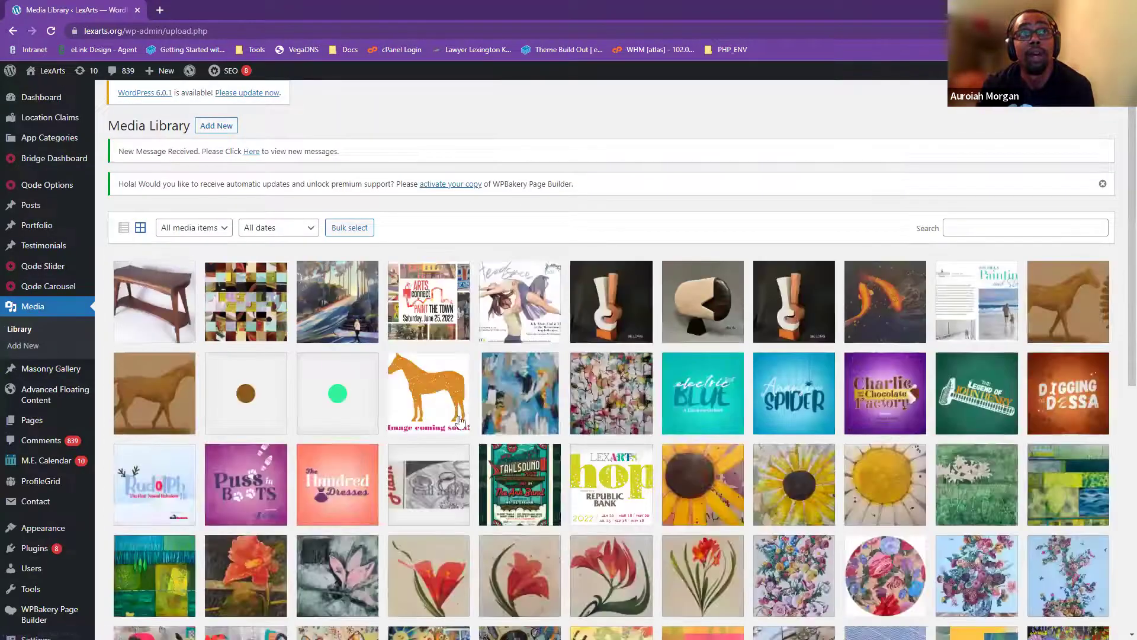
scroll(518, 471, "down", 5)
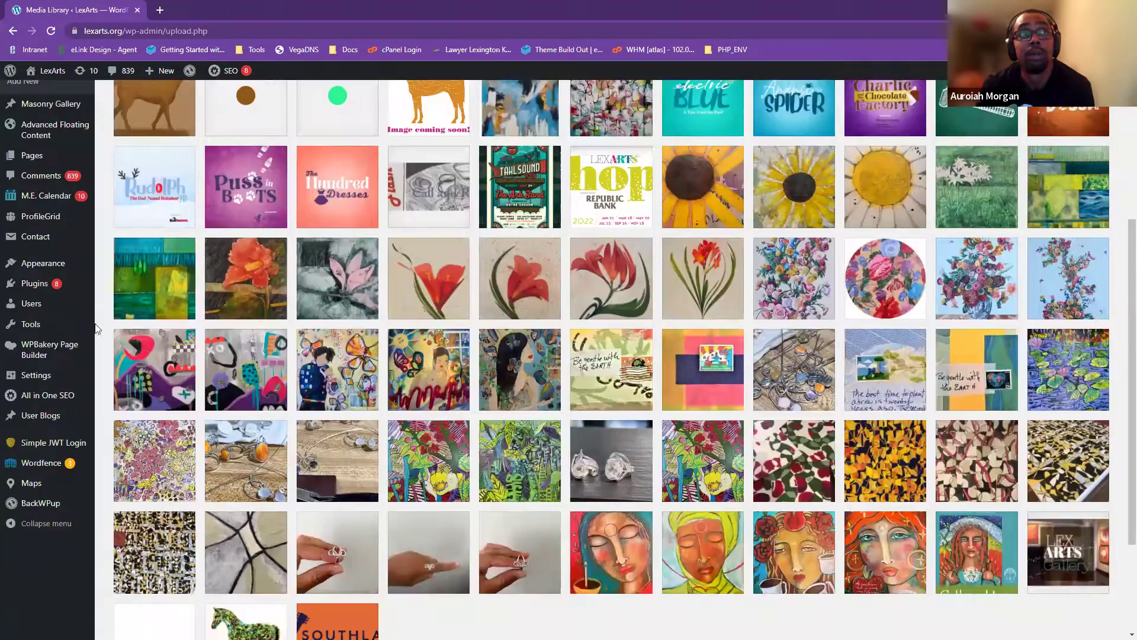
scroll(36, 237, "up", 2)
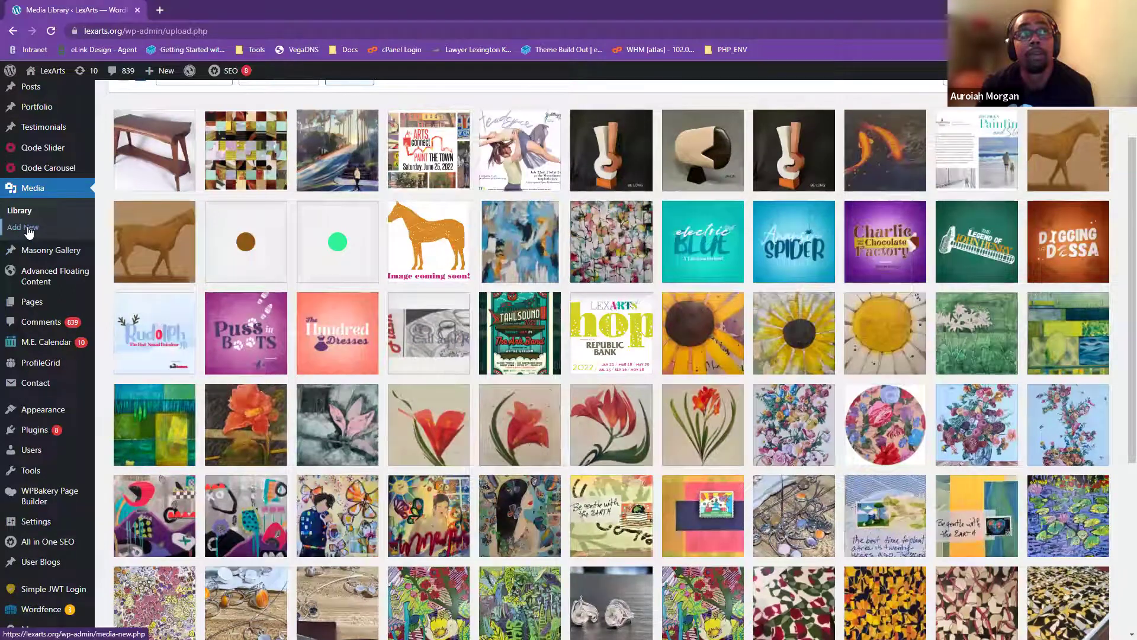
scroll(103, 255, "up", 2)
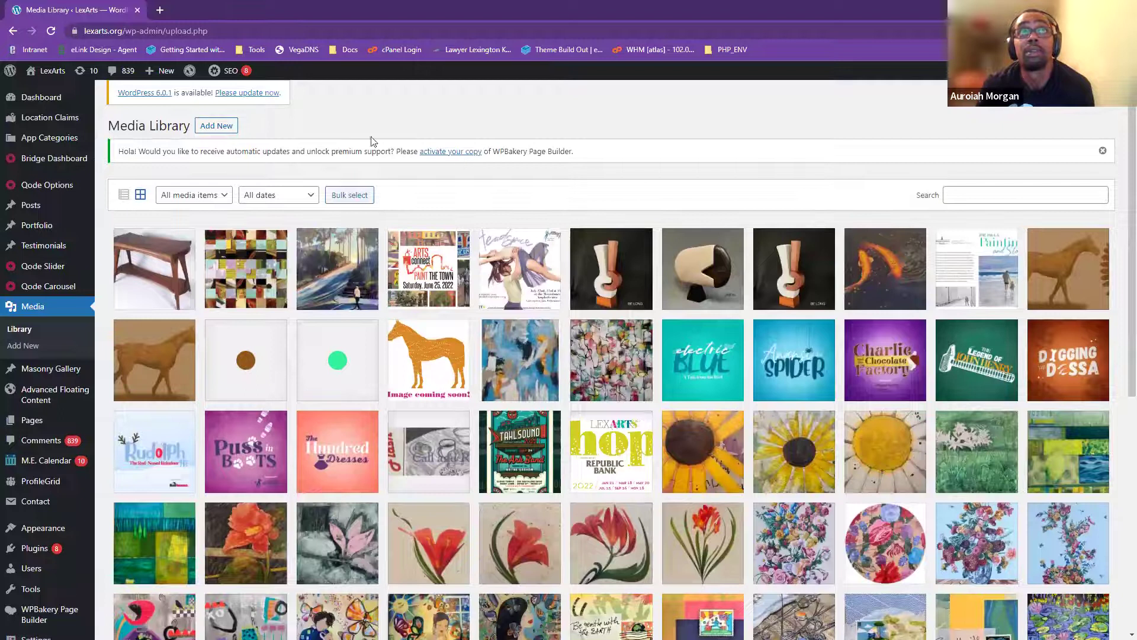
left_click_drag(110, 131, 153, 130)
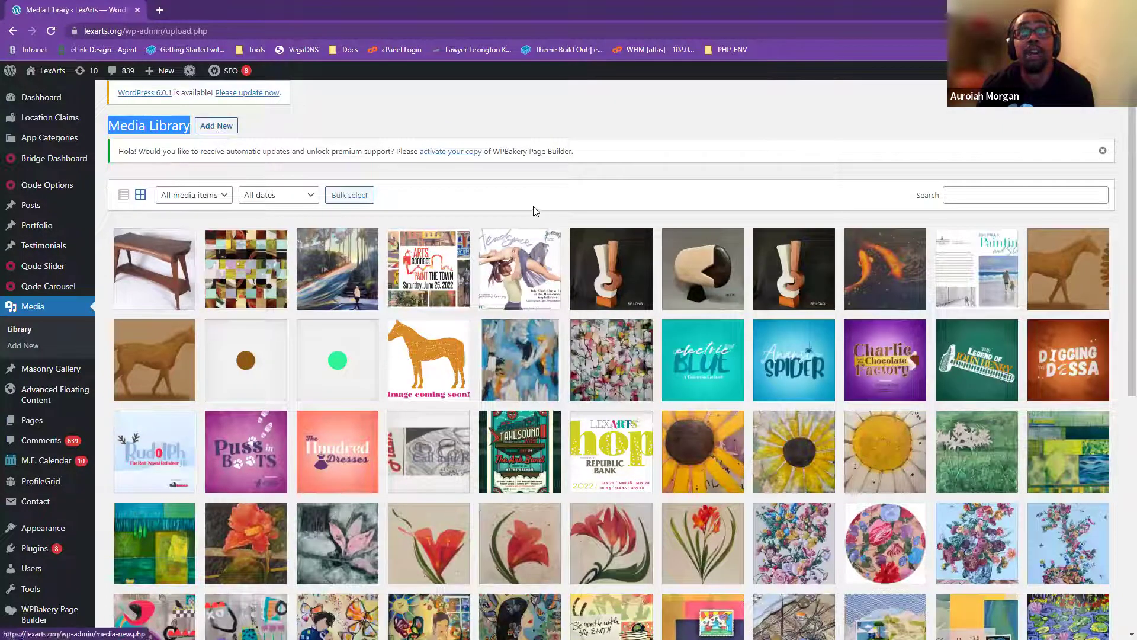
scroll(208, 166, "down", 1)
scroll(207, 177, "up", 1)
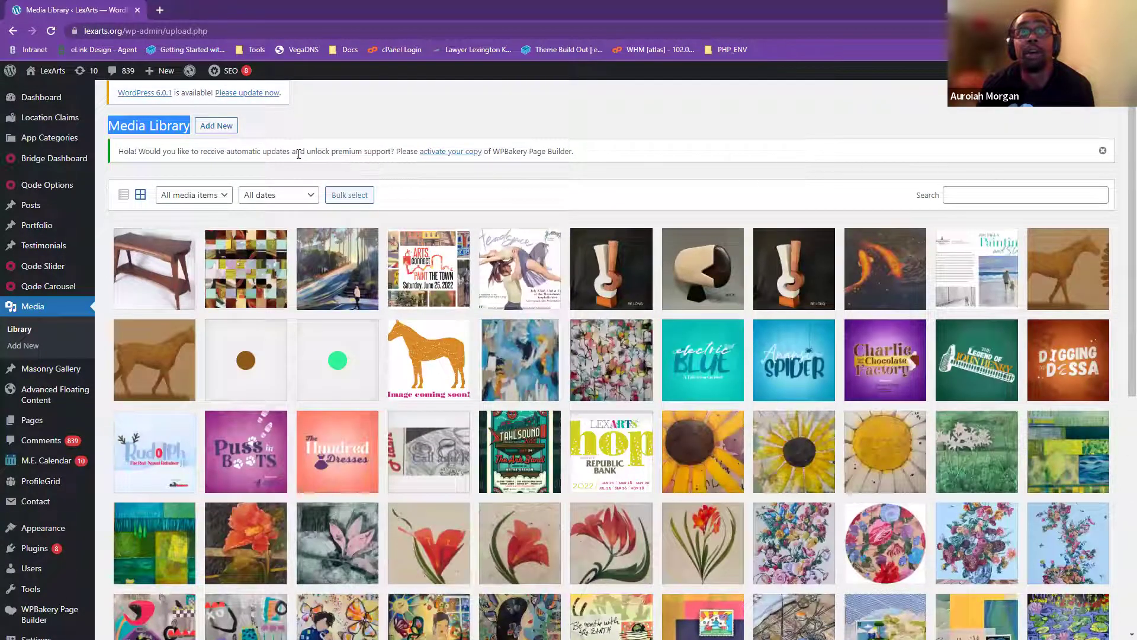
left_click_drag(299, 154, 361, 154)
left_click(429, 163)
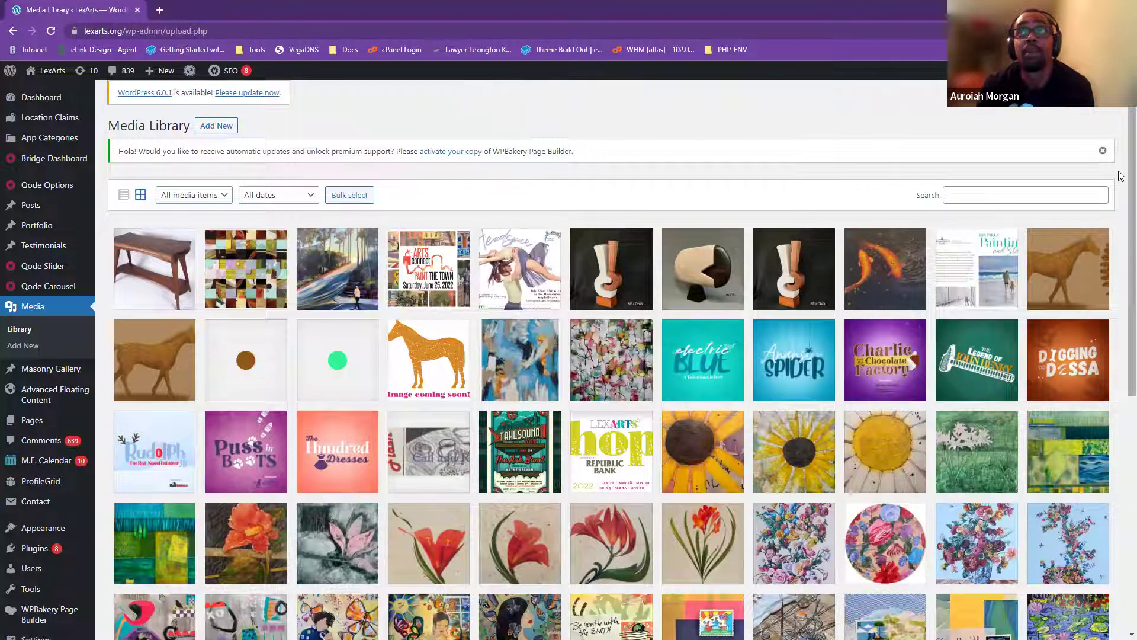
scroll(1106, 182, "down", 2)
scroll(586, 153, "up", 2)
left_click_drag(586, 153, 506, 154)
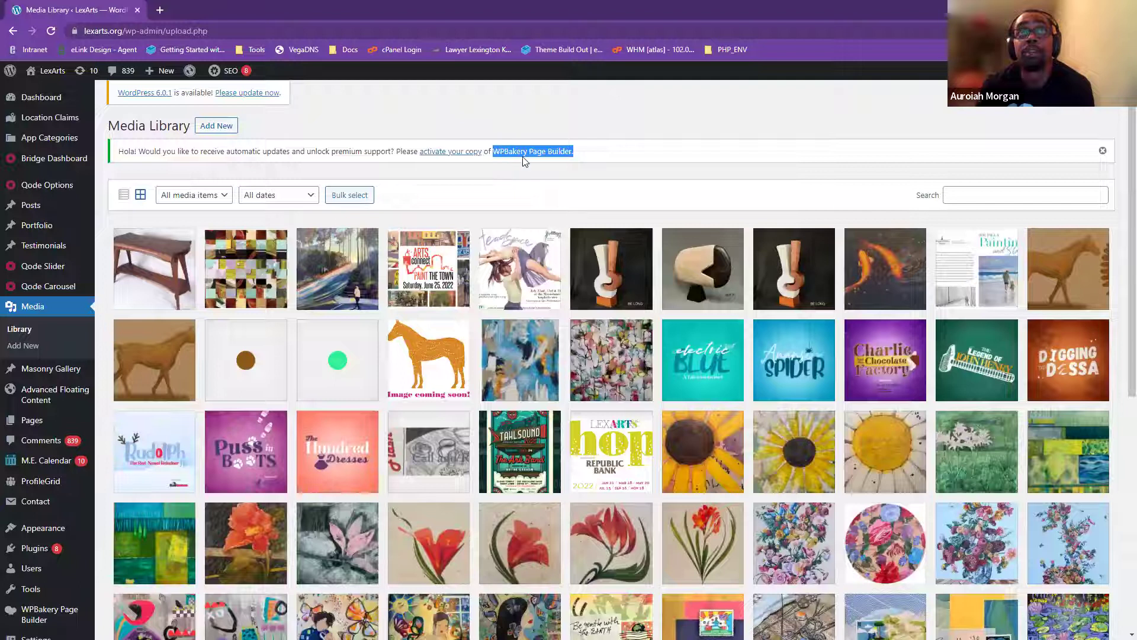
scroll(18, 450, "down", 2)
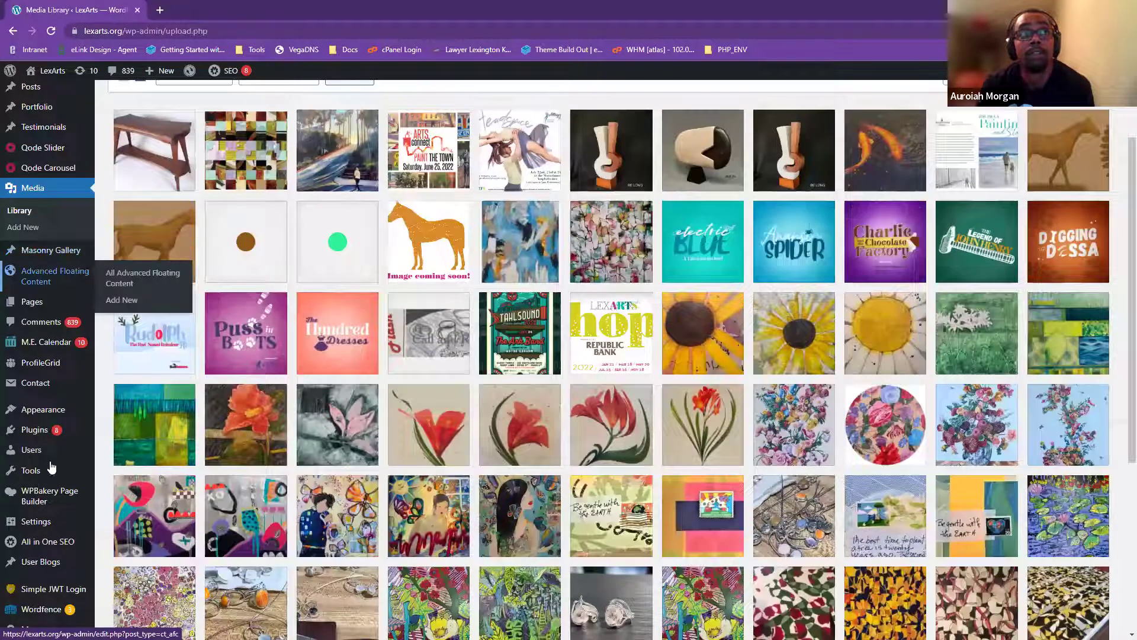
mouse_move(38, 504)
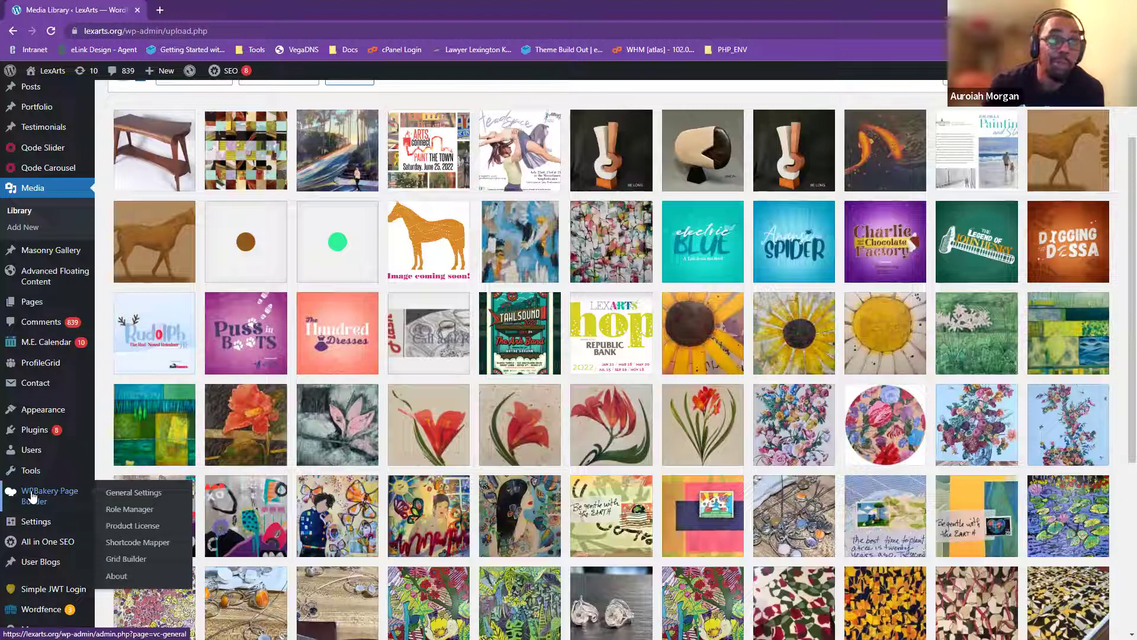
scroll(51, 470, "up", 2)
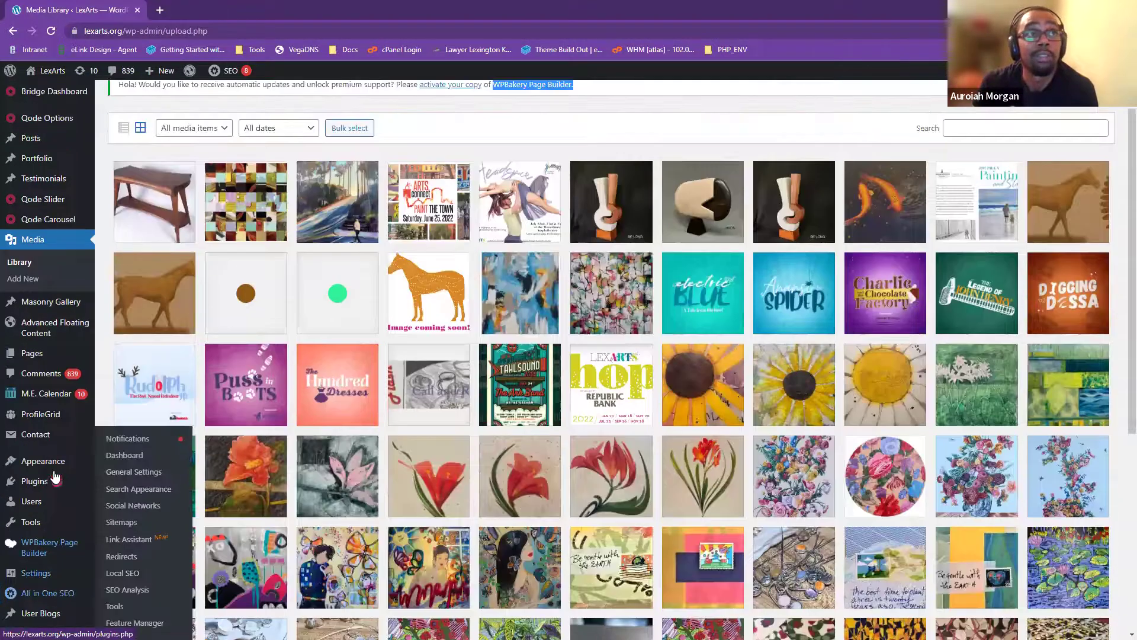
scroll(41, 438, "down", 2)
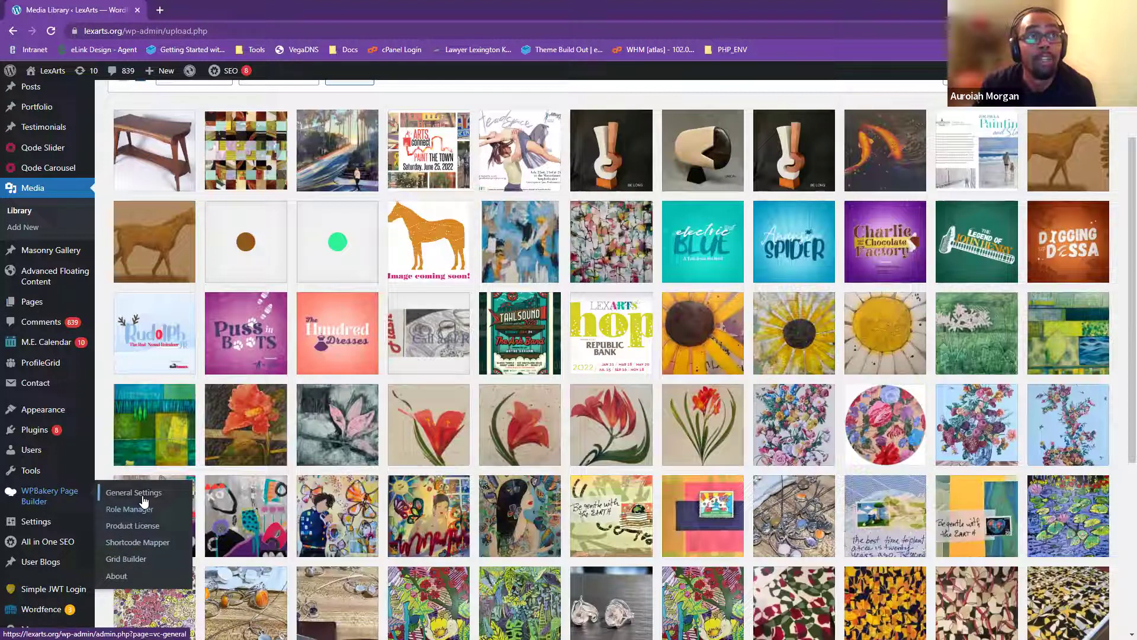
- Open WPBakery General Settings and review options like the latin font subset and default templates
left_click(33, 428)
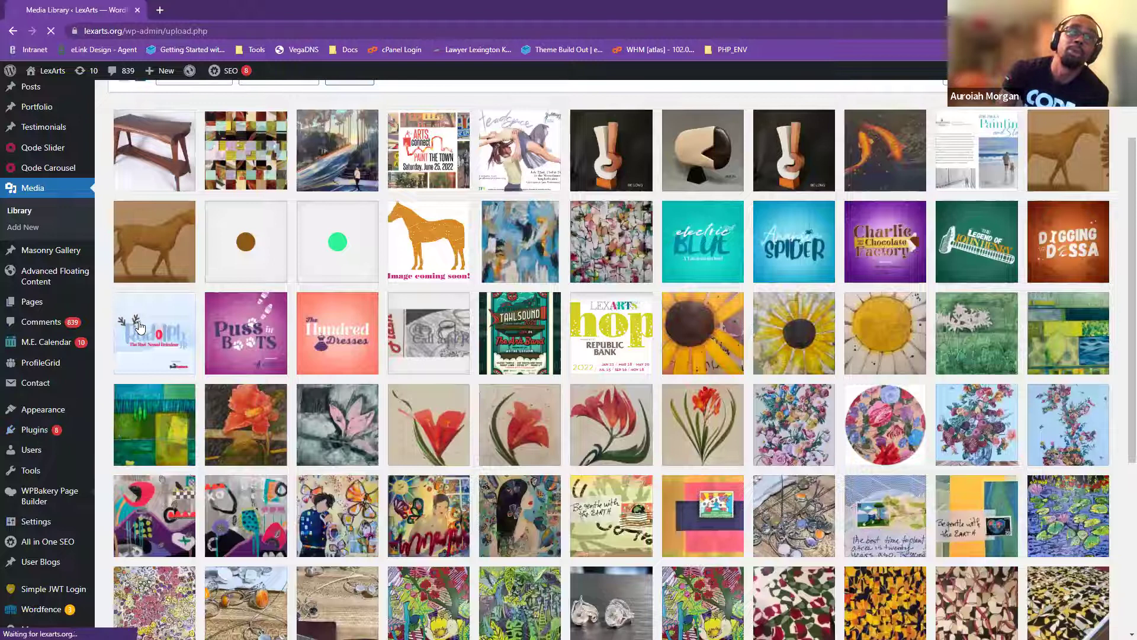
scroll(340, 374, "down", 2)
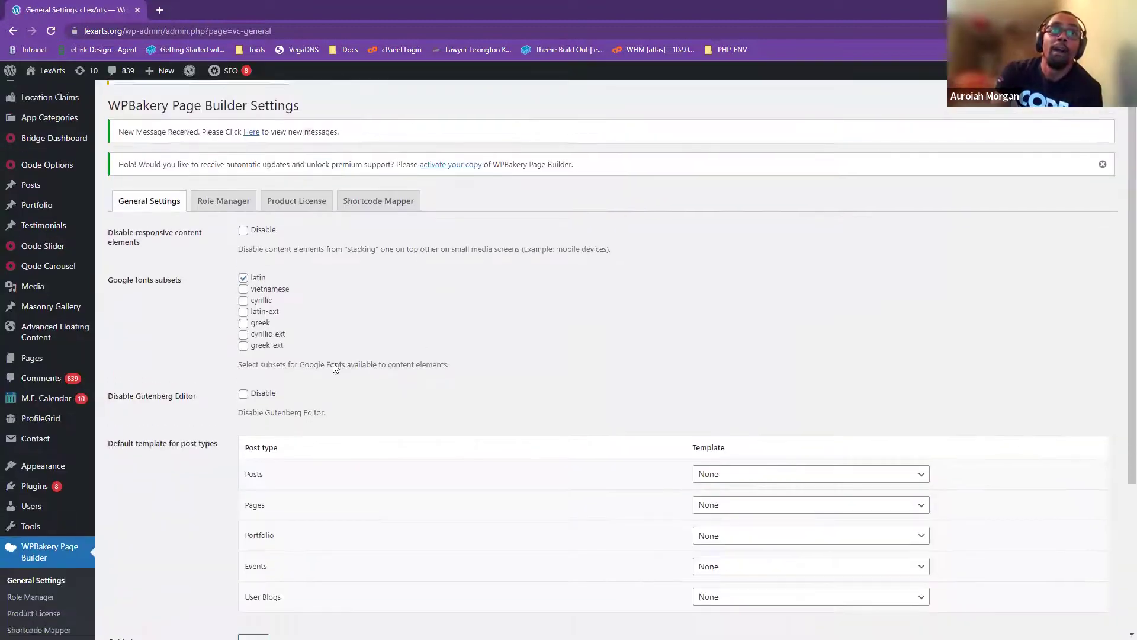
scroll(364, 408, "down", 2)
scroll(363, 412, "up", 3)
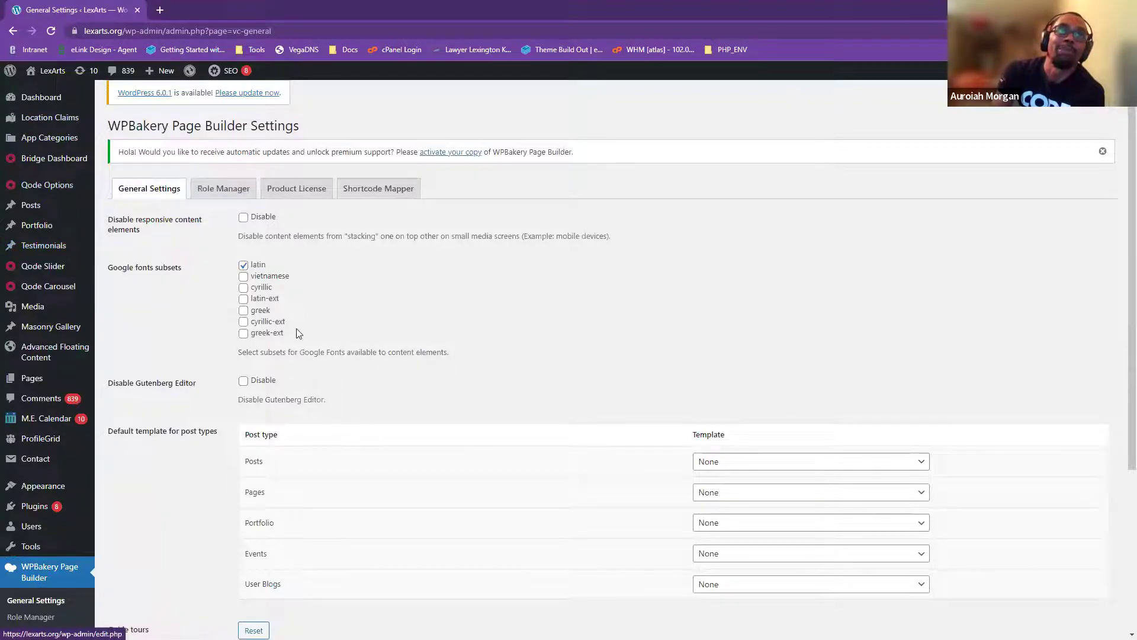
scroll(316, 169, "down", 2)
scroll(373, 268, "up", 2)
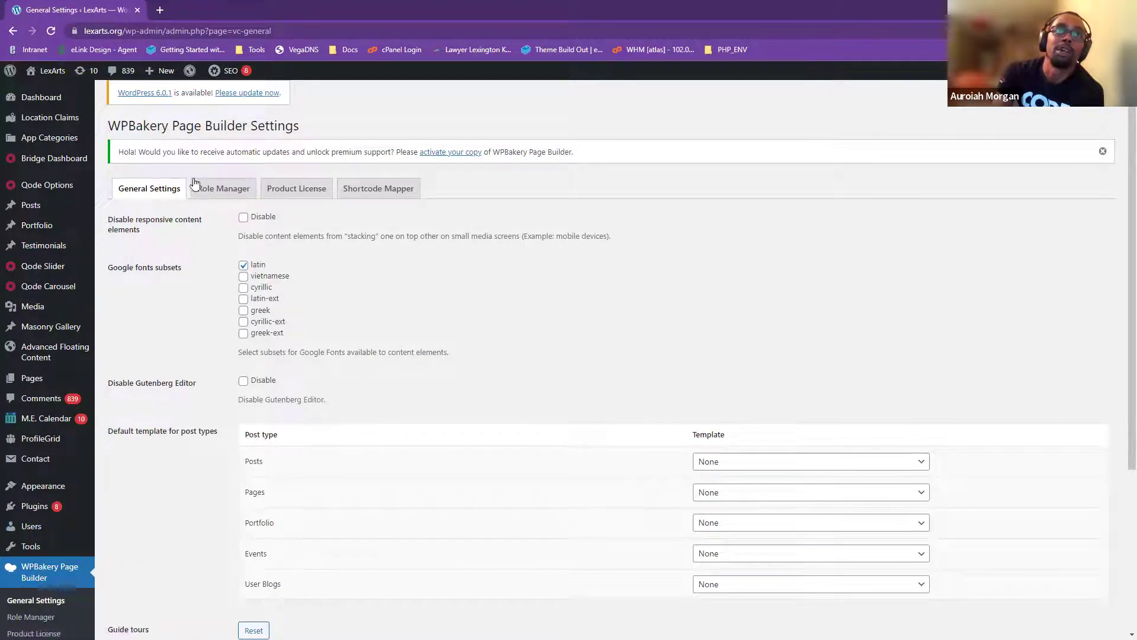
left_click_drag(157, 127, 316, 133)
left_click_drag(109, 126, 325, 134)
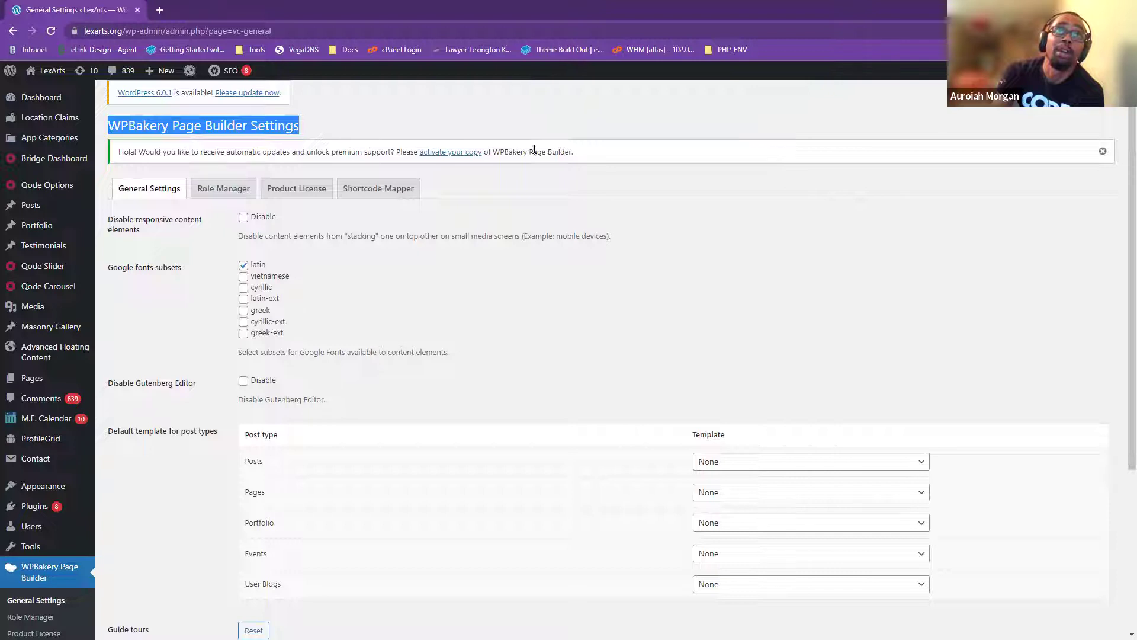
left_click(680, 152)
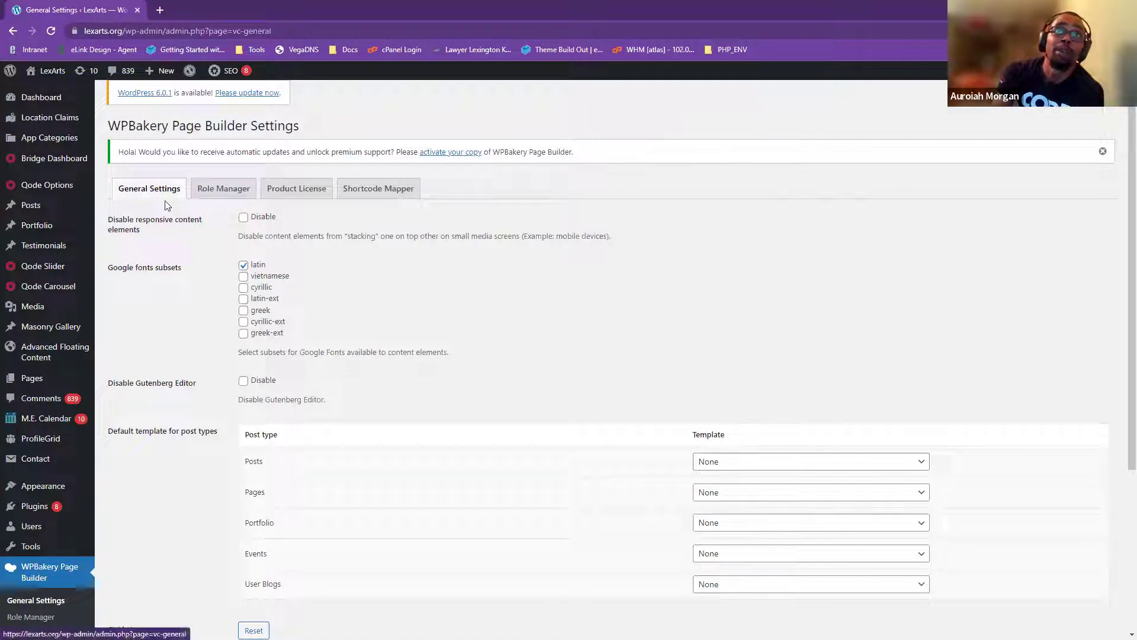
scroll(53, 580, "down", 2)
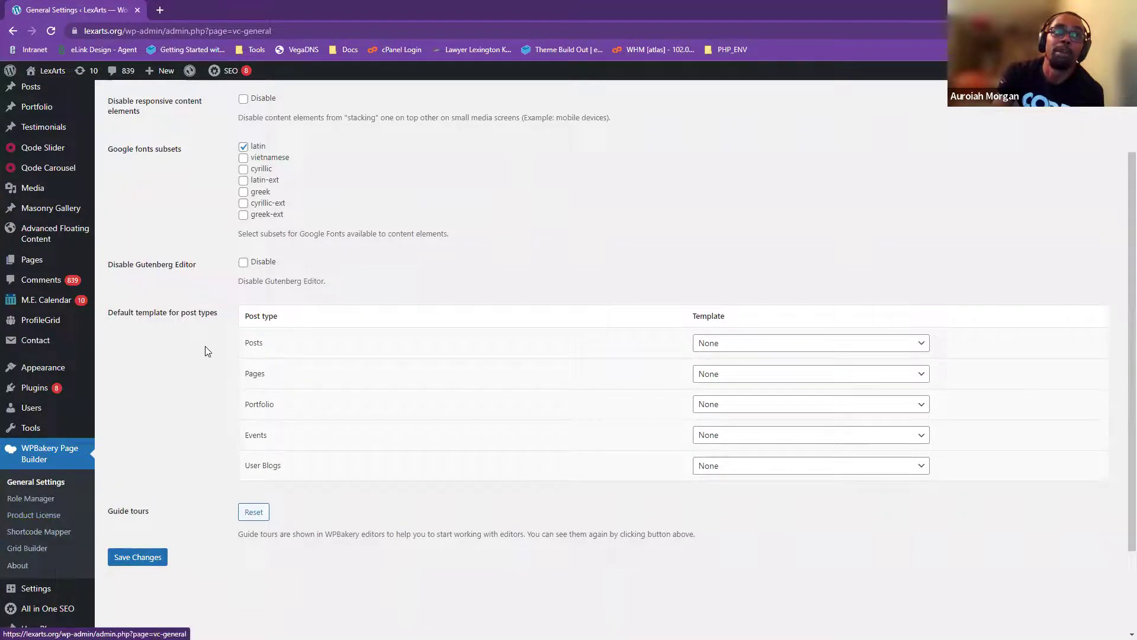
scroll(49, 476, "up", 2)
- Switch to the WPBakery Role Manager and scroll through the per-role access options
left_click(226, 196)
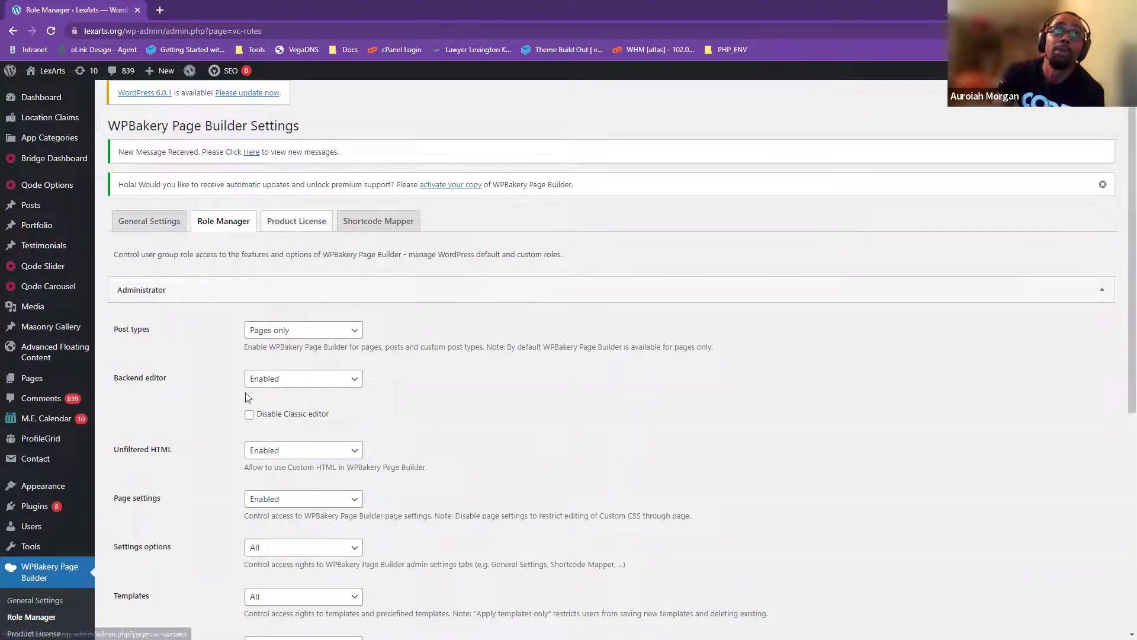
scroll(350, 451, "down", 4)
scroll(348, 454, "up", 4)
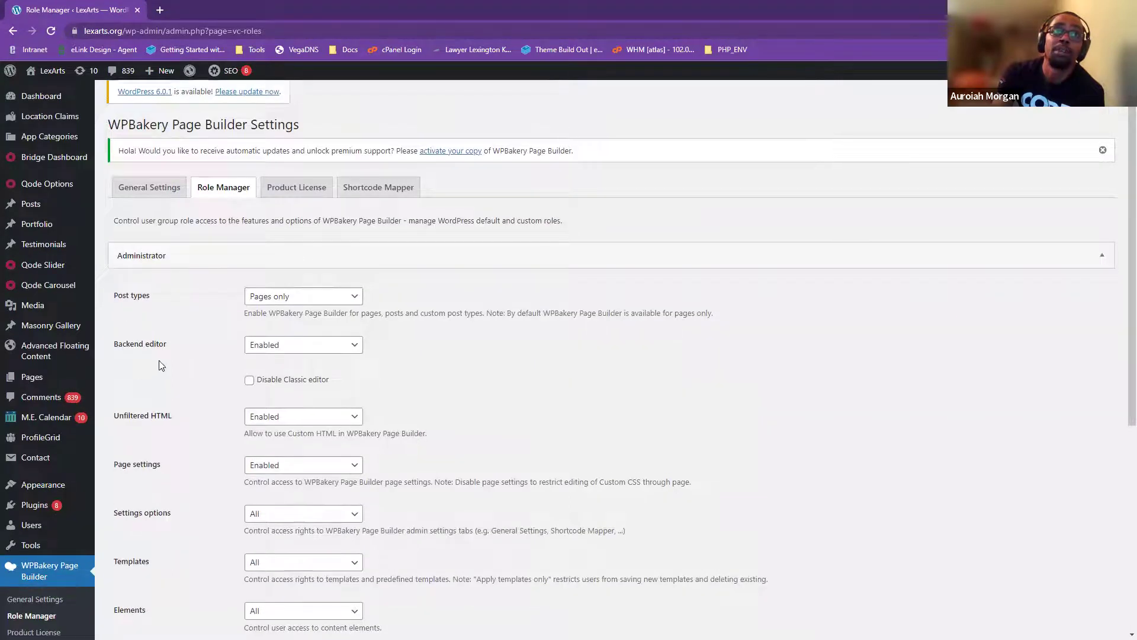
scroll(151, 302, "down", 3)
scroll(177, 420, "down", 3)
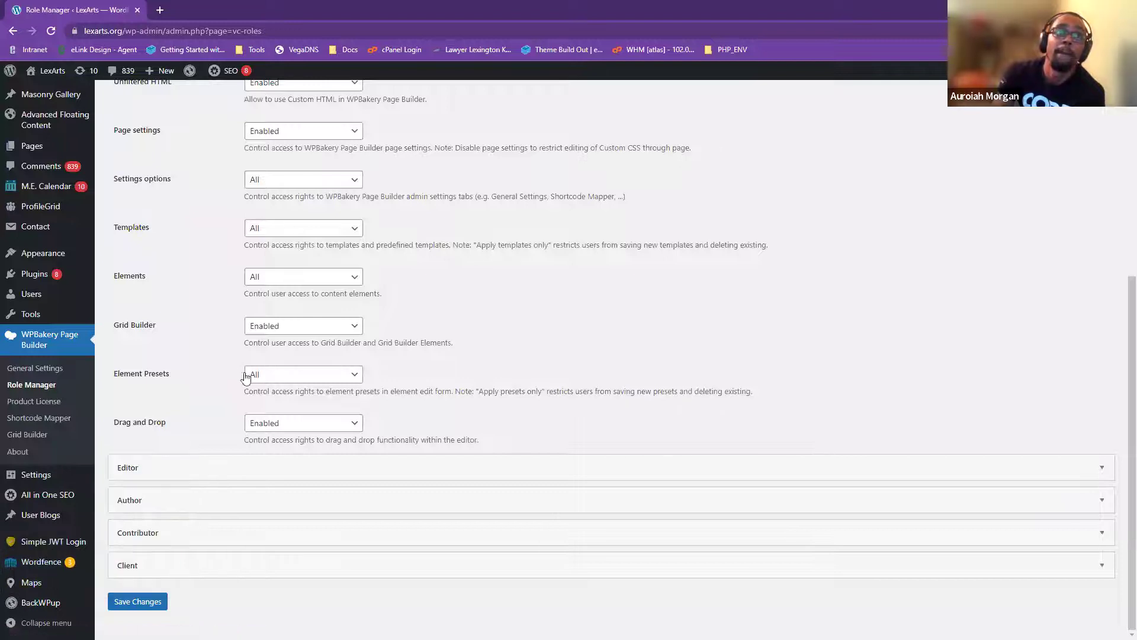
scroll(49, 437, "up", 6)
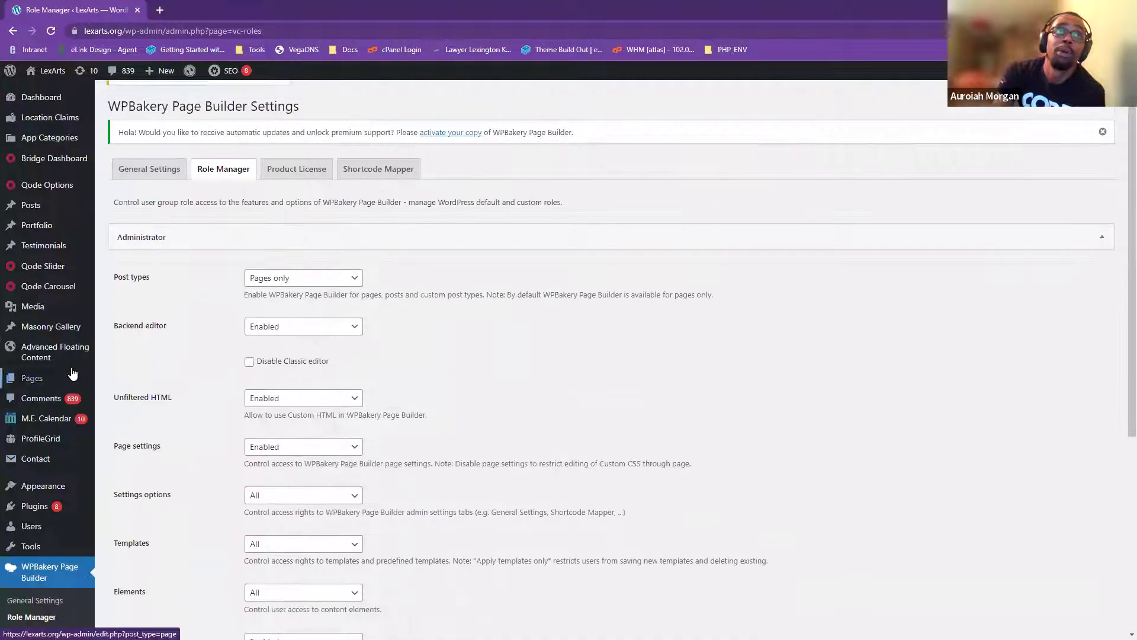
- Move on to the Users list of 432 users and scroll through it
mouse_move(42, 105)
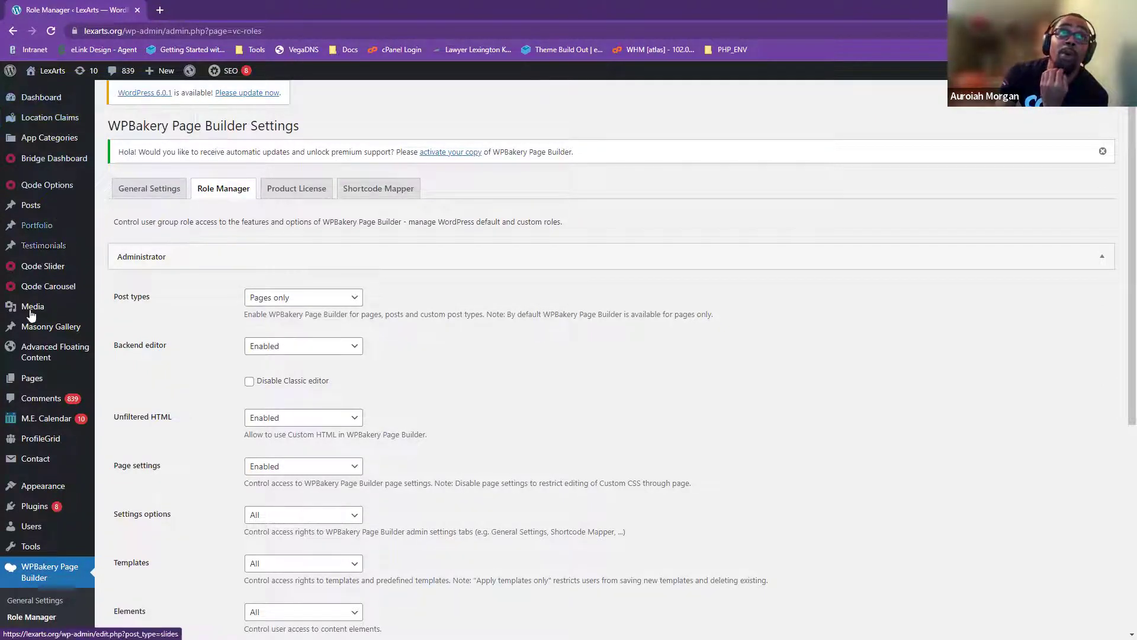
mouse_move(29, 310)
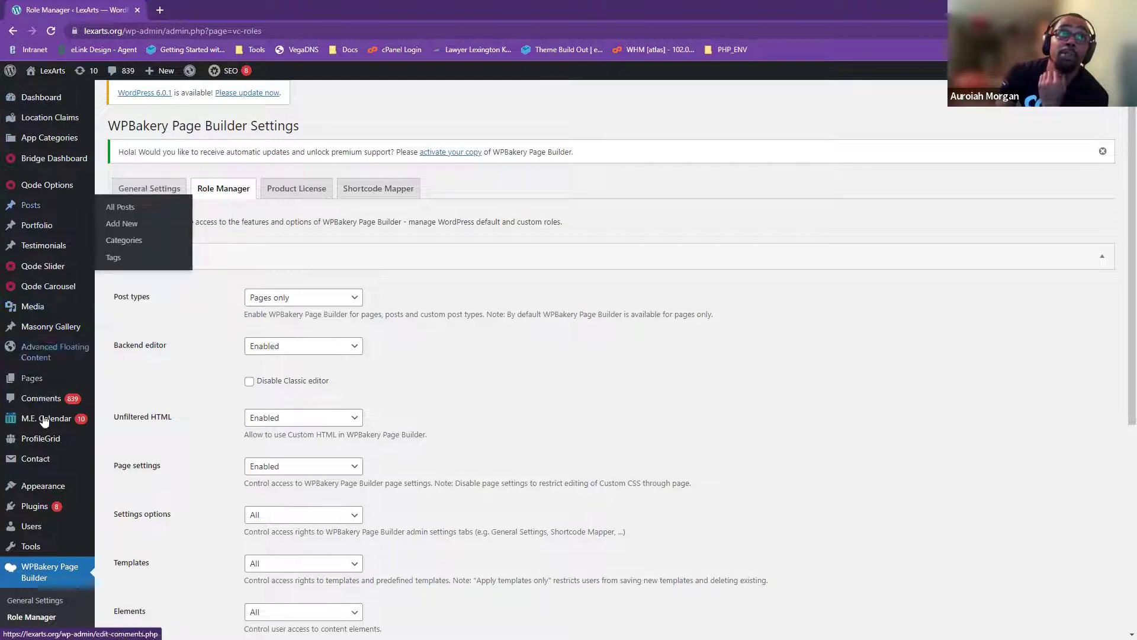
scroll(28, 372, "down", 2)
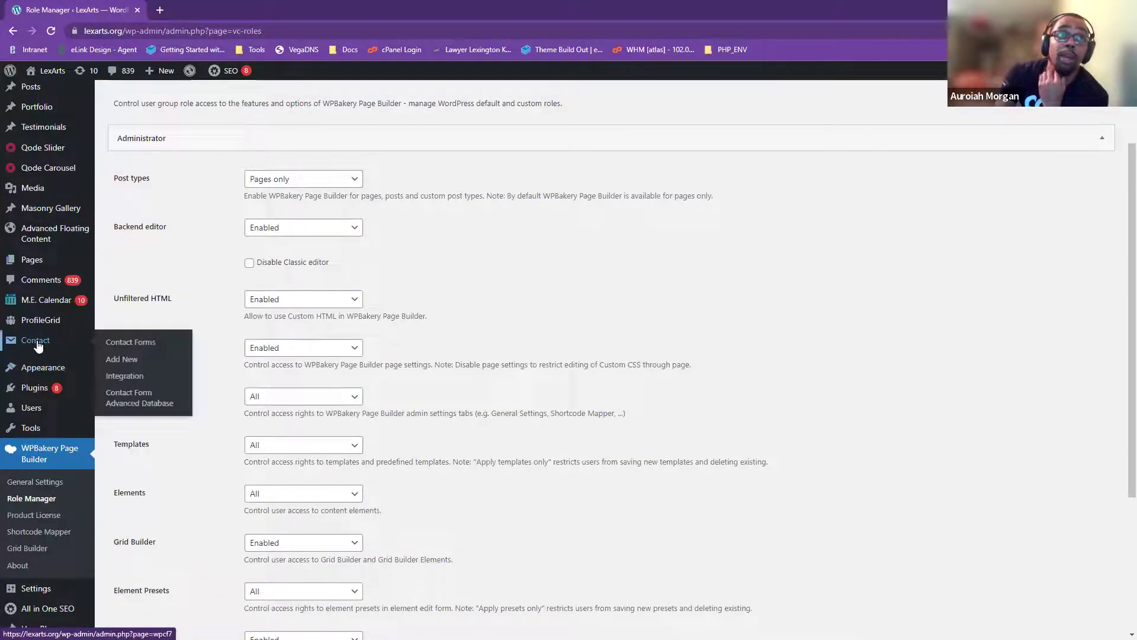
scroll(50, 404, "down", 2)
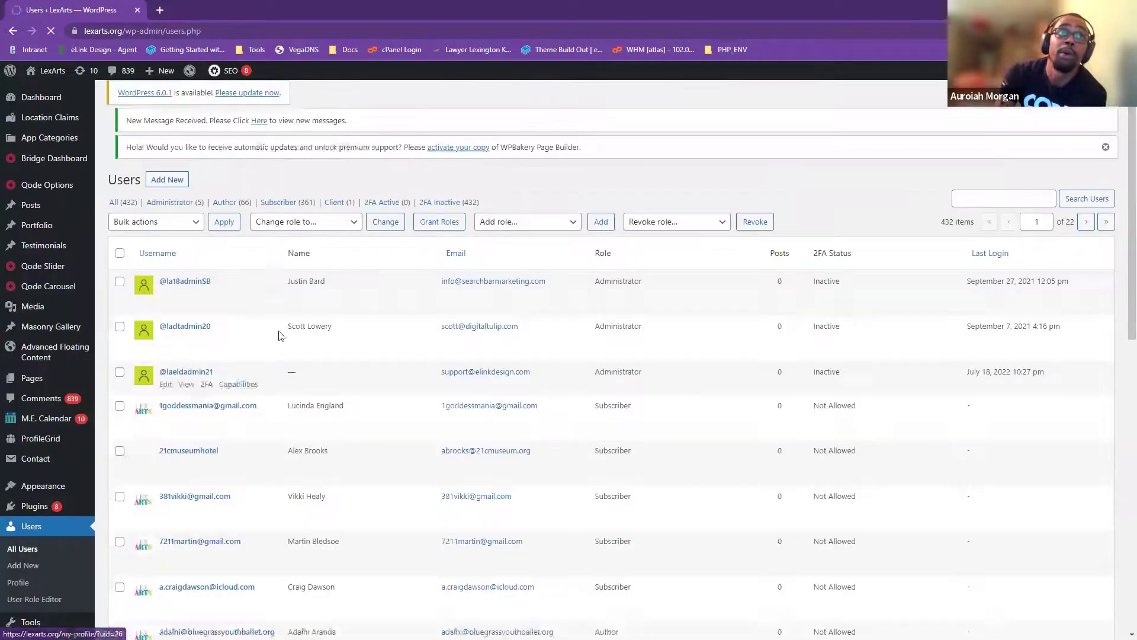
scroll(426, 393, "down", 8)
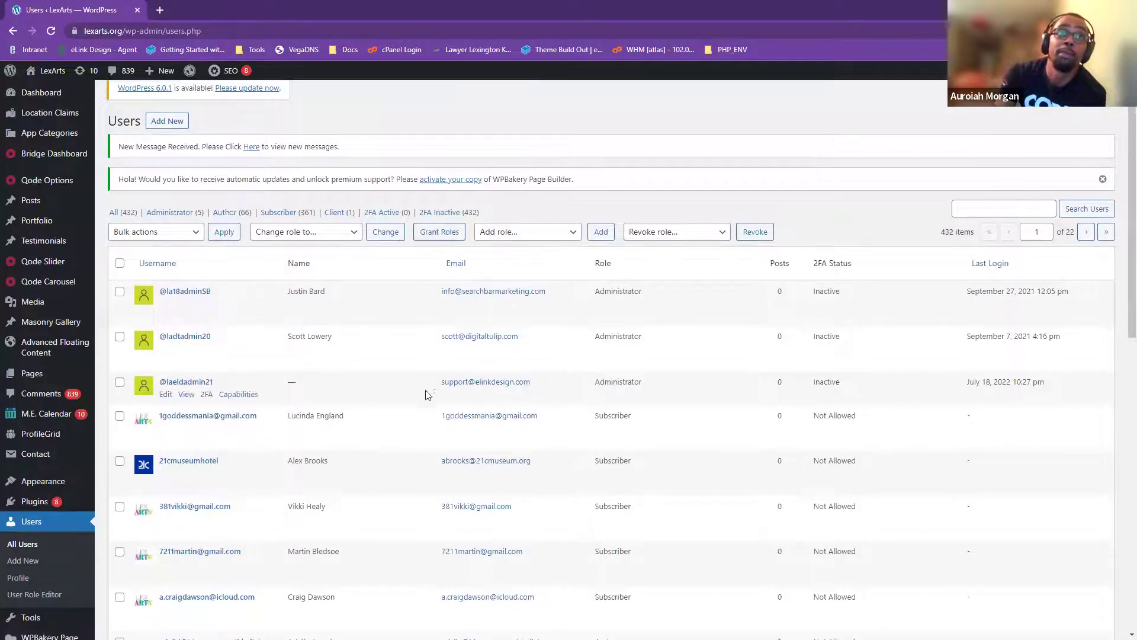
scroll(245, 549, "down", 3)
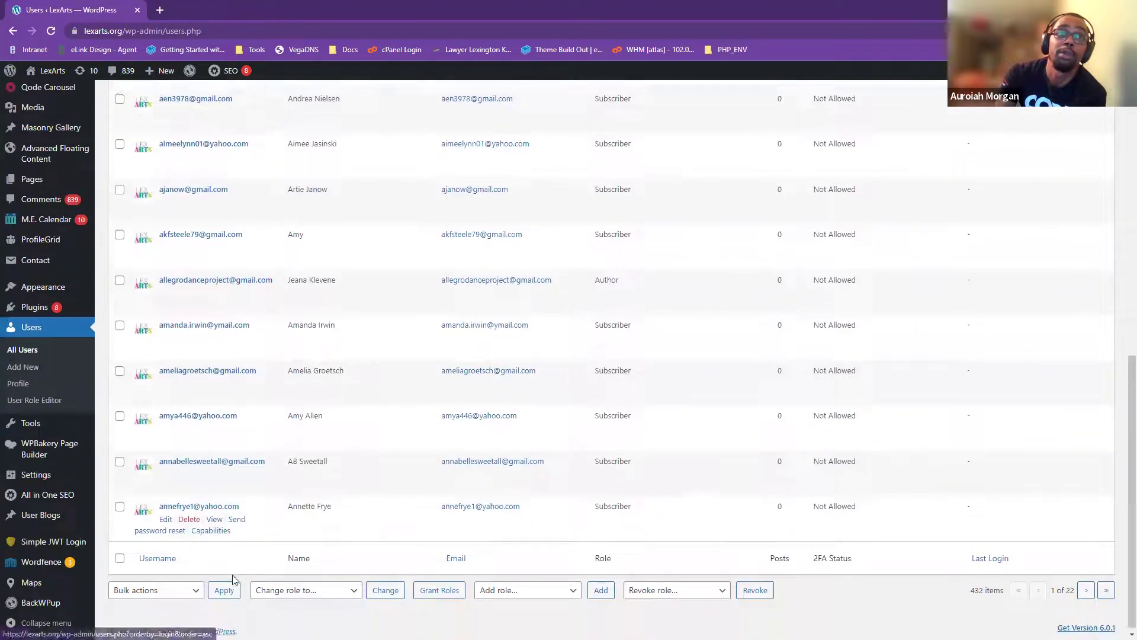
scroll(634, 519, "up", 9)
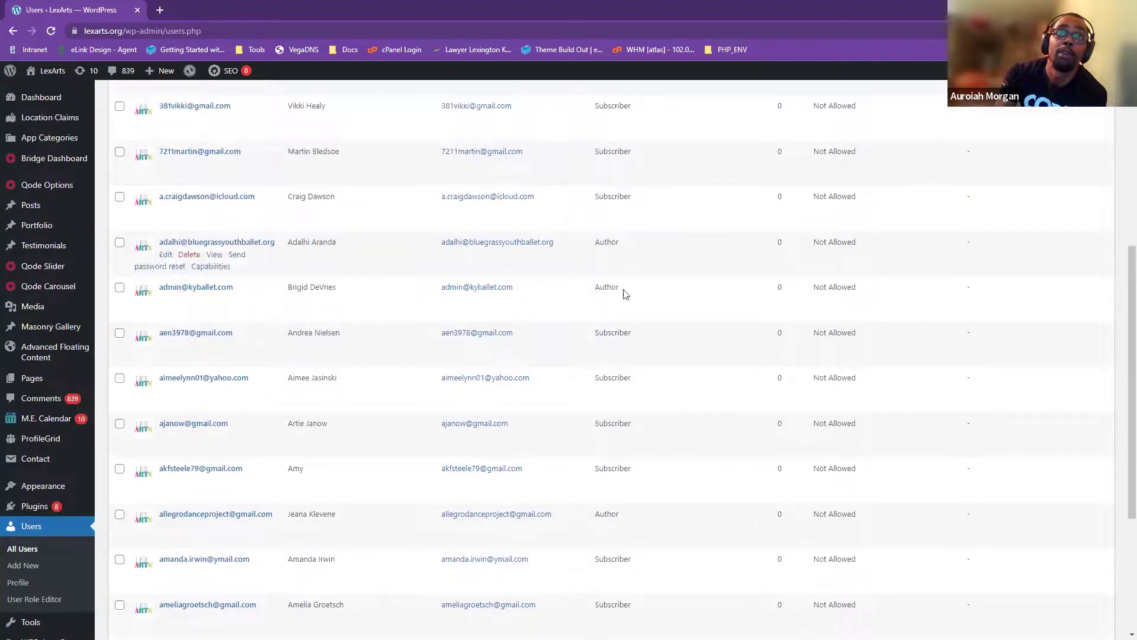
scroll(625, 378, "up", 1)
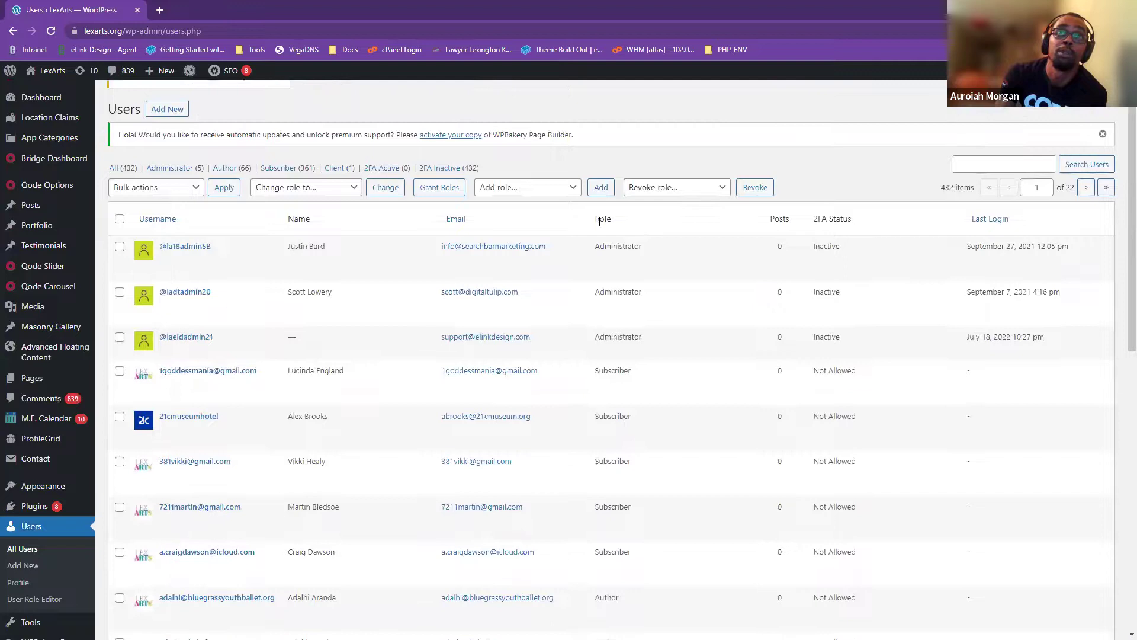
double_click(617, 245)
double_click(616, 292)
left_click(619, 335)
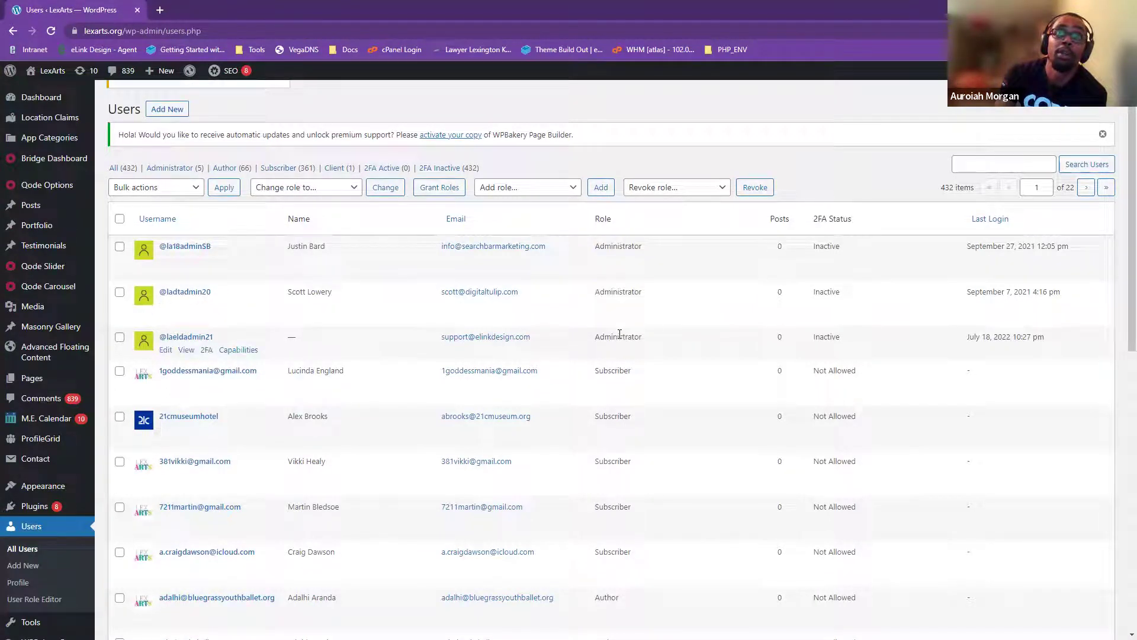
scroll(653, 397, "down", 2)
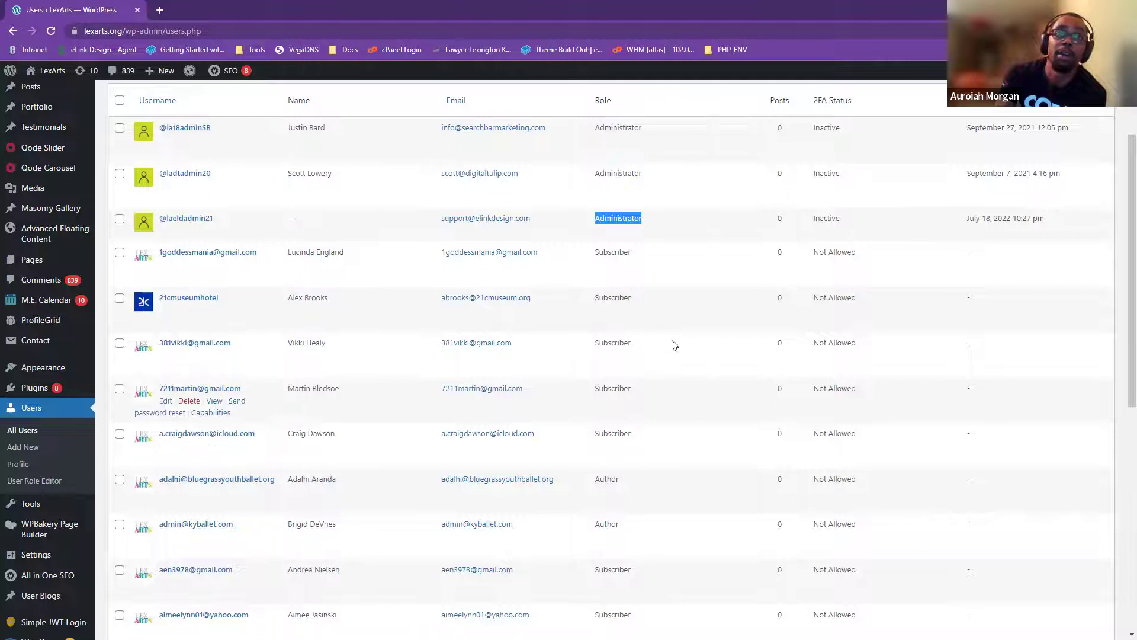
scroll(614, 443, "down", 2)
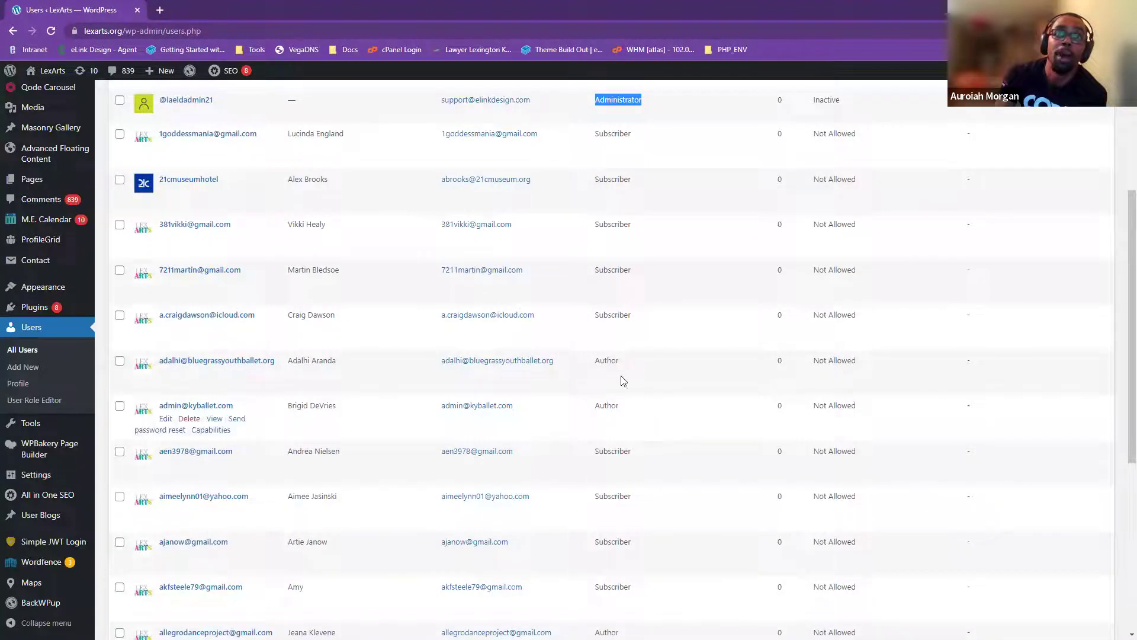
scroll(657, 385, "down", 2)
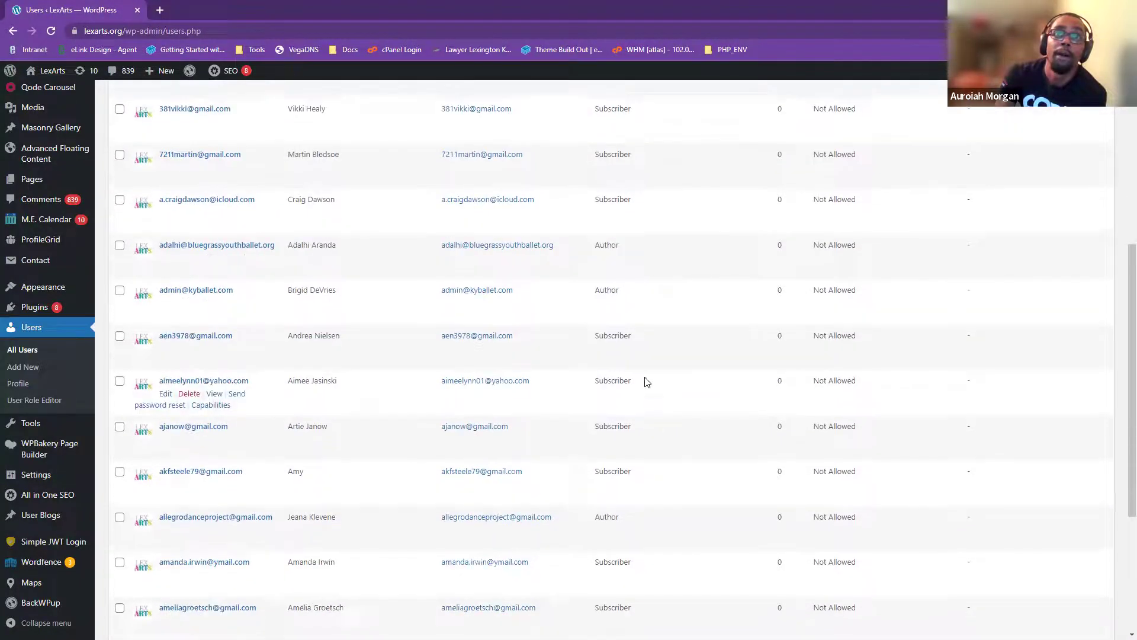
scroll(643, 479, "down", 3)
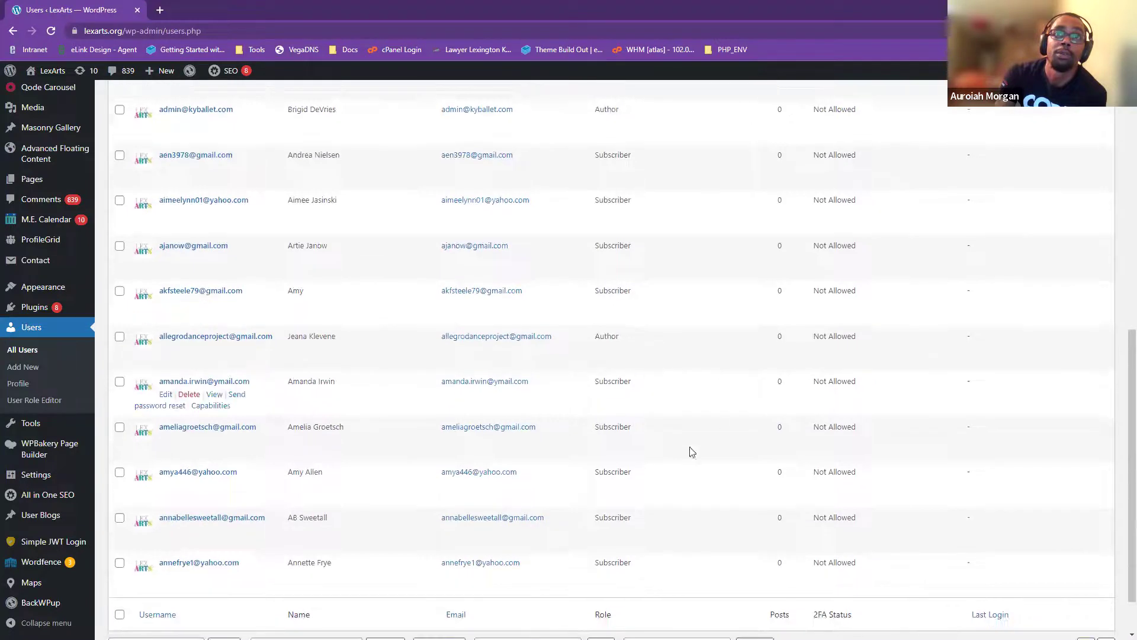
scroll(658, 394, "up", 4)
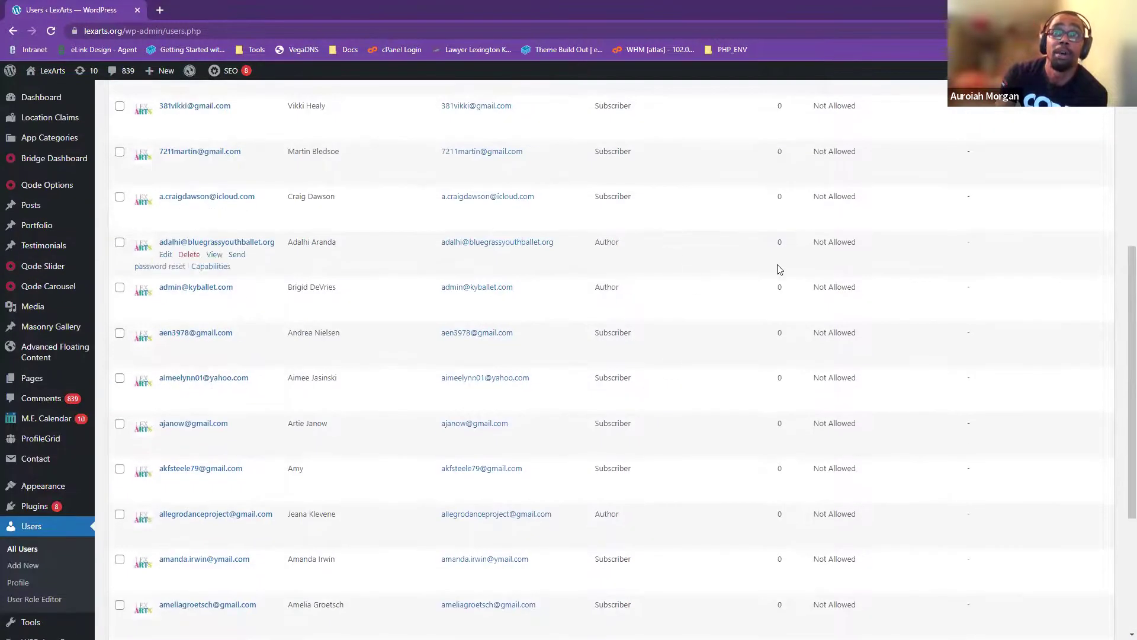
scroll(685, 304, "up", 5)
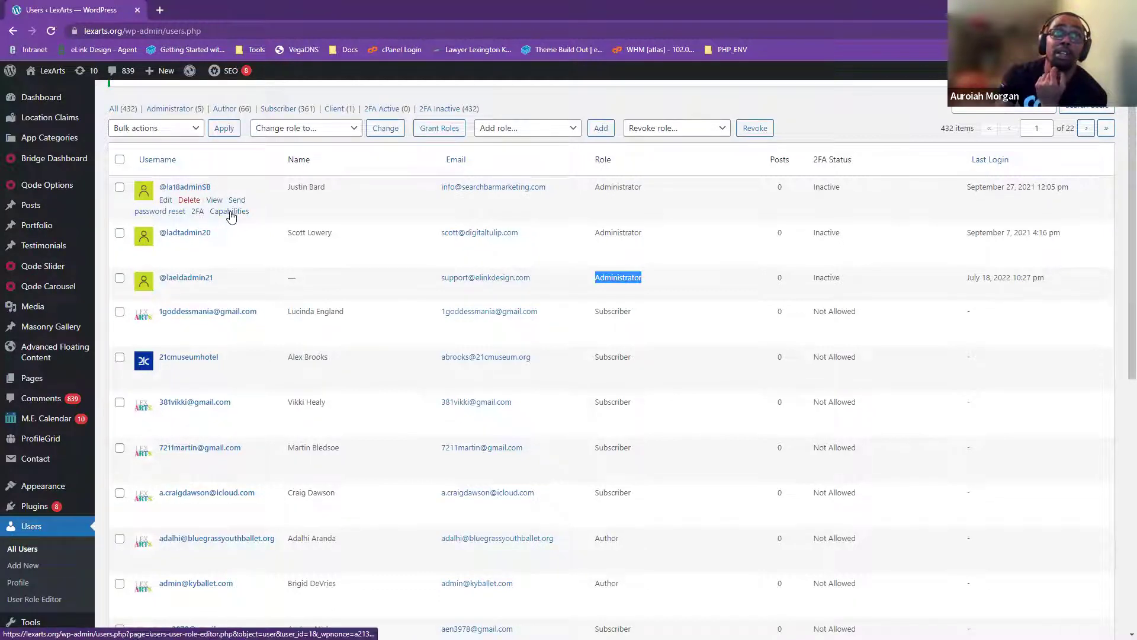
scroll(60, 474, "down", 2)
mouse_move(55, 525)
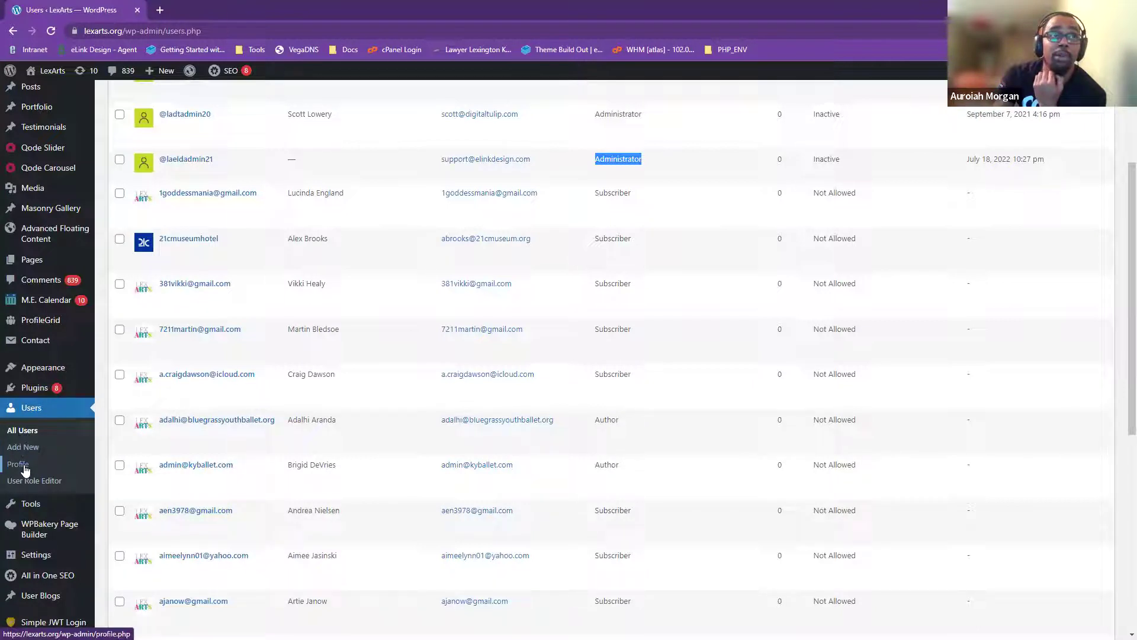
- Open your own Profile page in the admin
left_click(24, 468)
mouse_move(36, 502)
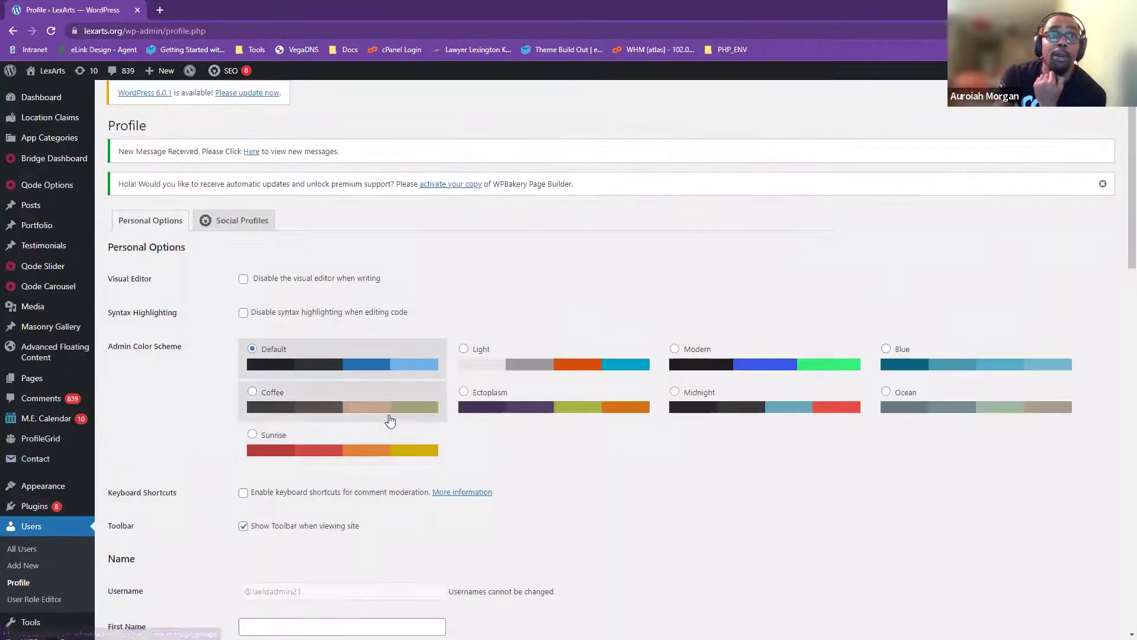
scroll(415, 452, "down", 2)
scroll(199, 280, "up", 1)
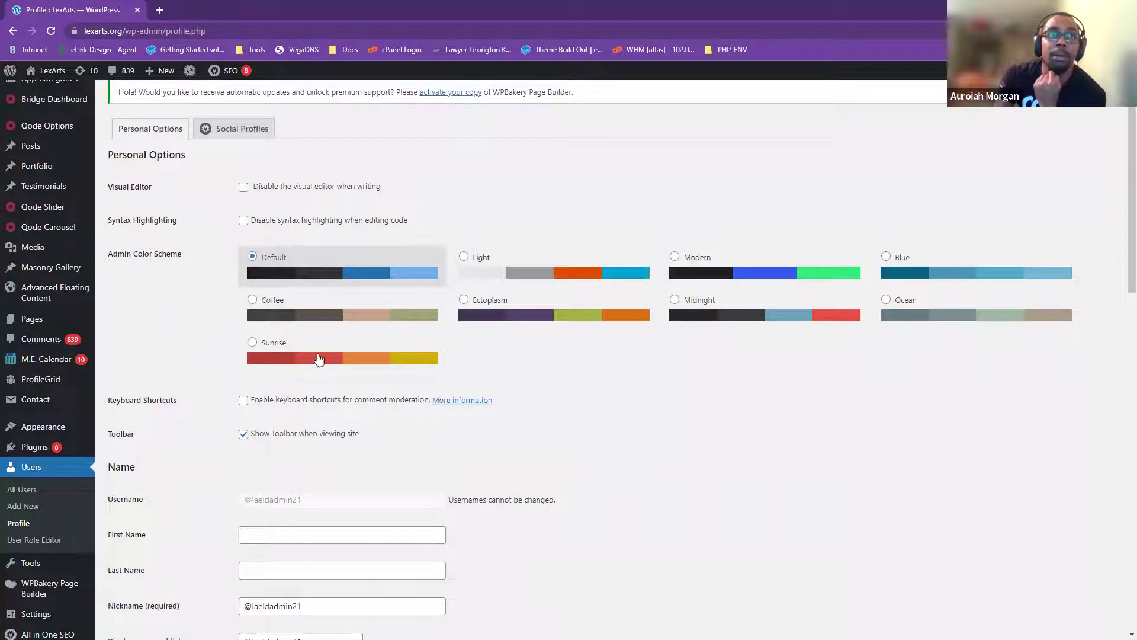
- Preview the Sunrise, Light, Modern, Midnight and Blue colour schemes, then restore Default
left_click(318, 358)
left_click(549, 265)
left_click(717, 273)
left_click(729, 315)
left_click(924, 272)
left_click(327, 286)
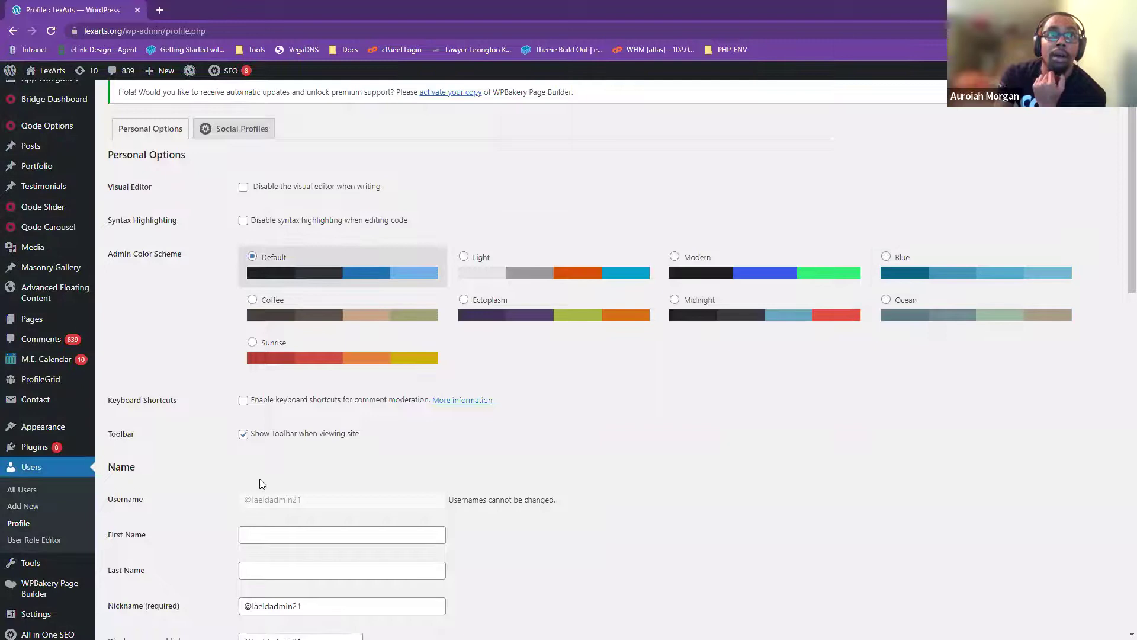
scroll(164, 484, "down", 1)
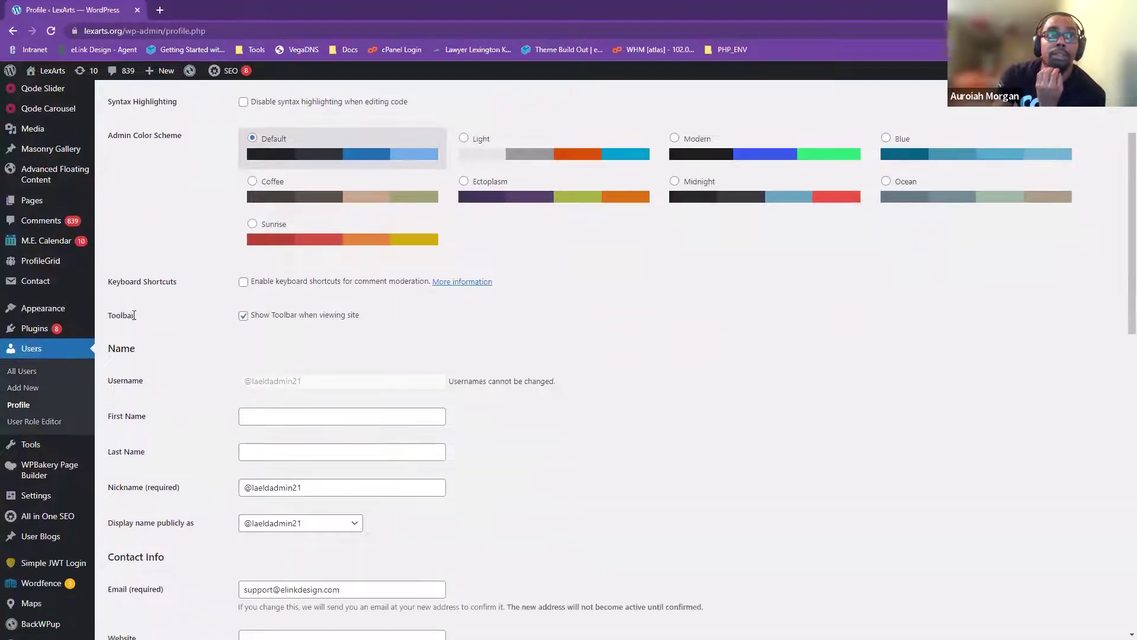
scroll(216, 300, "down", 2)
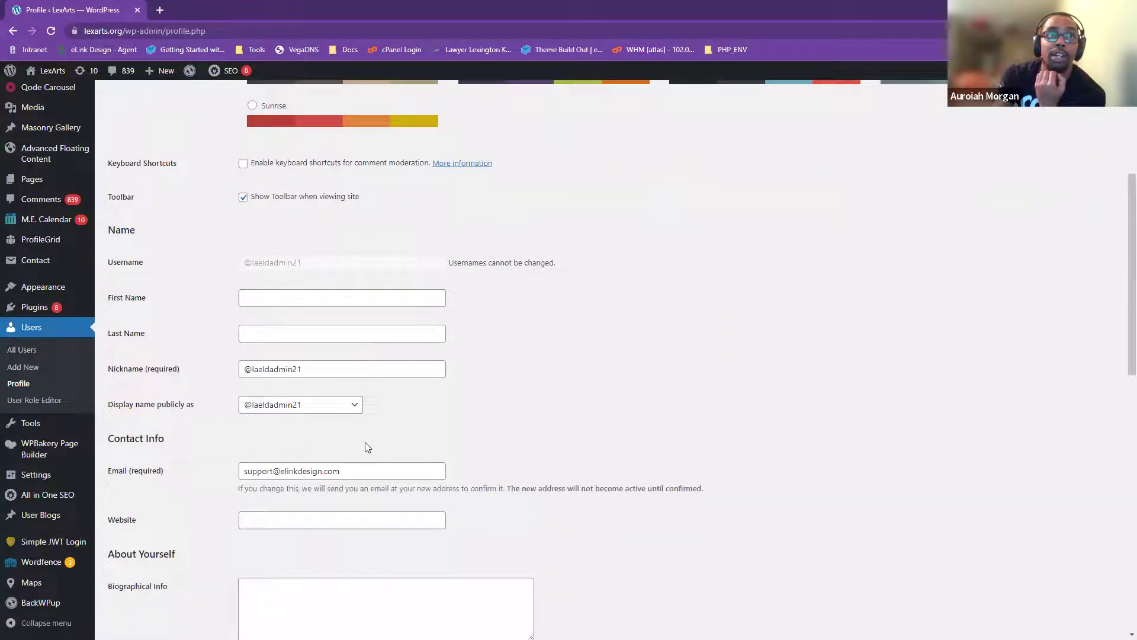
scroll(189, 361, "down", 2)
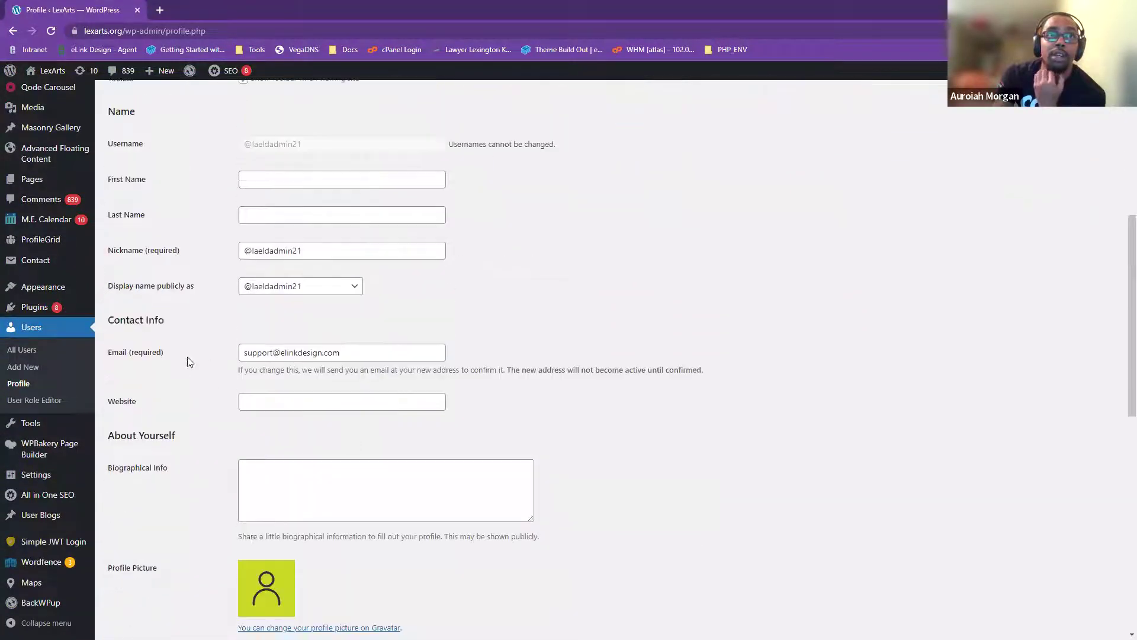
left_click(37, 423)
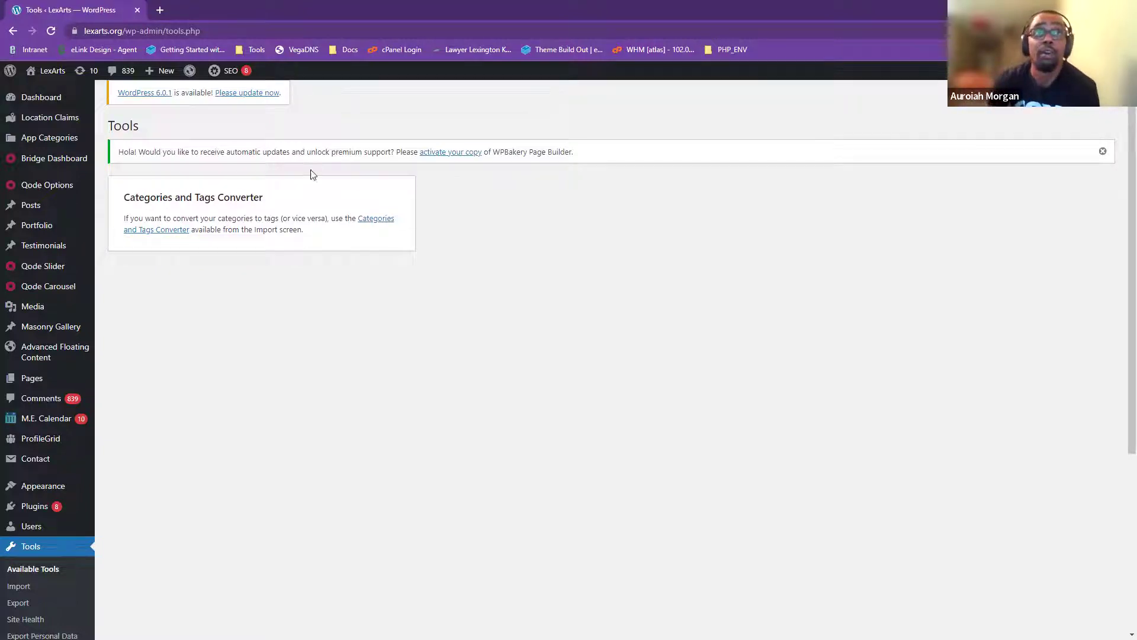
- Open the Import screen via the Categories and Tags Converter and read the Blogger importer entry
left_click(367, 219)
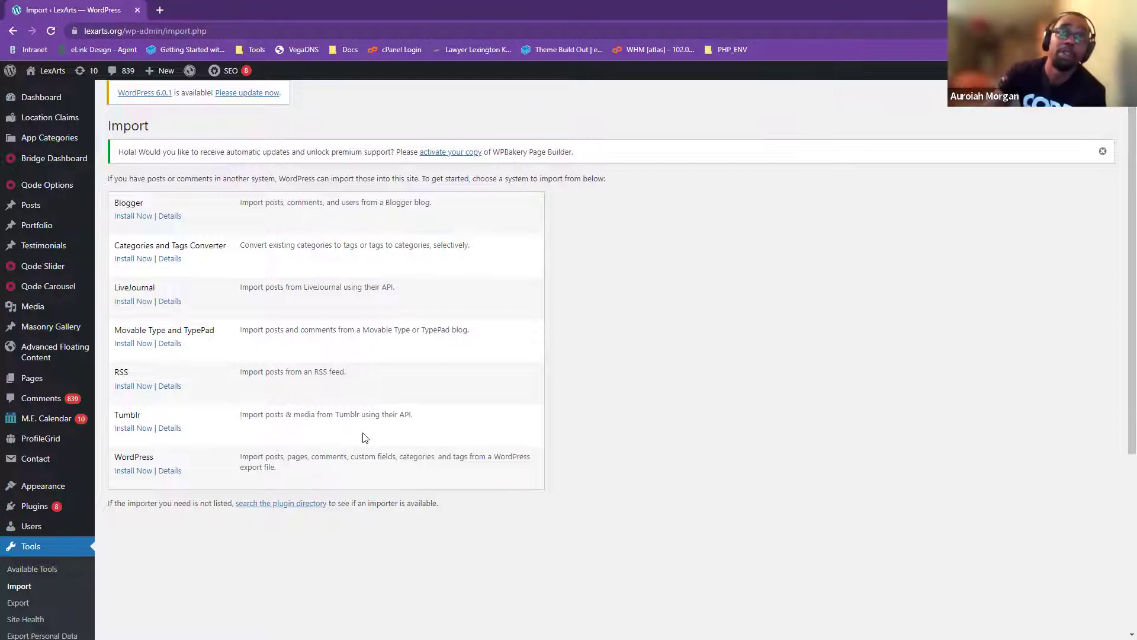
left_click_drag(240, 199, 439, 209)
left_click(163, 179)
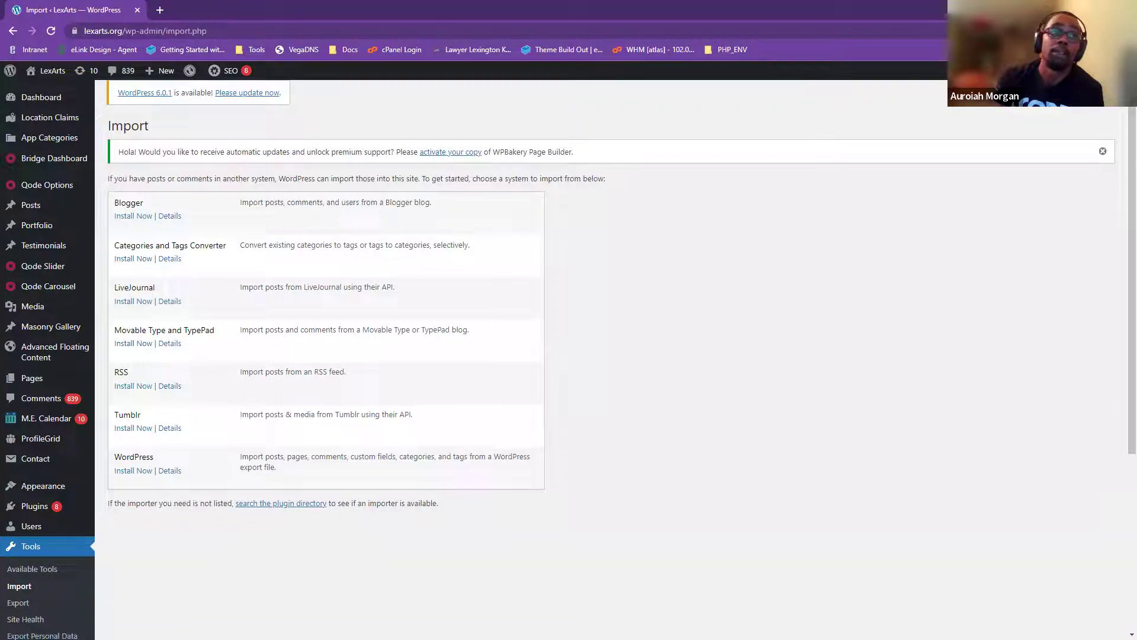
- Return to Tools > Available Tools, scroll the page and reload it
left_click(28, 619)
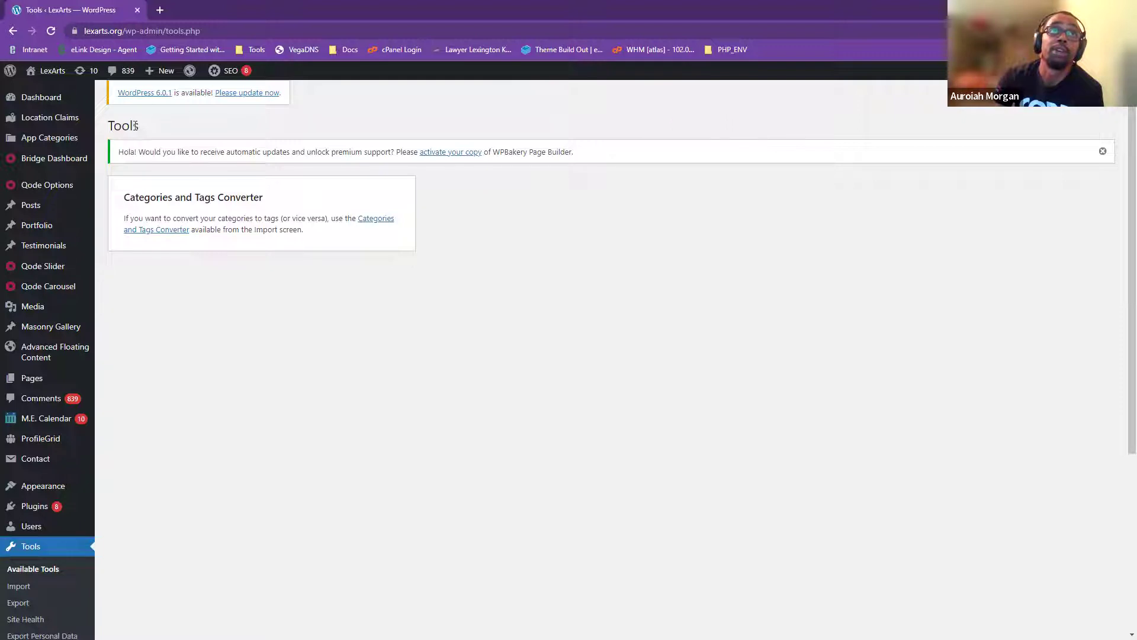
scroll(24, 569, "down", 3)
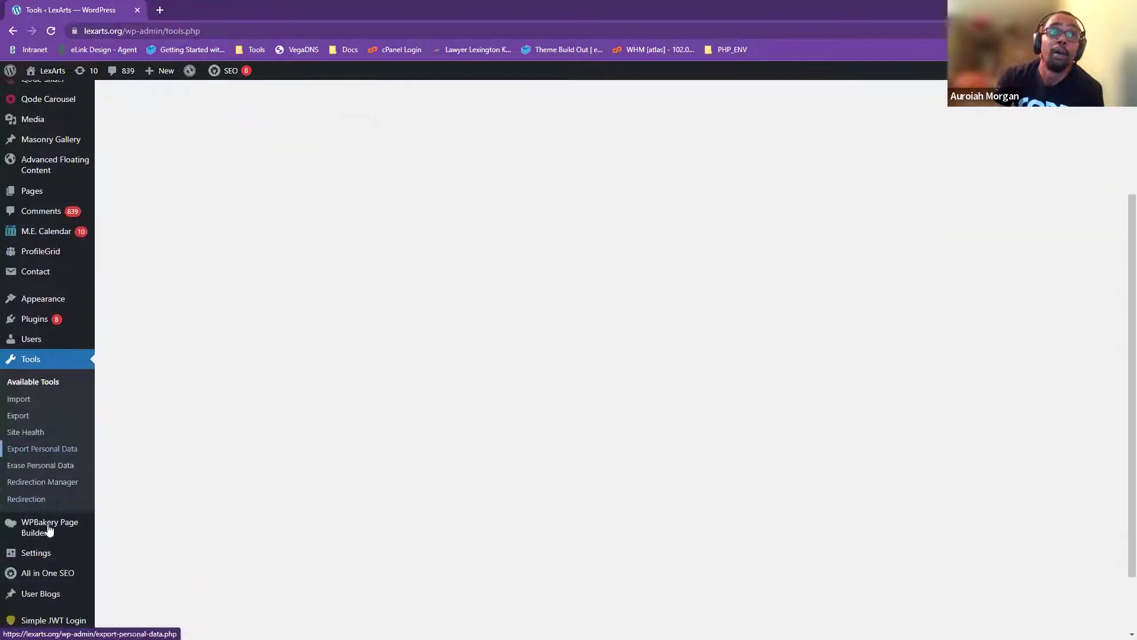
scroll(49, 529, "down", 1)
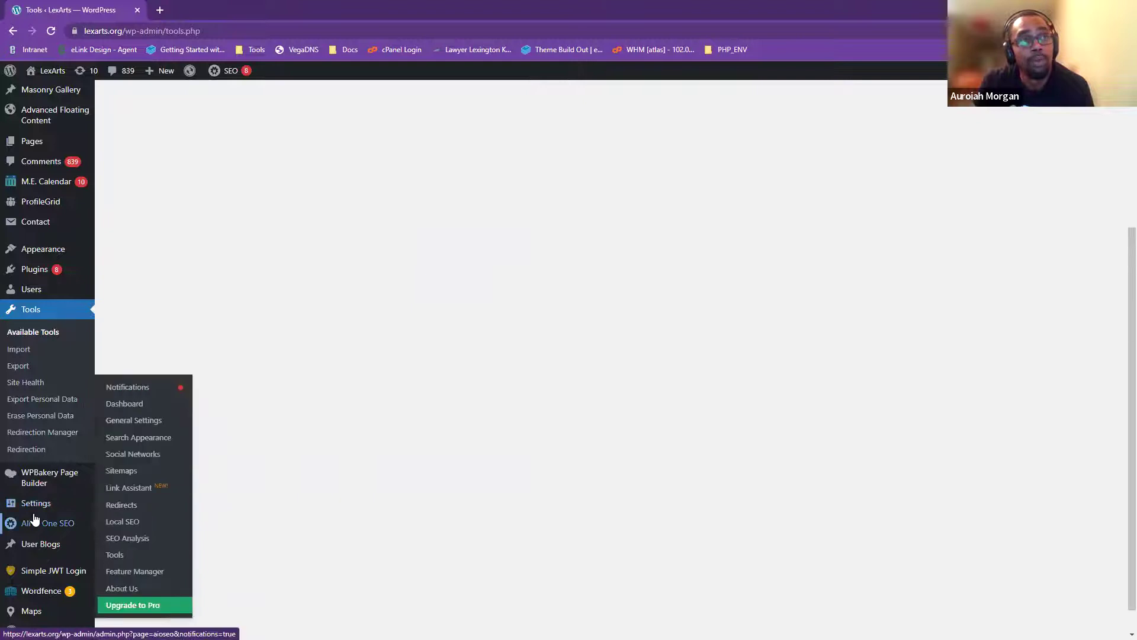
scroll(35, 566, "down", 1)
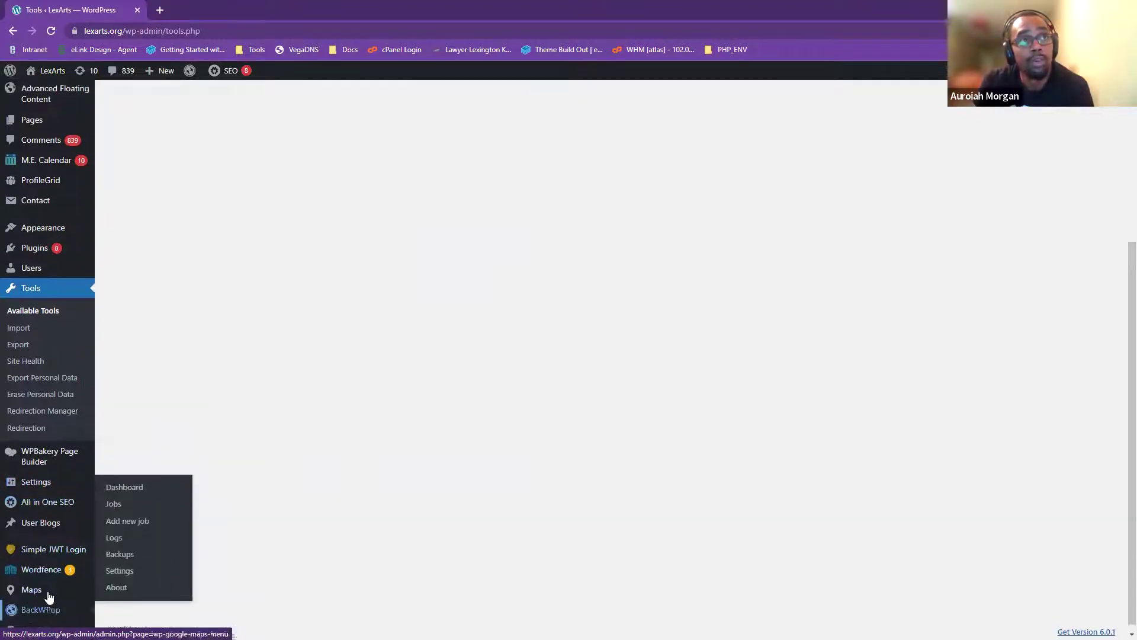
scroll(41, 596, "up", 4)
left_click(60, 551)
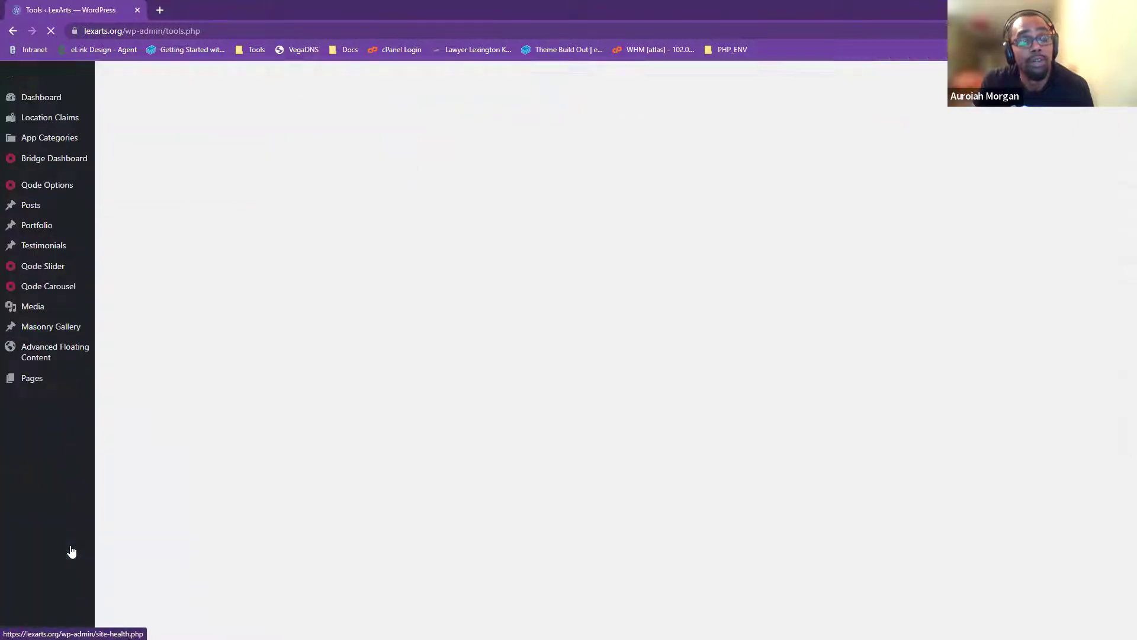
- Open General Settings, showing site title LexArts, Subscriber default role and UTC+0 timezone
mouse_move(73, 535)
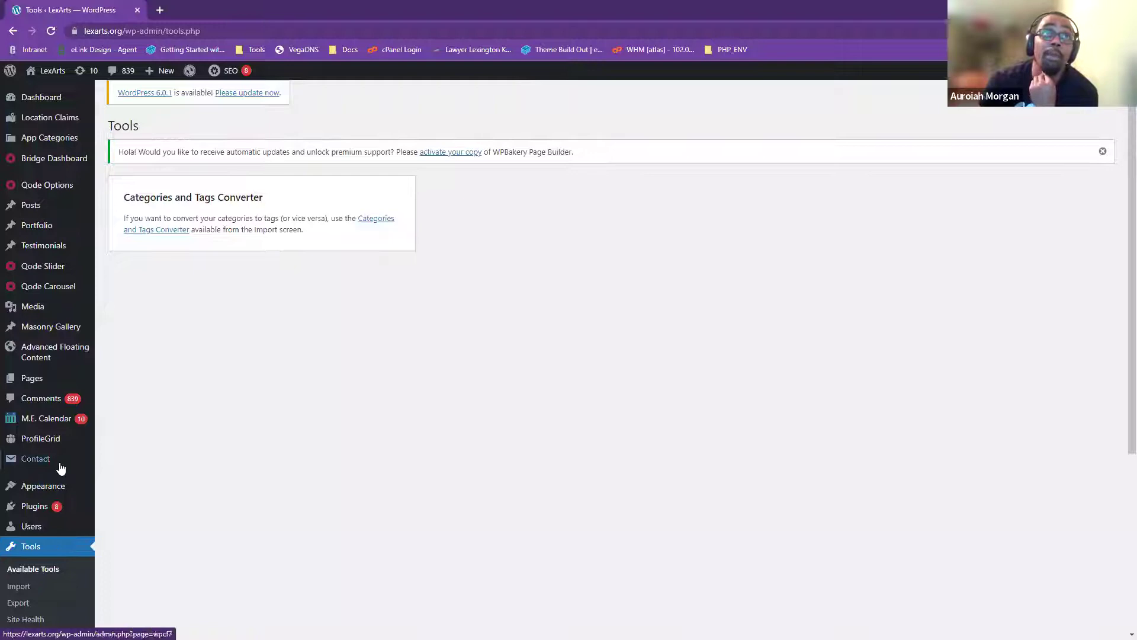
scroll(26, 589, "down", 2)
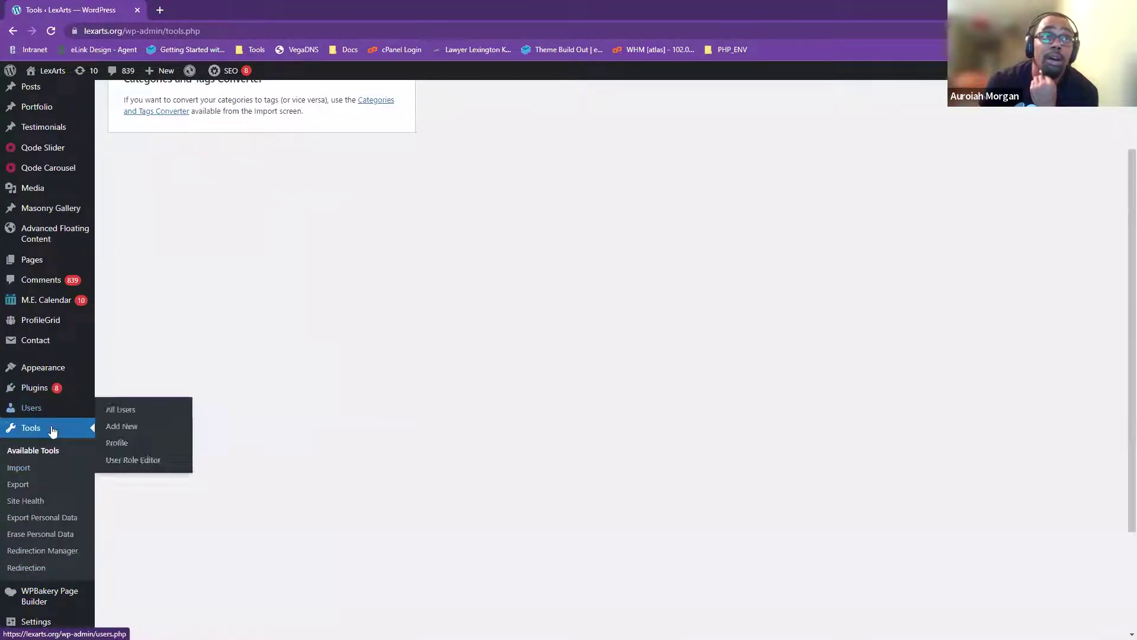
scroll(22, 562, "down", 2)
left_click(31, 474)
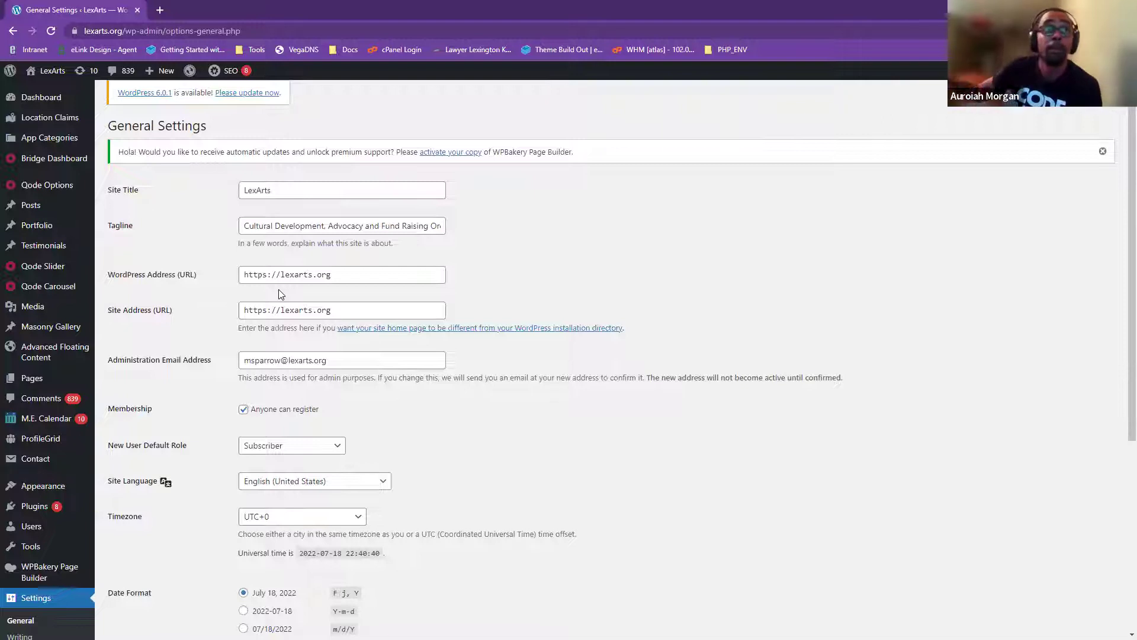
- Scroll through General Settings to review date format F j, Y, time format g:i a, and Monday week start
scroll(185, 385, "down", 1)
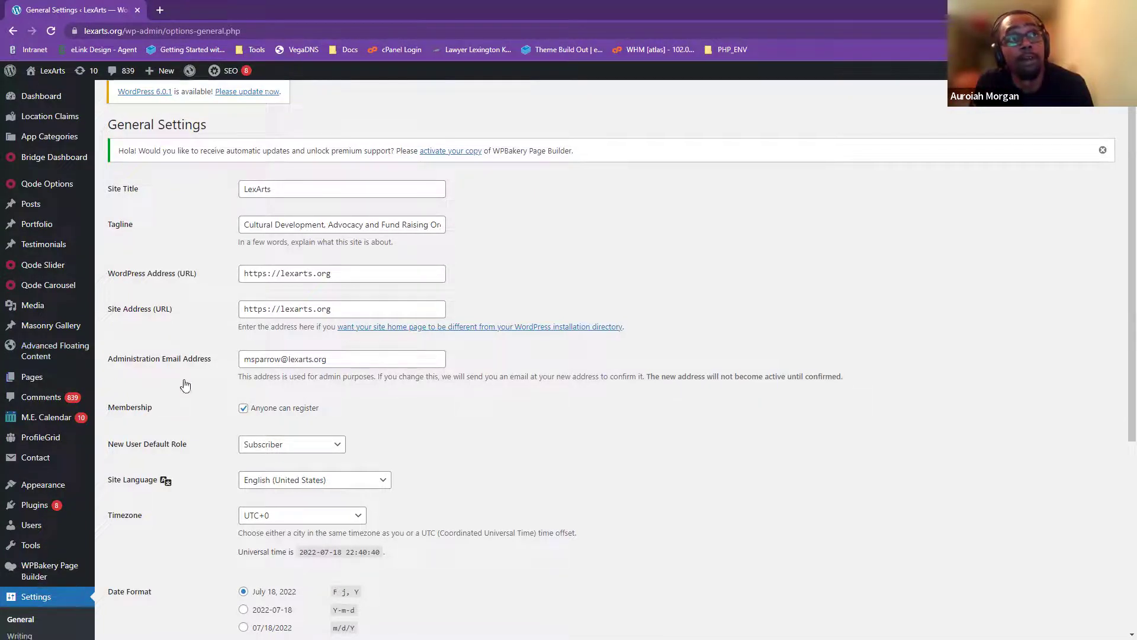
scroll(185, 385, "down", 2)
scroll(172, 361, "down", 2)
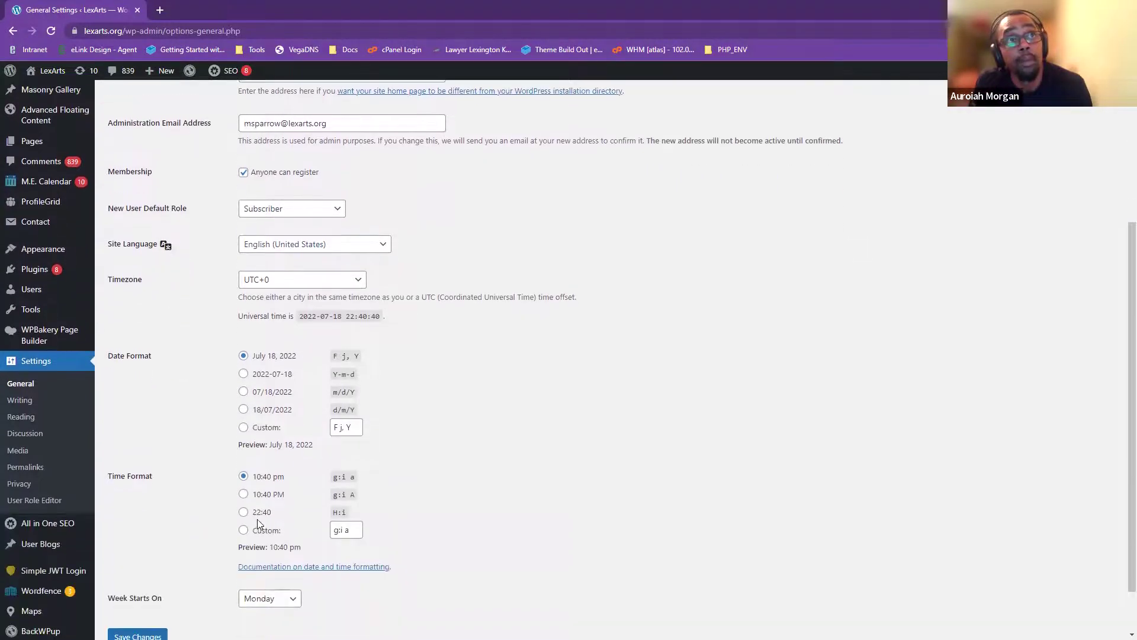
scroll(255, 539, "up", 5)
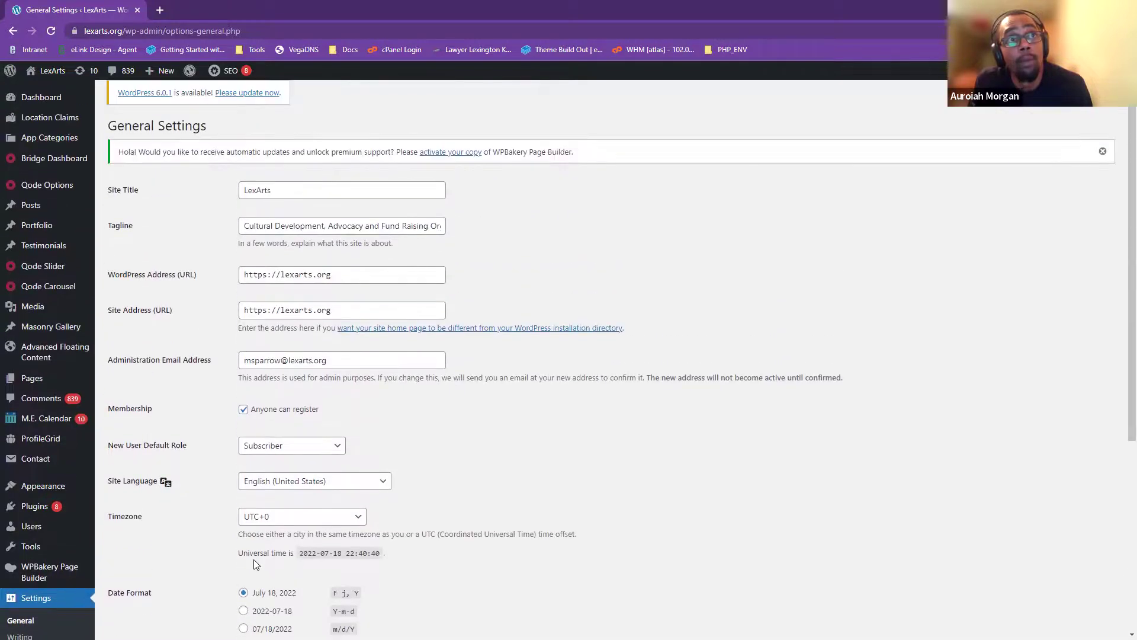
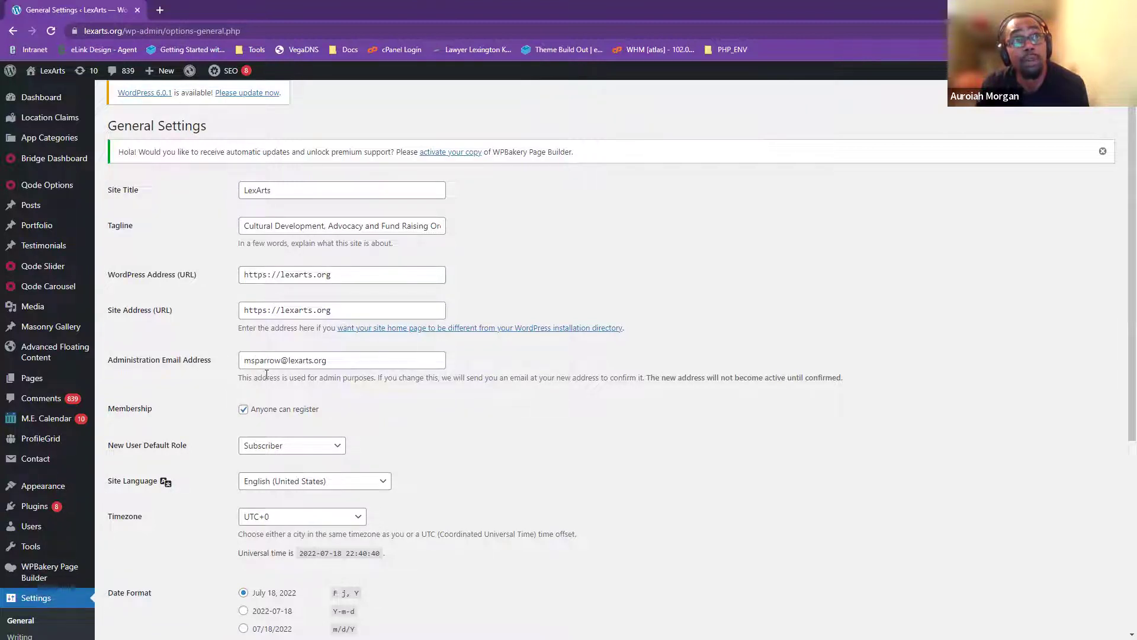
- Open the BackWPup plugin dashboard from the admin sidebar
scroll(291, 354, "down", 1)
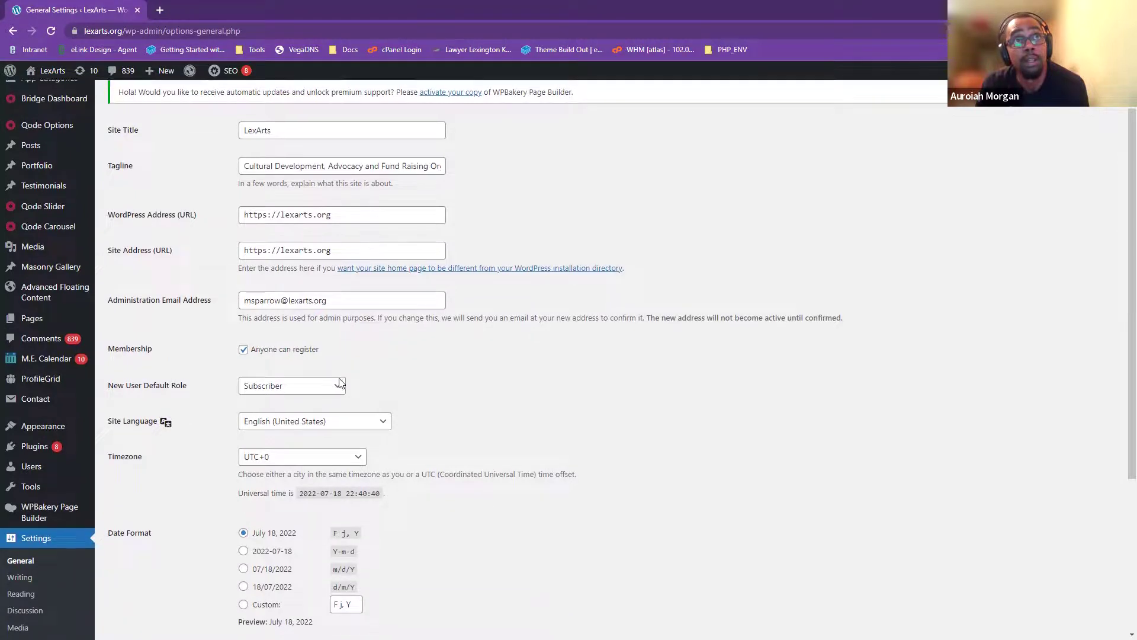
scroll(402, 515, "down", 4)
scroll(251, 585, "up", 5)
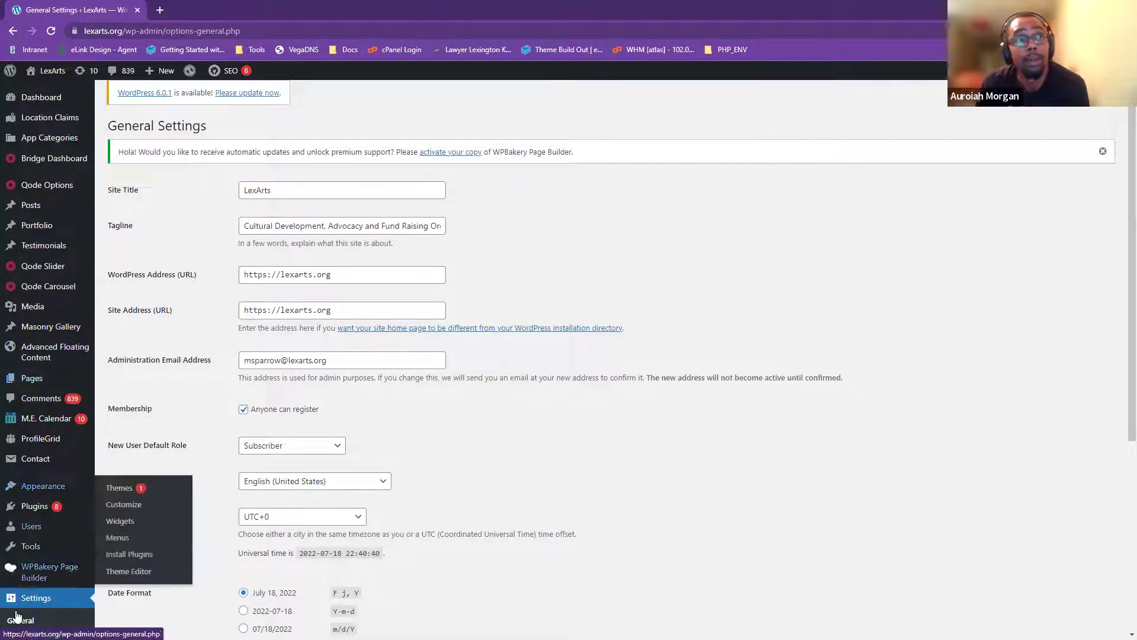
scroll(18, 611, "down", 3)
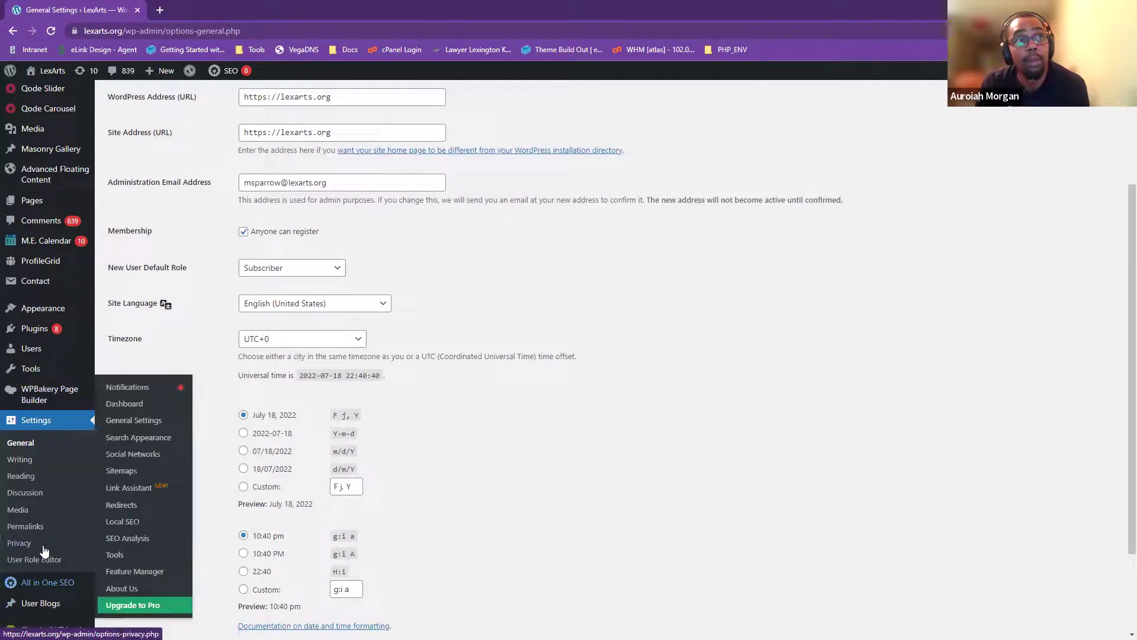
scroll(44, 551, "down", 2)
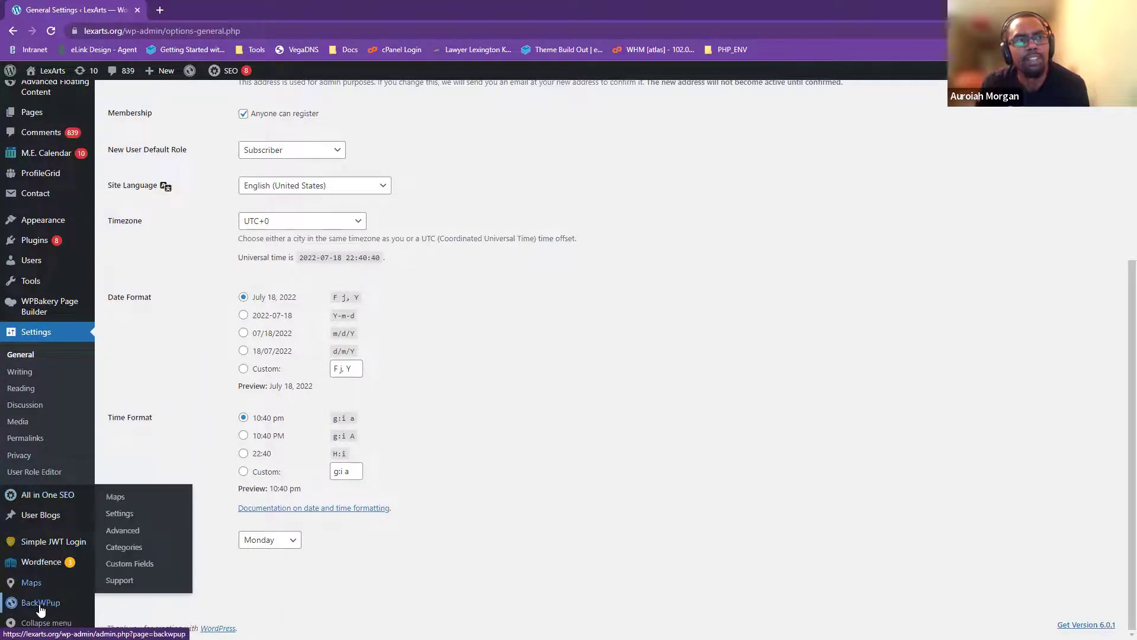
mouse_move(58, 503)
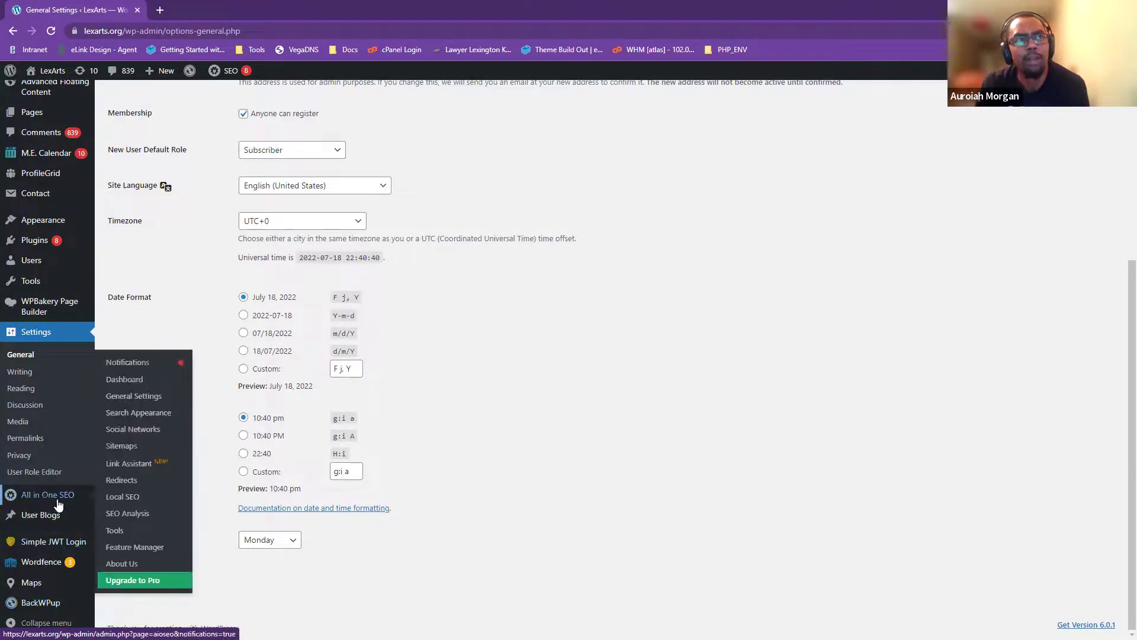
mouse_move(28, 565)
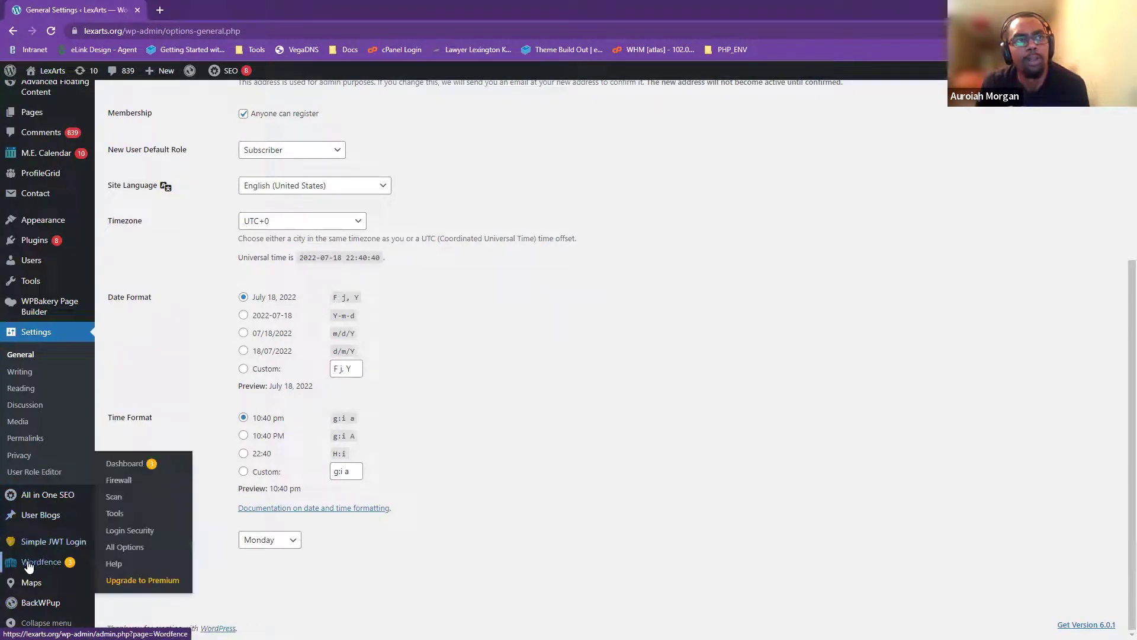
mouse_move(29, 610)
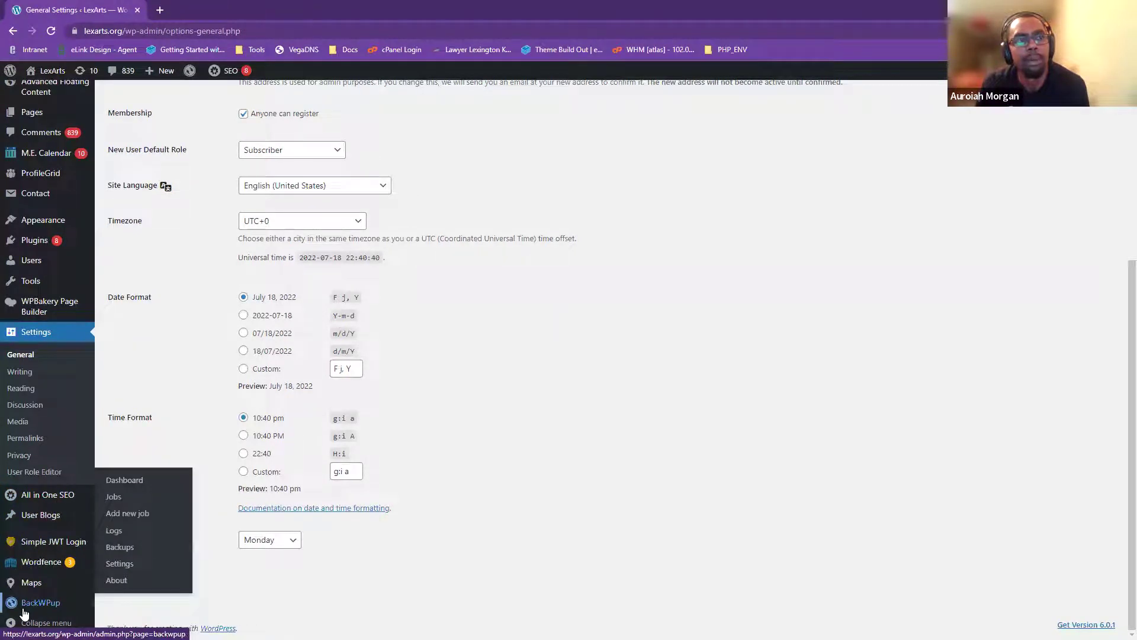
left_click(59, 609)
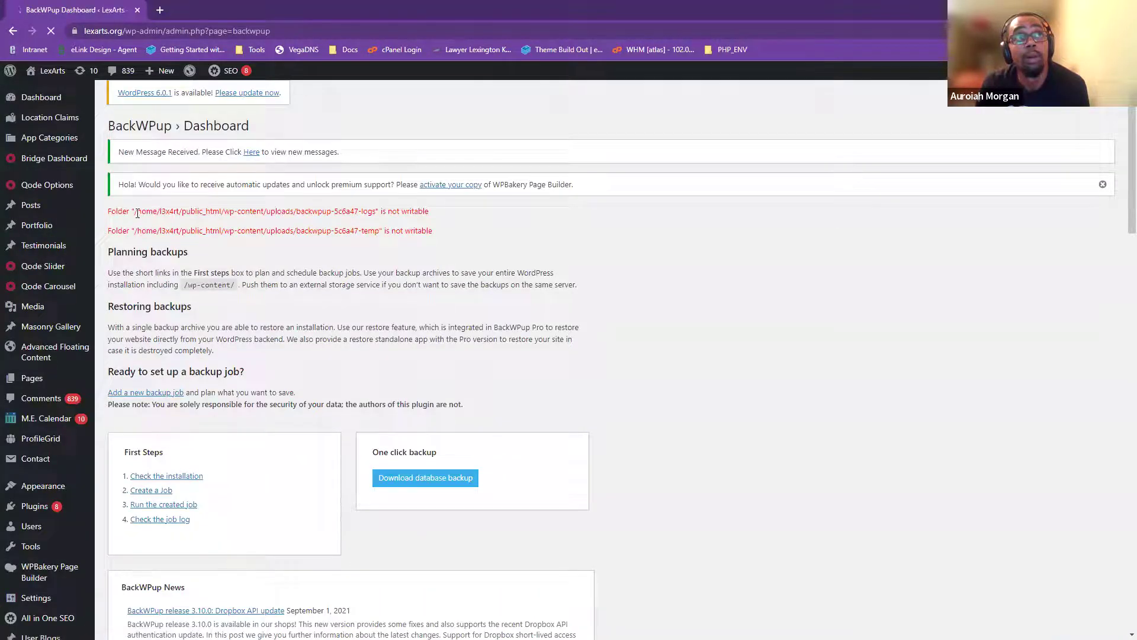
- Review the unwritable logs and temp folder warnings and scroll through the news and videos
left_click_drag(233, 213, 445, 215)
left_click(405, 189)
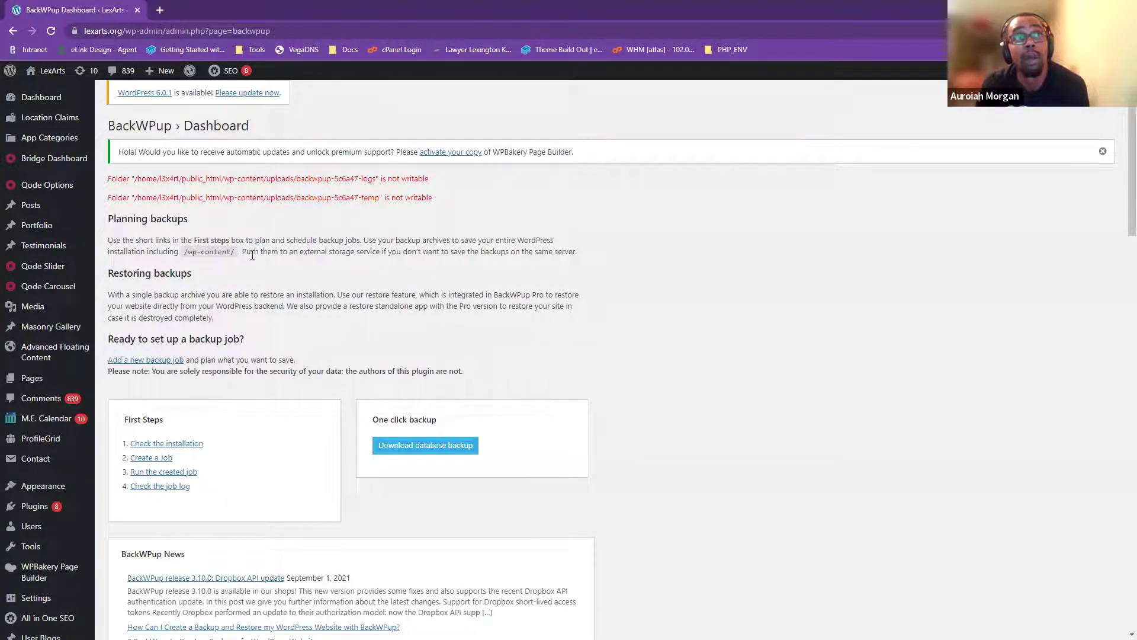
scroll(181, 278, "down", 2)
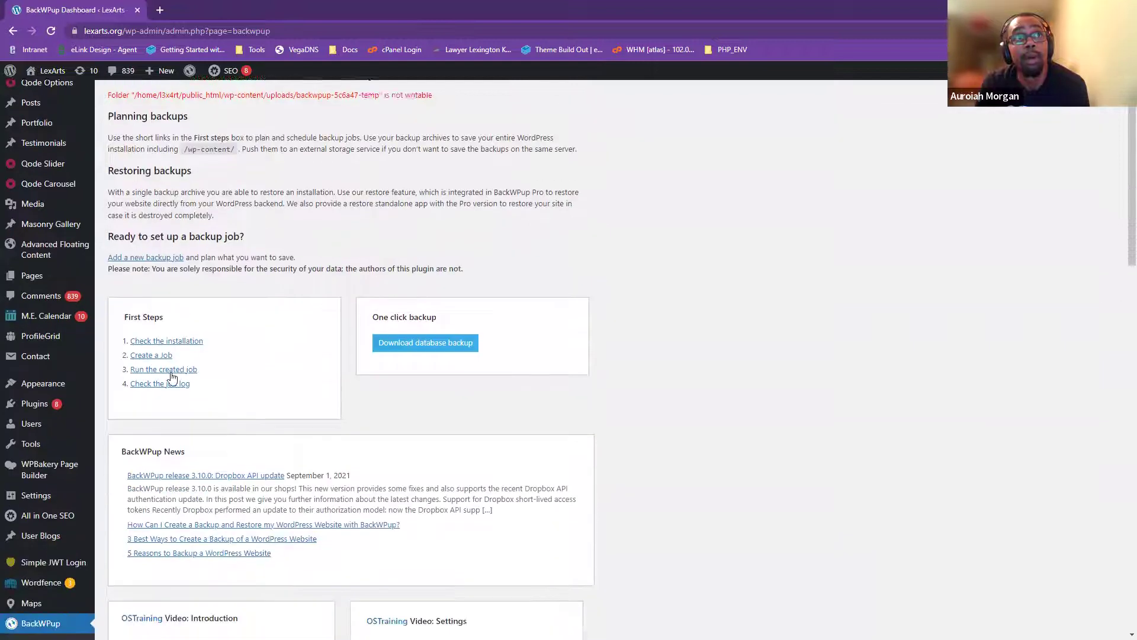
scroll(407, 367, "down", 6)
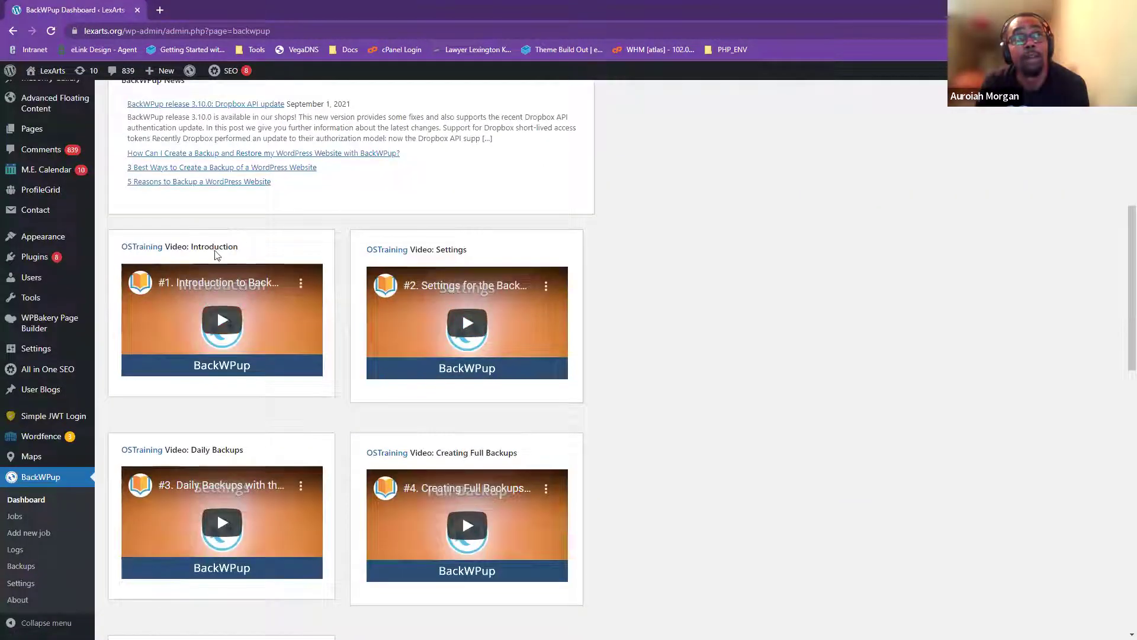
scroll(321, 527, "down", 1)
scroll(322, 527, "down", 6)
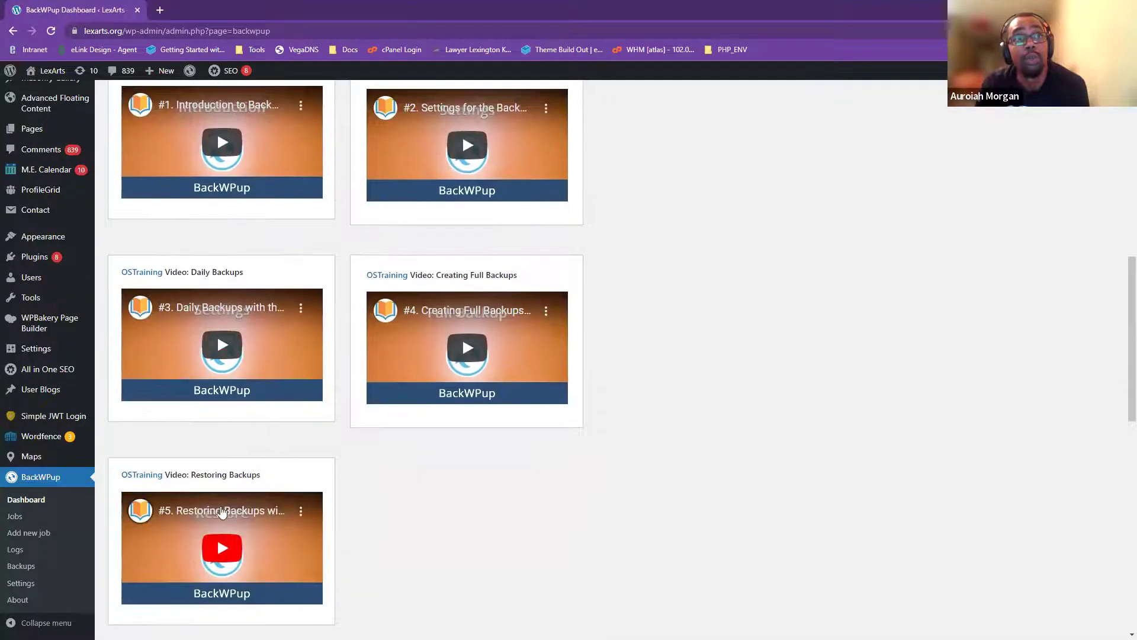
scroll(251, 569, "up", 2)
scroll(254, 572, "down", 2)
scroll(416, 534, "down", 6)
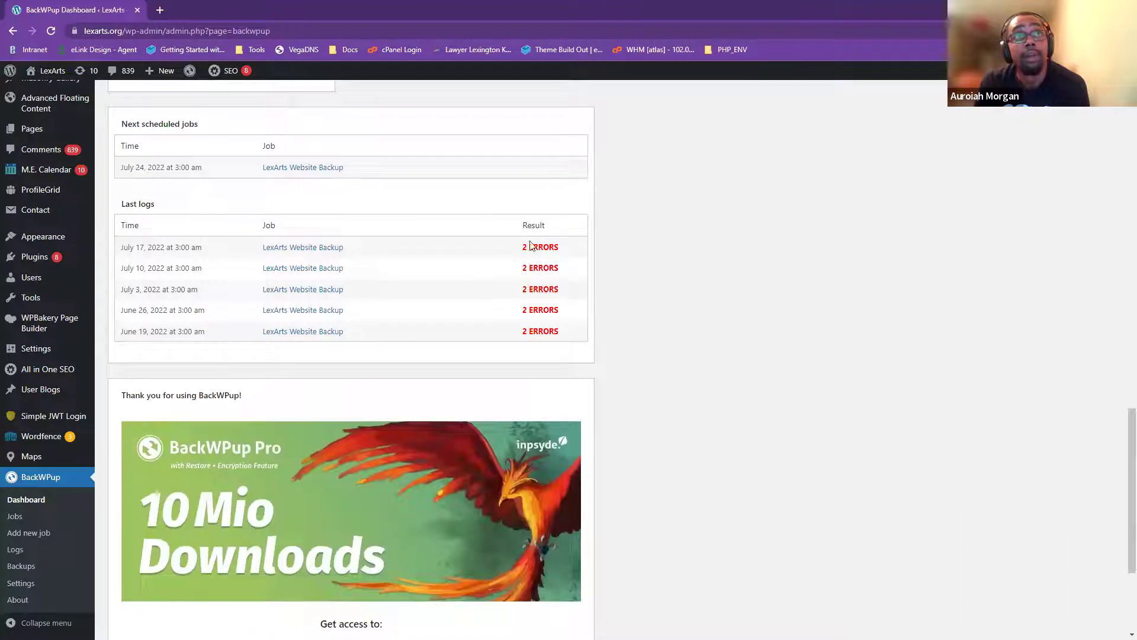
scroll(217, 293, "up", 2)
scroll(387, 377, "down", 5)
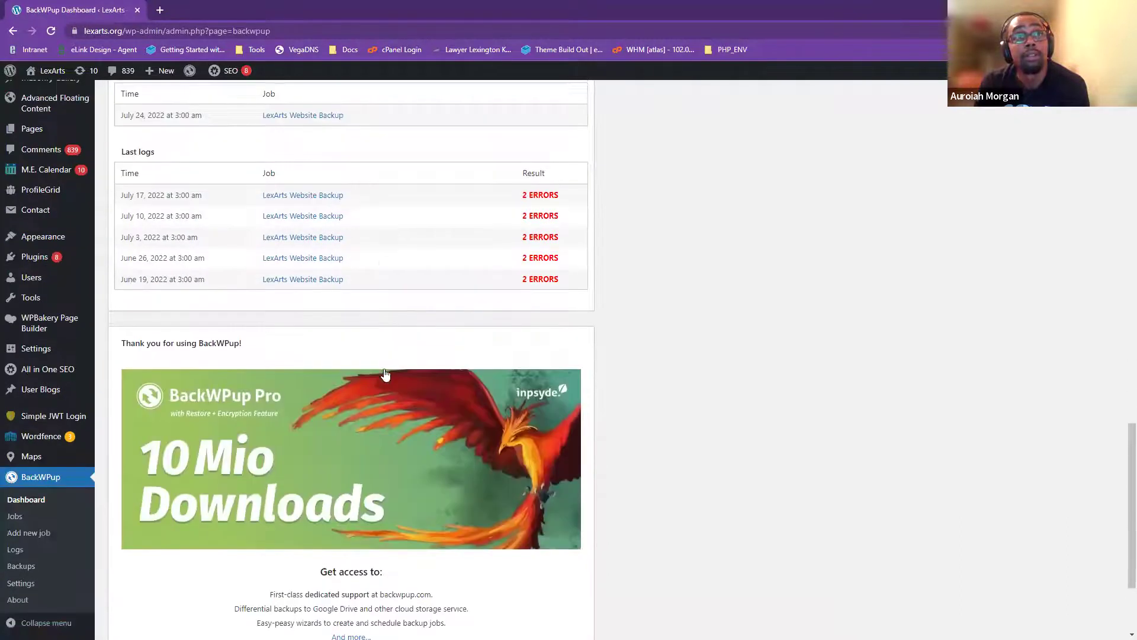
scroll(372, 455, "up", 10)
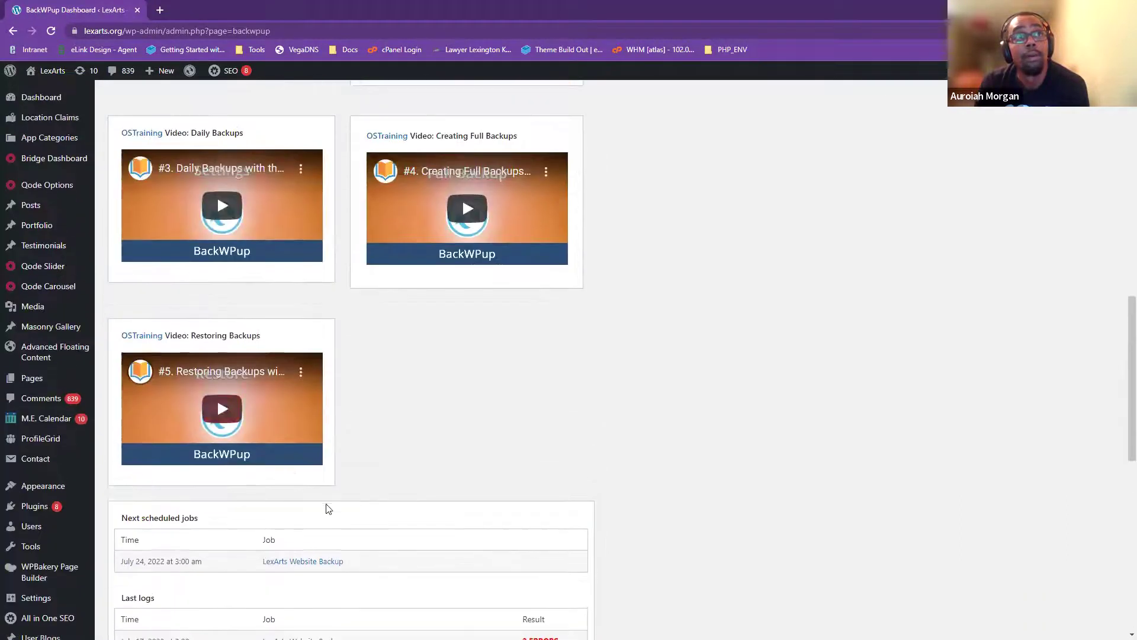
scroll(148, 474, "up", 14)
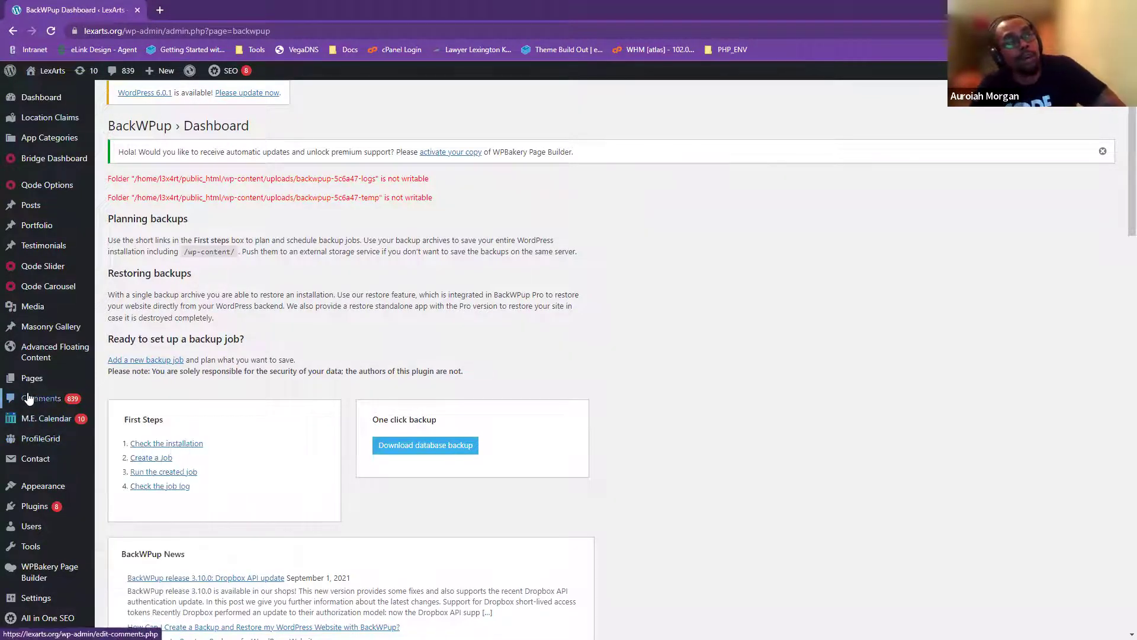
- Scroll down to review the scheduled backup job and the last logs
mouse_move(27, 378)
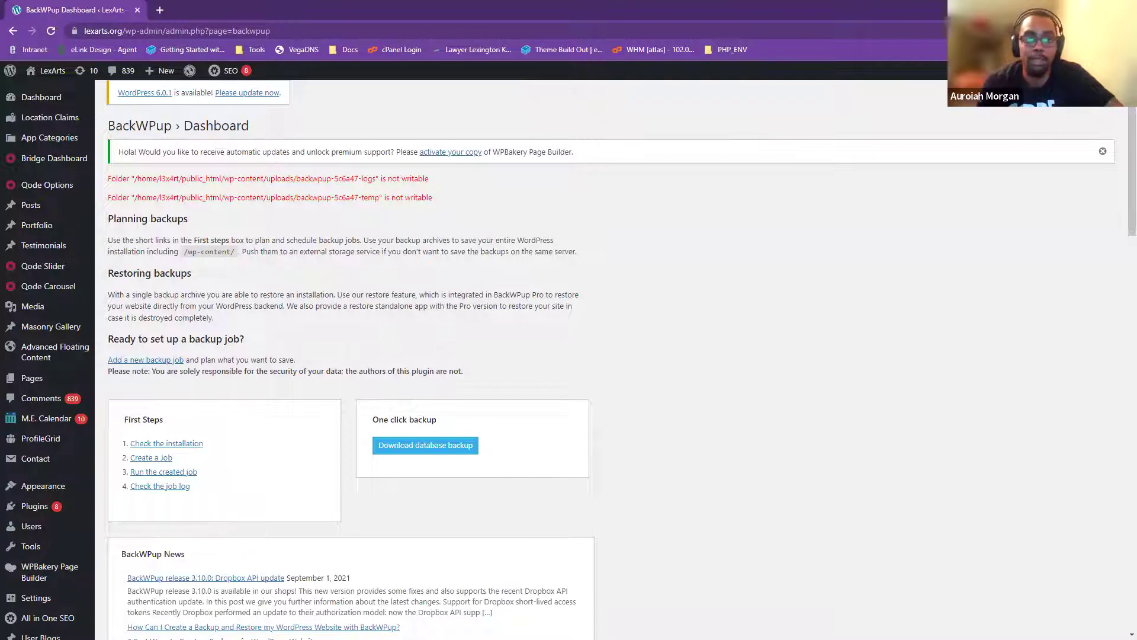
scroll(53, 415, "down", 2)
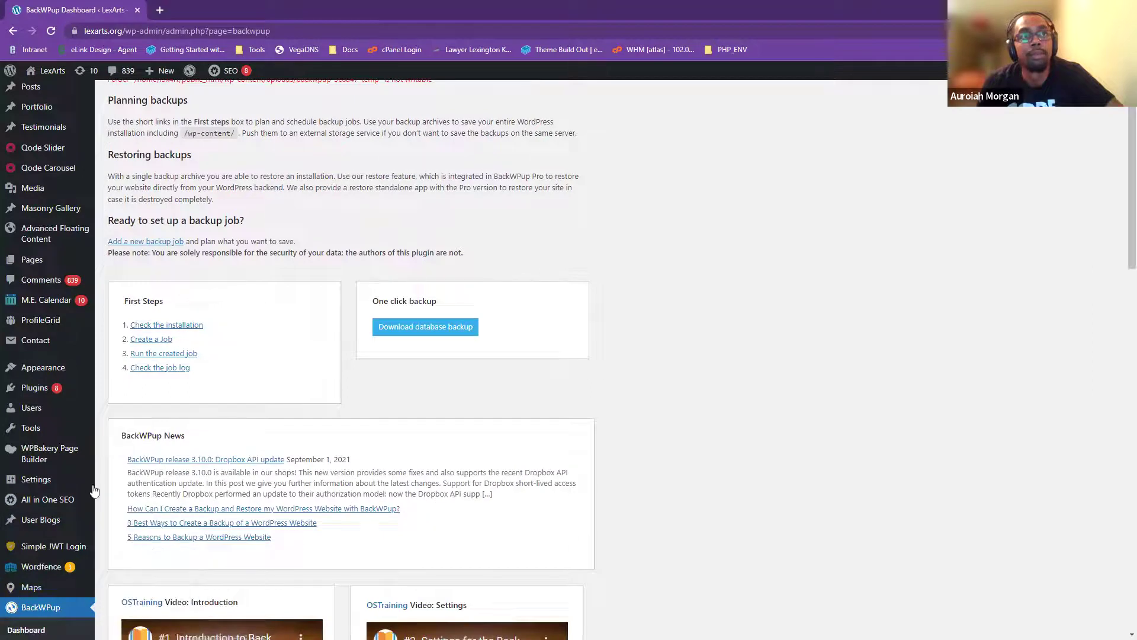
scroll(39, 453, "up", 2)
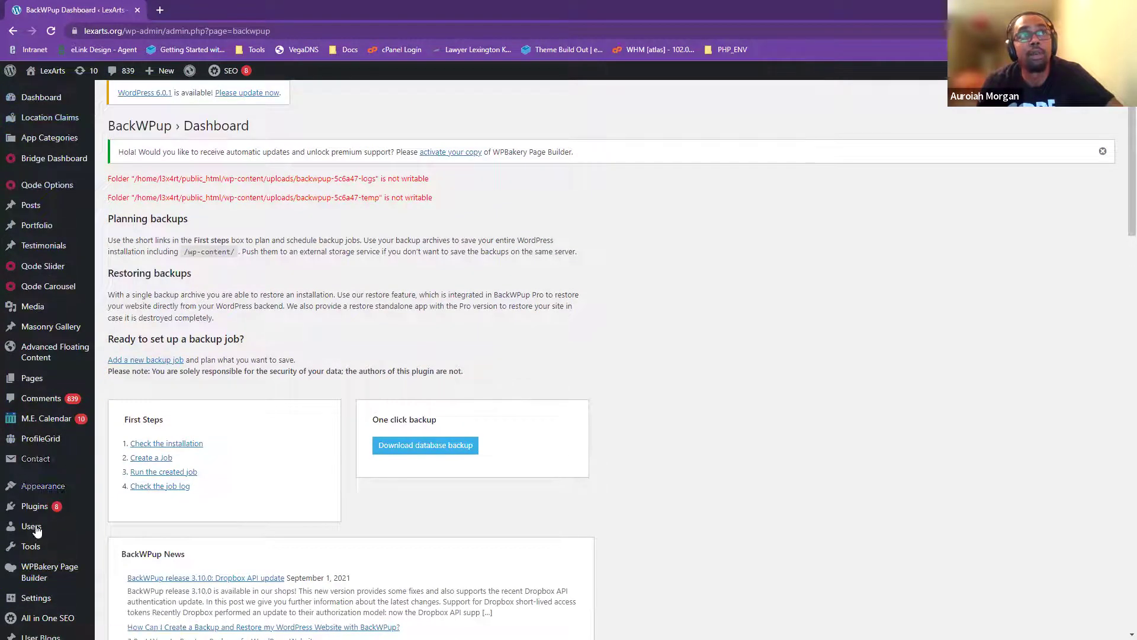
scroll(30, 504, "down", 2)
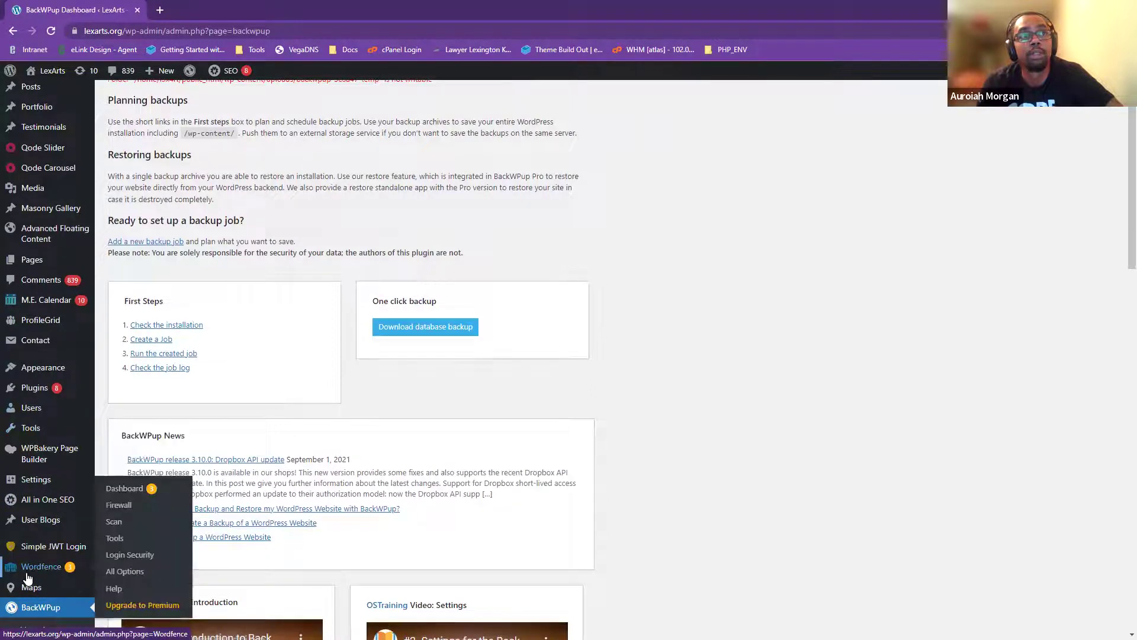
scroll(43, 574, "down", 2)
scroll(43, 574, "down", 2)
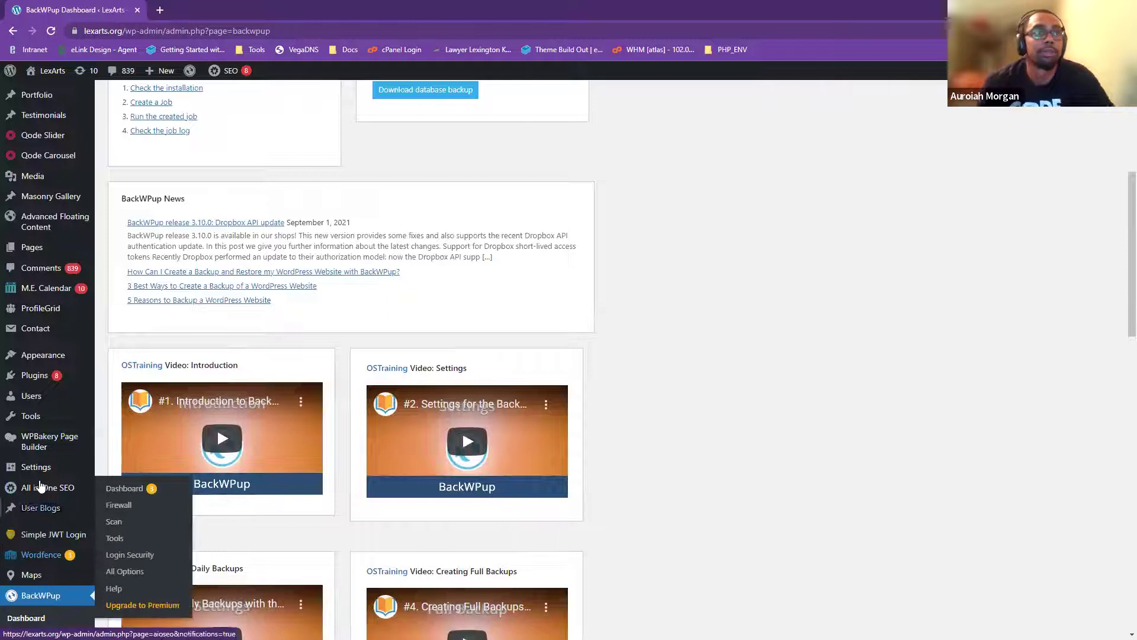
scroll(51, 470, "up", 6)
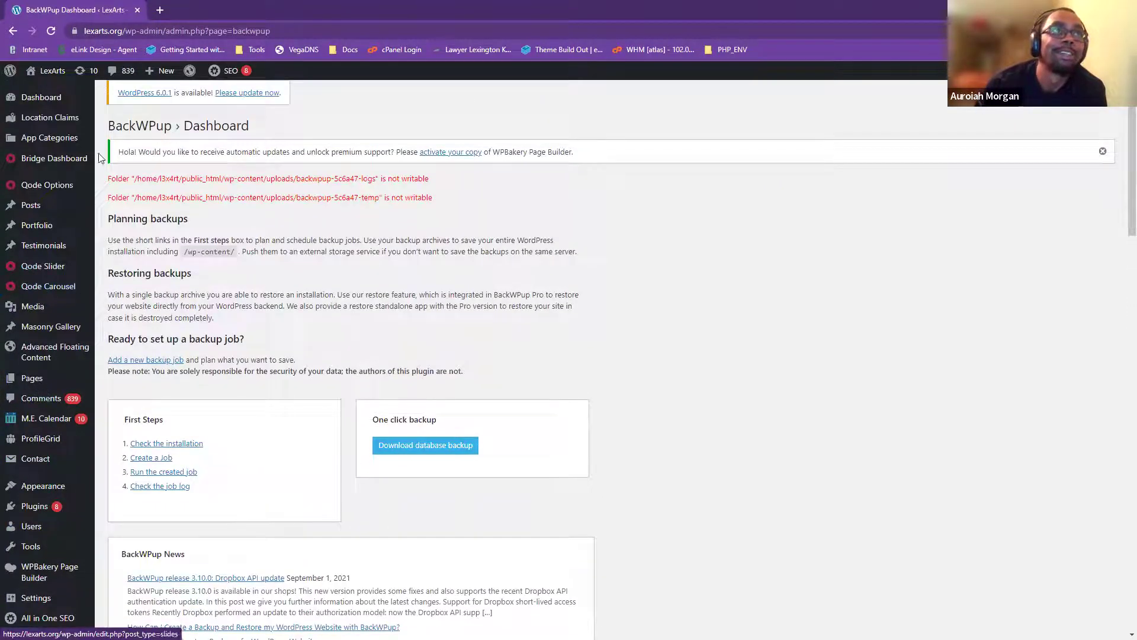
- Open About WordPress and scroll the version 5.8.4 maintenance and security release notes
left_click(9, 71)
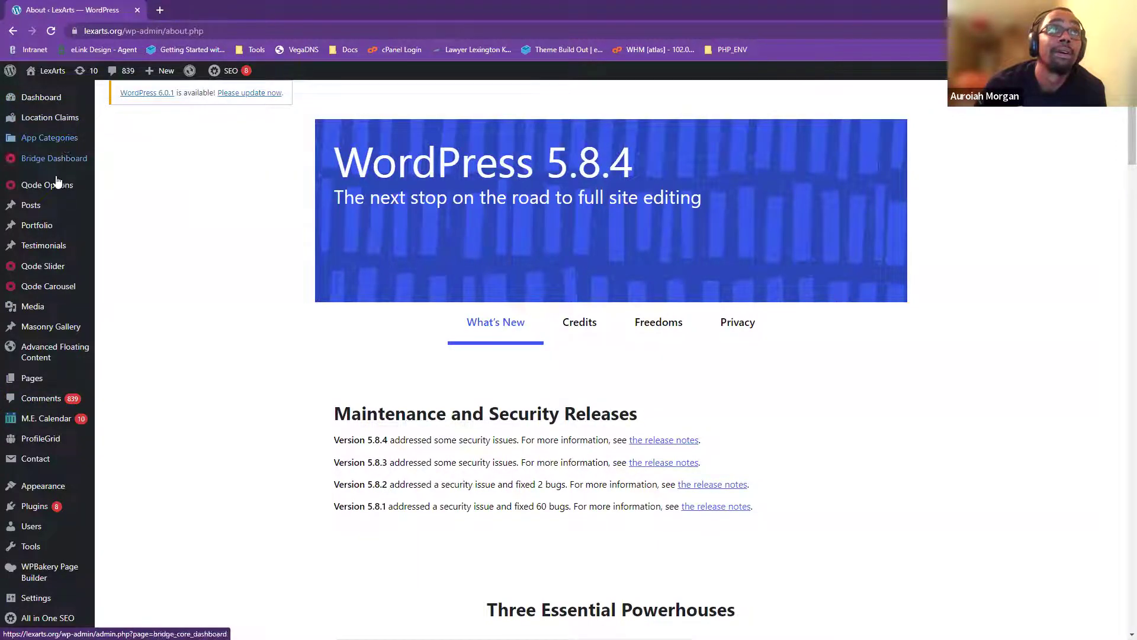
scroll(51, 426, "down", 2)
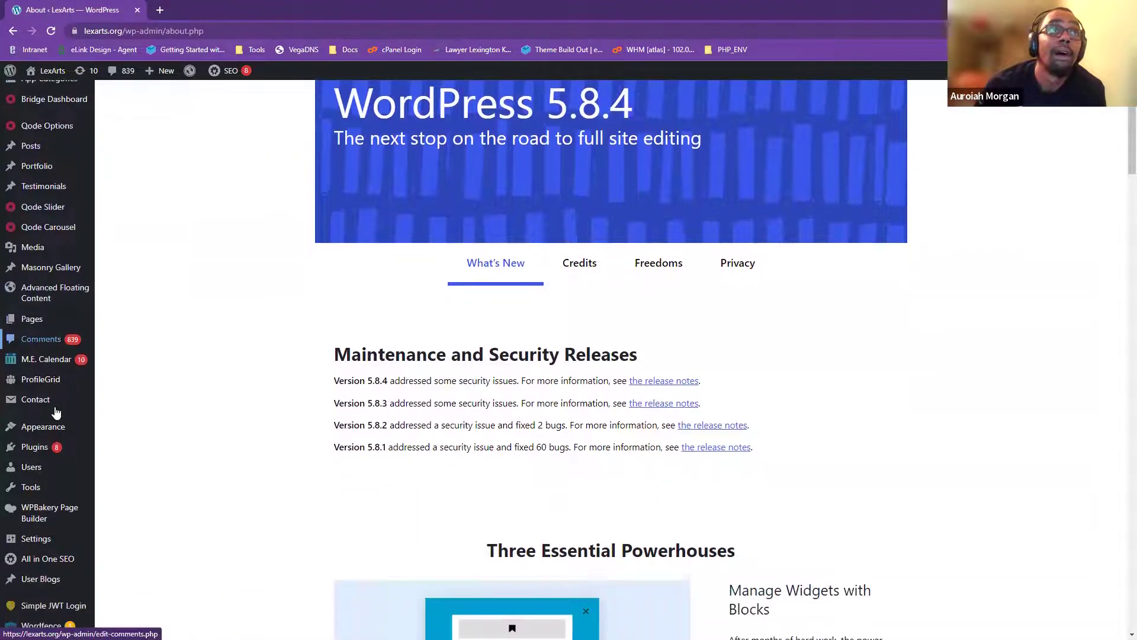
left_click(36, 392)
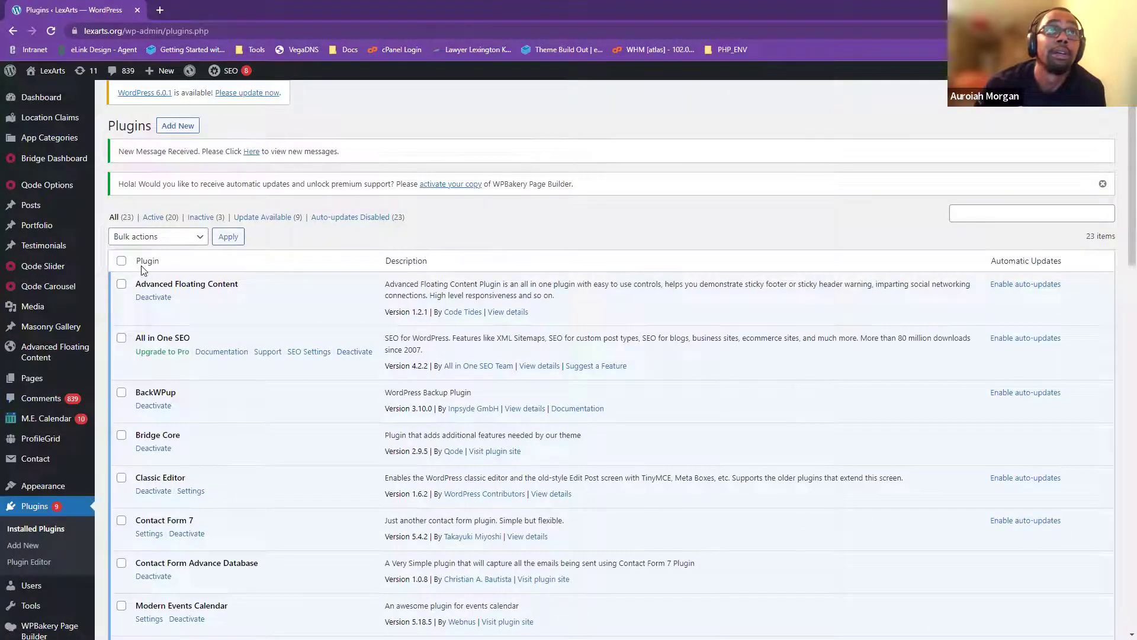
scroll(253, 305, "down", 2)
scroll(232, 335, "up", 2)
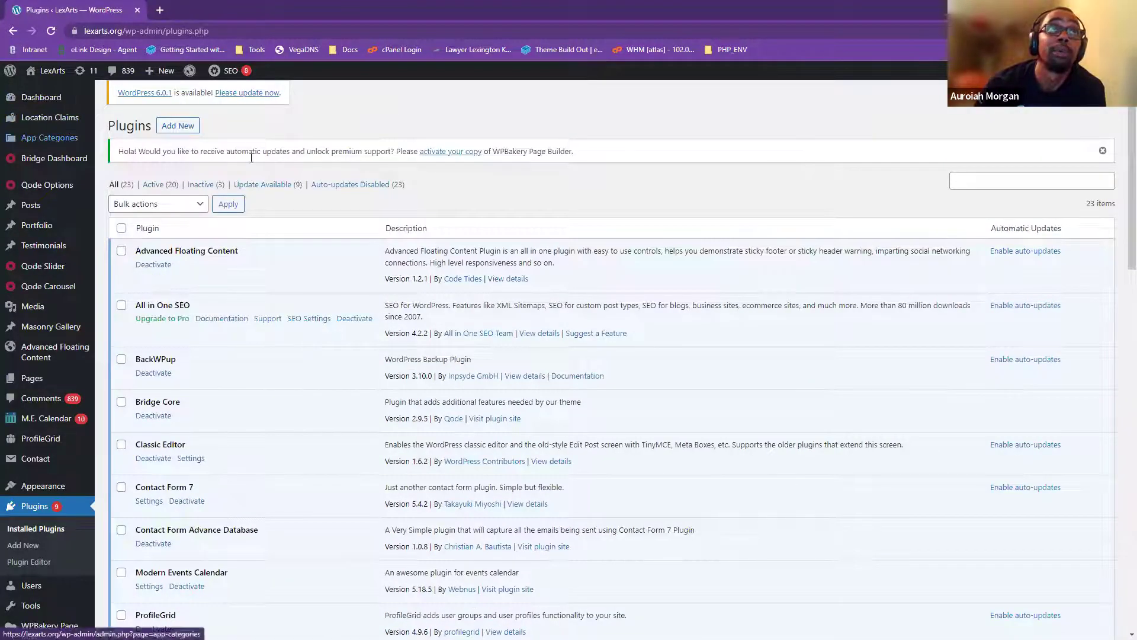
left_click(200, 205)
left_click(201, 205)
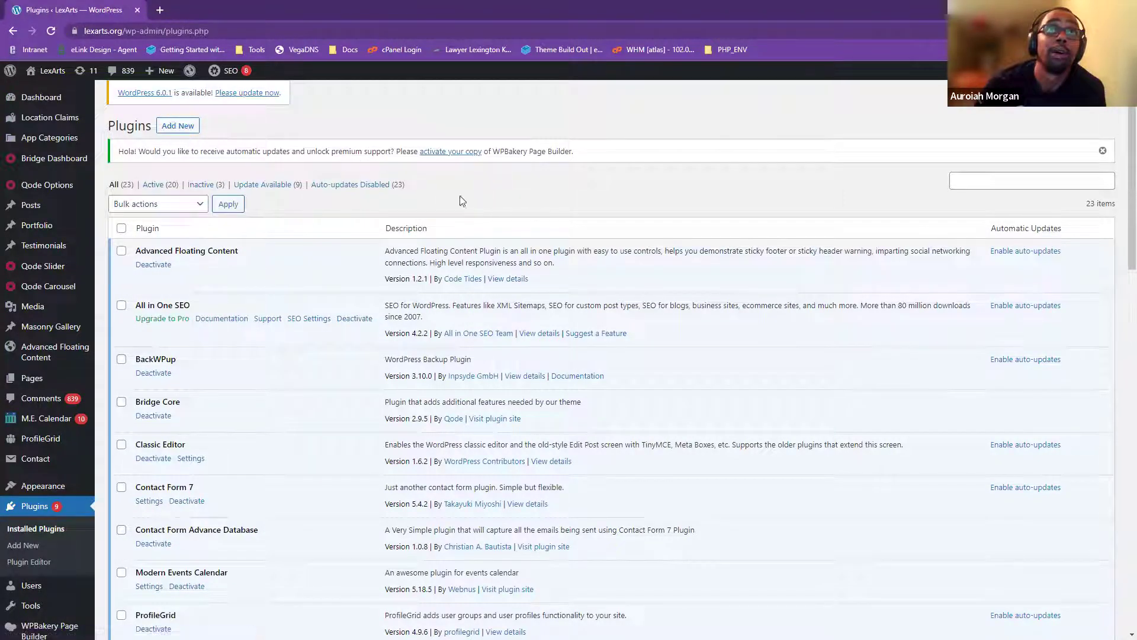
left_click_drag(1120, 161, 442, 572)
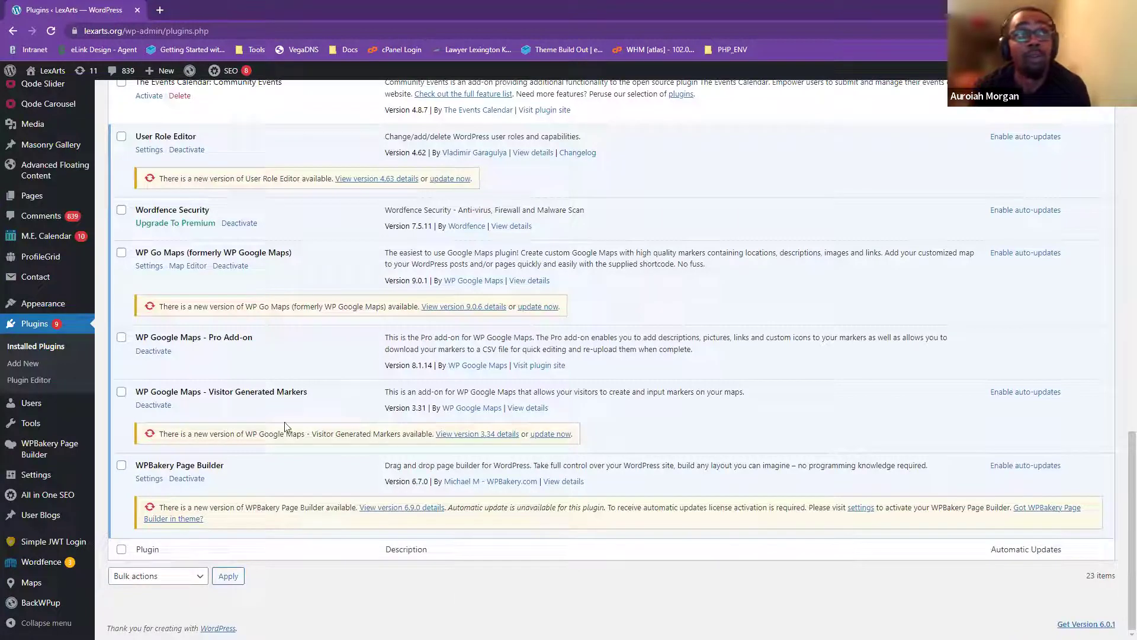
left_click_drag(1121, 483, 1122, 175)
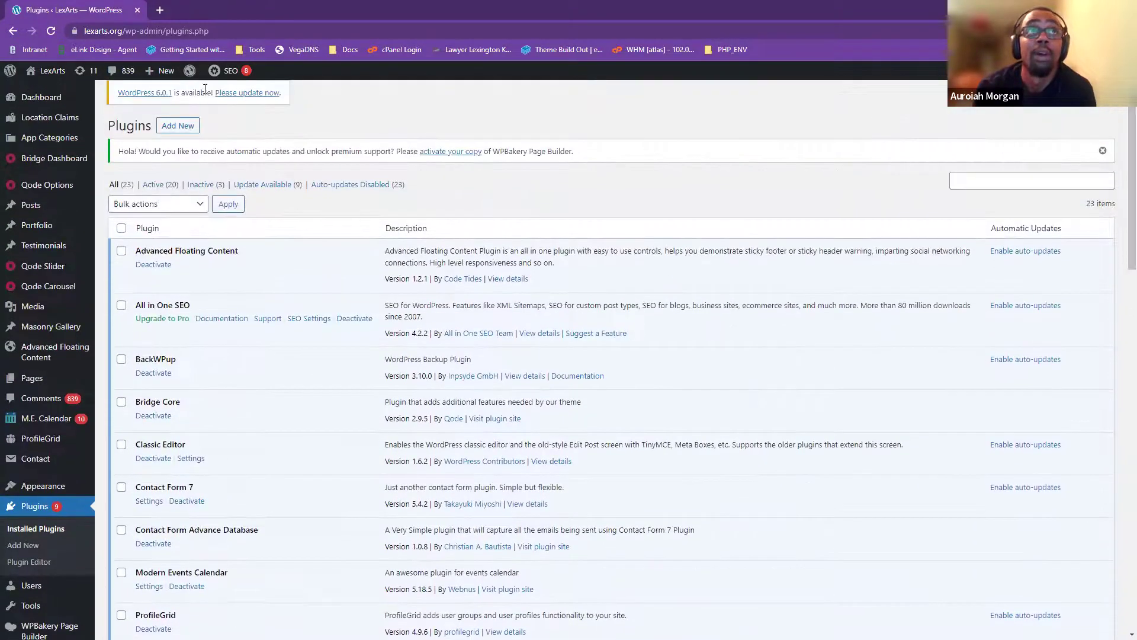
- Open the Add Plugins page and look at the Popular and Featured plugin lists
left_click(170, 126)
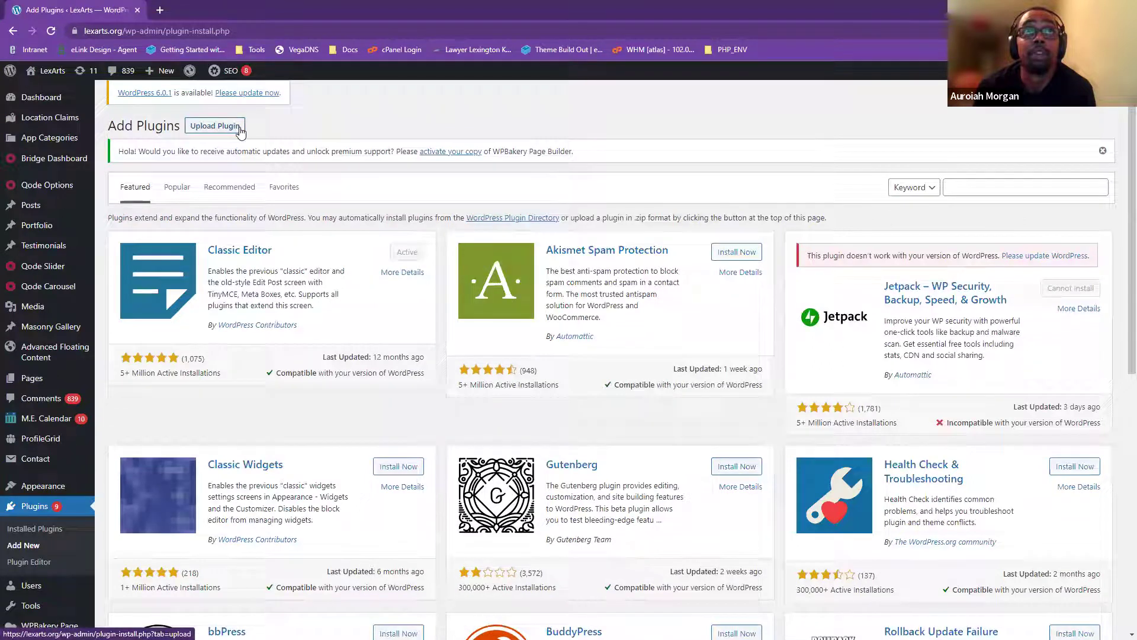
left_click(179, 190)
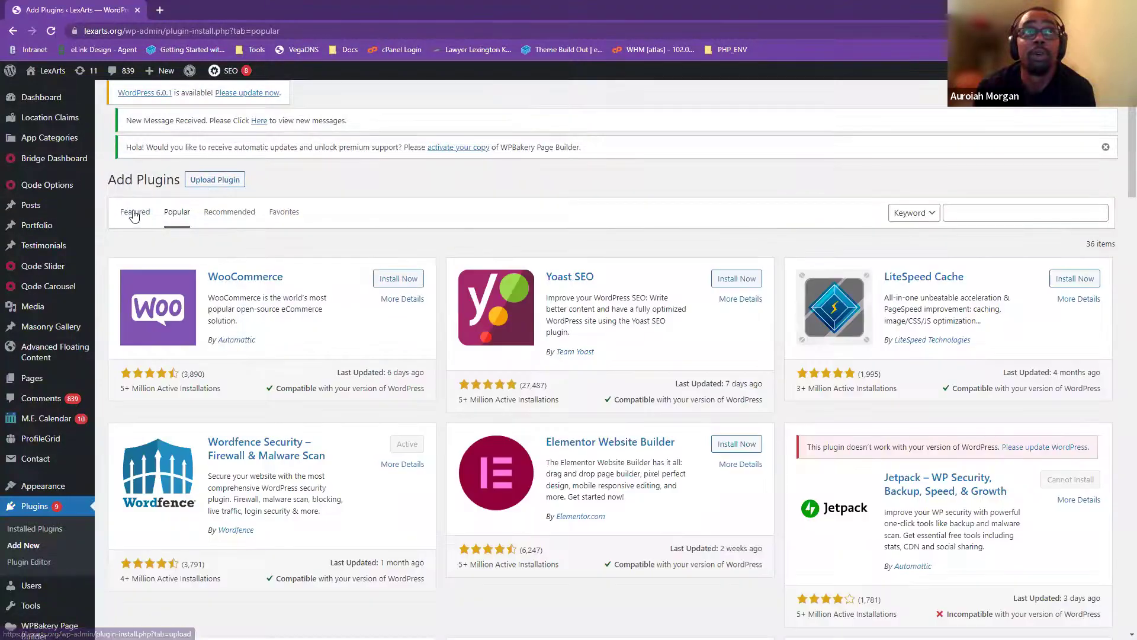
left_click(133, 220)
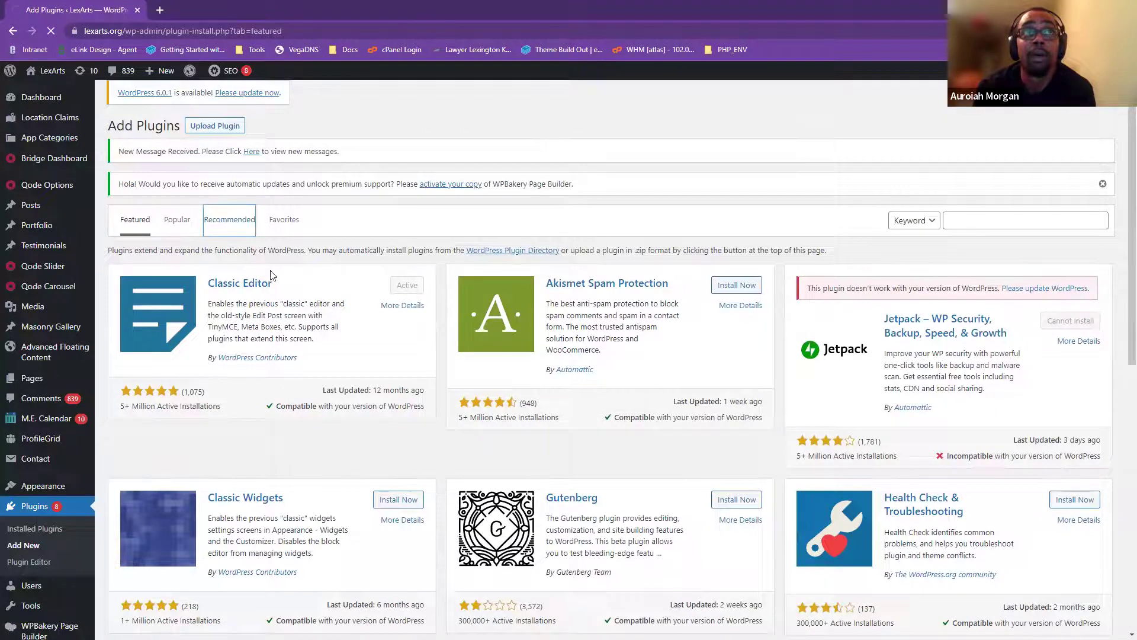
- Scroll the featured plugin cards and highlight the Gutenberg plugin's description
scroll(1121, 272, "down", 3)
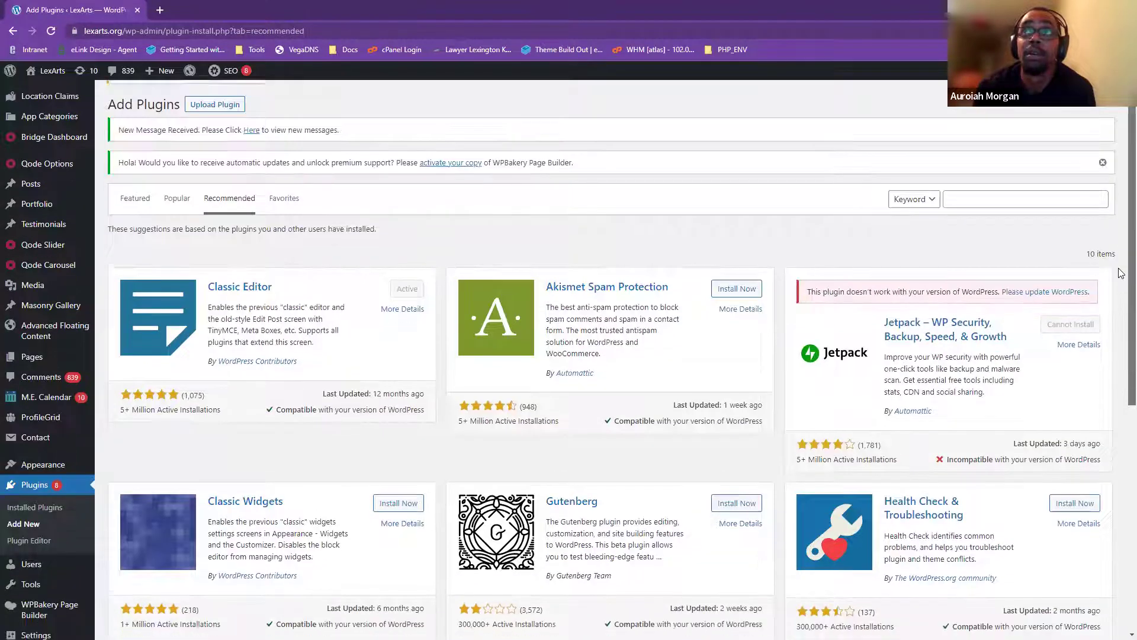
scroll(1121, 273, "down", 6)
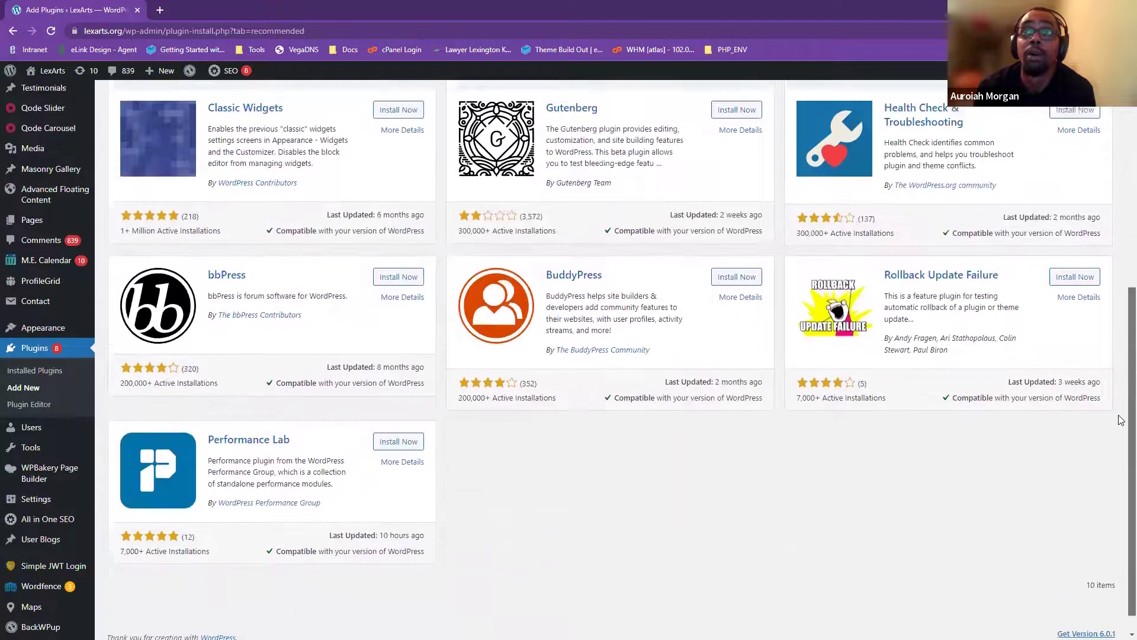
scroll(1120, 411, "up", 1)
scroll(762, 436, "down", 1)
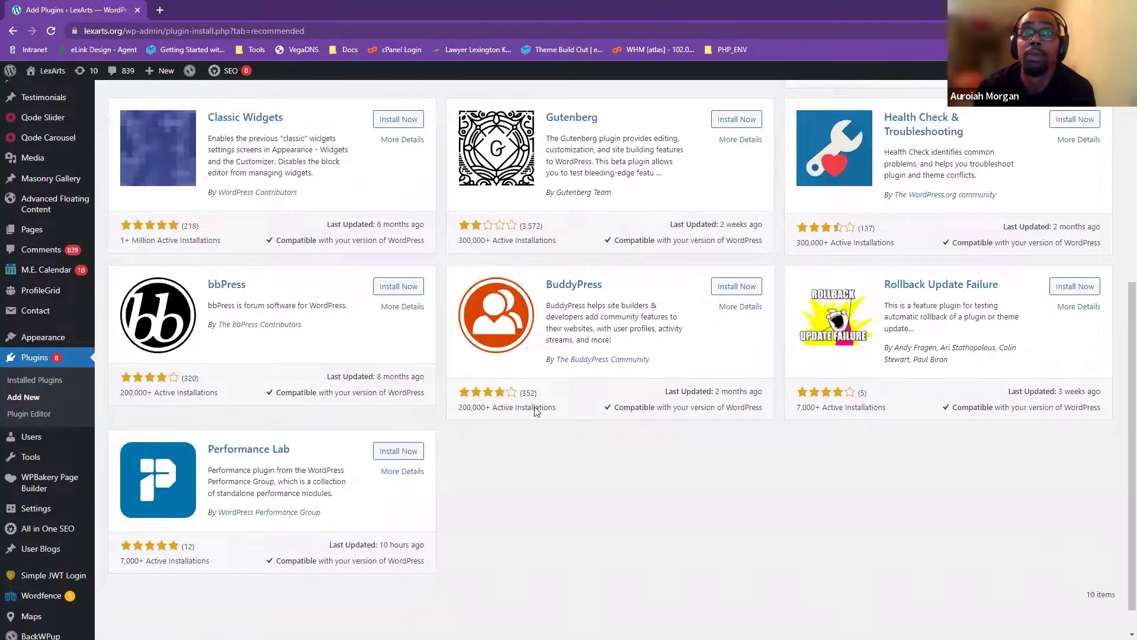
scroll(531, 526, "up", 6)
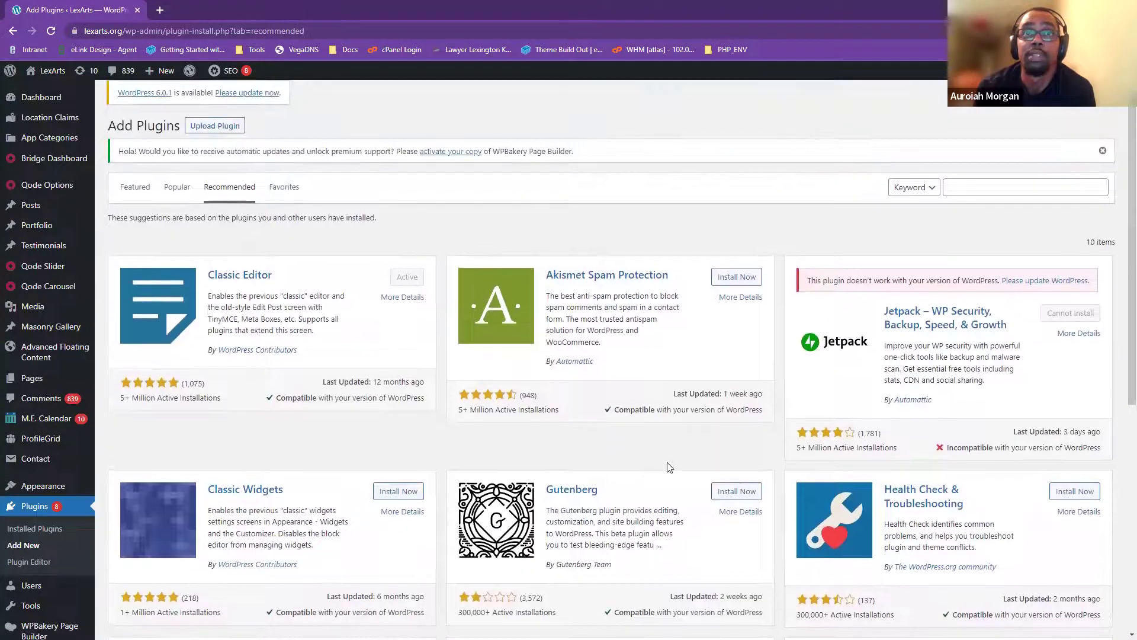
scroll(669, 467, "down", 2)
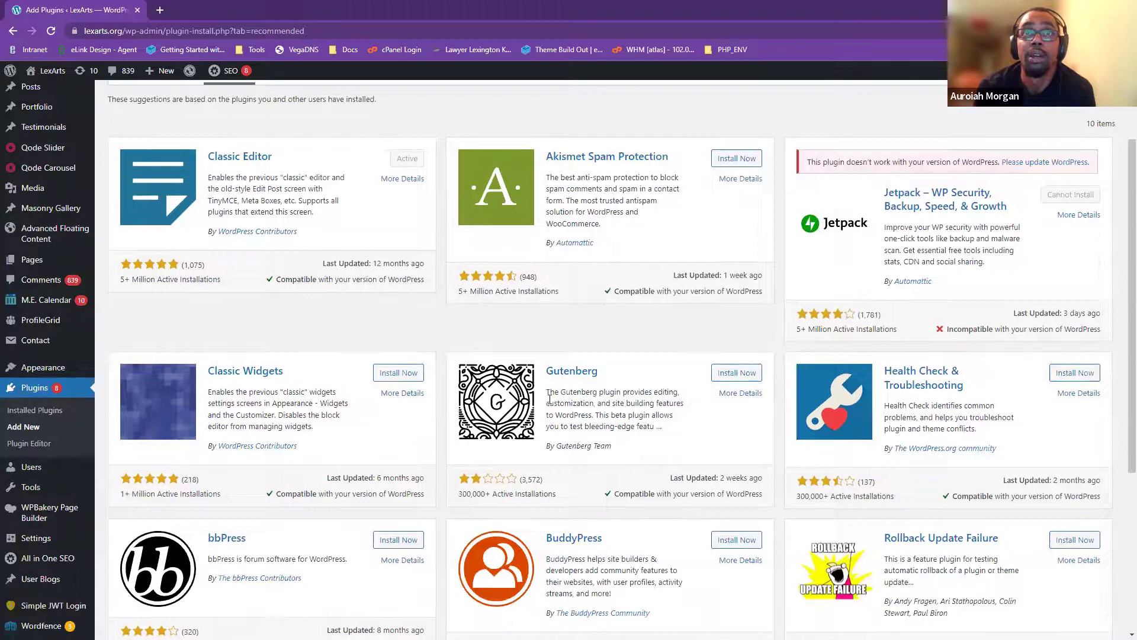
left_click_drag(618, 402, 657, 435)
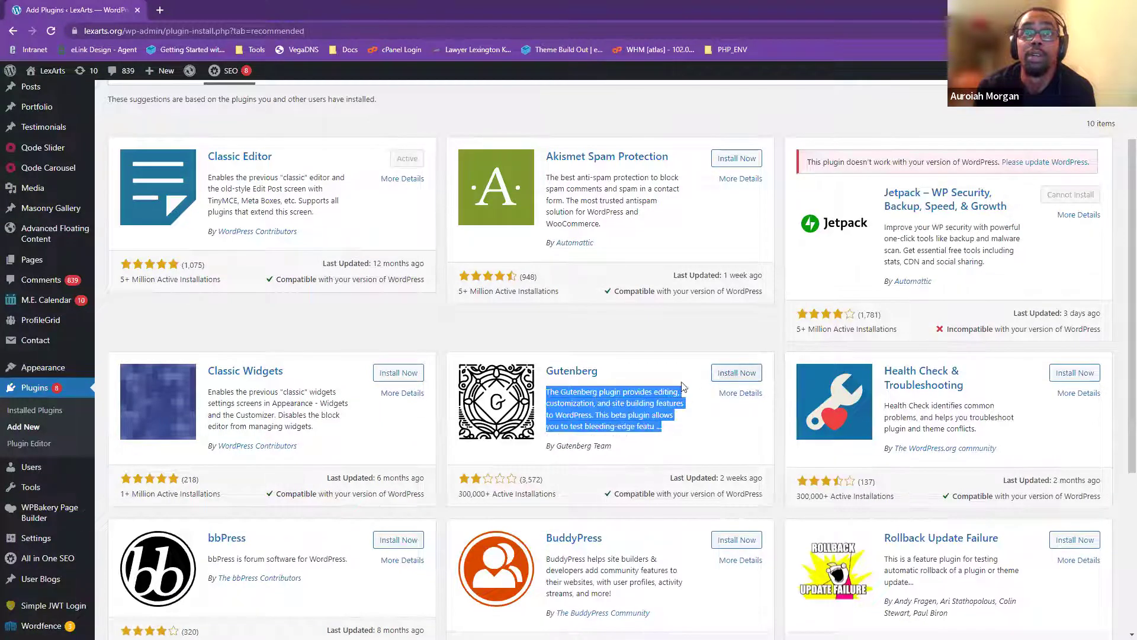
left_click(580, 401)
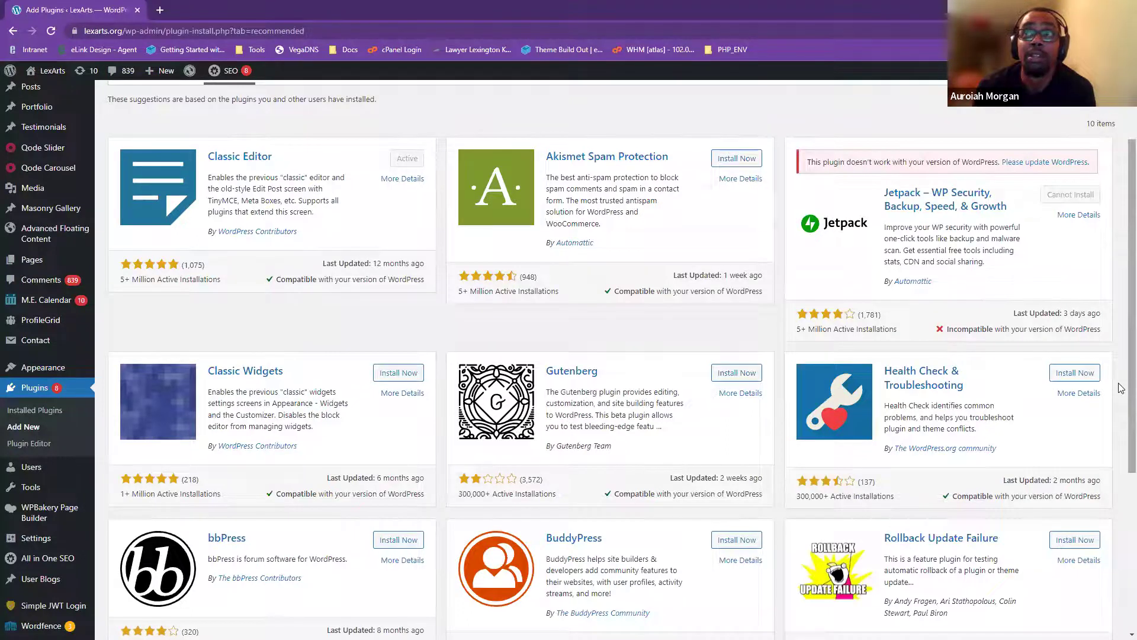
- Scroll further through the plugin cards and open the BuddyPress plugin's details
scroll(682, 474, "down", 2)
scroll(770, 585, "up", 3)
scroll(769, 585, "up", 1)
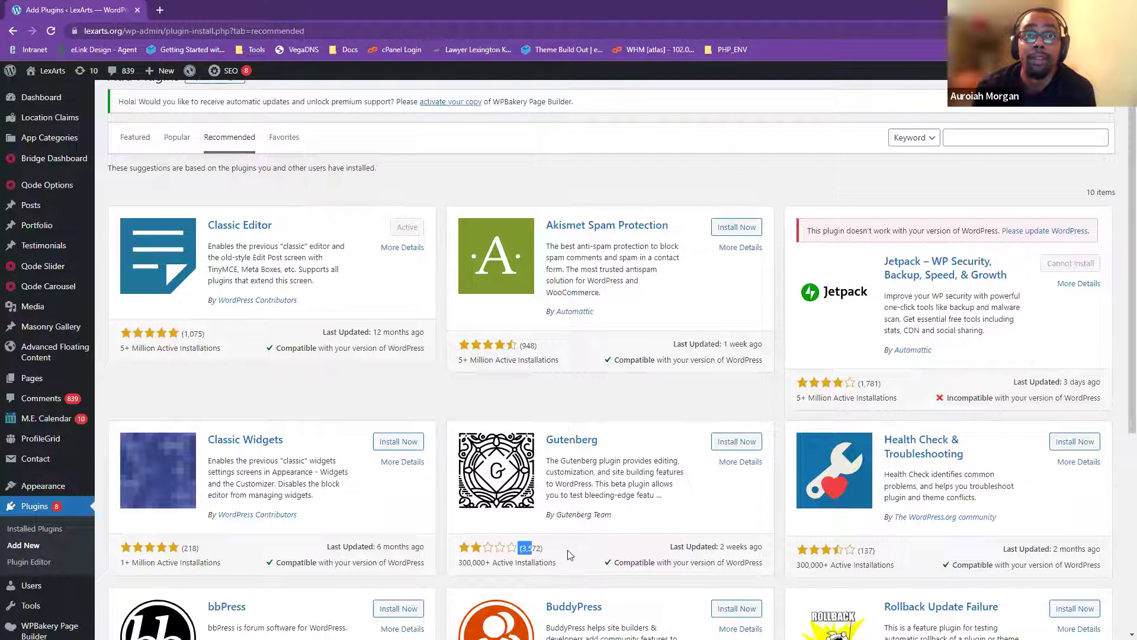
scroll(484, 485, "down", 1)
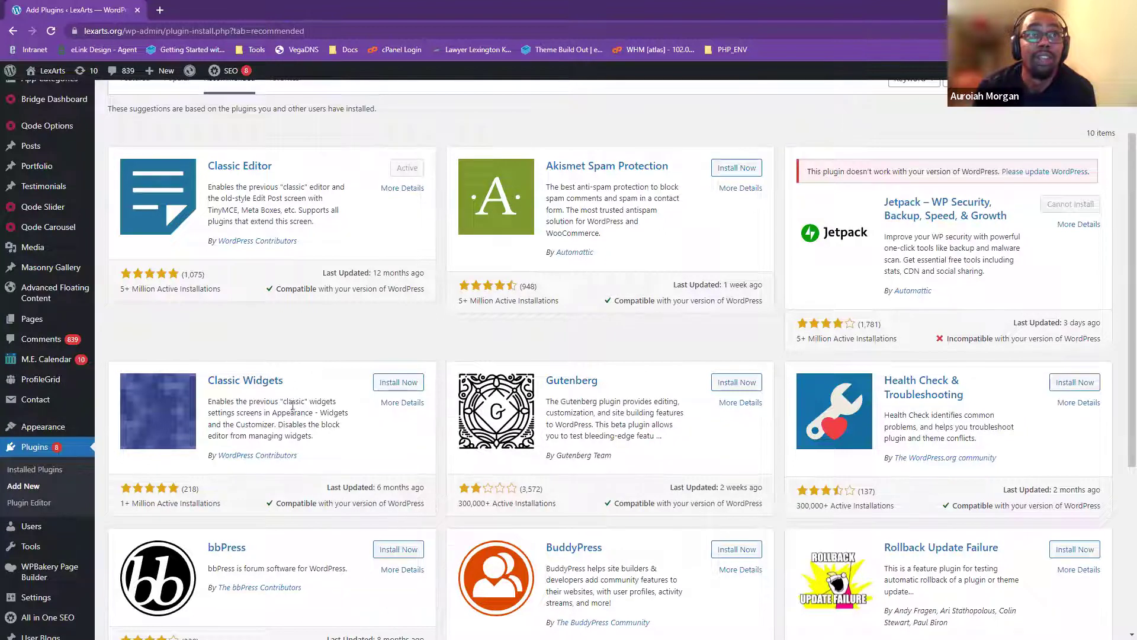
scroll(163, 494, "down", 2)
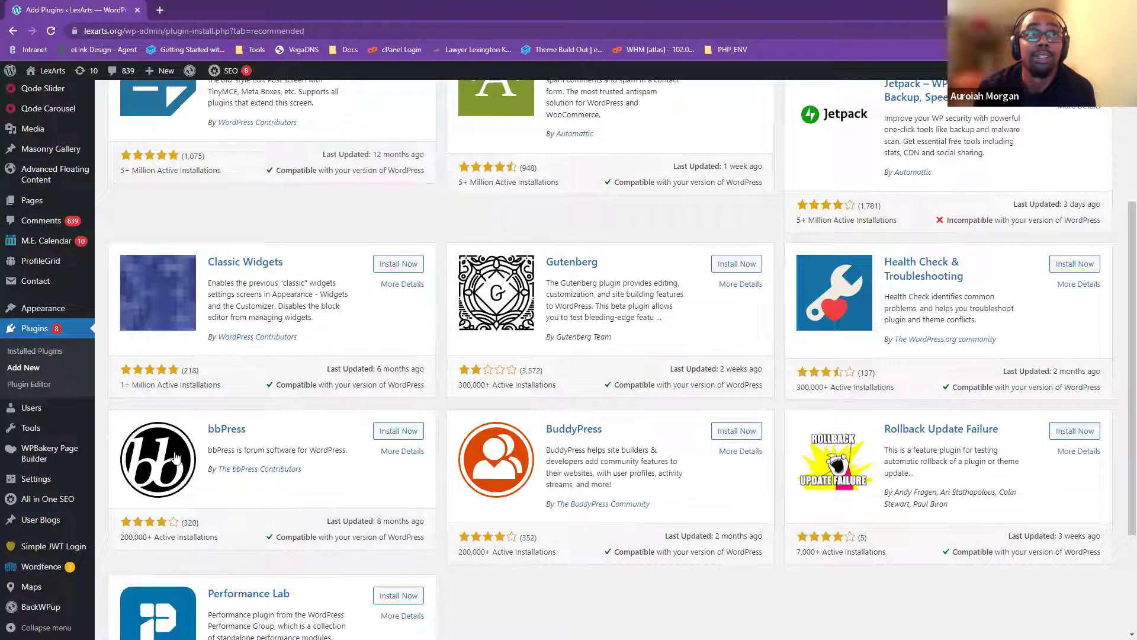
scroll(176, 456, "down", 3)
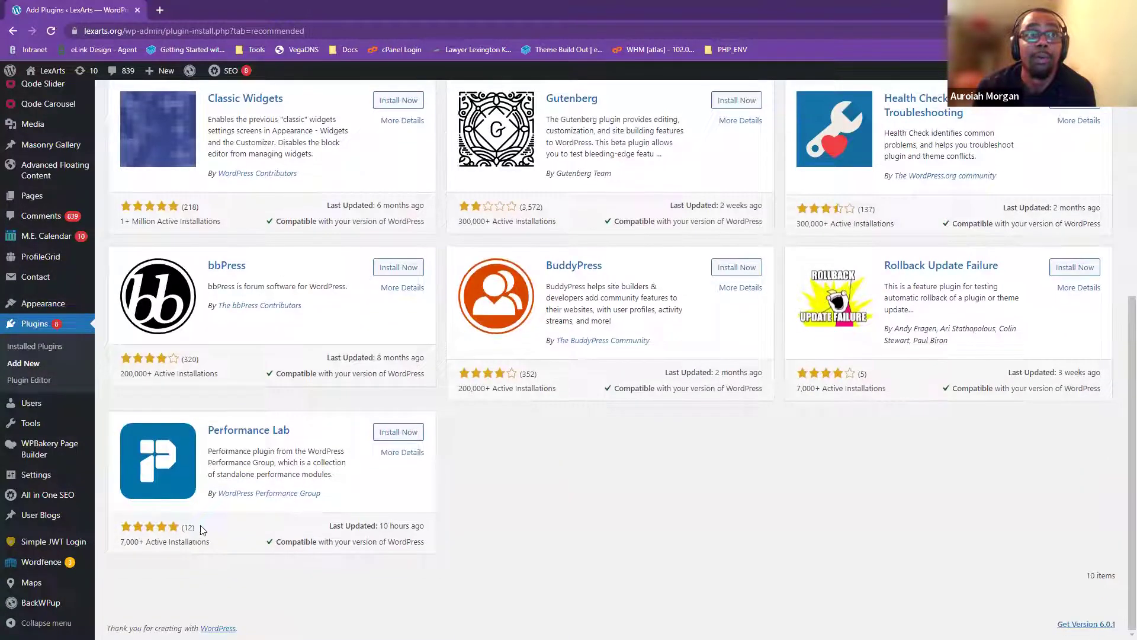
scroll(664, 410, "up", 2)
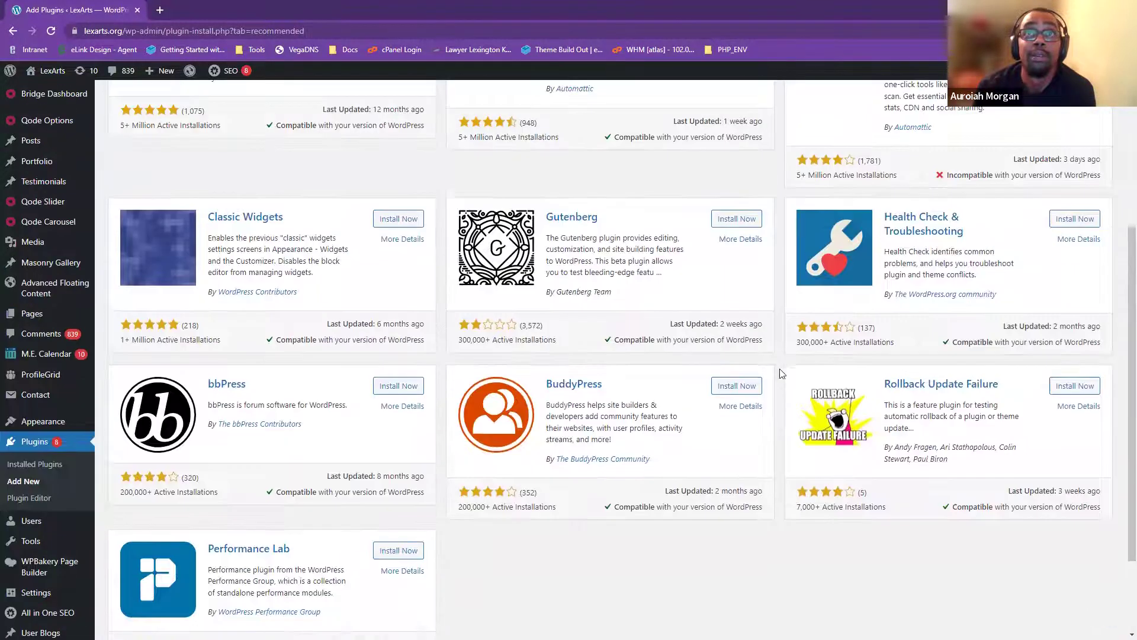
left_click(741, 407)
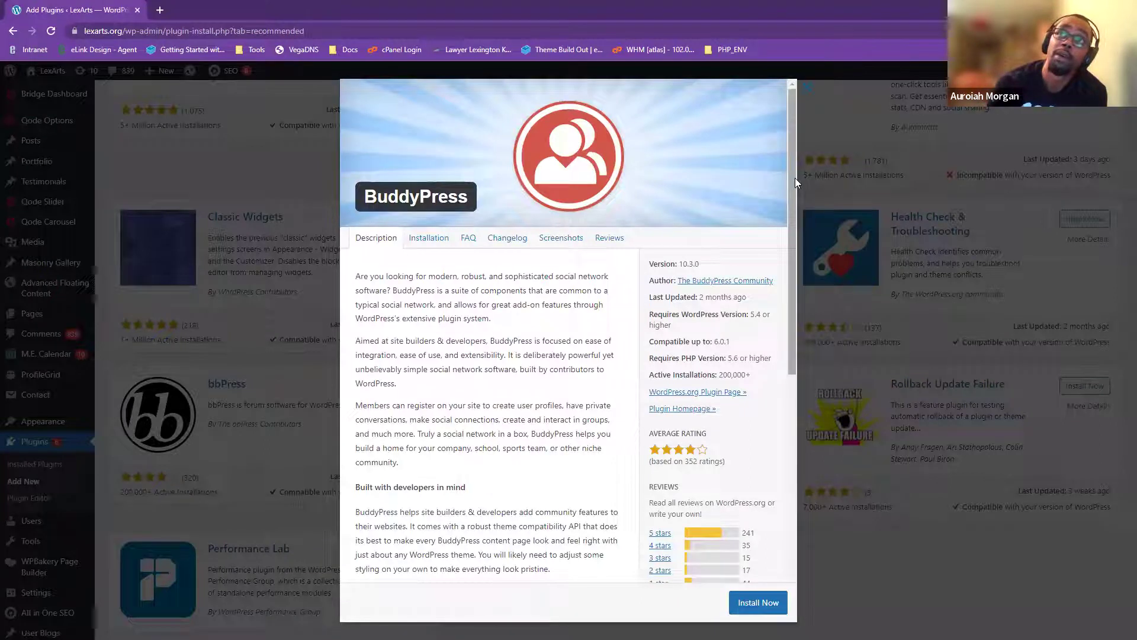
- Scroll the BuddyPress details (compatibility, PHP requirement, ratings) and open its WordPress.org page
left_click_drag(794, 181, 798, 438)
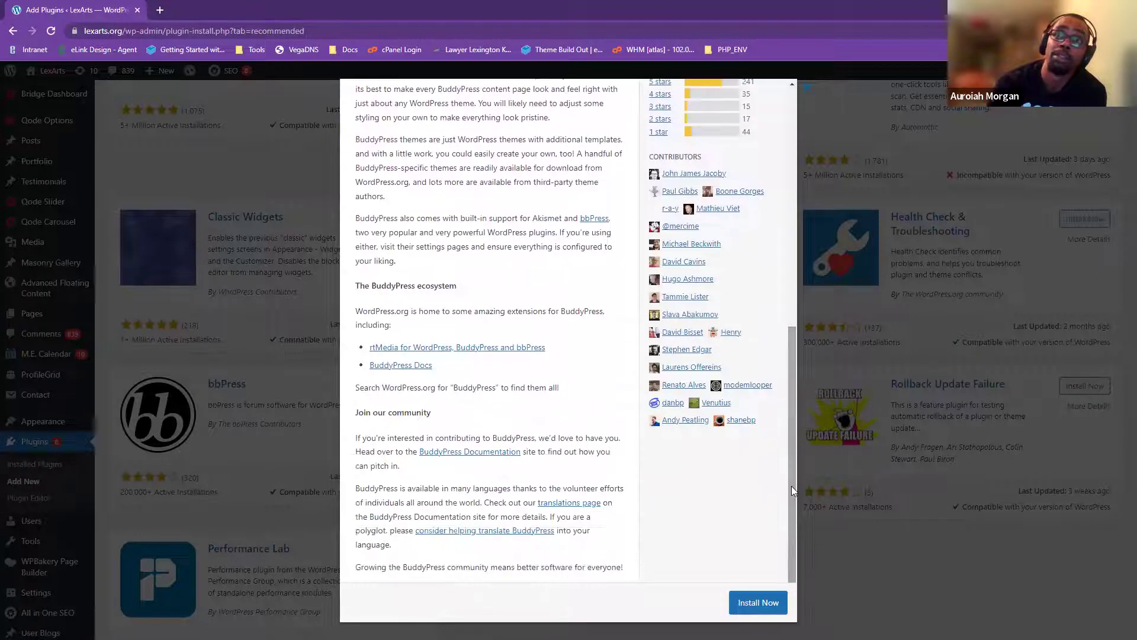
left_click_drag(790, 499, 800, 240)
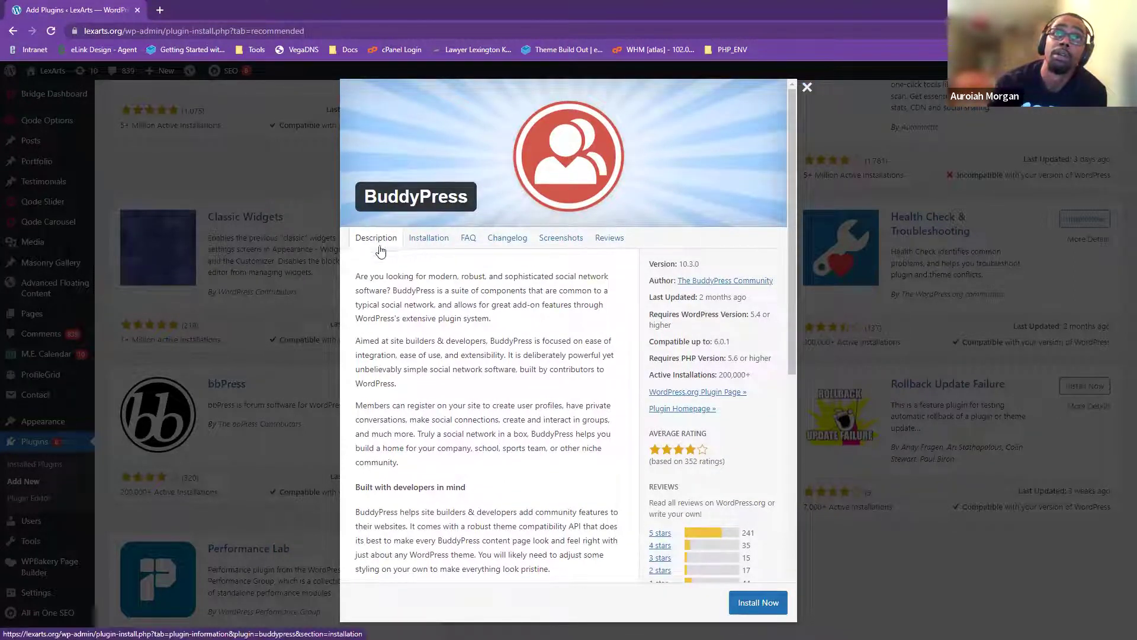
scroll(682, 338, "down", 2)
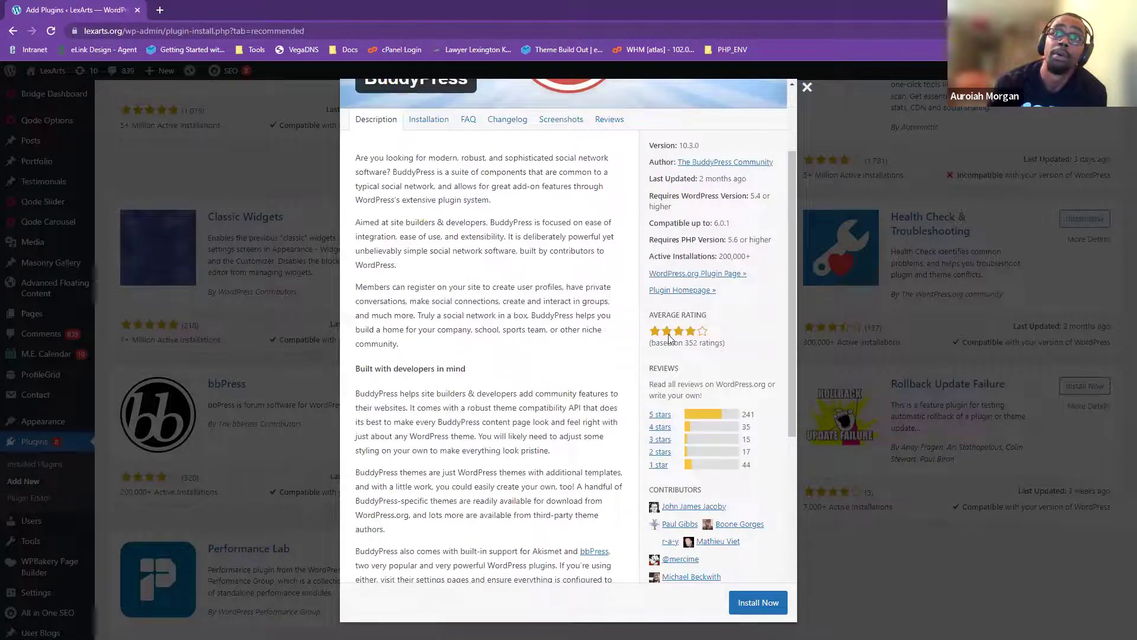
scroll(687, 368, "down", 1)
scroll(708, 256, "up", 3)
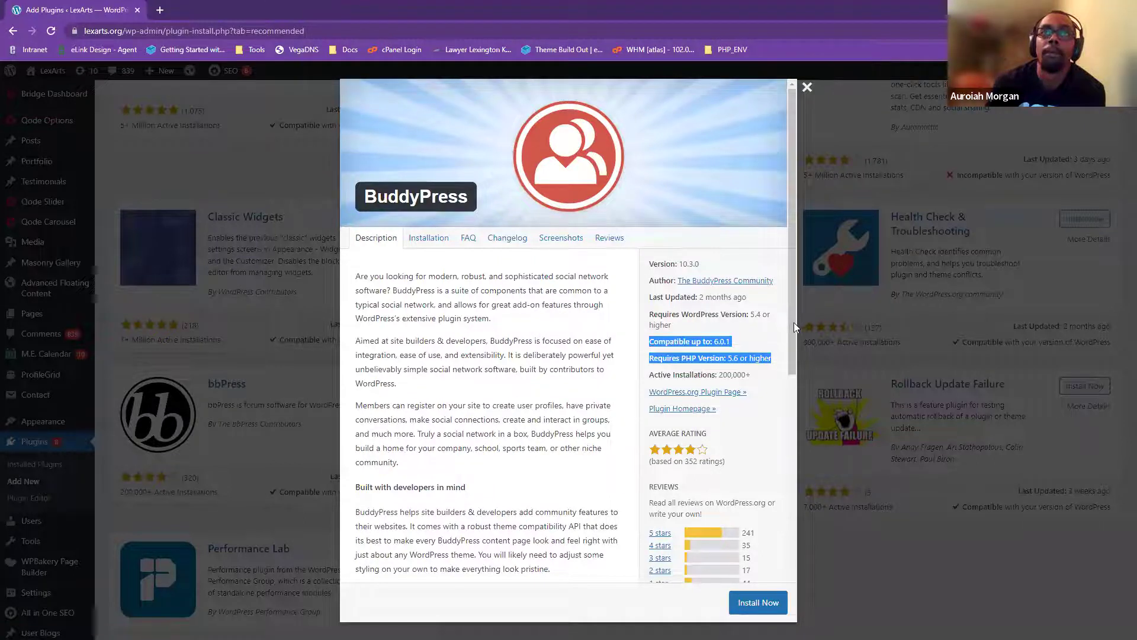
scroll(711, 343, "down", 1)
left_click(712, 355)
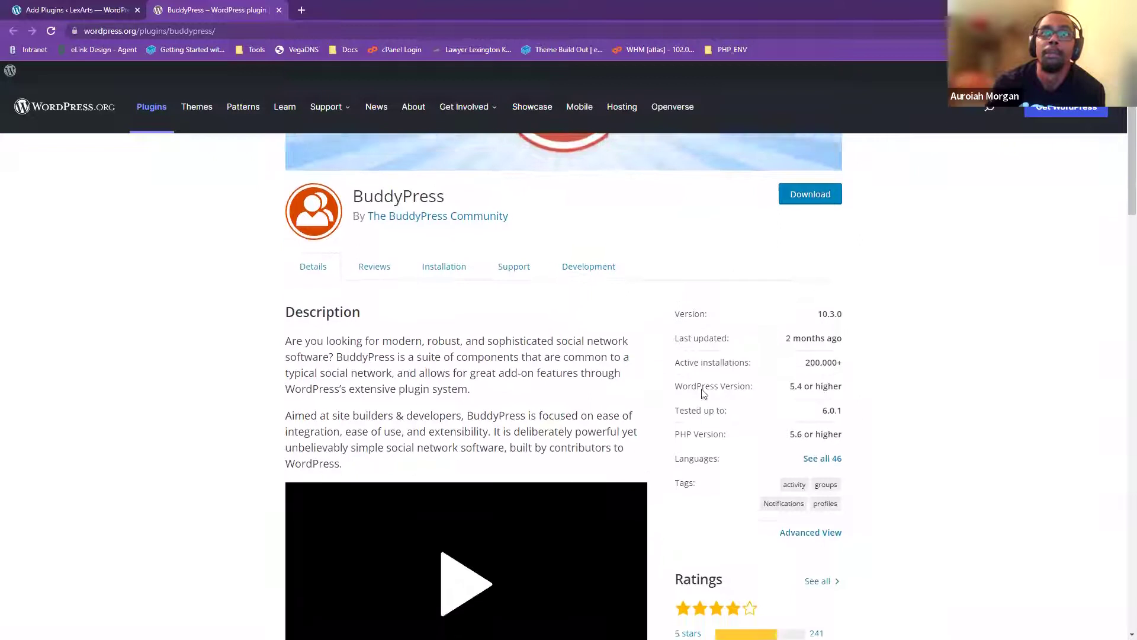
- Inspect the BuddyPress page's web address and scroll through its description and ratings
left_click(134, 33)
left_click_drag(99, 30, 206, 35)
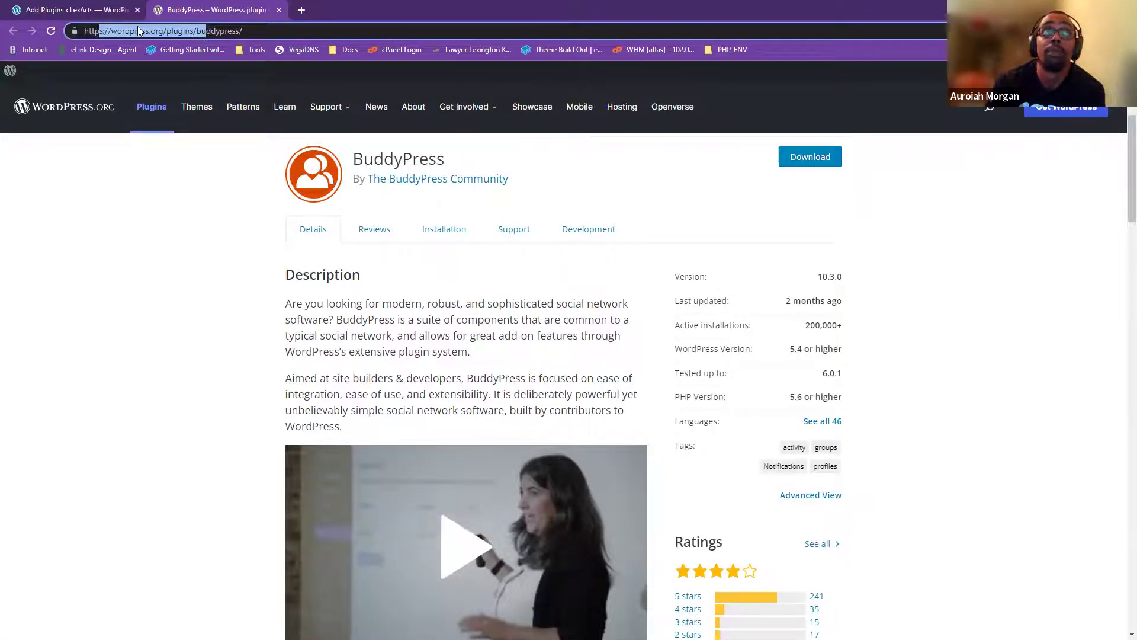
left_click(183, 32)
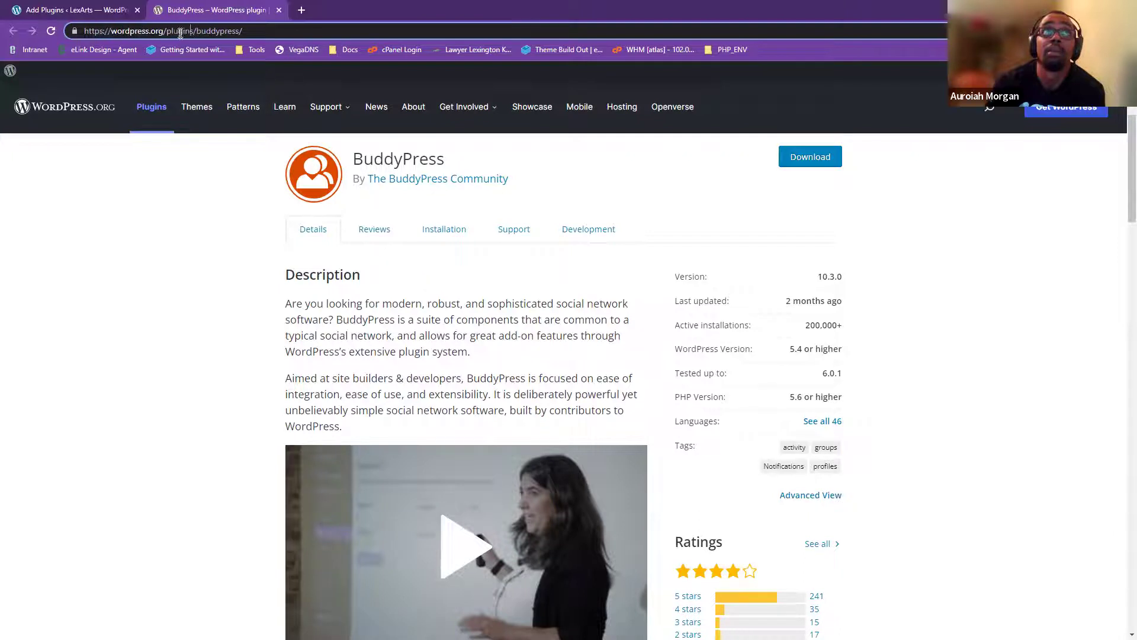
scroll(672, 305, "down", 6)
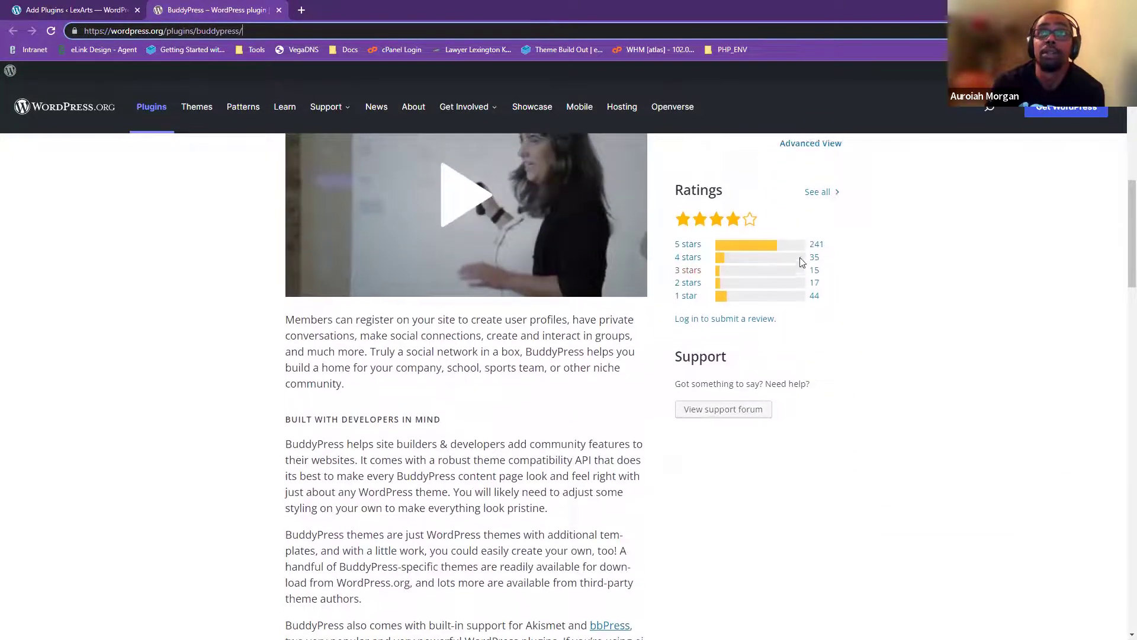
scroll(850, 393, "up", 8)
scroll(898, 374, "up", 2)
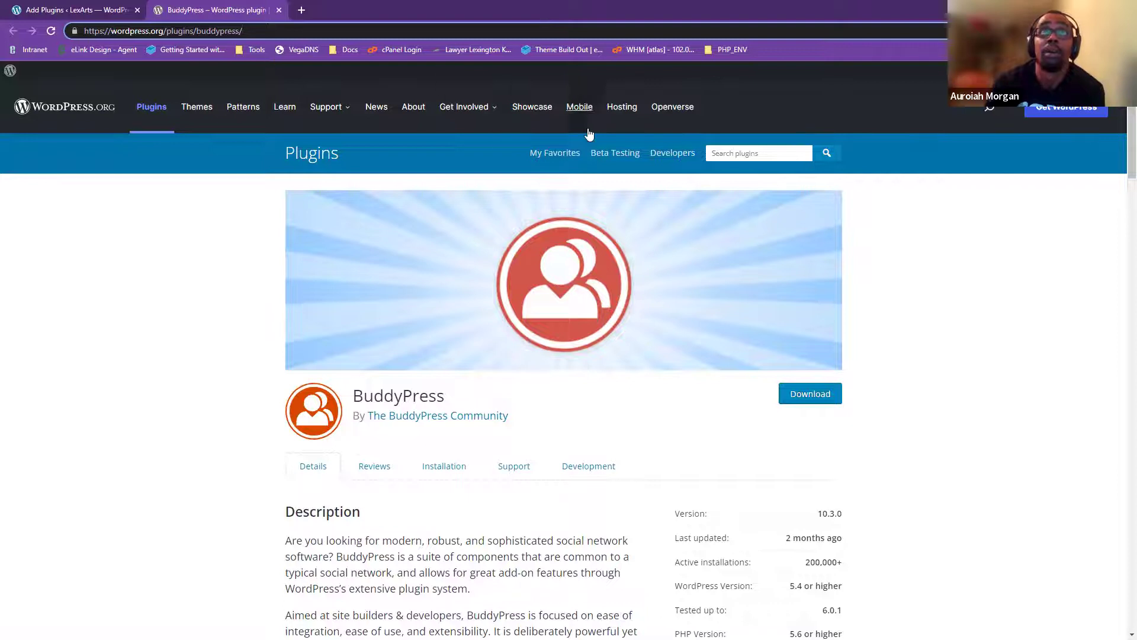
- Load wordpress.com in a new browser tab
left_click(300, 10)
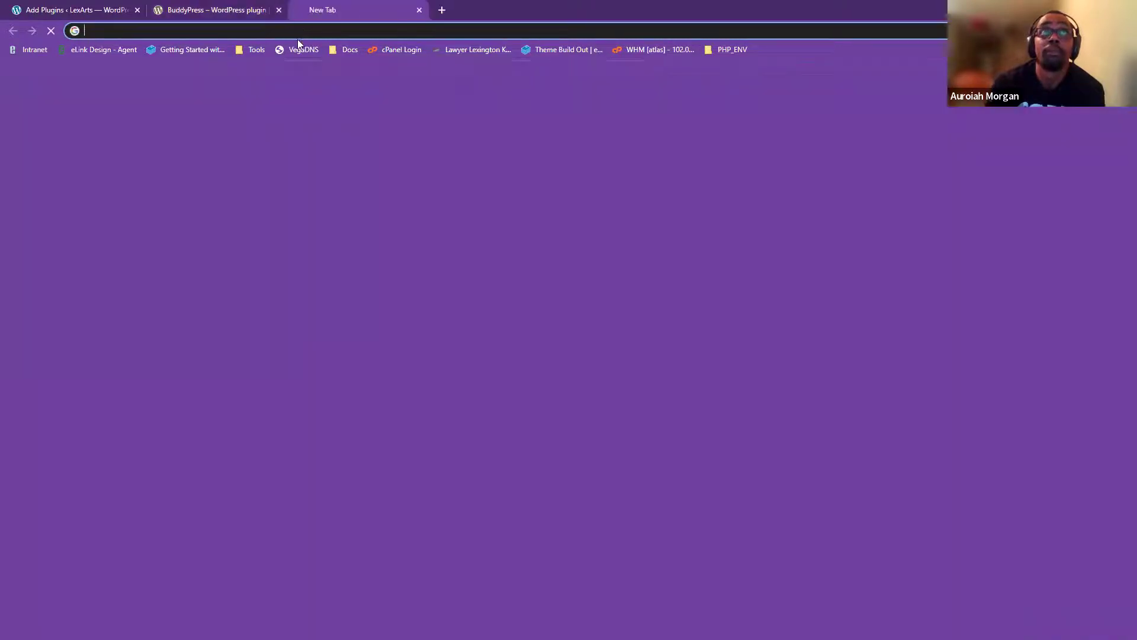
type("wprd")
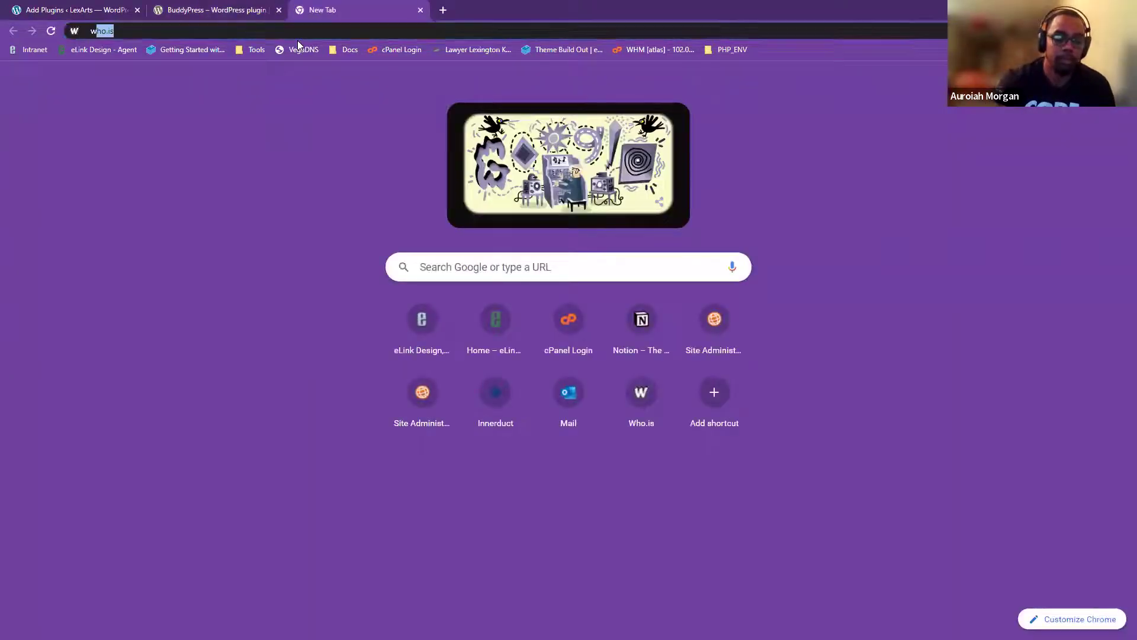
key("BackSpace")
key("BackSpace")
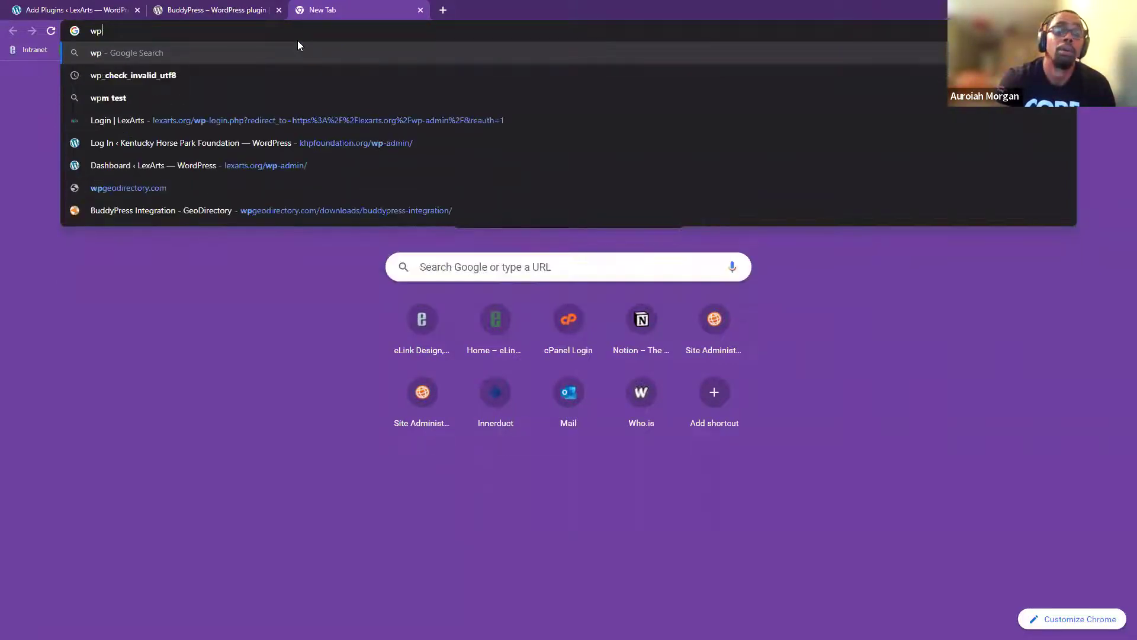
type("o")
key("BackSpace")
key("BackSpace")
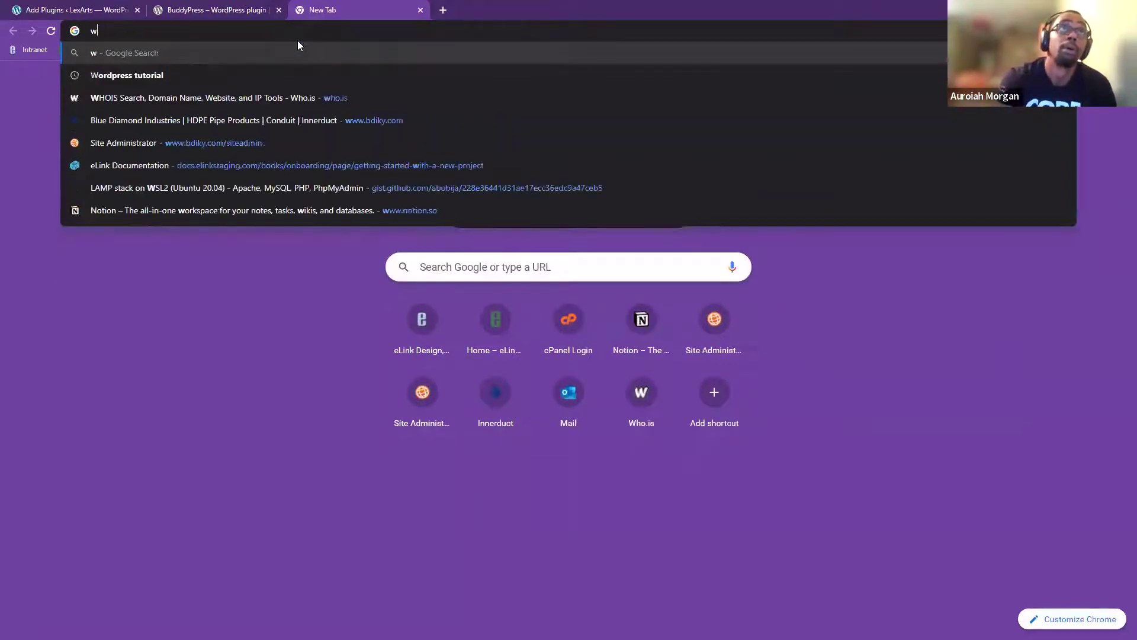
type("ordpres")
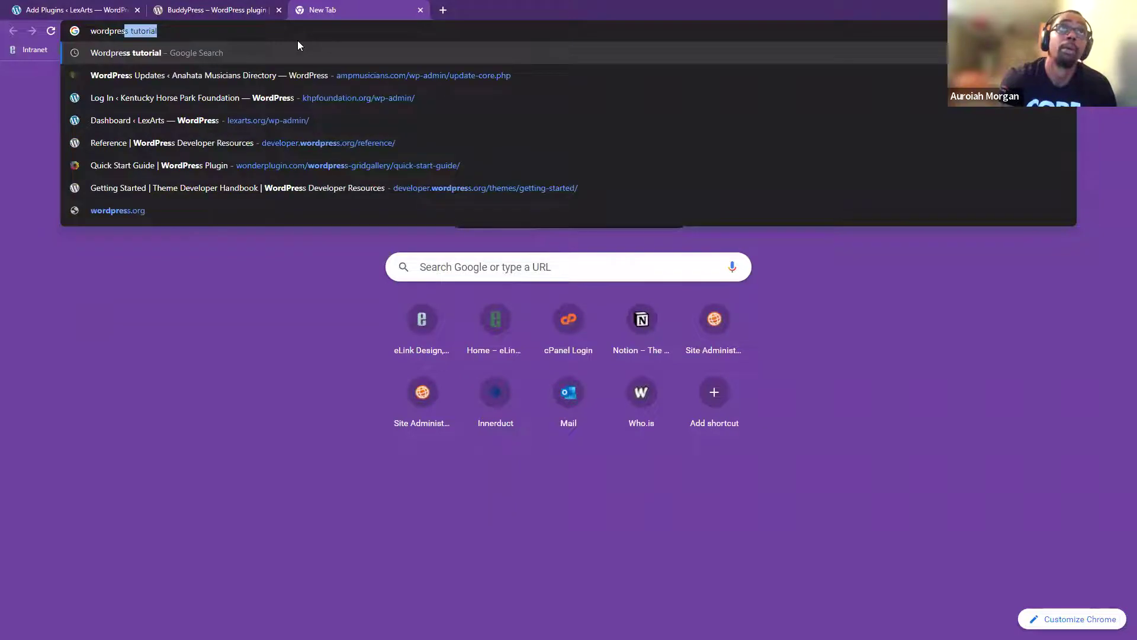
type("s.com")
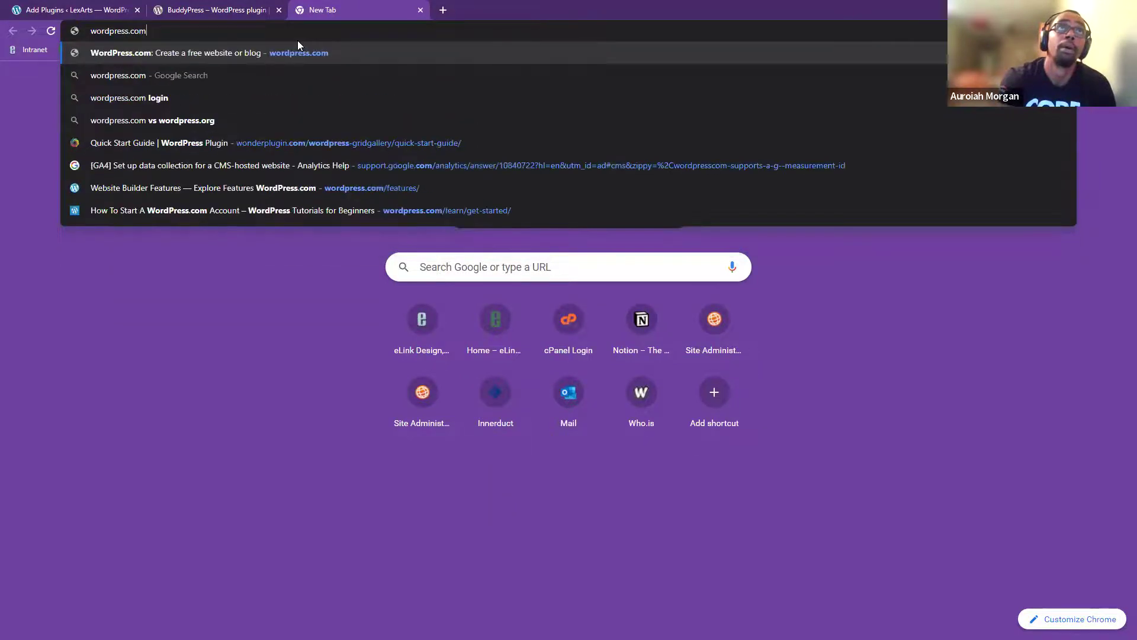
key("Return")
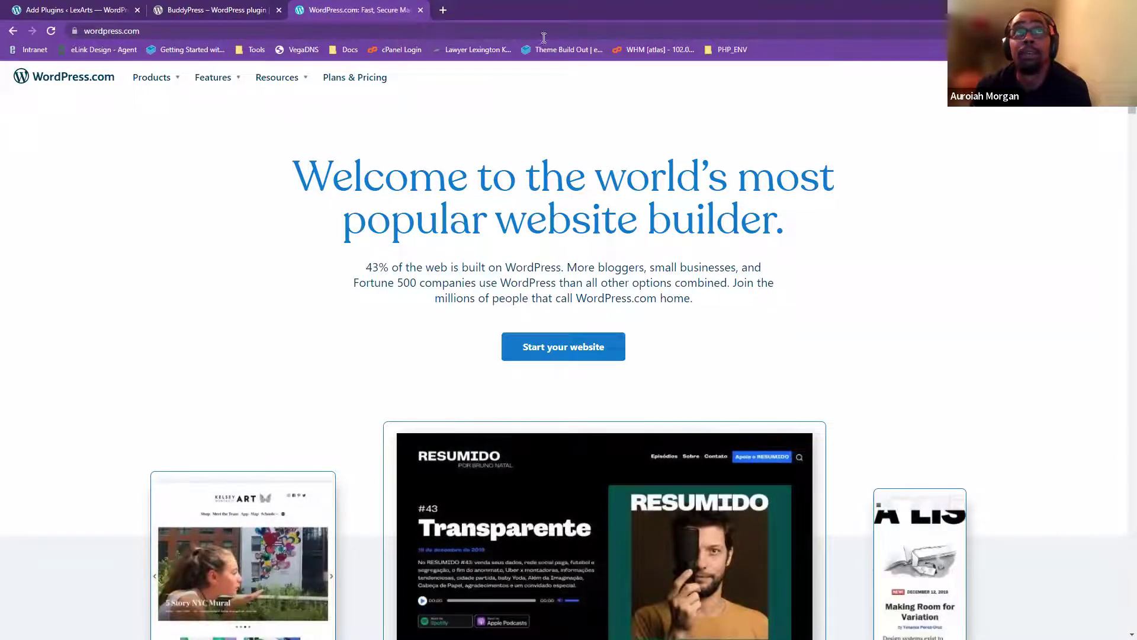
- Load wordpress.org in another new tab for comparison
left_click(161, 18)
left_click(85, 8)
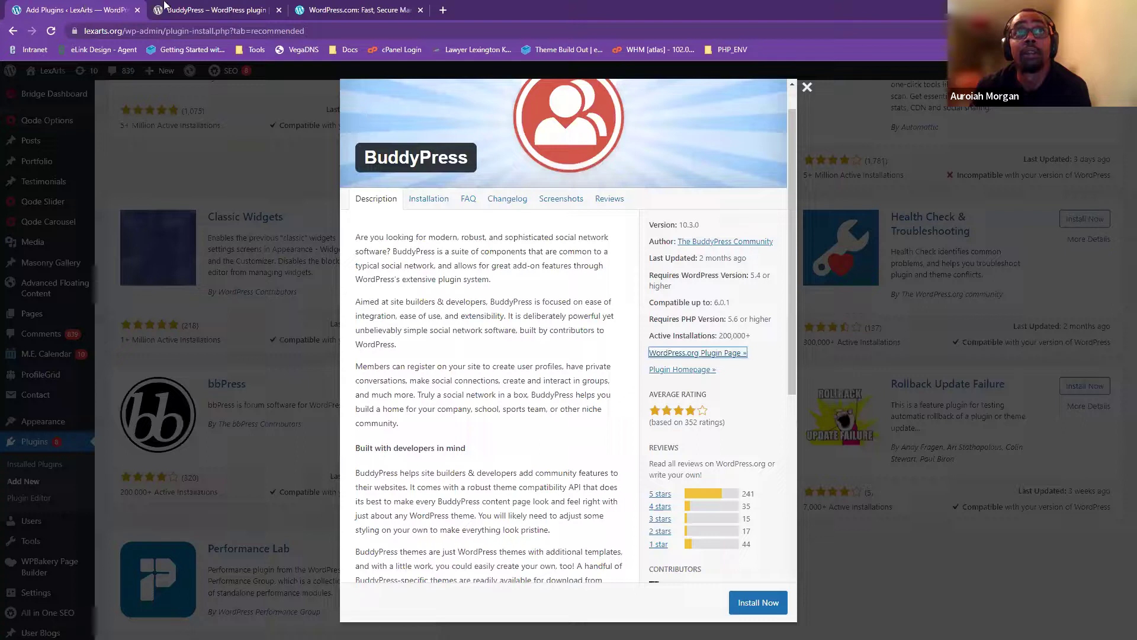
left_click(441, 5)
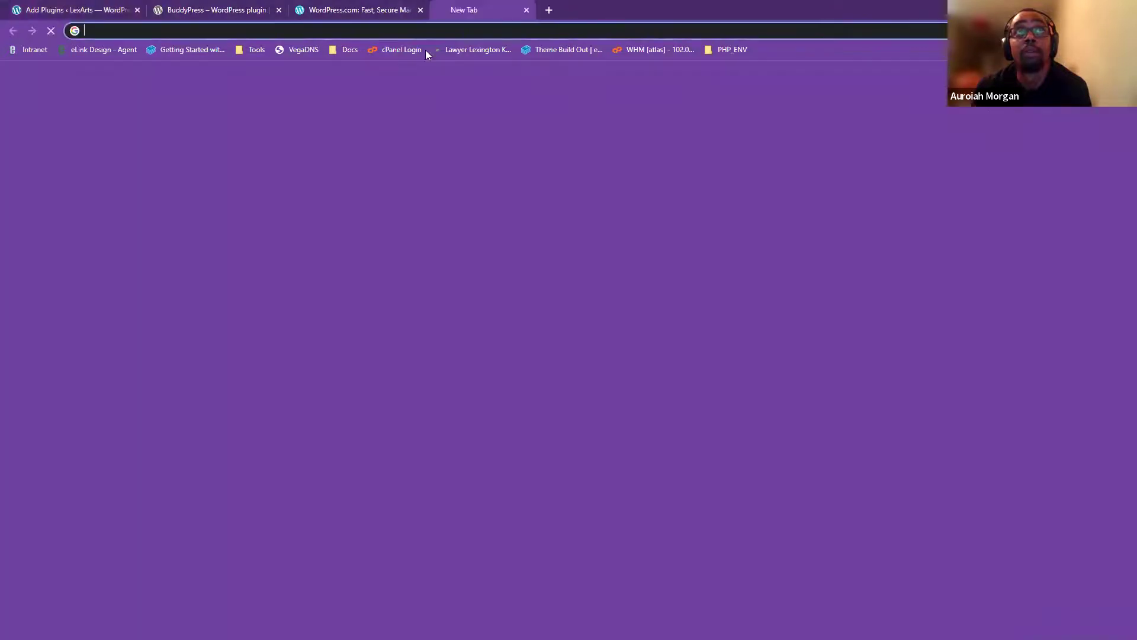
type("wordp")
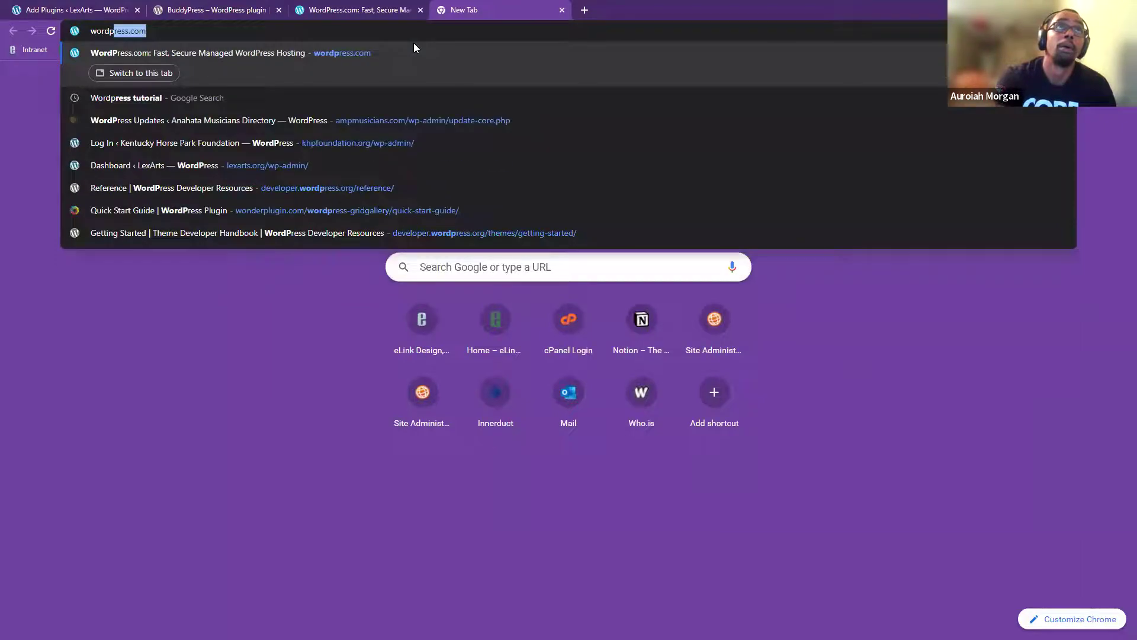
type("ress.c")
key("BackSpace")
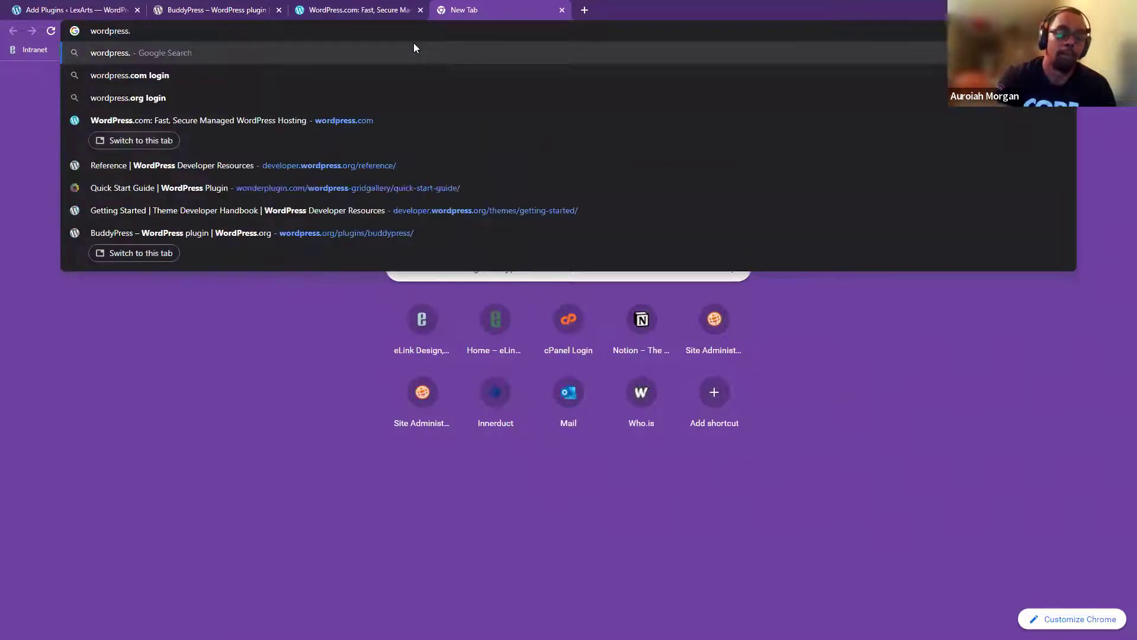
type("org")
key("Return")
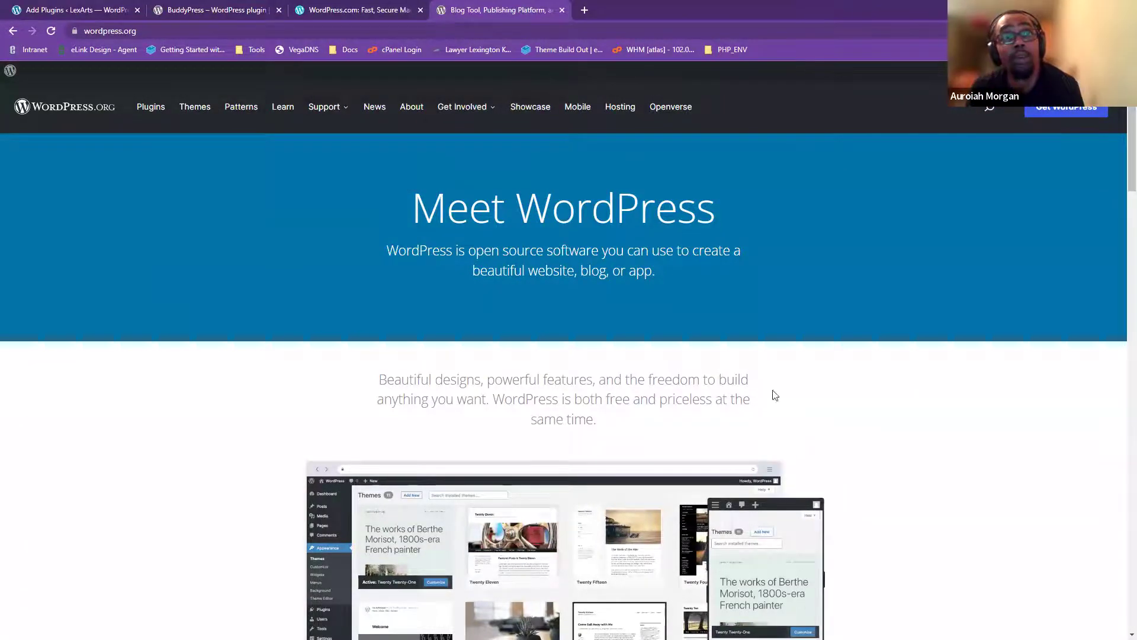
- Scroll the WordPress.org home page, then start a website from the WordPress.com tab
scroll(599, 462, "down", 4)
scroll(500, 468, "down", 5)
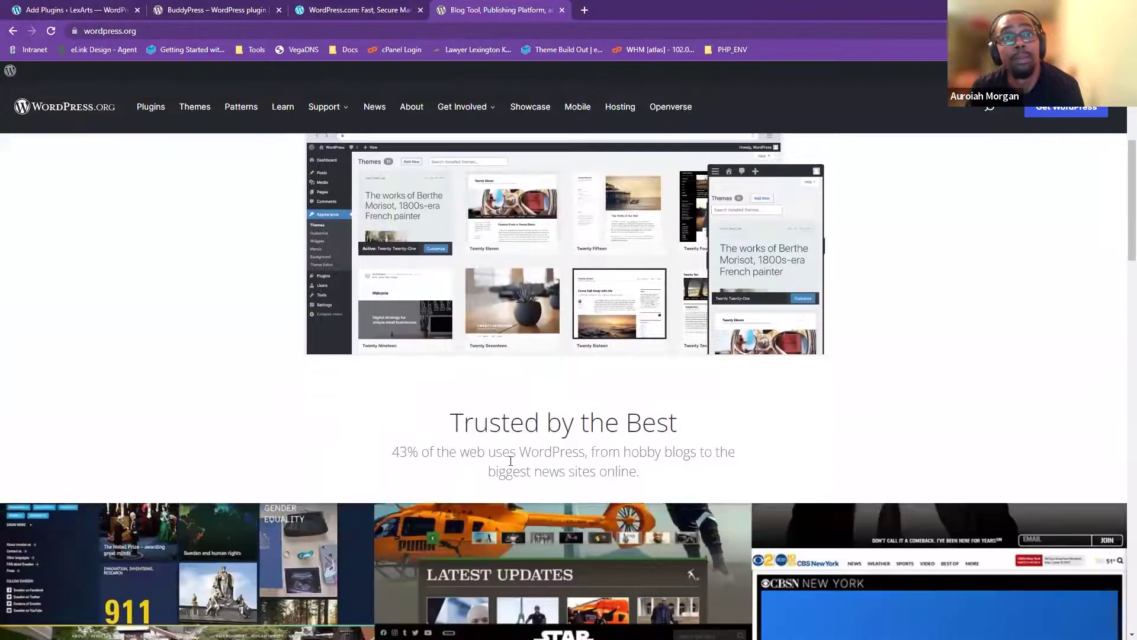
scroll(353, 426, "up", 6)
scroll(354, 427, "up", 2)
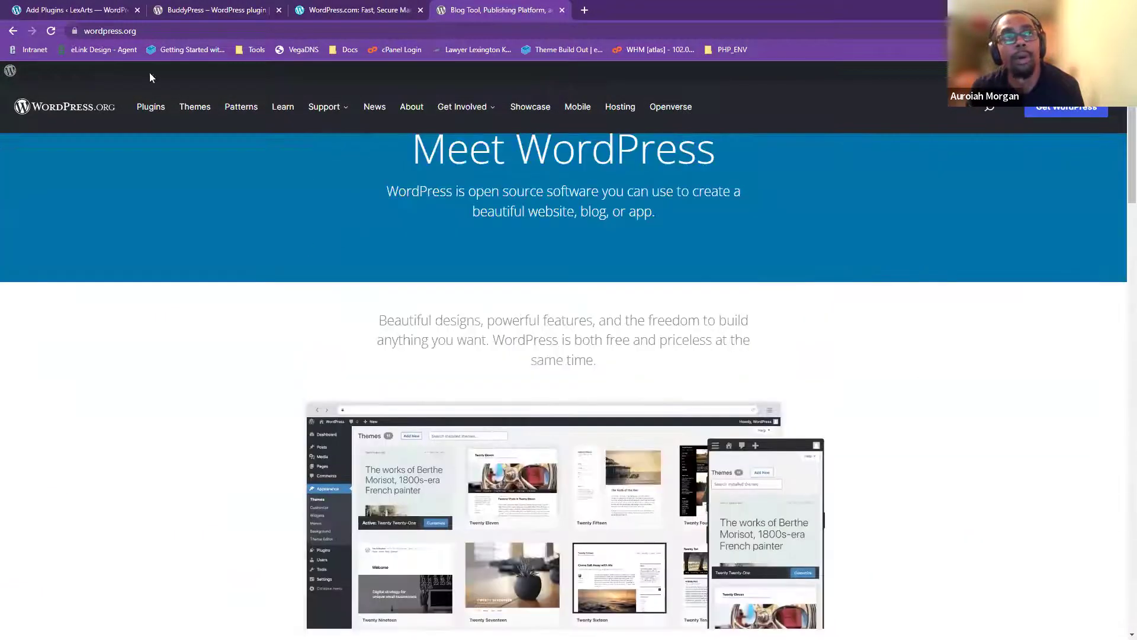
left_click(402, 11)
scroll(594, 293, "down", 3)
scroll(589, 306, "up", 3)
scroll(495, 522, "down", 6)
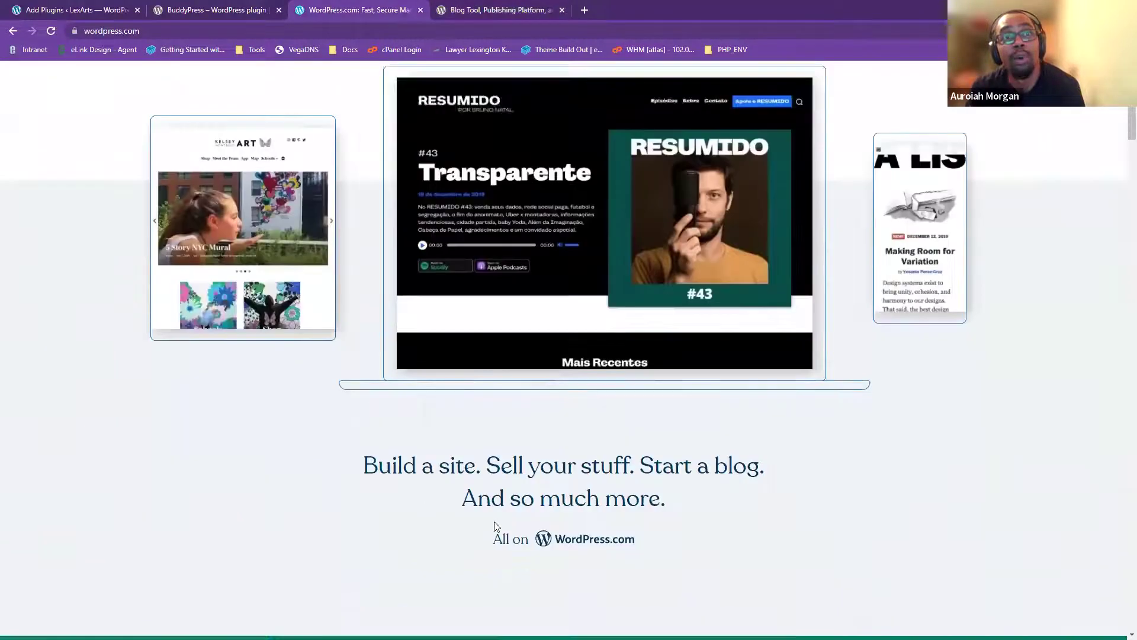
scroll(578, 509, "up", 6)
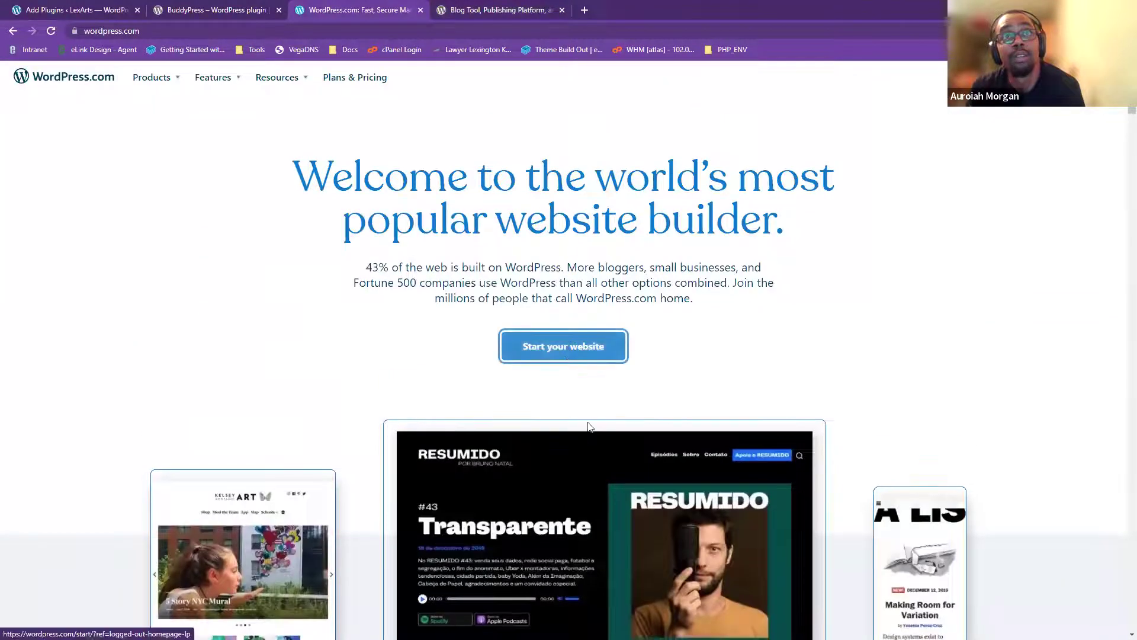
left_click(566, 346)
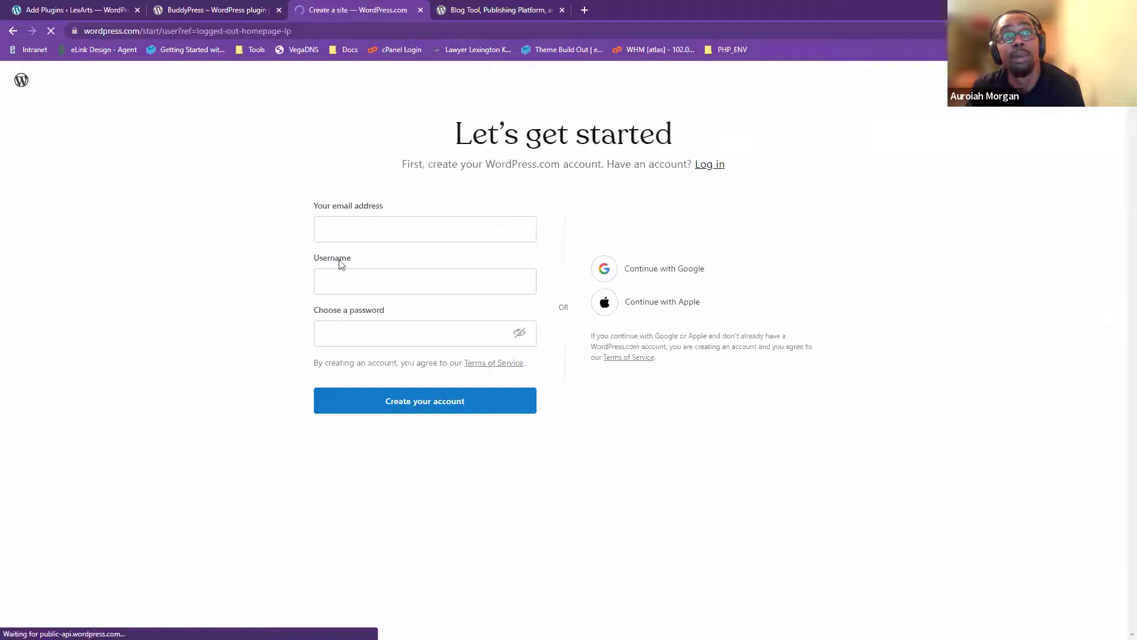
- Begin the signup form with an e-mail address, trying then clearing a random username
left_click(347, 237)
left_click(338, 232)
type("abmdev")
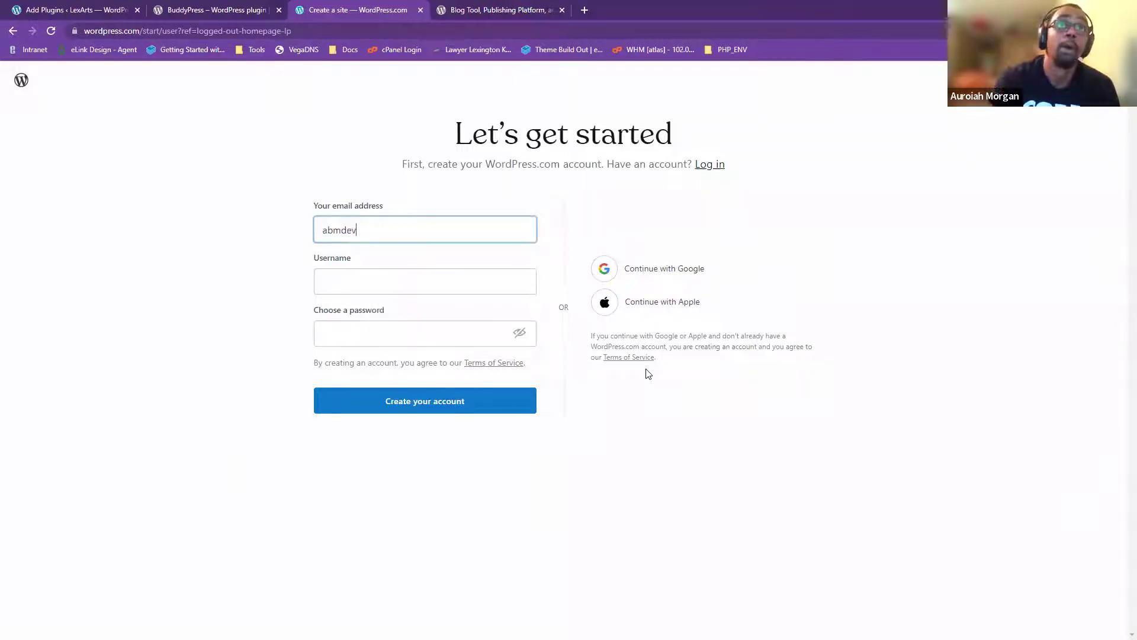
left_click(474, 283)
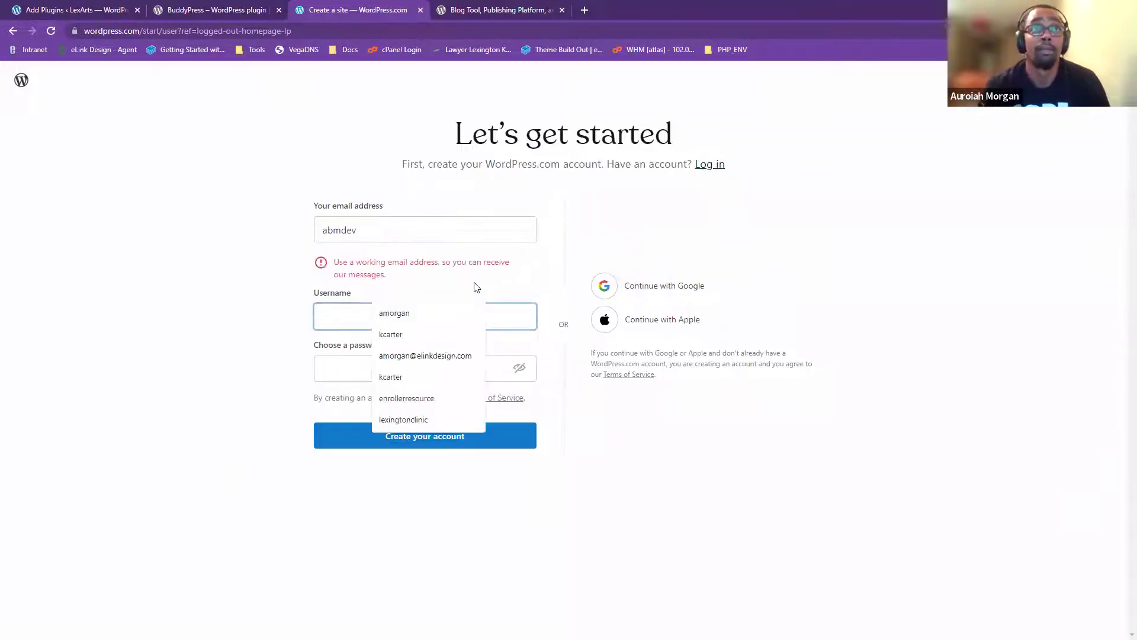
left_click(358, 232)
type("dev86")
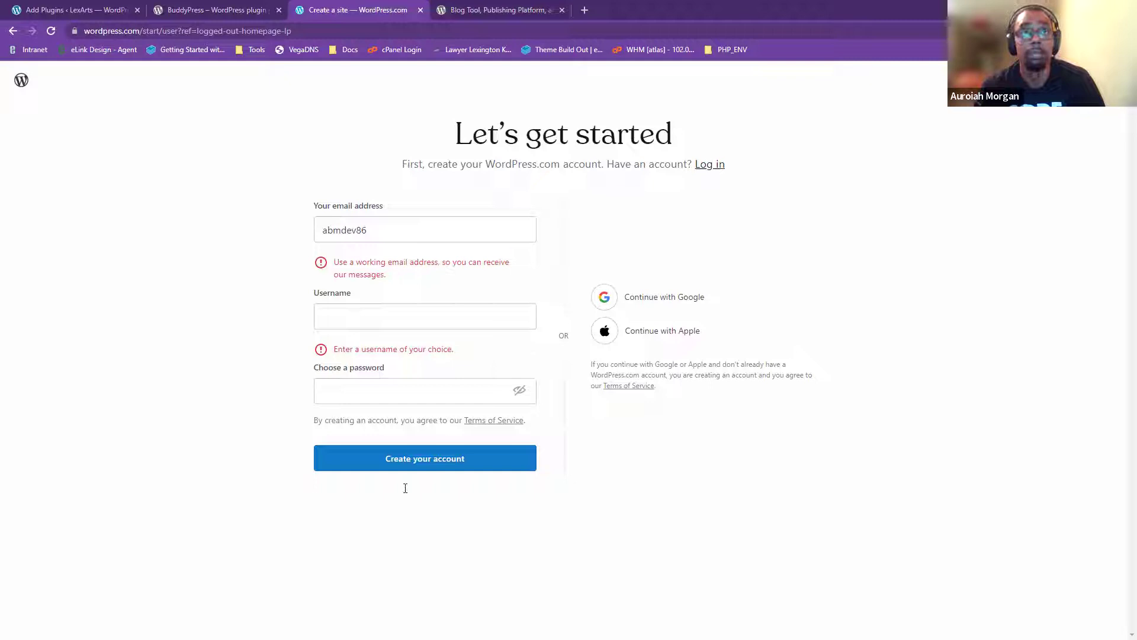
left_click(445, 323)
type("yvgjwhwwmkx")
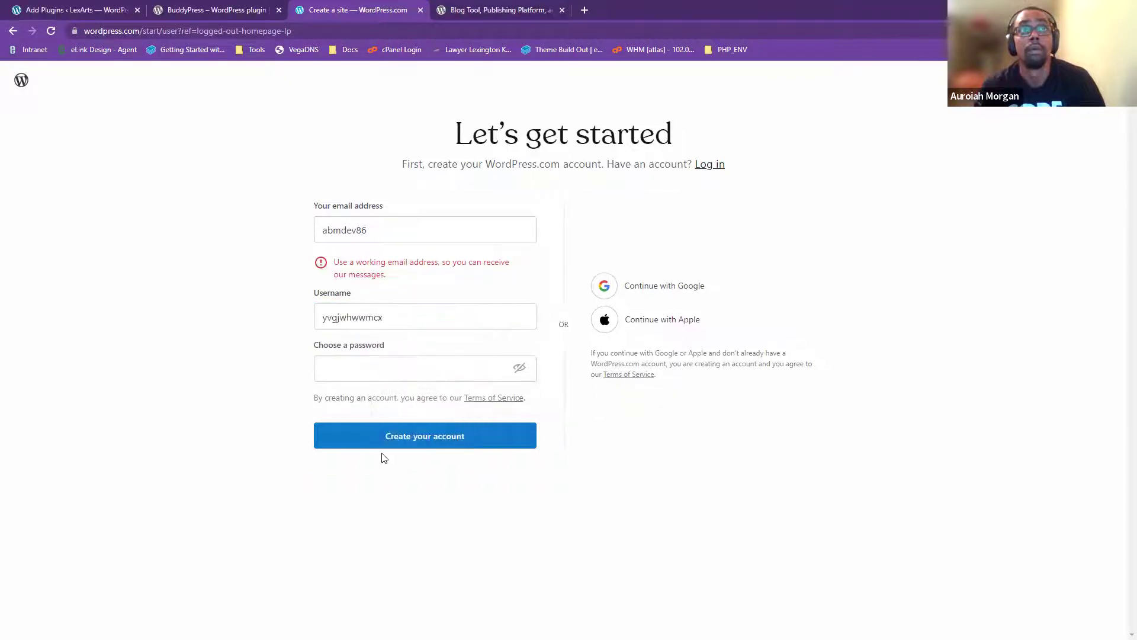
double_click(376, 317)
key("BackSpace")
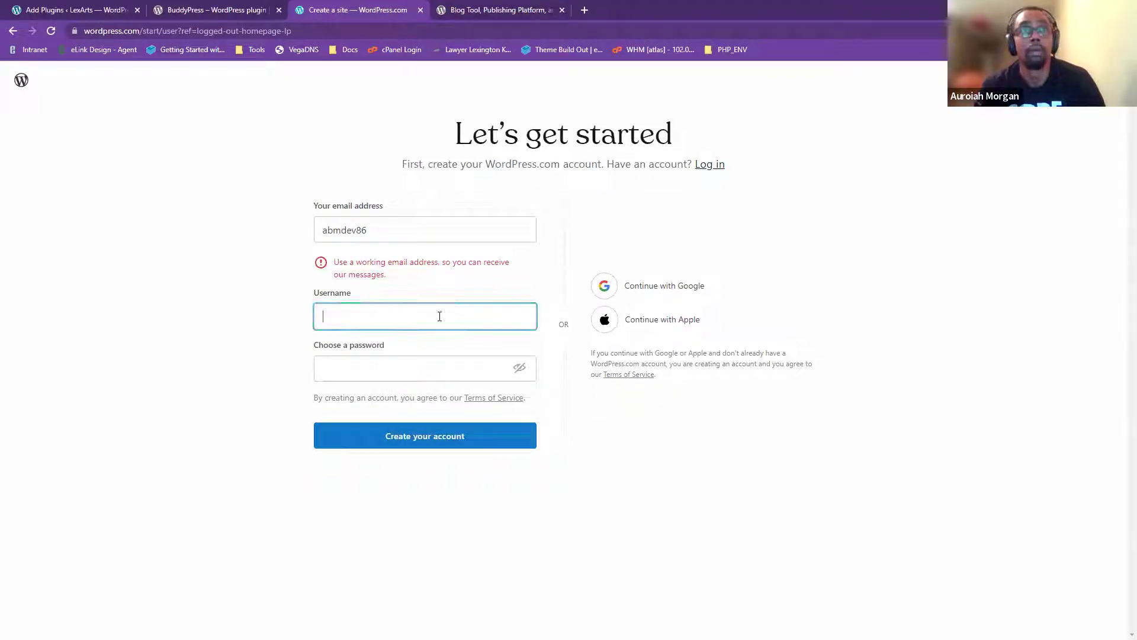
left_click(311, 248)
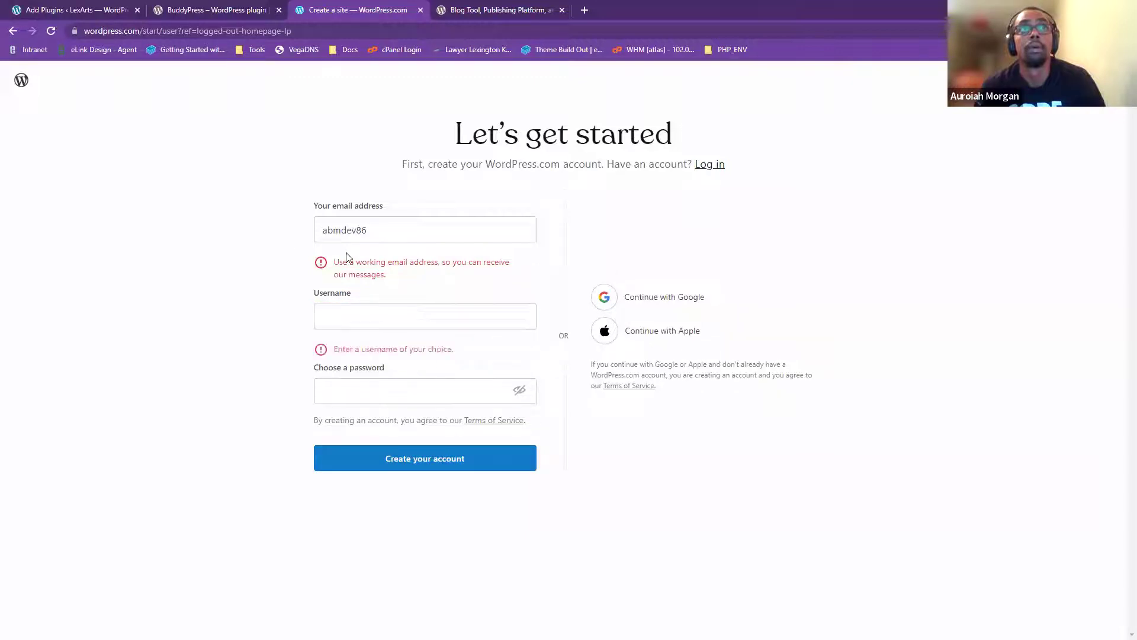
- Replace the e-mail with the full address, submit, and follow the existing-account login link
double_click(373, 232)
type("au")
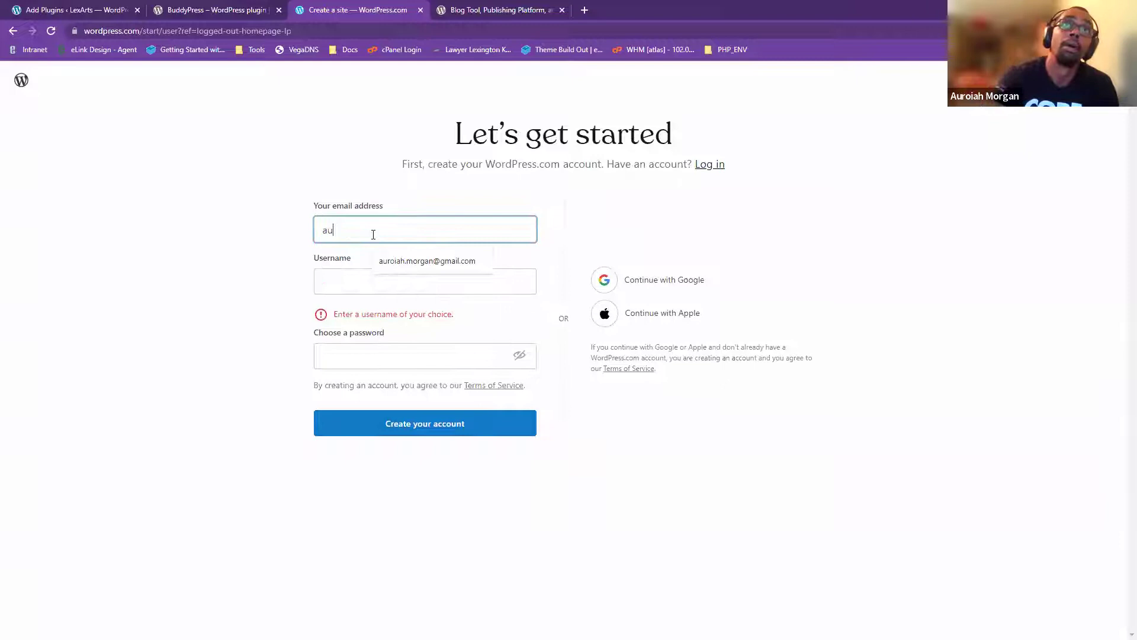
key("BackSpace")
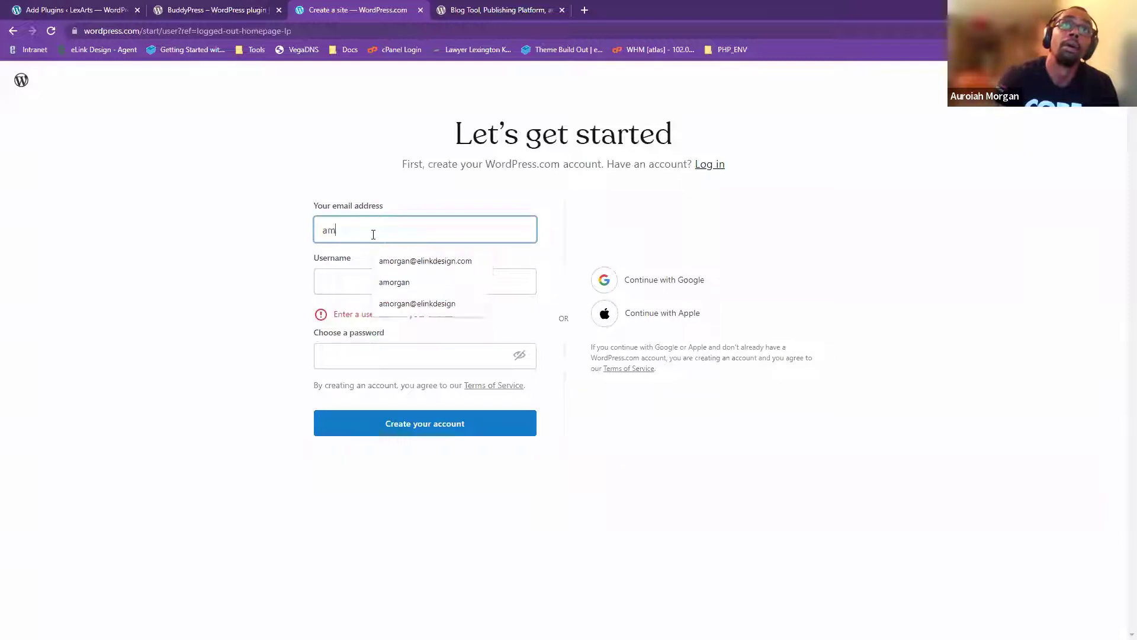
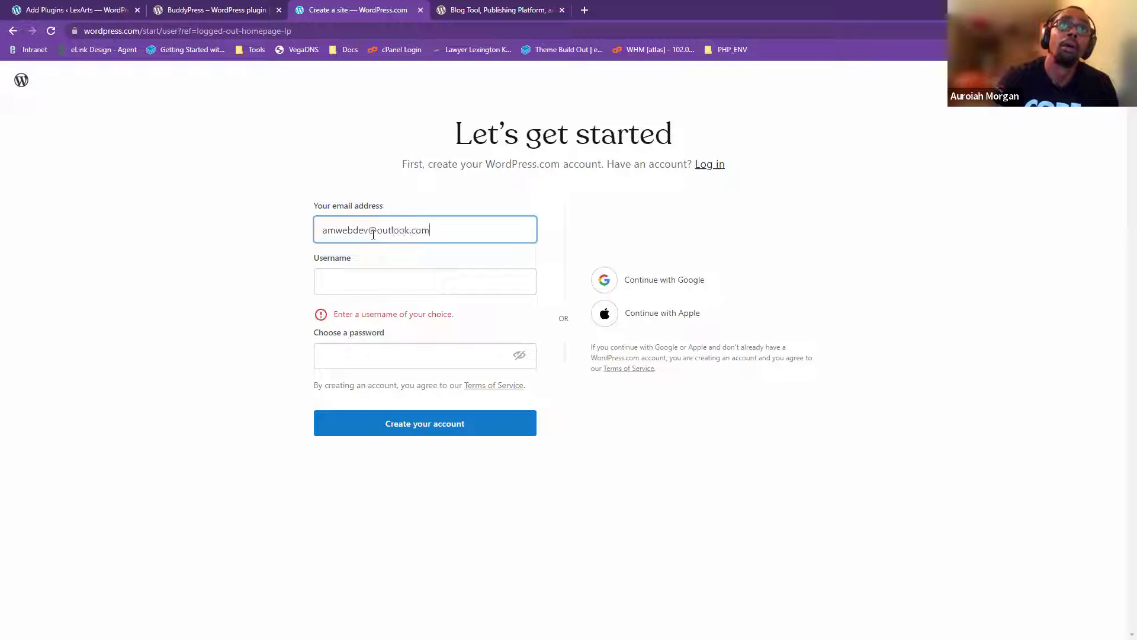
key("Return")
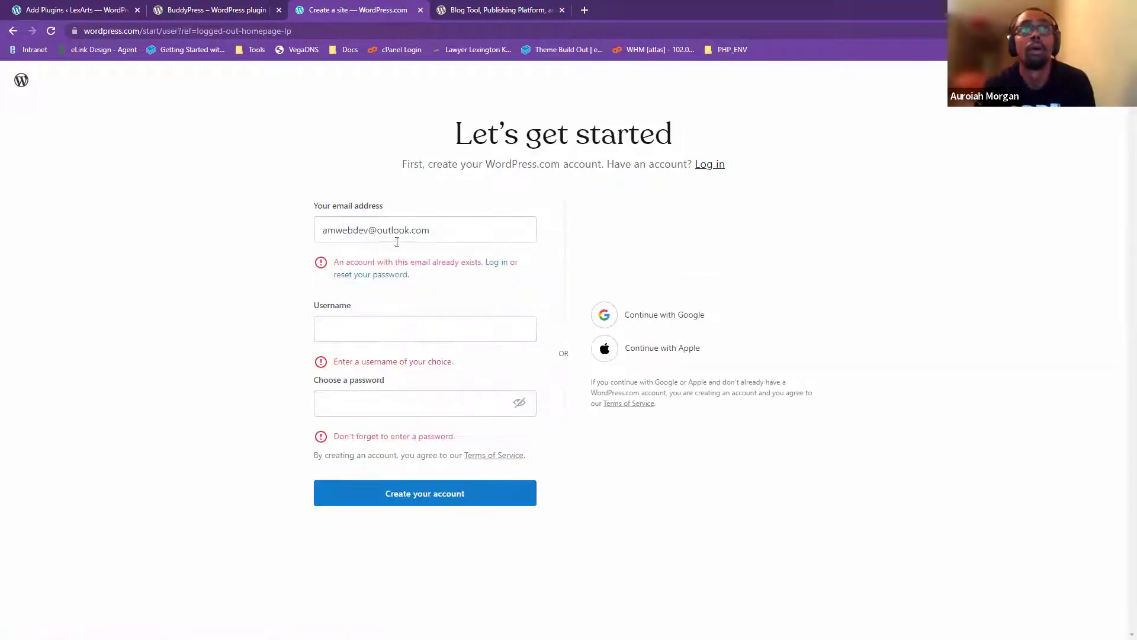
left_click(505, 264)
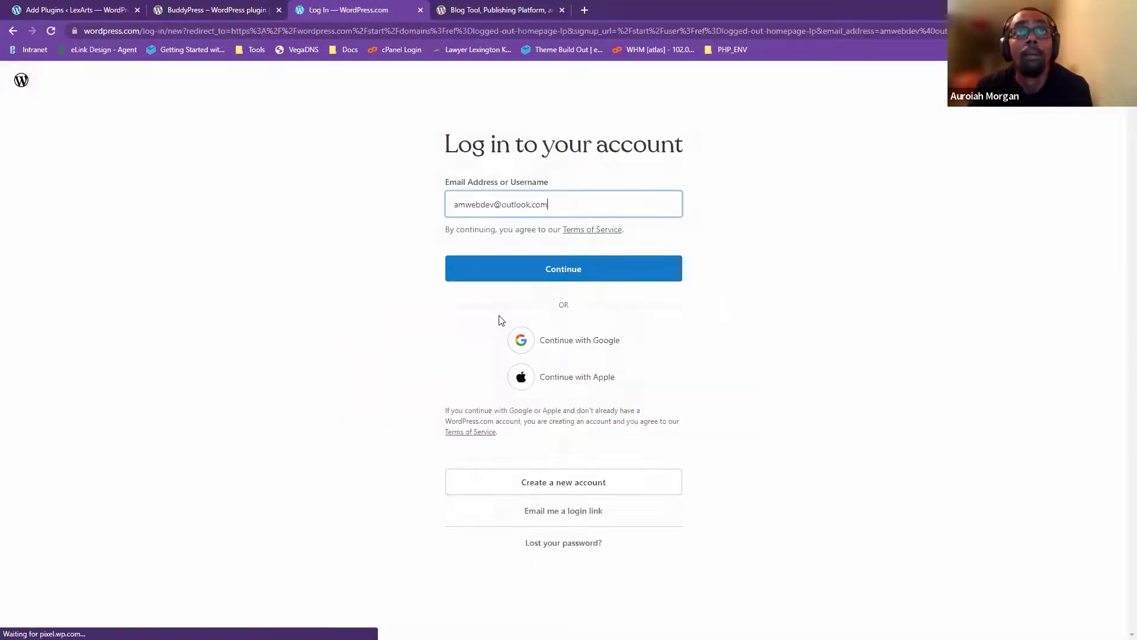
- Attempt login with the prefilled e-mail and a pasted password, then return to e-mail entry
left_click(592, 266)
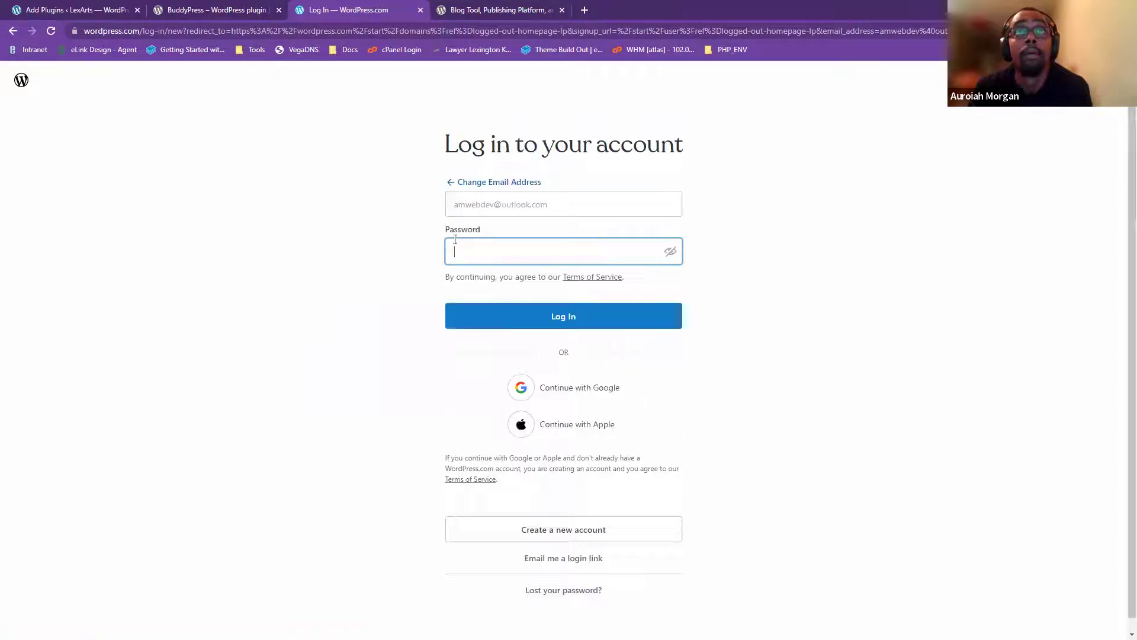
right_click(481, 251)
left_click(510, 376)
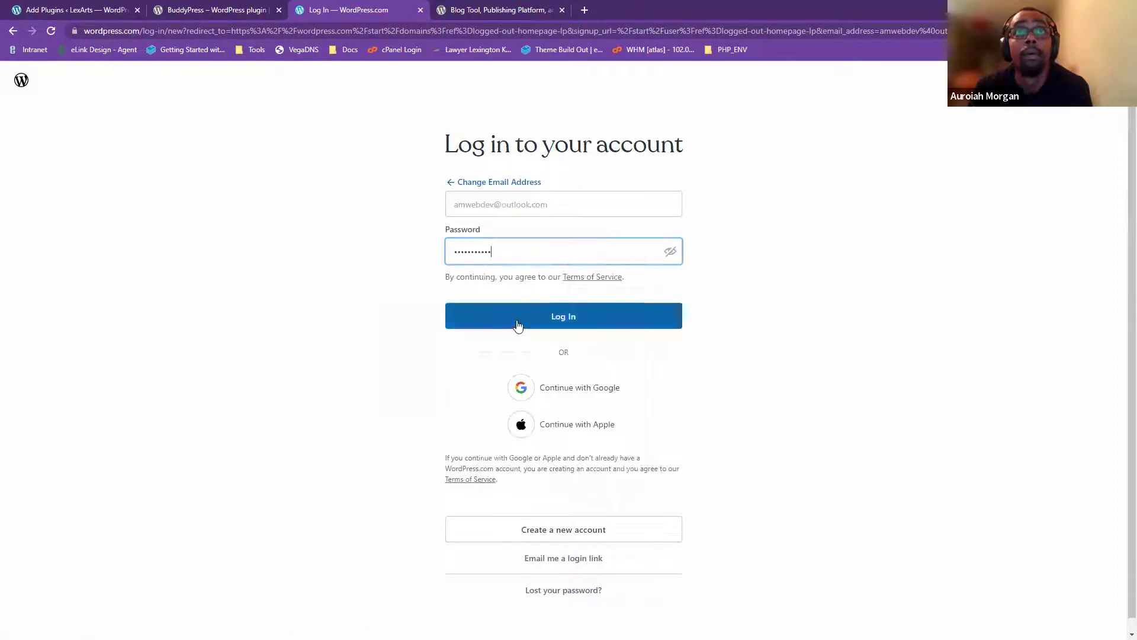
left_click(516, 324)
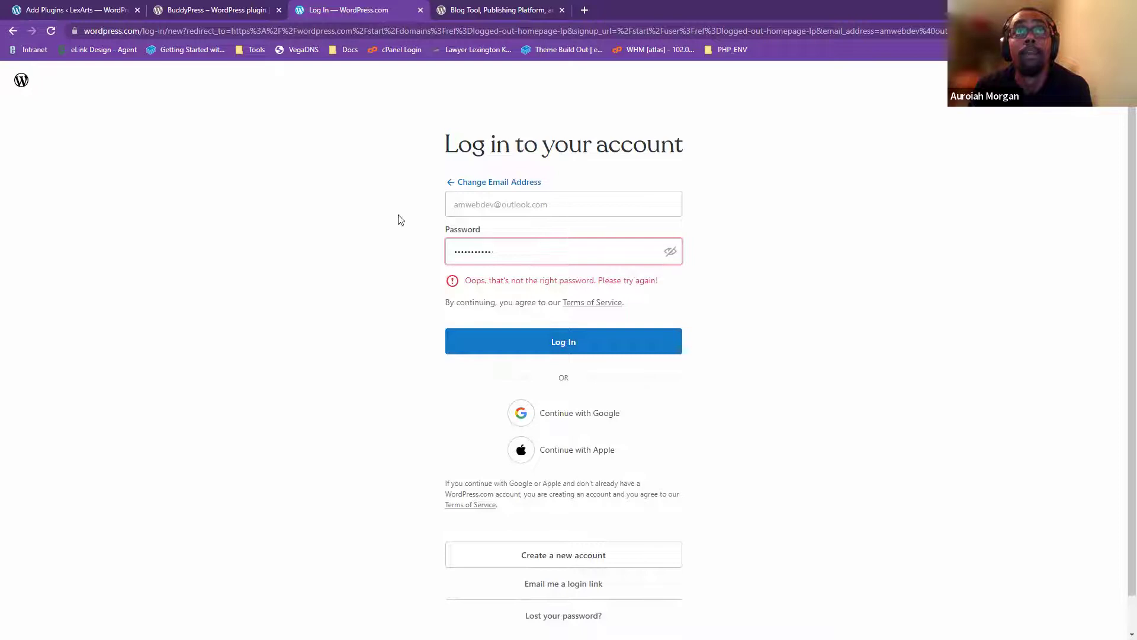
left_click(93, 114)
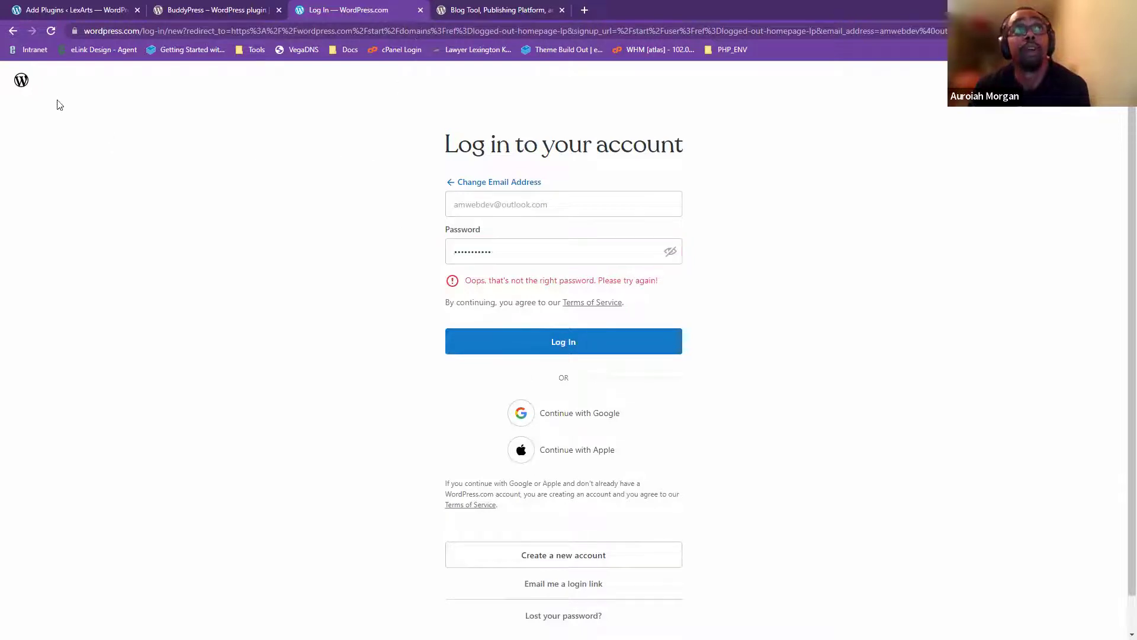
left_click(503, 184)
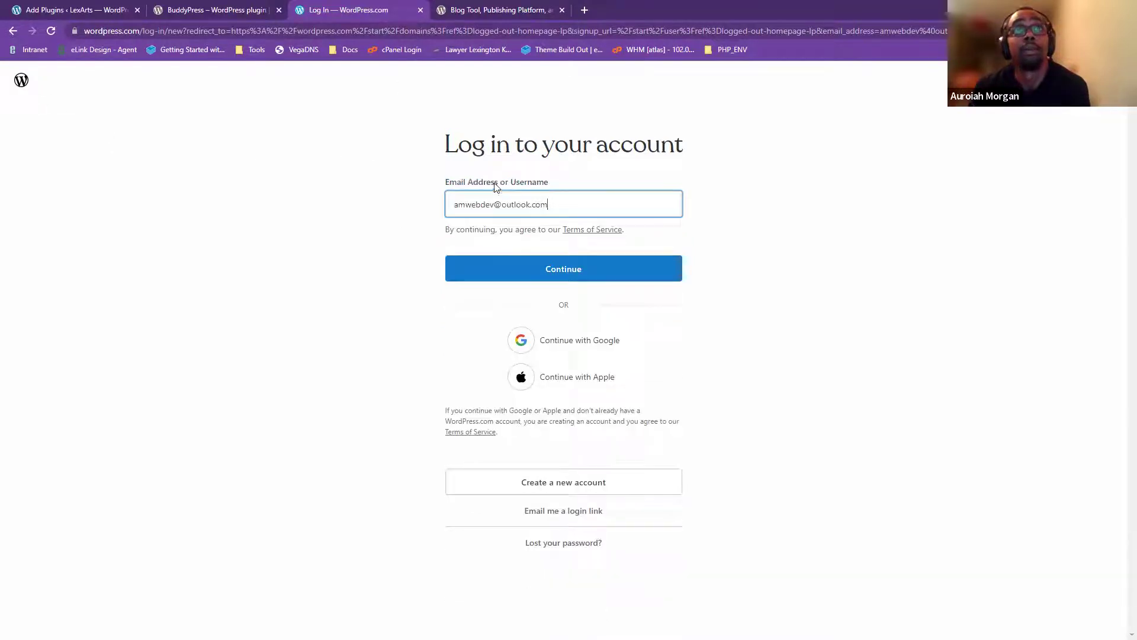
left_click(215, 31)
left_click_drag(170, 31, 948, 31)
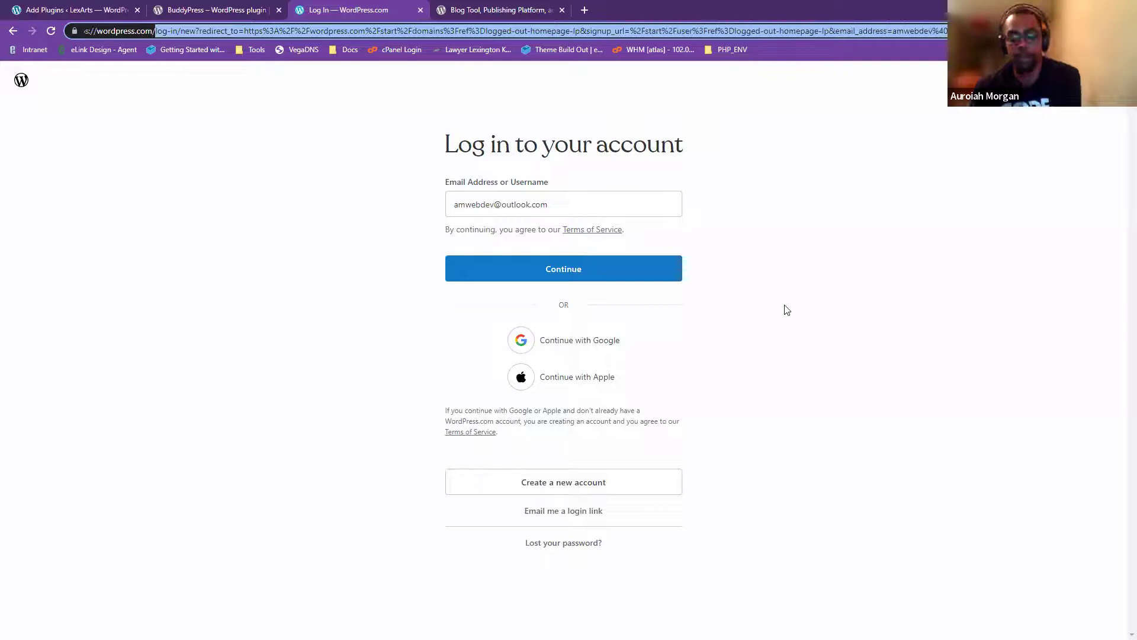
key("BackSpace")
key("Return")
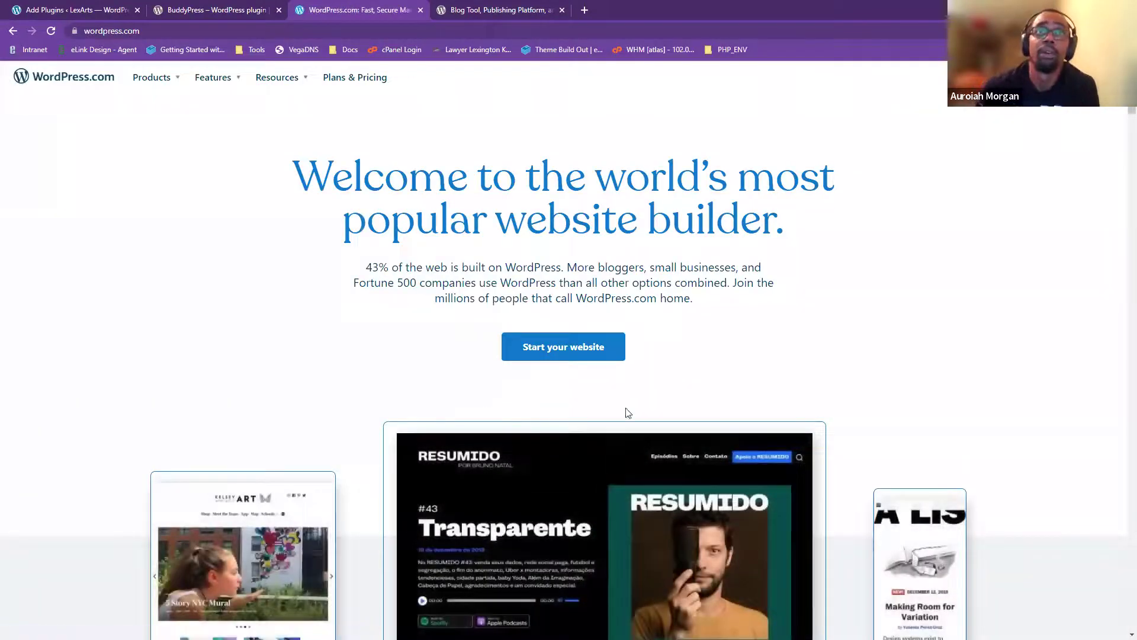
- Start a new website and replace the invalid e-mail with the saved e-mail address
left_click(507, 353)
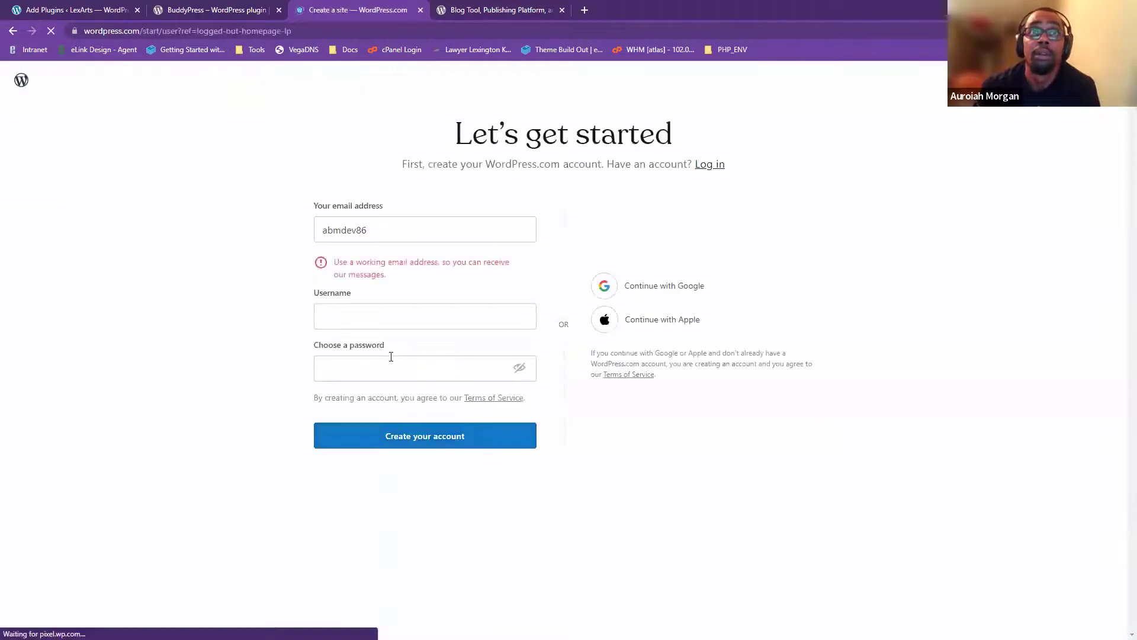
double_click(391, 226)
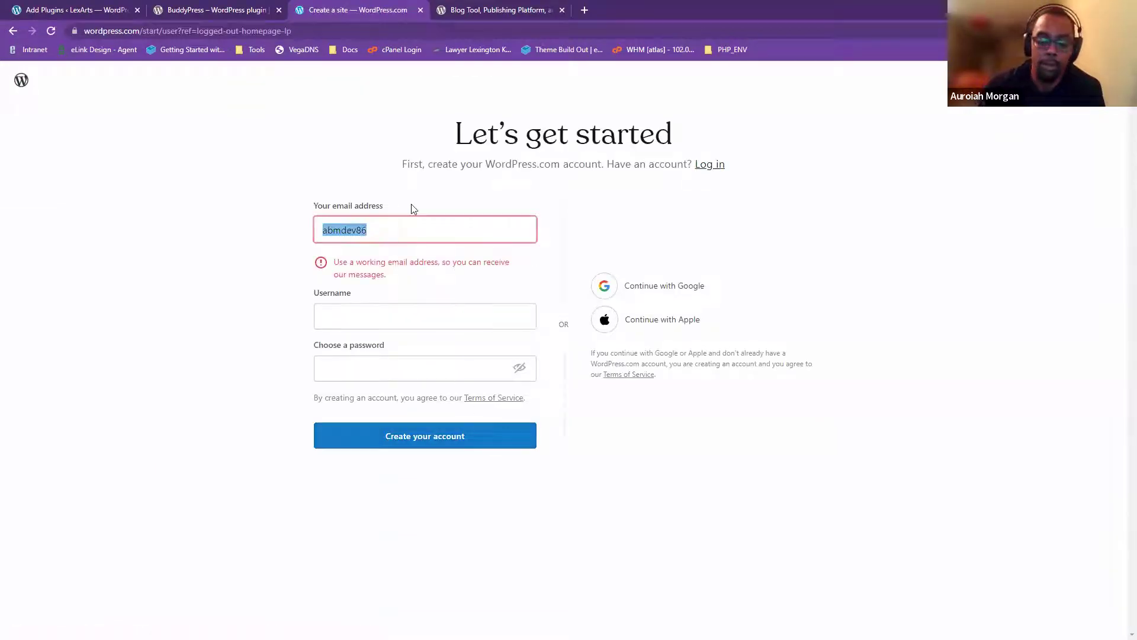
key("BackSpace")
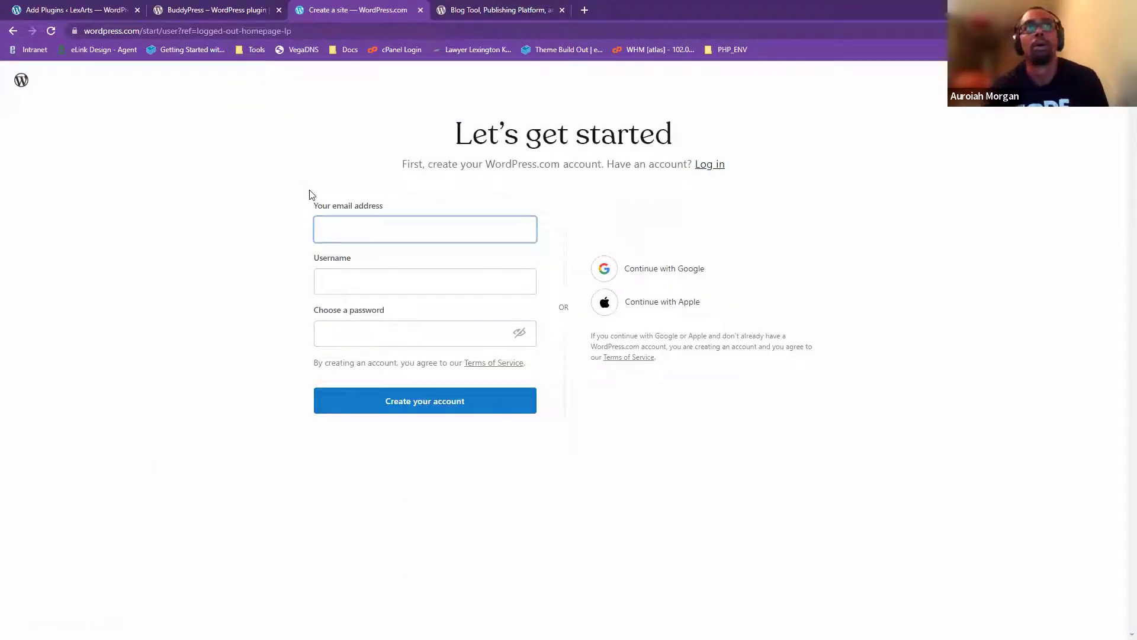
left_click(367, 252)
left_click(363, 228)
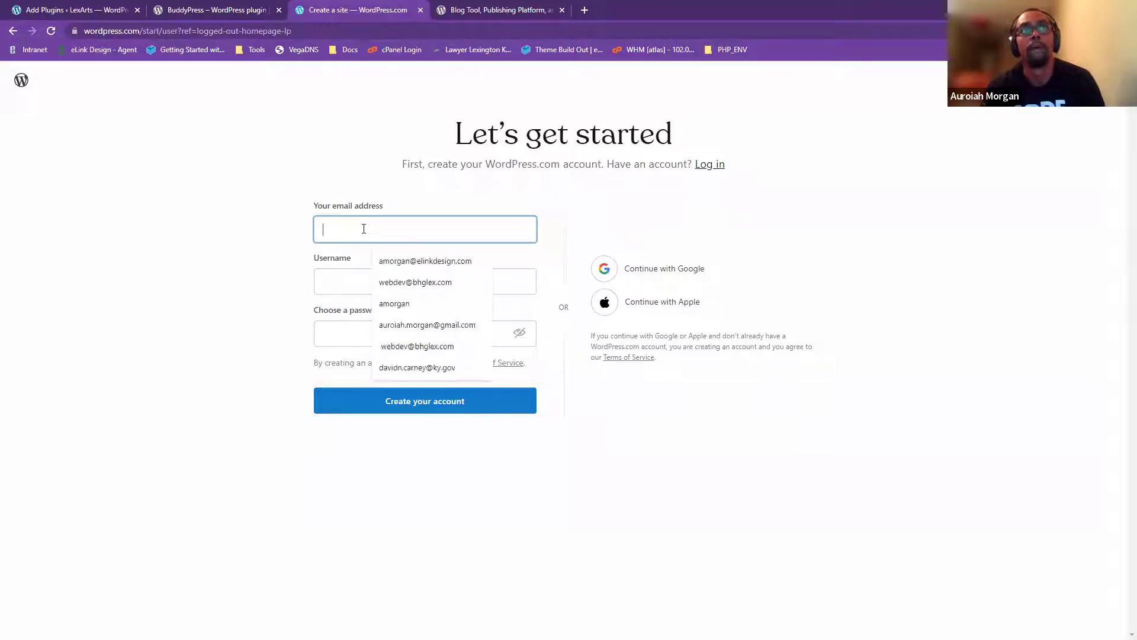
type("auro")
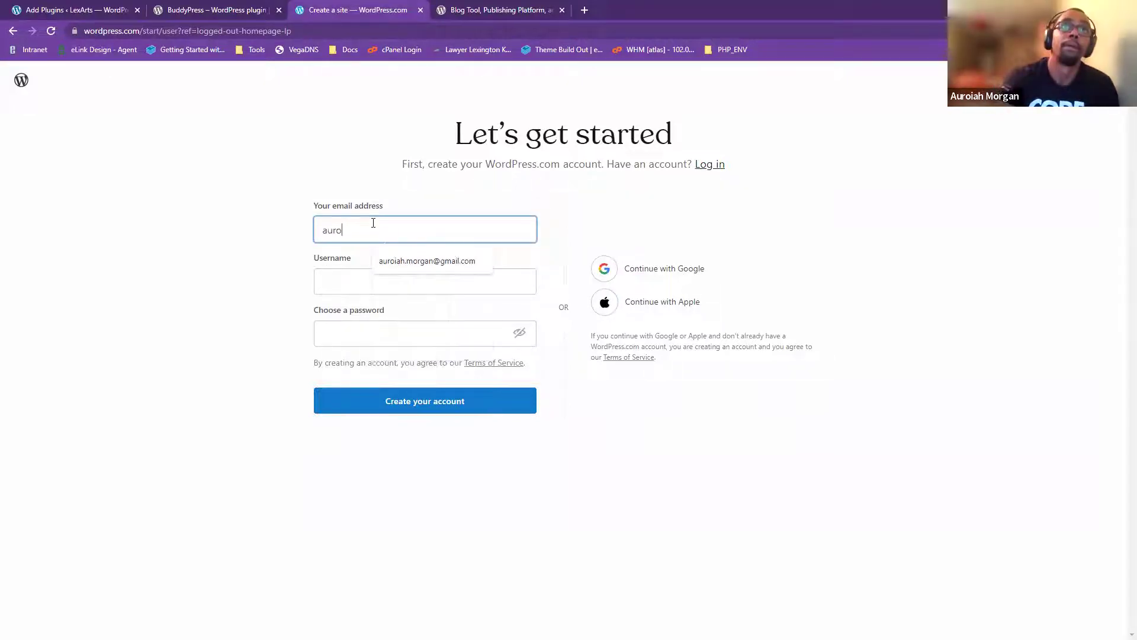
left_click(422, 262)
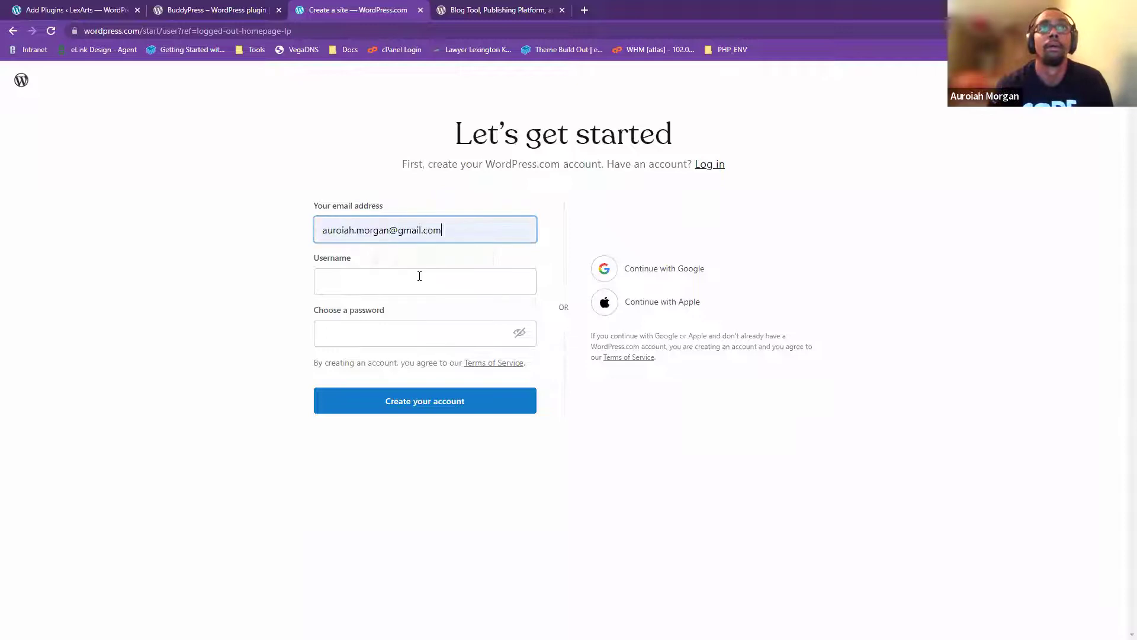
- Replace the already-taken username with TeddyTester
left_click(427, 277)
type("am")
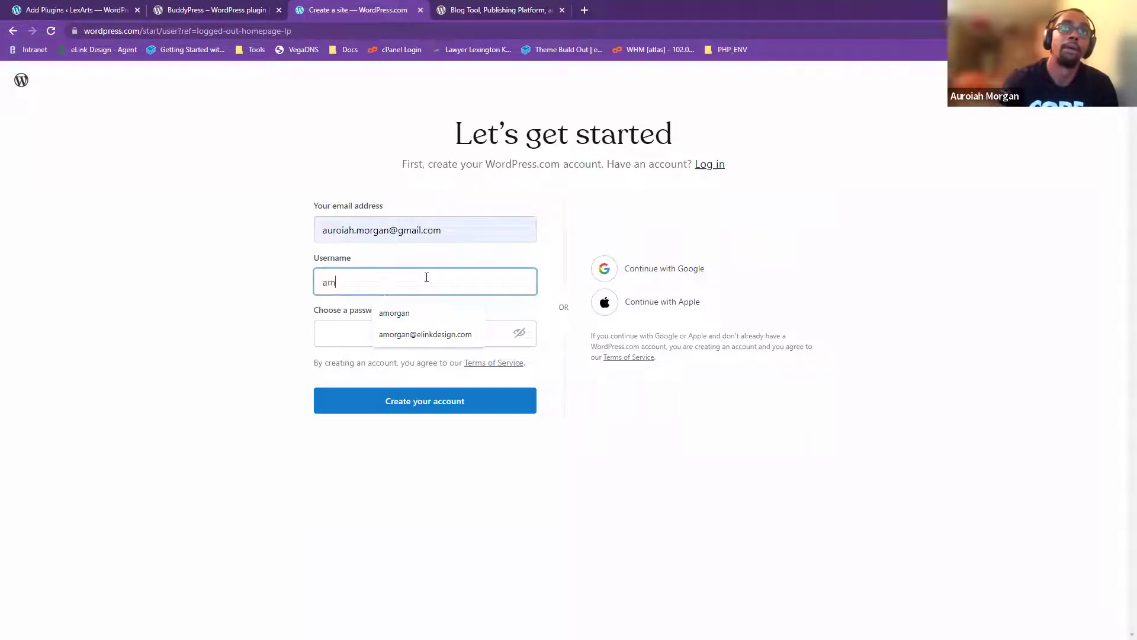
key("BackSpace")
type("bmdev")
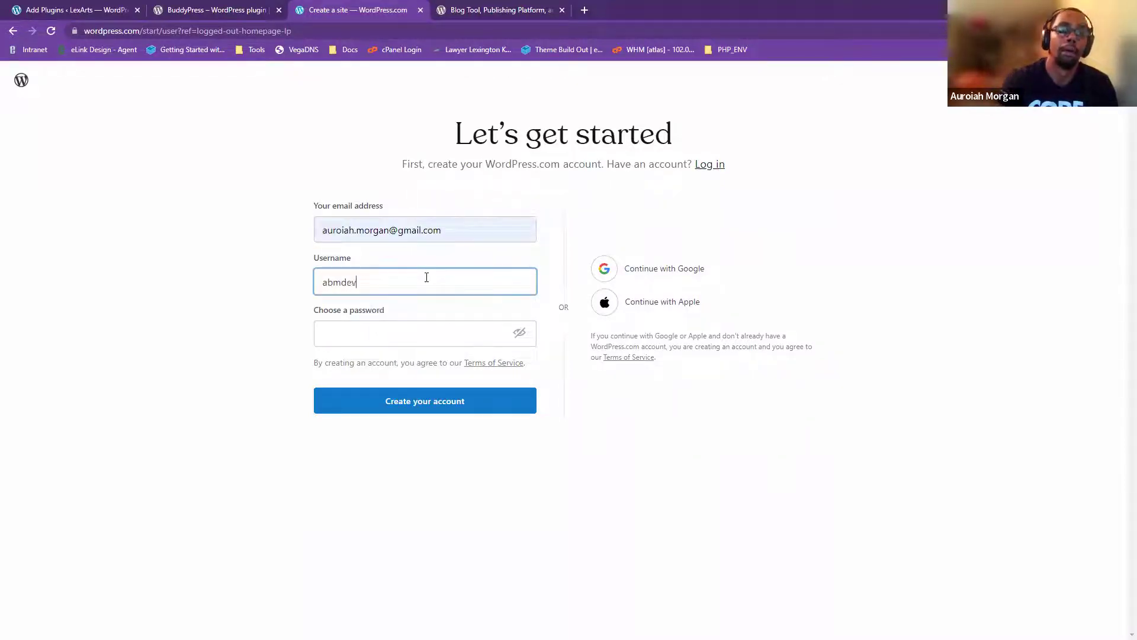
key("Tab")
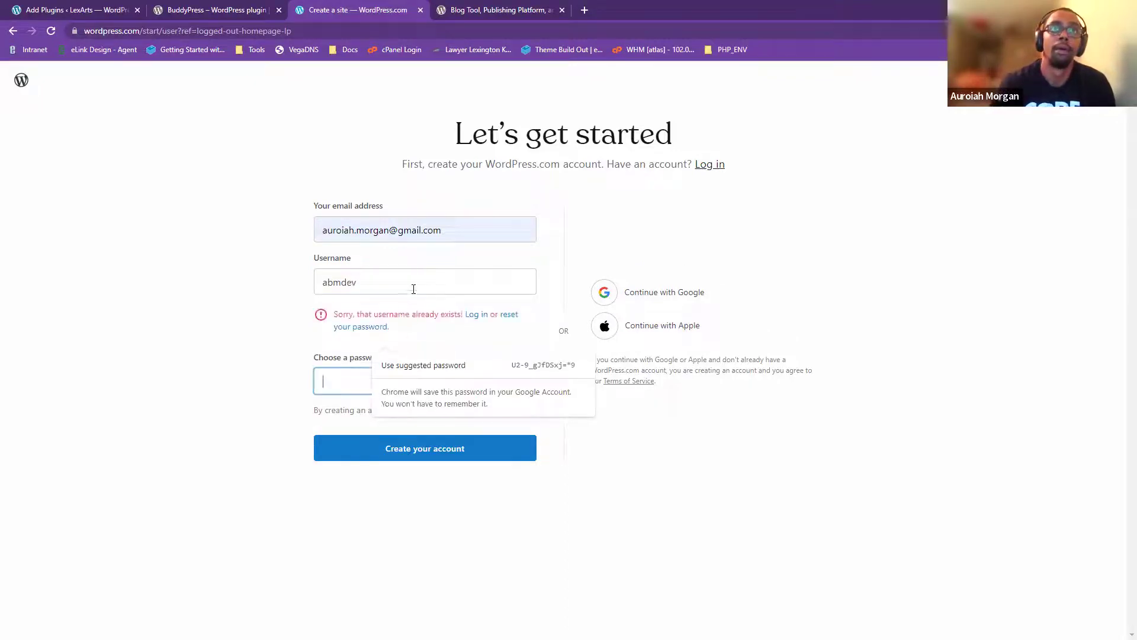
double_click(368, 282)
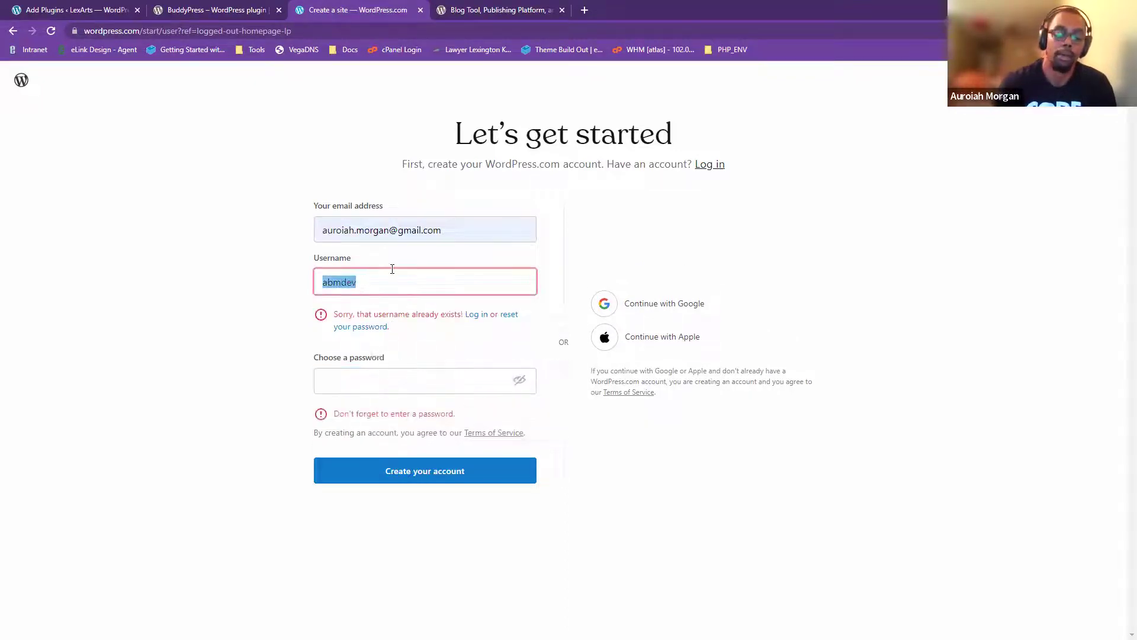
key("BackSpace")
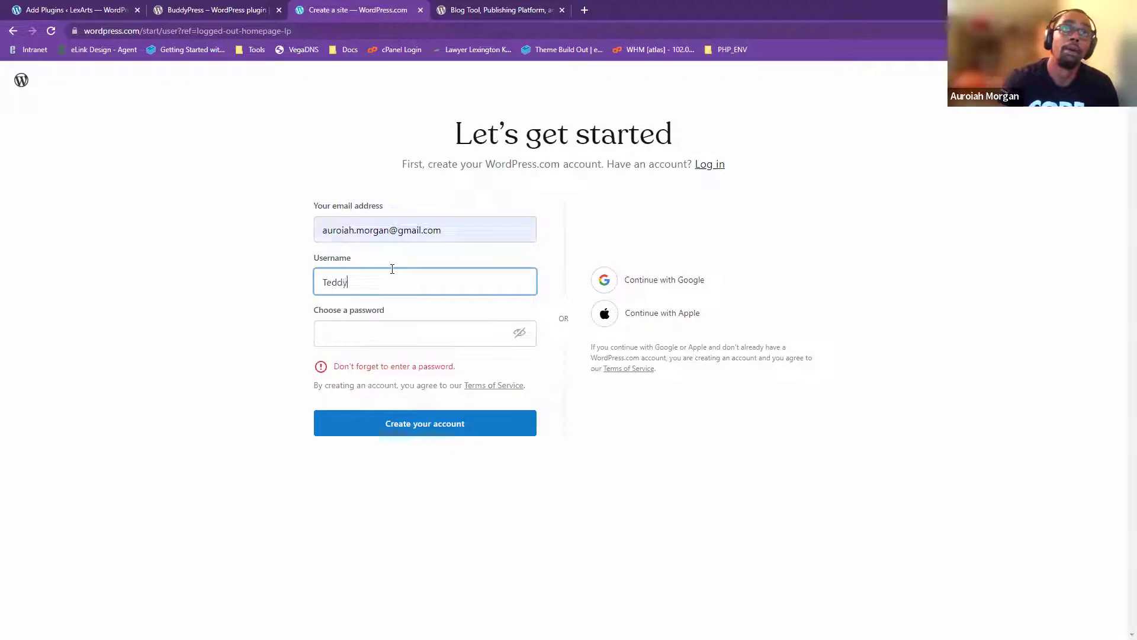
type("TeddyTester")
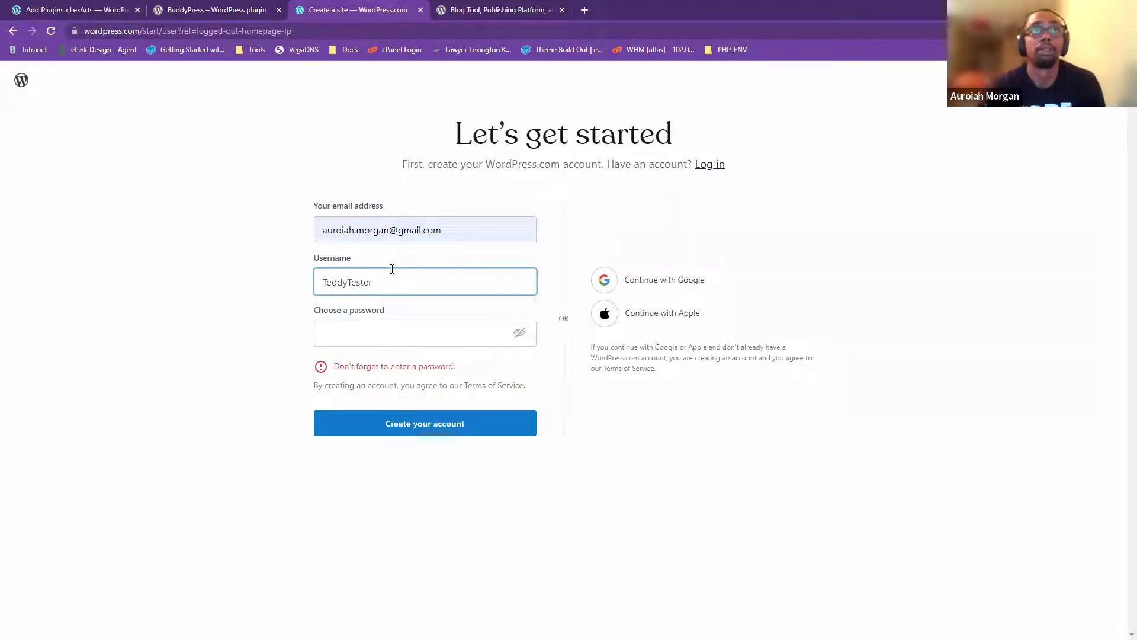
- Accept the suggested strong password, make the username TeddyTester2552, and create the account
left_click(417, 332)
left_click(423, 366)
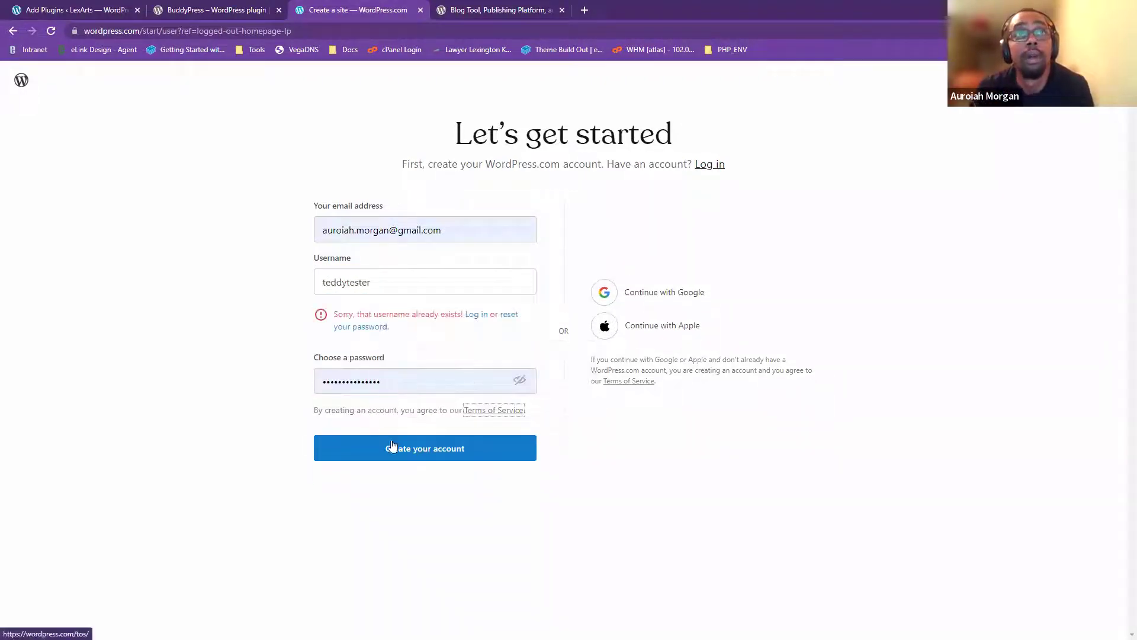
left_click(372, 285)
type("2552")
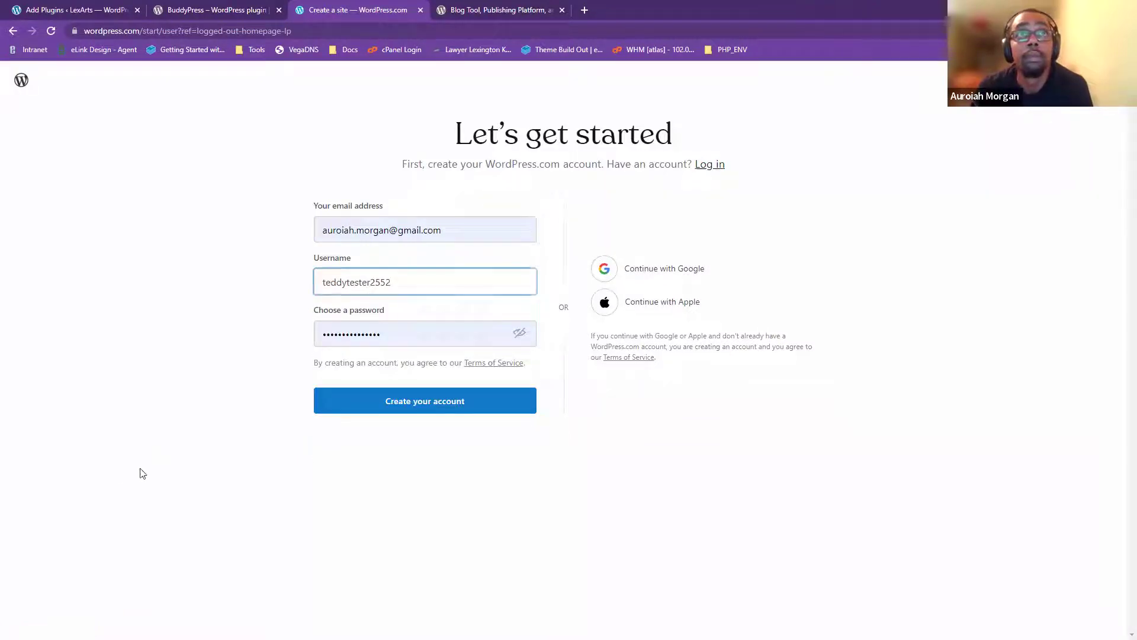
left_click(469, 398)
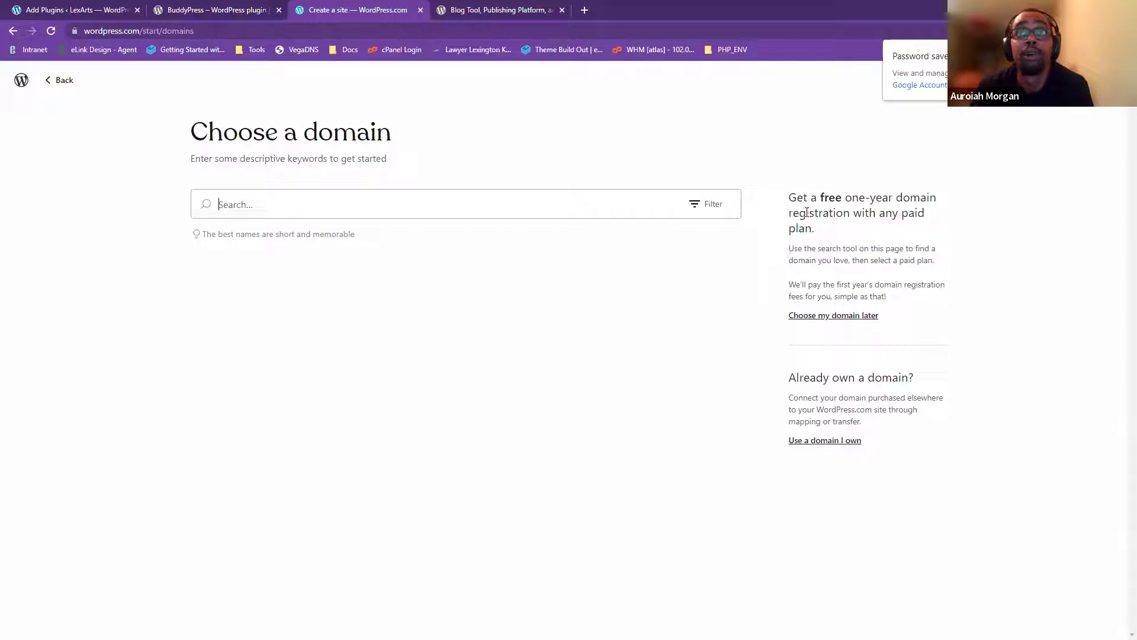
- Skip the free domain offer with 'Choose my domain later' to reach the Starter ($5) and Pro ($15) plans
left_click_drag(948, 207, 792, 197)
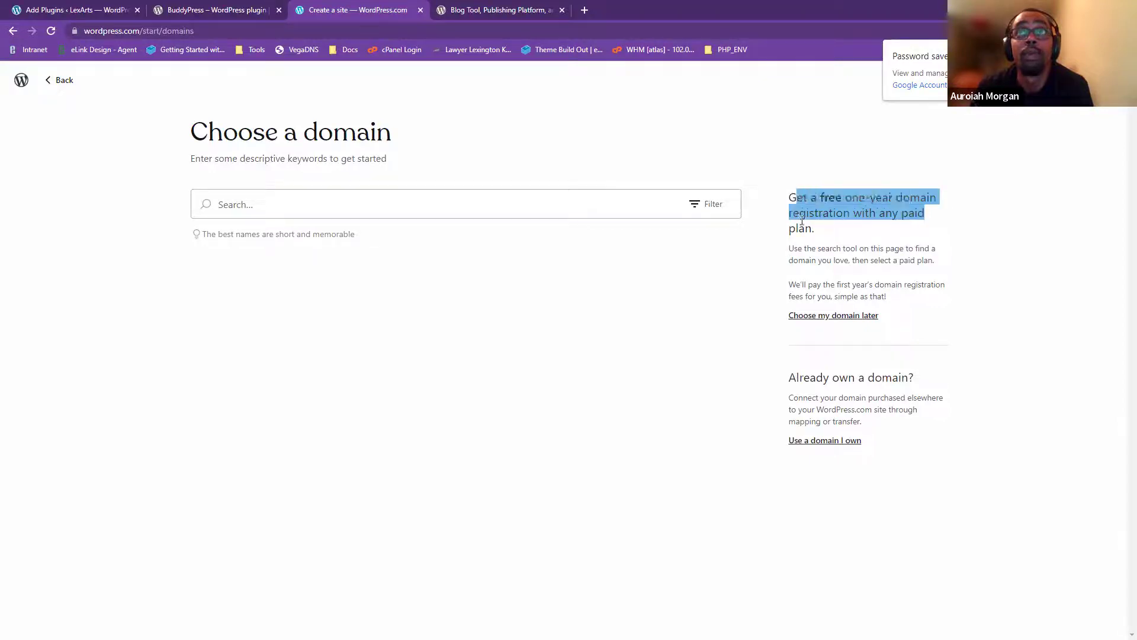
left_click(818, 239)
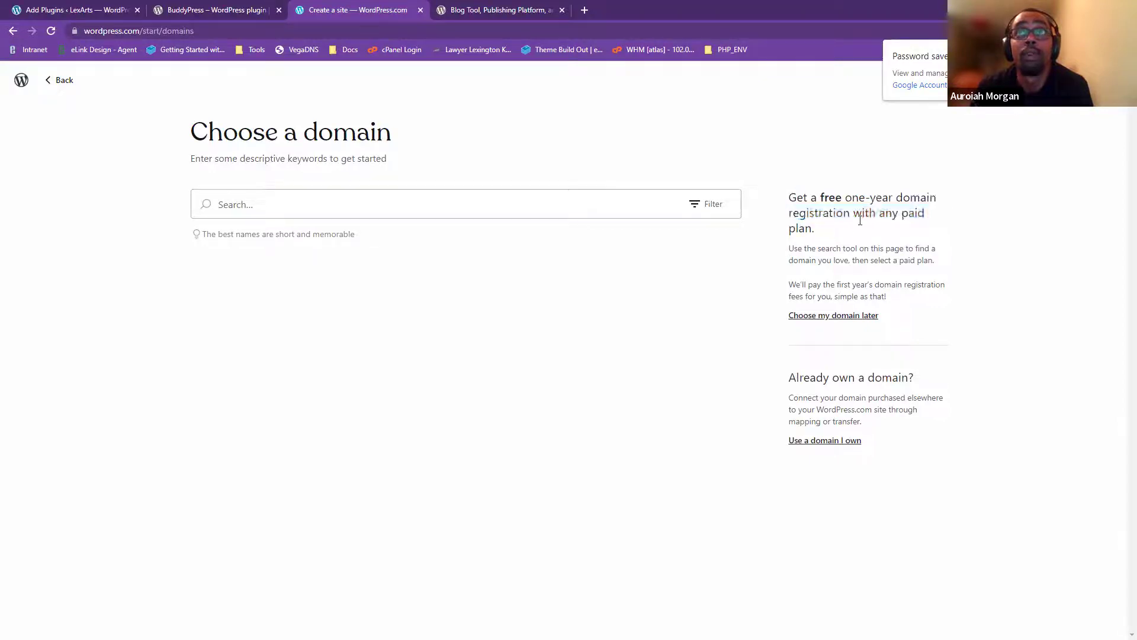
left_click(850, 318)
scroll(609, 432, "down", 2)
scroll(613, 356, "up", 2)
- Compare plan prices billed annually versus monthly, then go back and pick 'Use a domain I own'
left_click(605, 209)
scroll(342, 396, "down", 6)
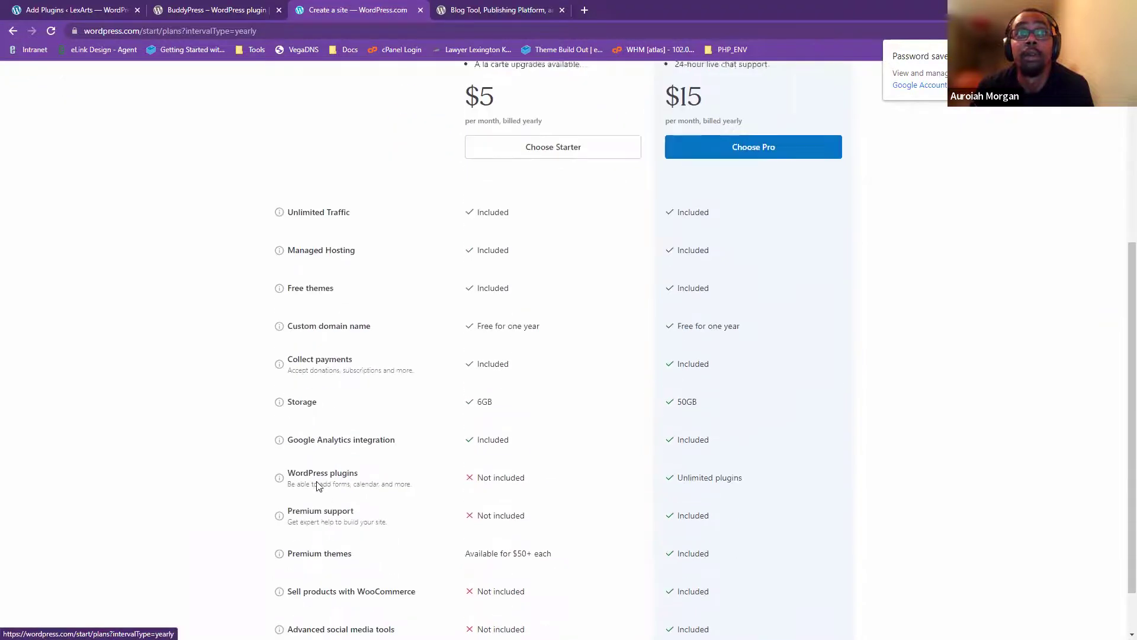
scroll(665, 554, "up", 4)
scroll(529, 478, "up", 2)
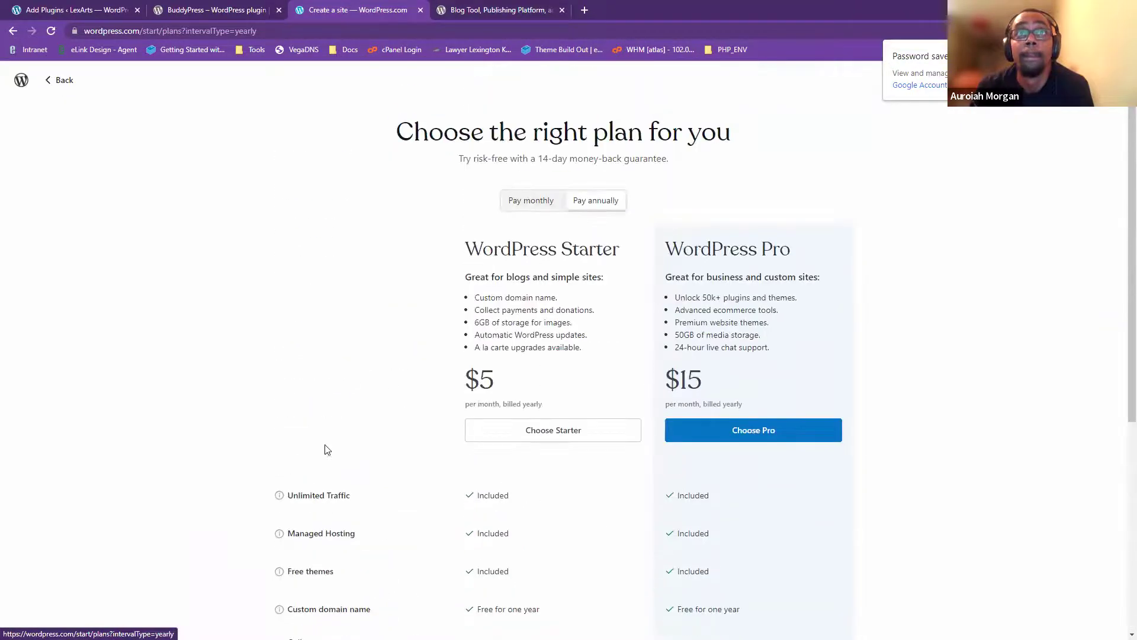
left_click(534, 203)
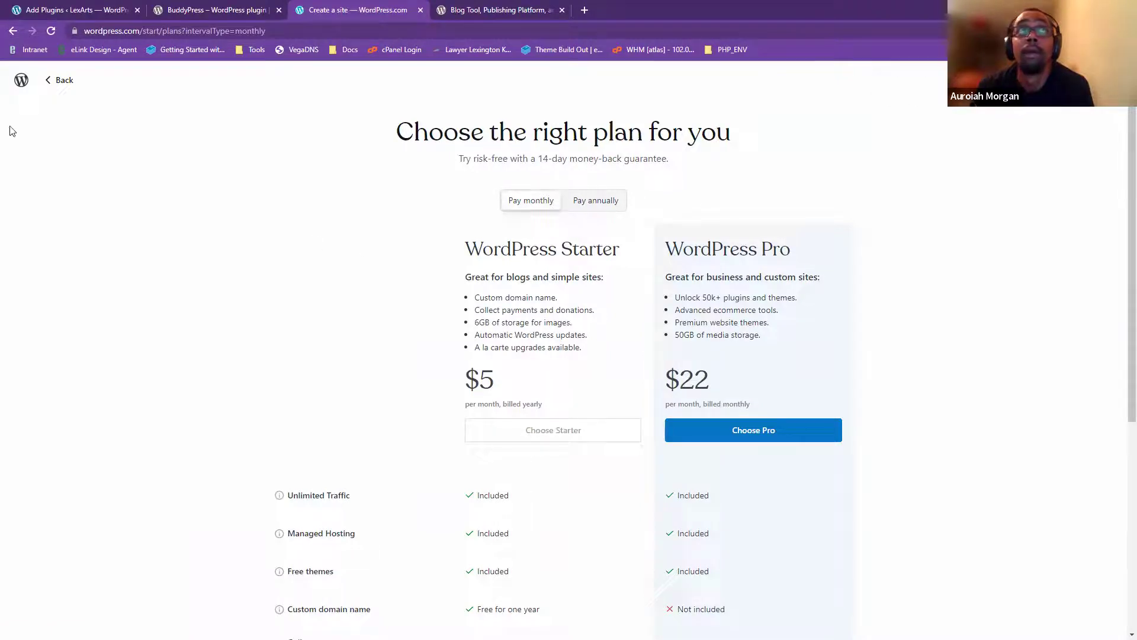
left_click(60, 81)
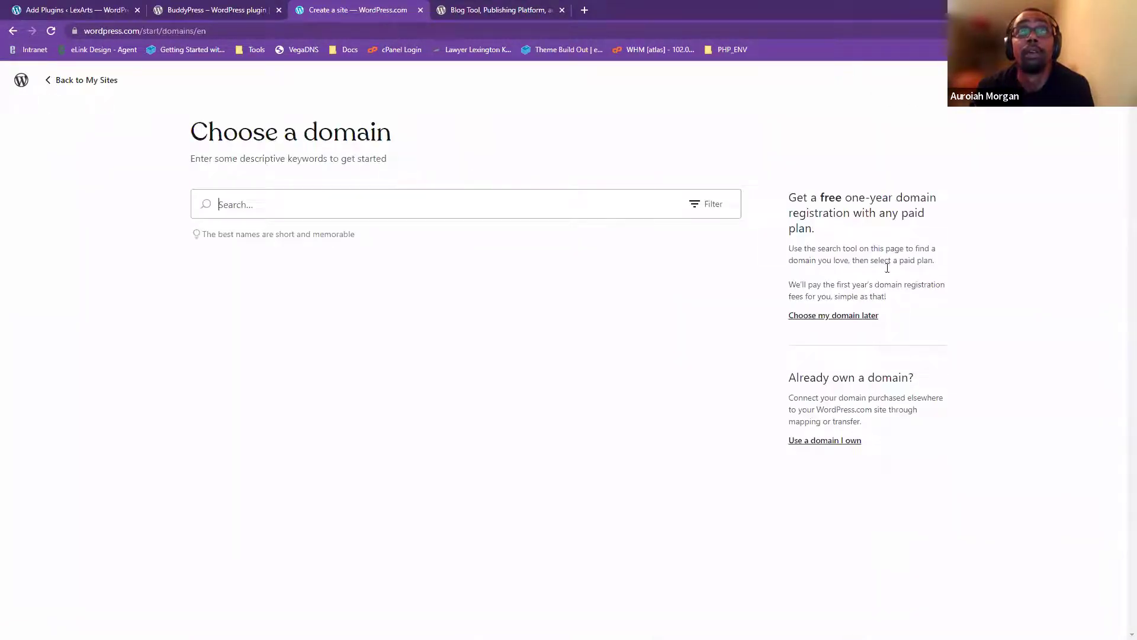
left_click(821, 441)
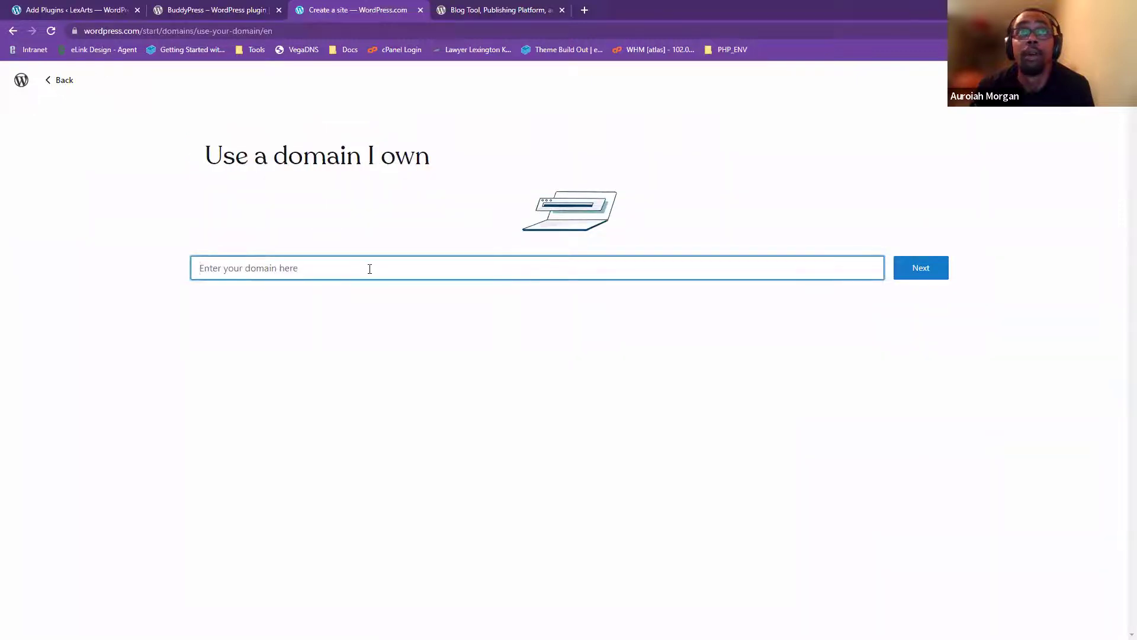